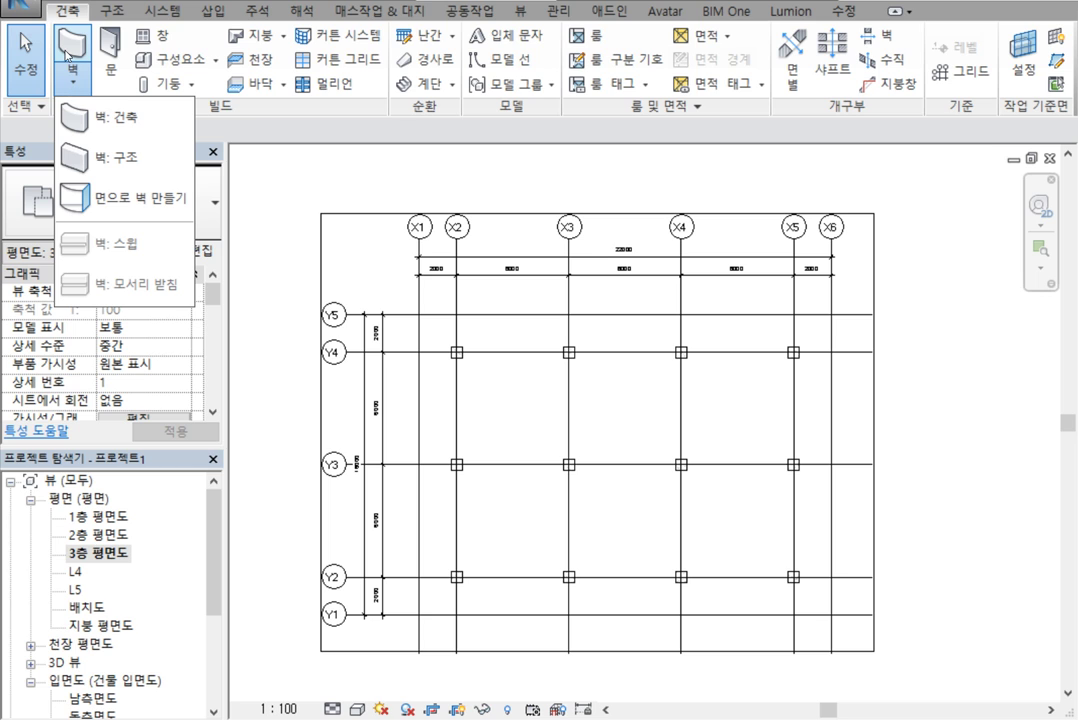
Disable the analytical model option for the 600x600 structural column at grid intersection X2-Y4.
click(457, 352)
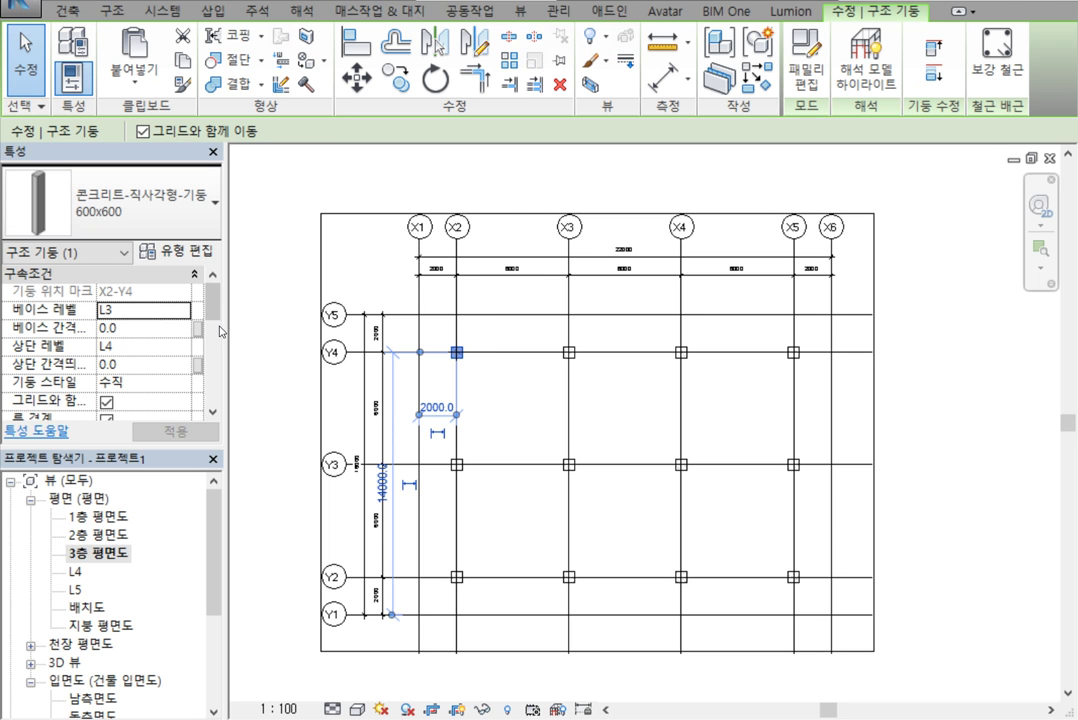
scroll(222, 333, down, 3)
mouse_move(222, 333)
mouse_down()
mouse_move(222, 348)
mouse_move(205, 340)
mouse_up()
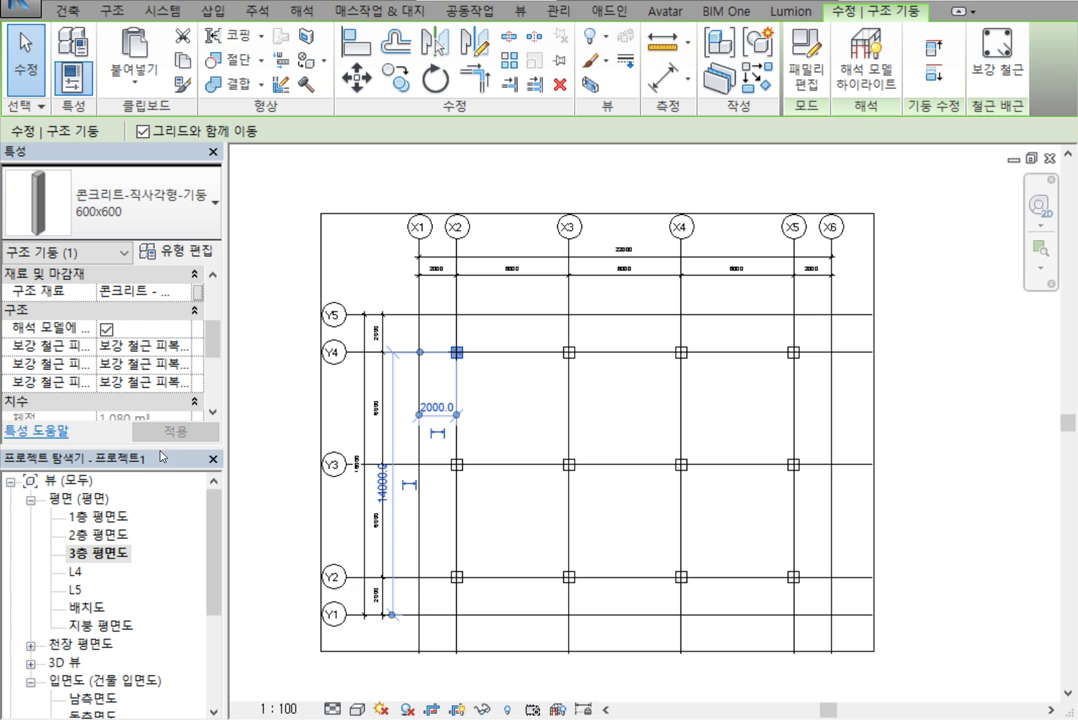
drag(163, 448, 163, 592)
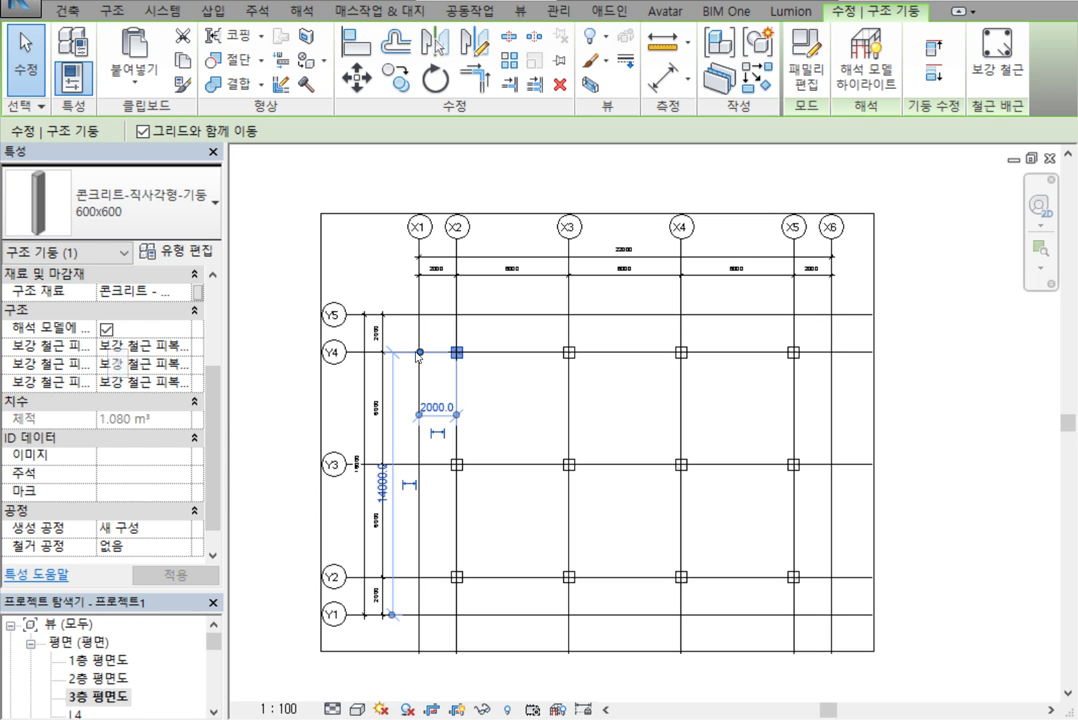
click(106, 329)
click(300, 415)
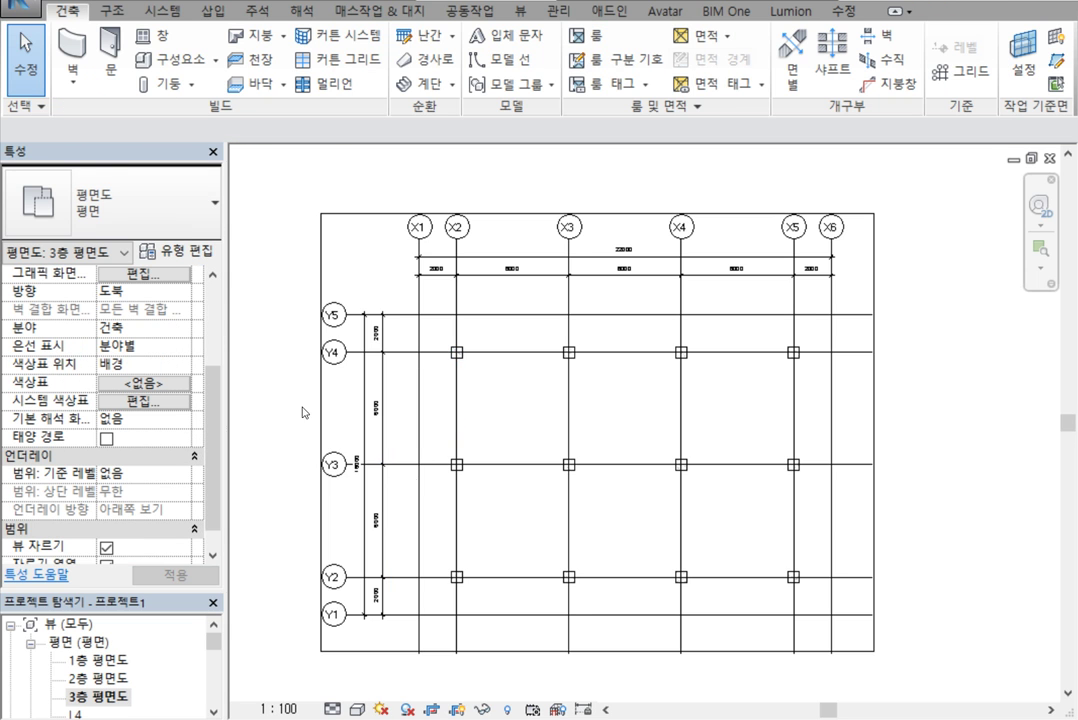
Set the discipline (분야) of the 3층 평면도 view to 구조 and review the X2-Y4 column's structural properties.
scroll(529, 380, up, 2)
scroll(212, 408, up, 3)
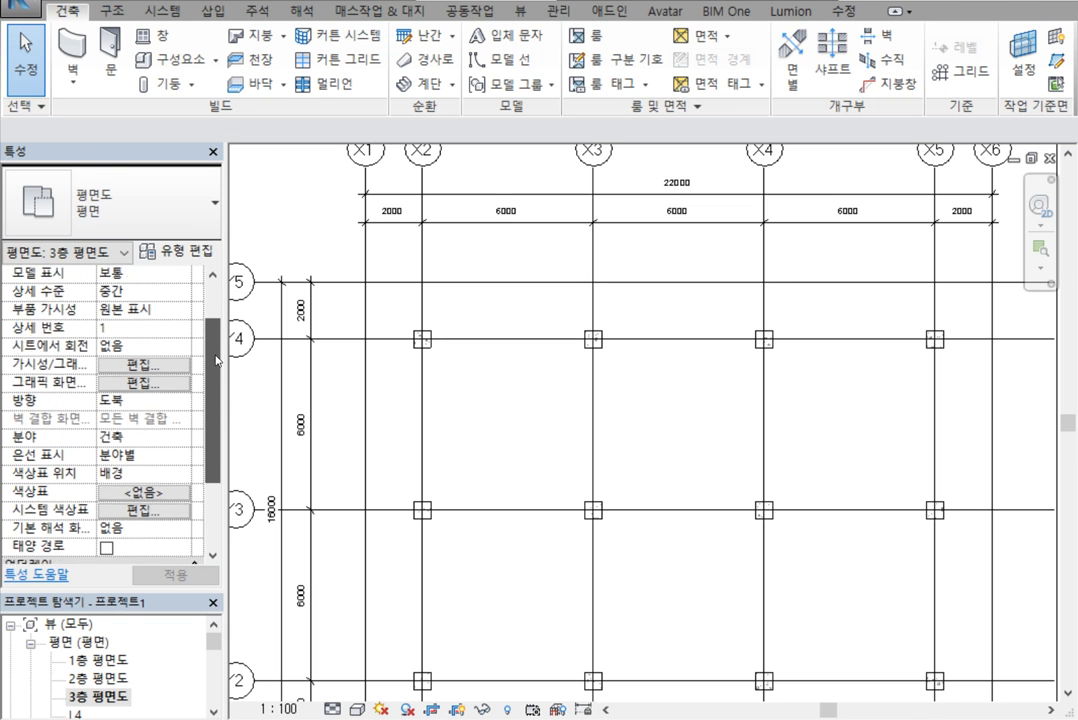
click(146, 456)
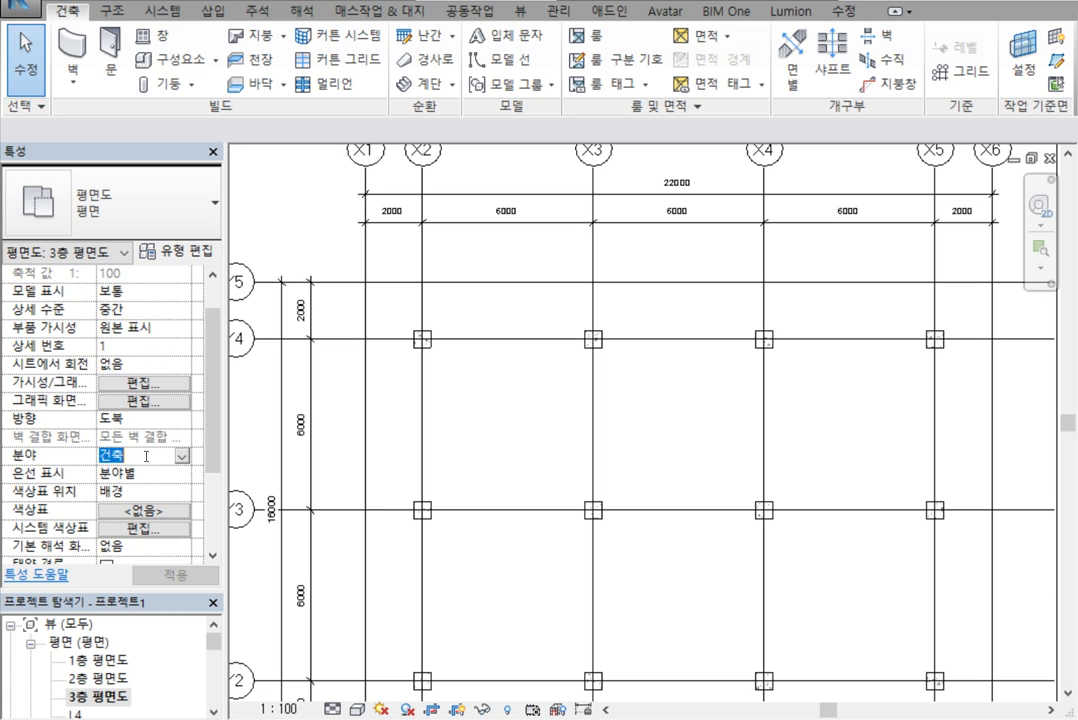
key(alt+Down)
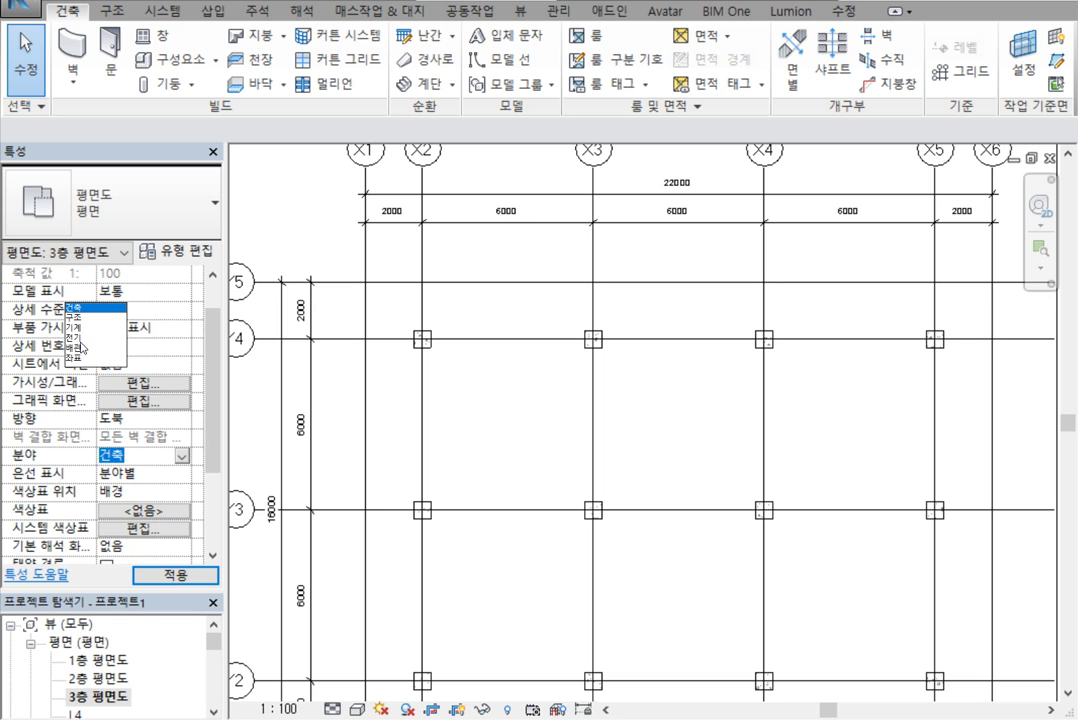
click(80, 318)
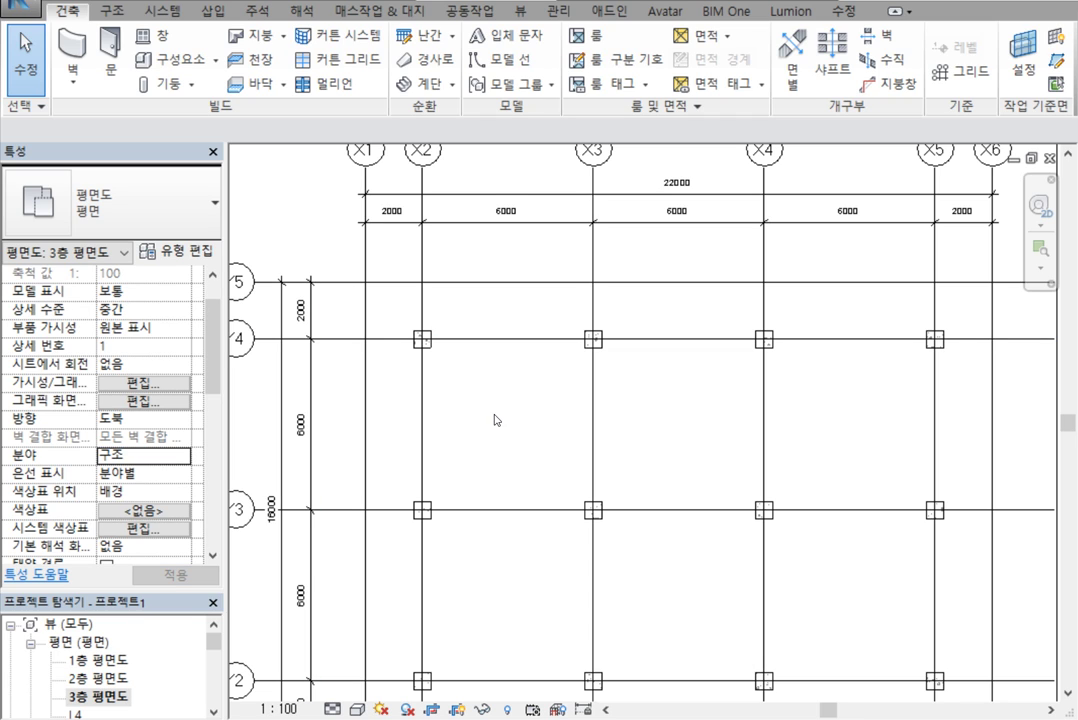
click(140, 473)
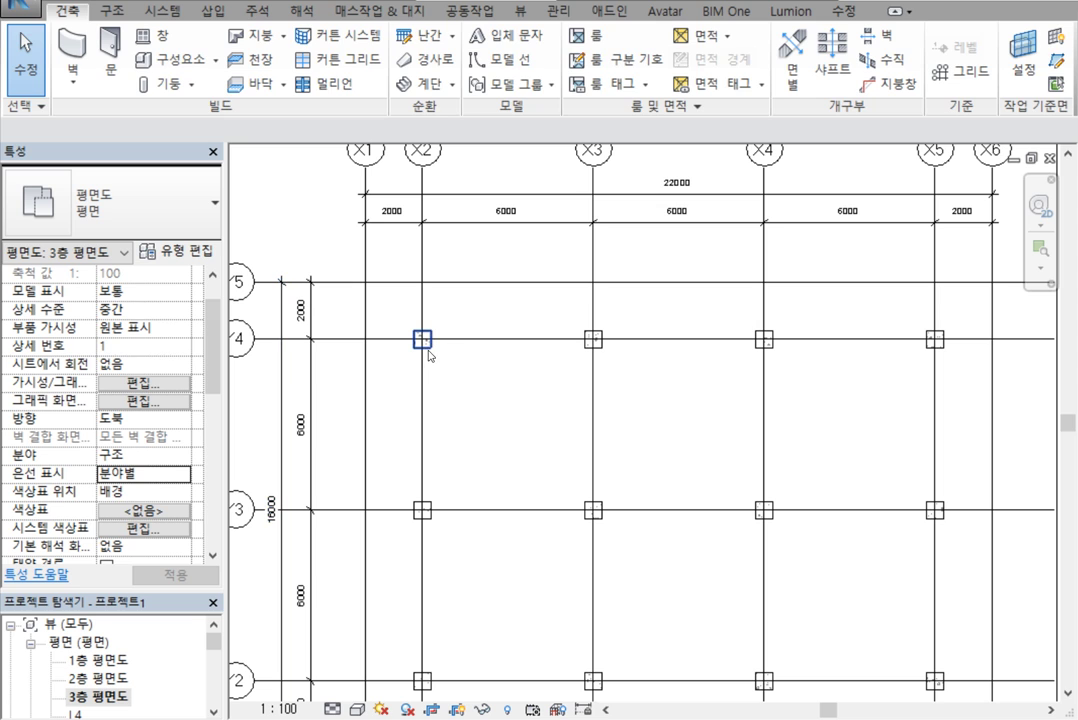
click(428, 350)
scroll(215, 413, down, 3)
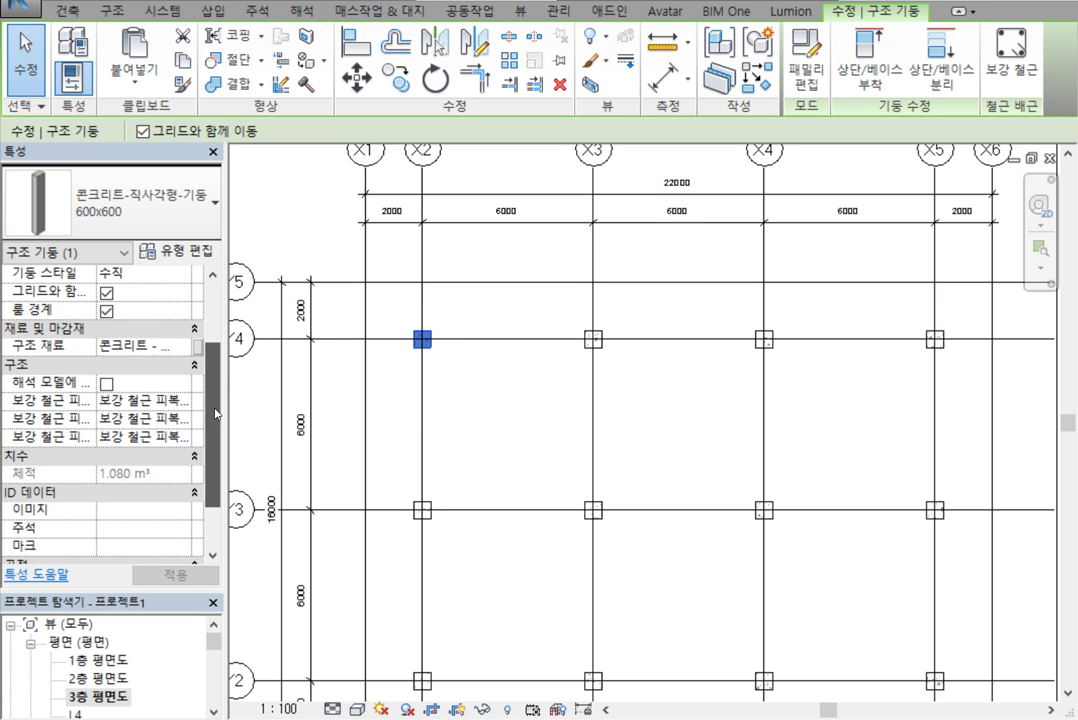
scroll(215, 413, up, 5)
click(488, 397)
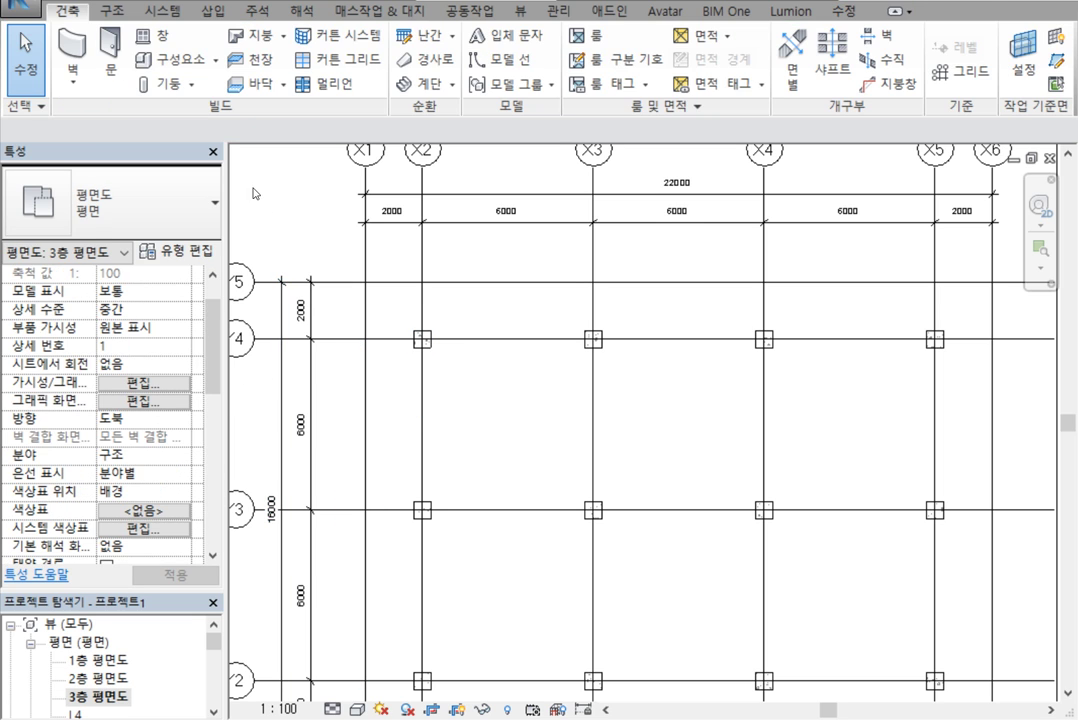
Draw a horizontal structural wall about 4400 mm long across grid X2, between Y4 and Y3, using the 높이 option.
click(72, 78)
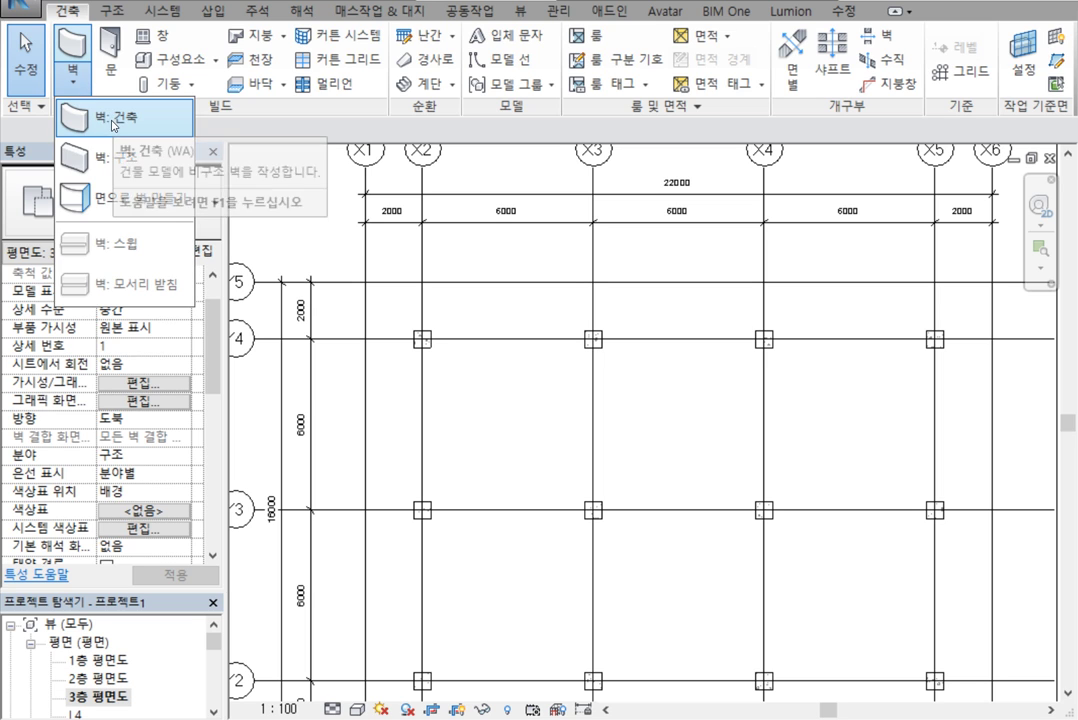
click(113, 155)
click(389, 401)
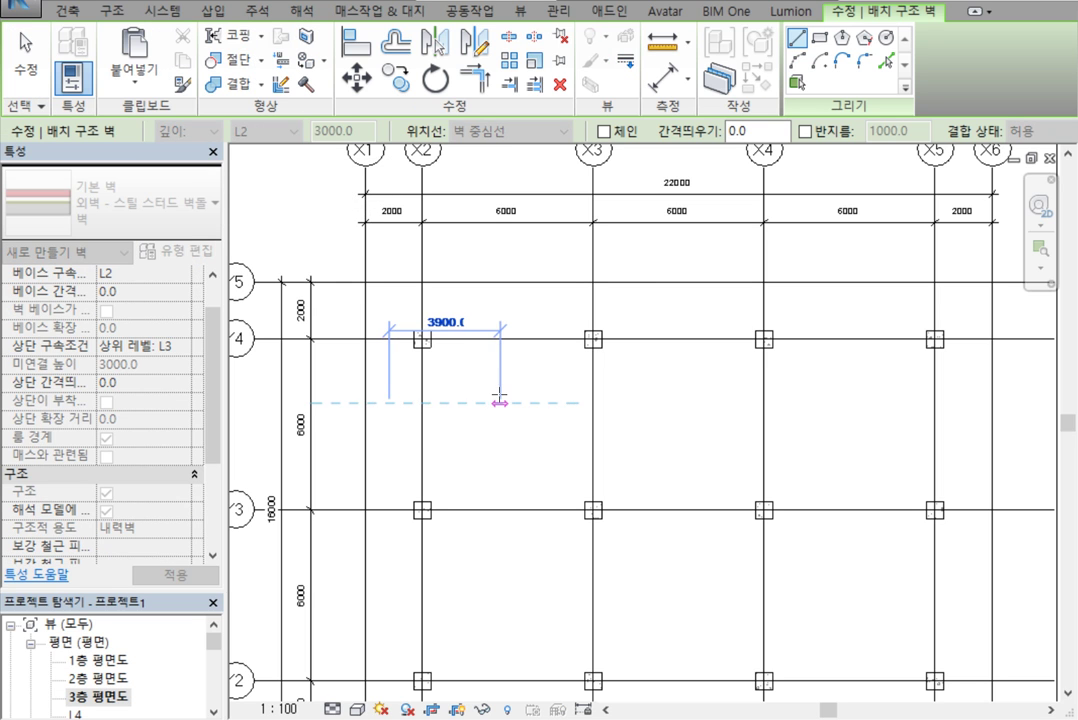
right_click(287, 190)
click(310, 202)
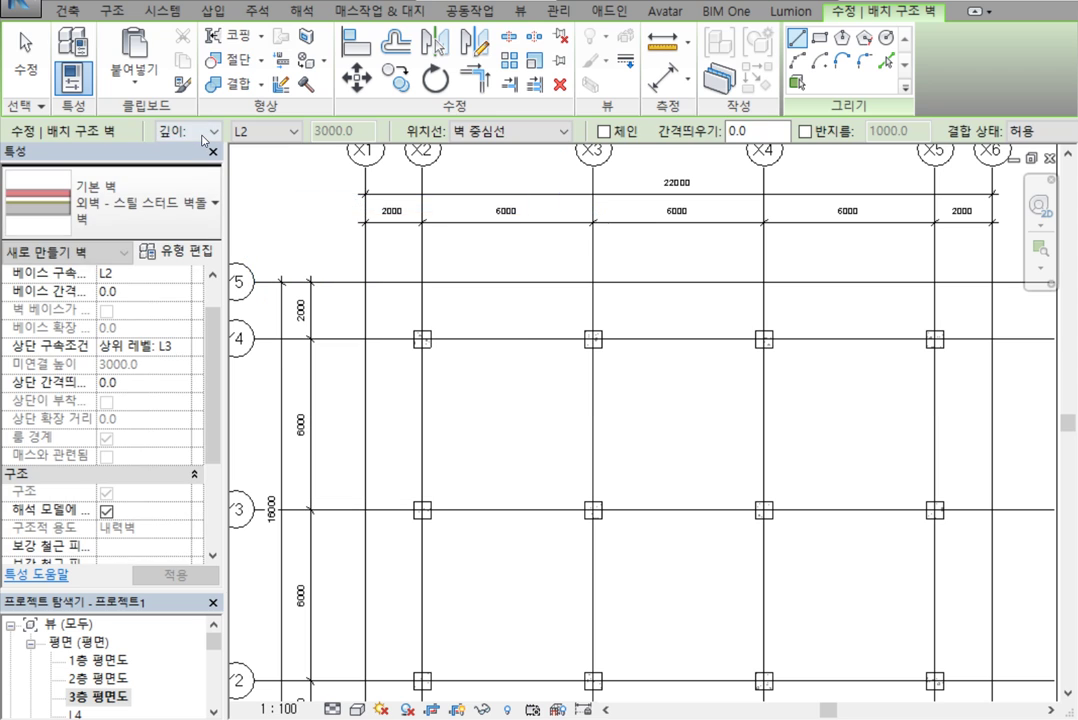
click(190, 131)
key(Down)
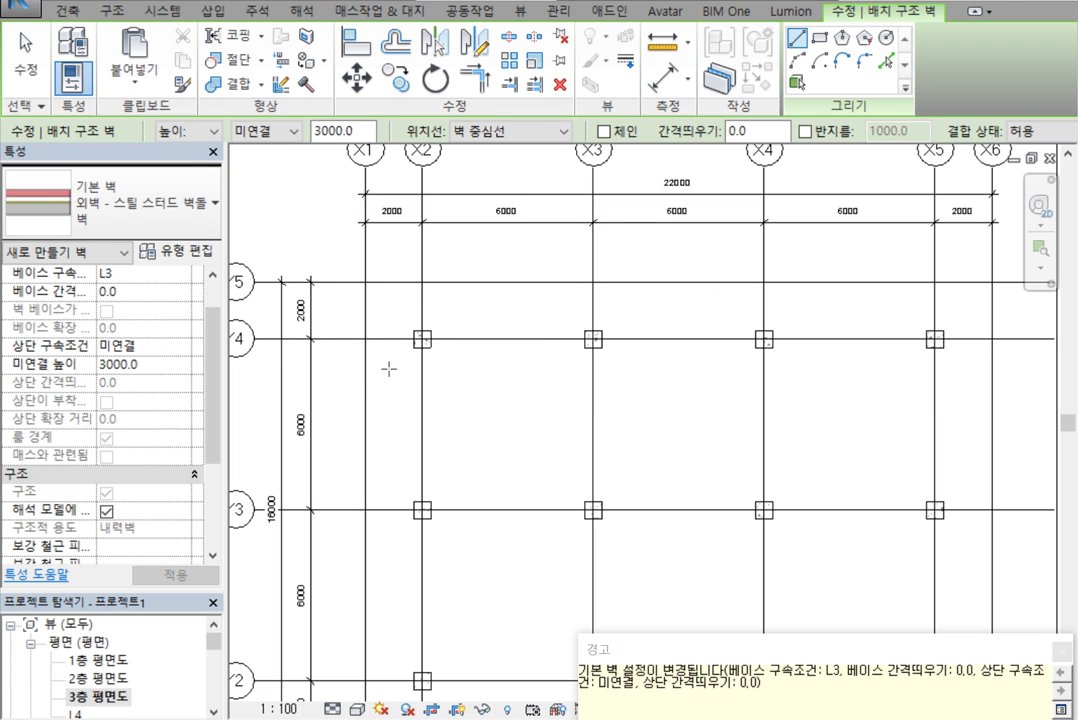
click(394, 406)
click(516, 406)
right_click(518, 271)
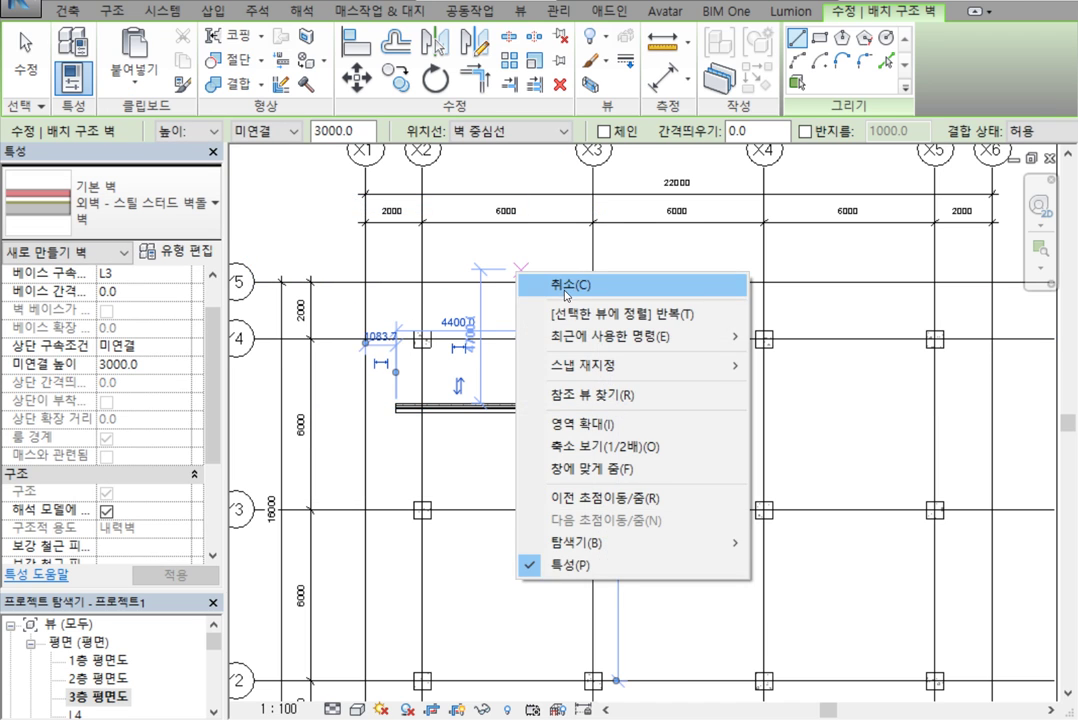
click(566, 287)
right_click(500, 235)
click(550, 250)
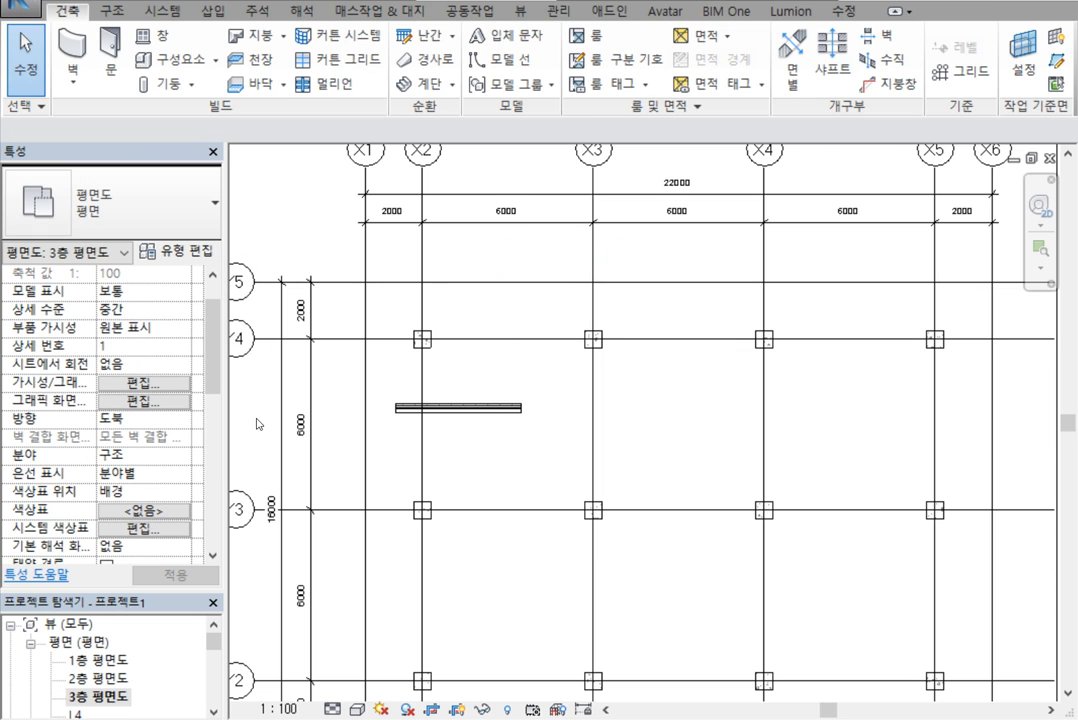
Turn off the structural (구조) property of the wall between grids Y4 and Y3.
click(436, 425)
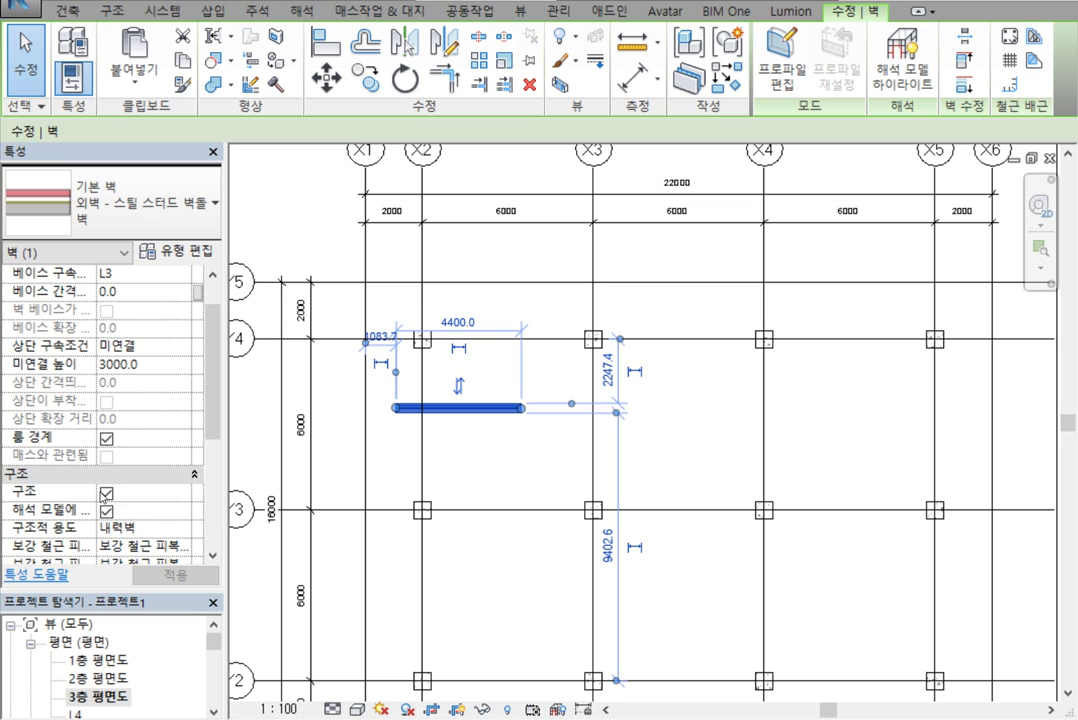
click(105, 493)
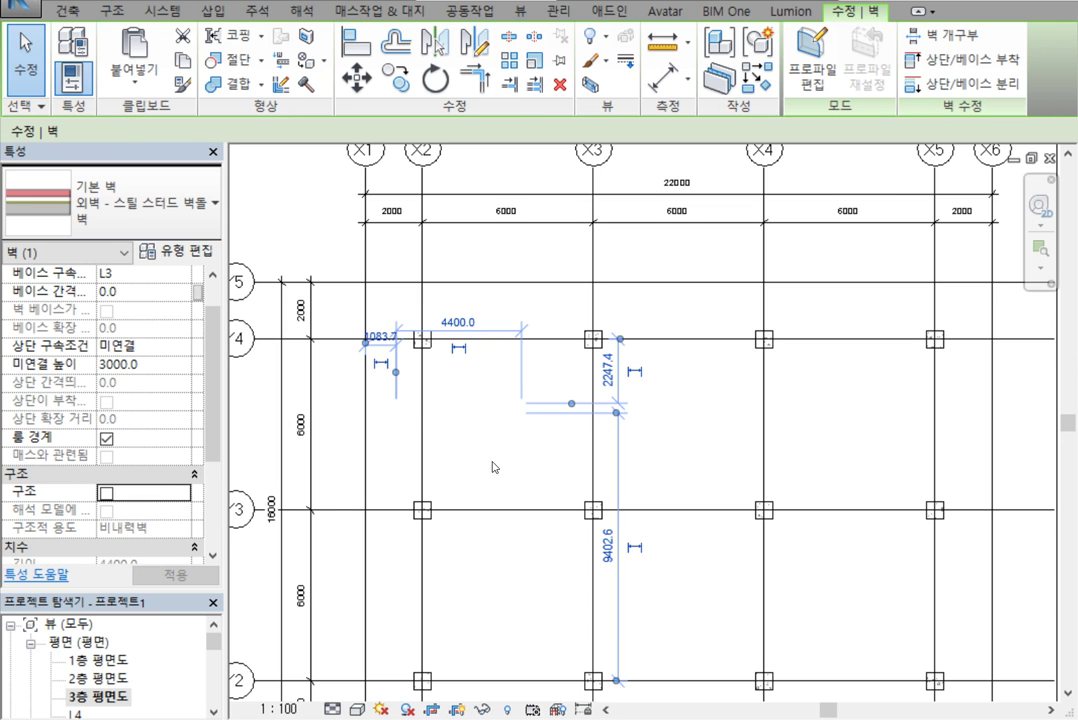
click(465, 413)
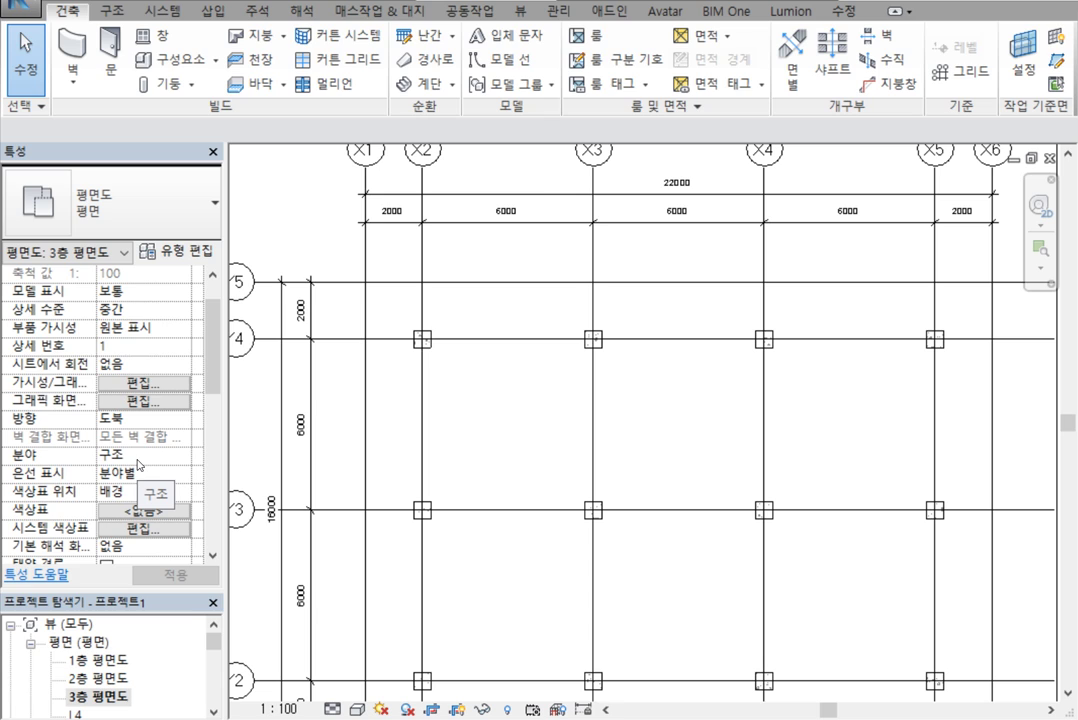
Set the discipline (분야) of the 3층 평면도 view to 건축.
click(139, 458)
click(139, 458)
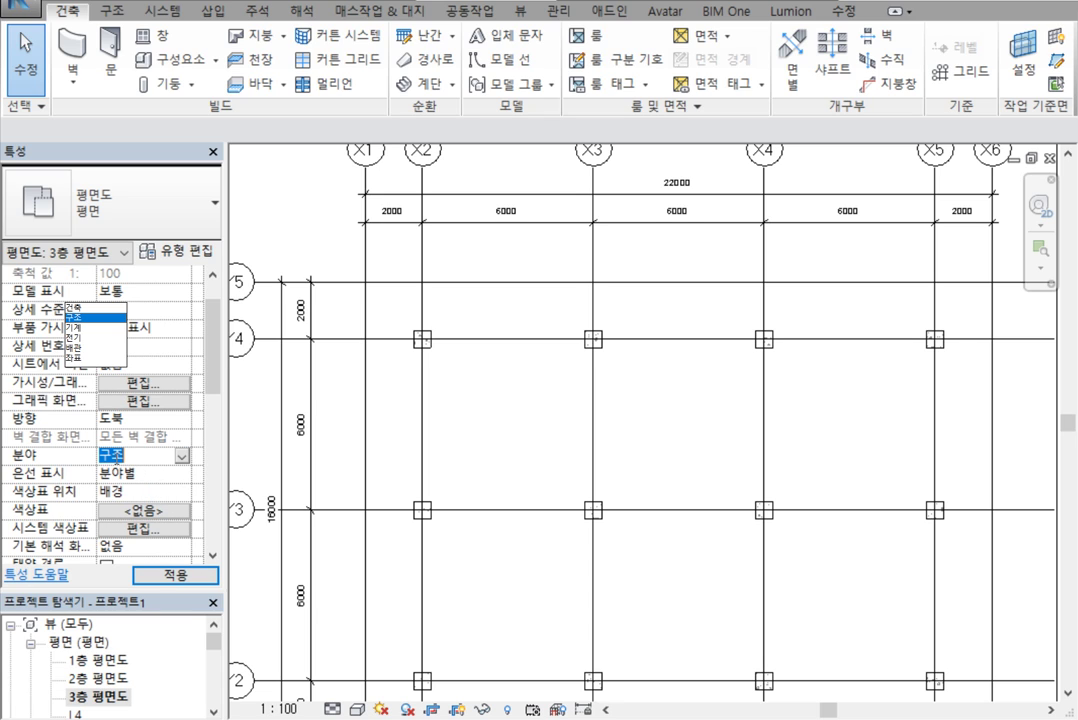
click(80, 307)
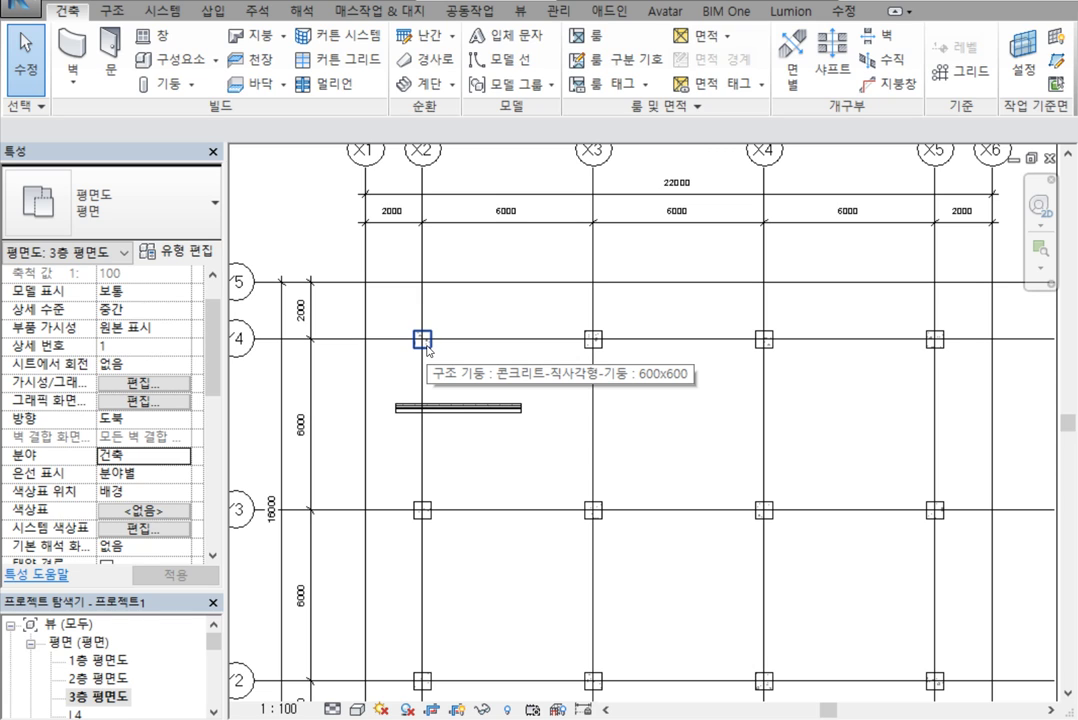
Delete the wall crossing grid X2 between Y4 and Y3.
click(508, 417)
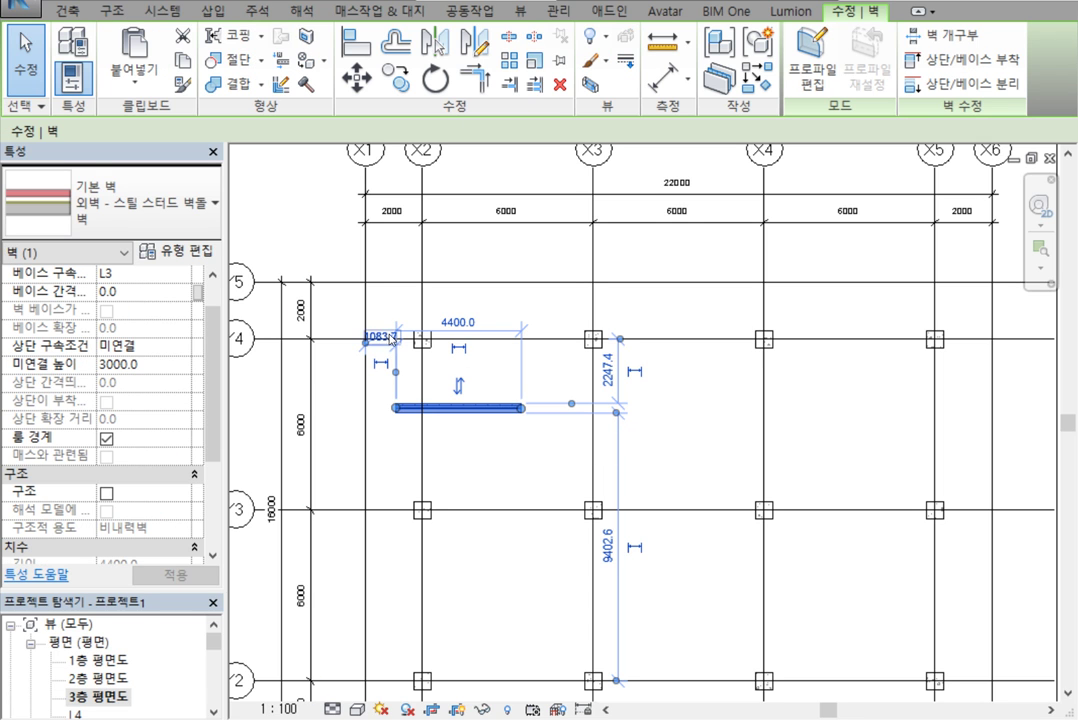
click(399, 290)
click(349, 263)
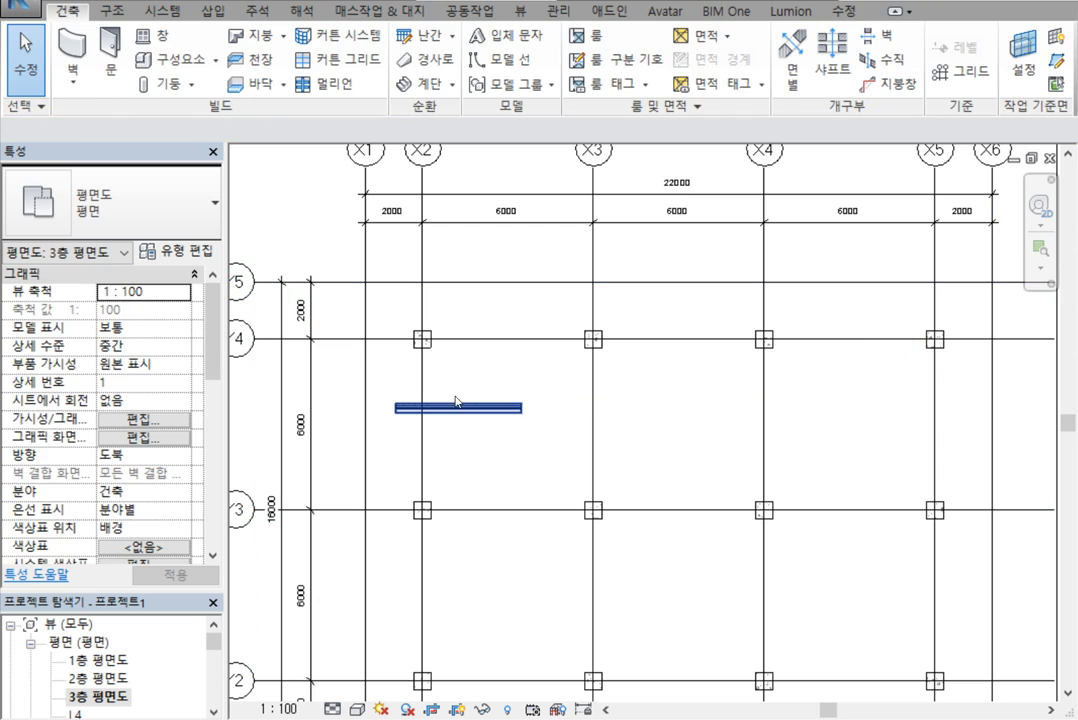
click(459, 410)
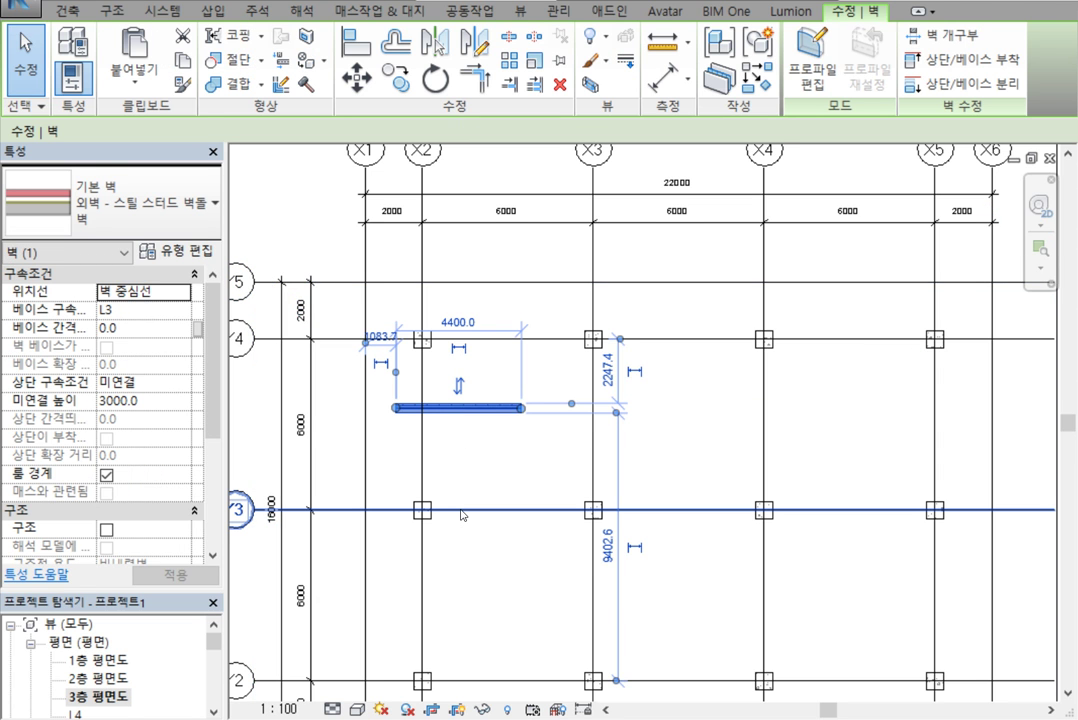
key(Delete)
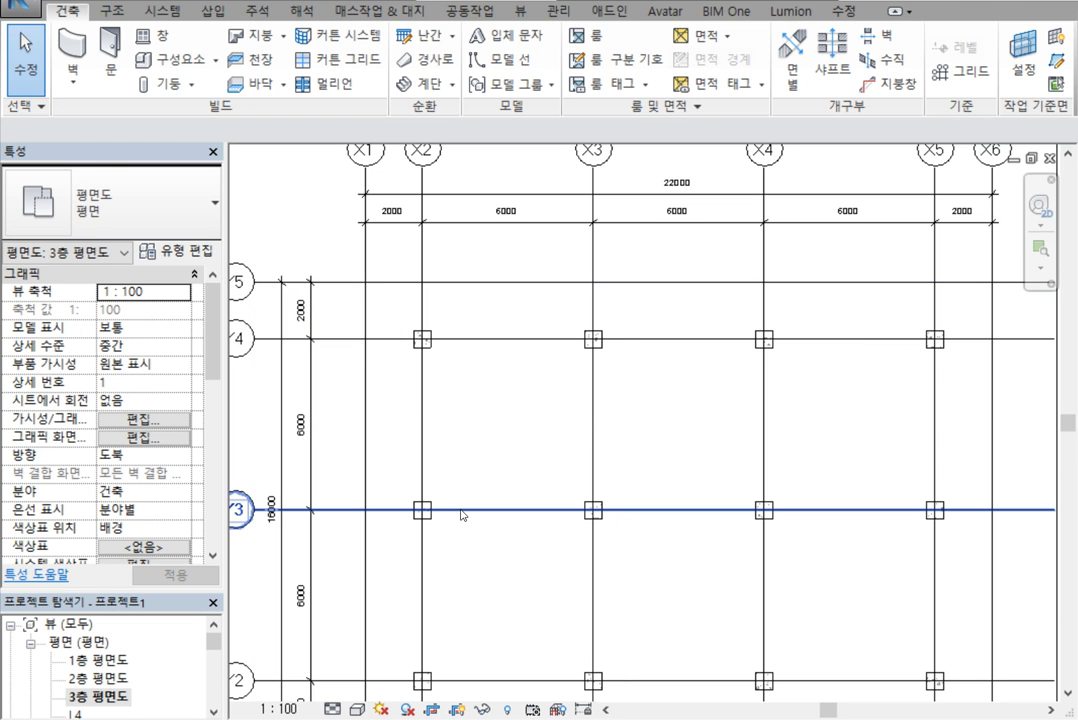
Enable the analytical model option for the structural column at grid intersection X2-Y4.
click(424, 343)
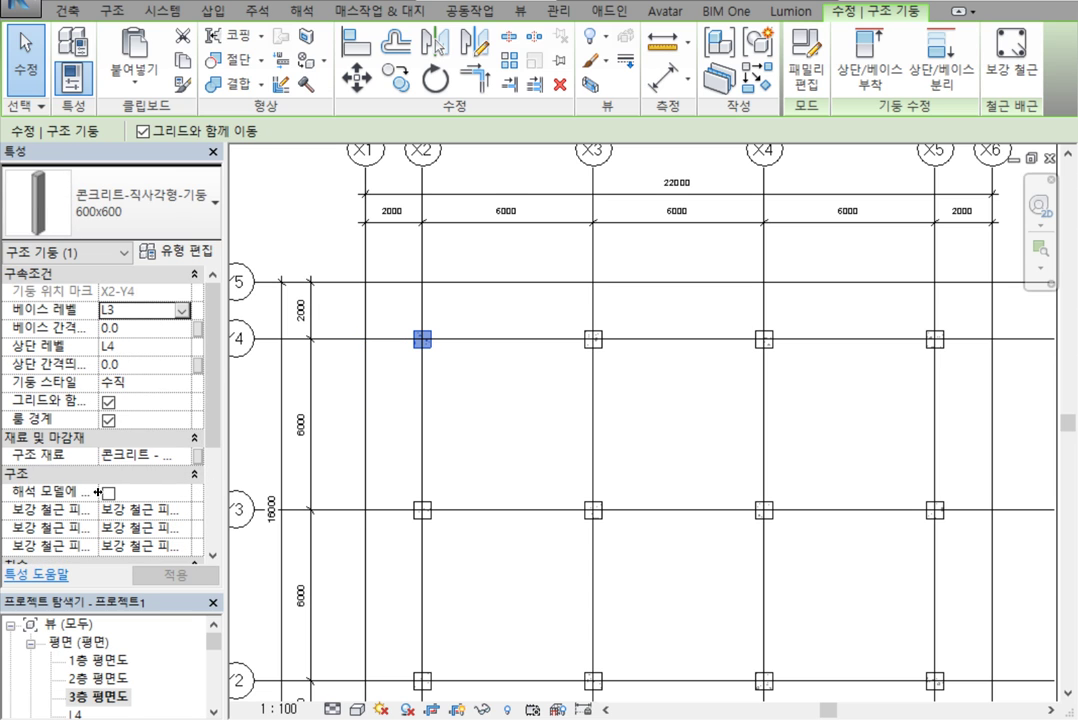
click(107, 492)
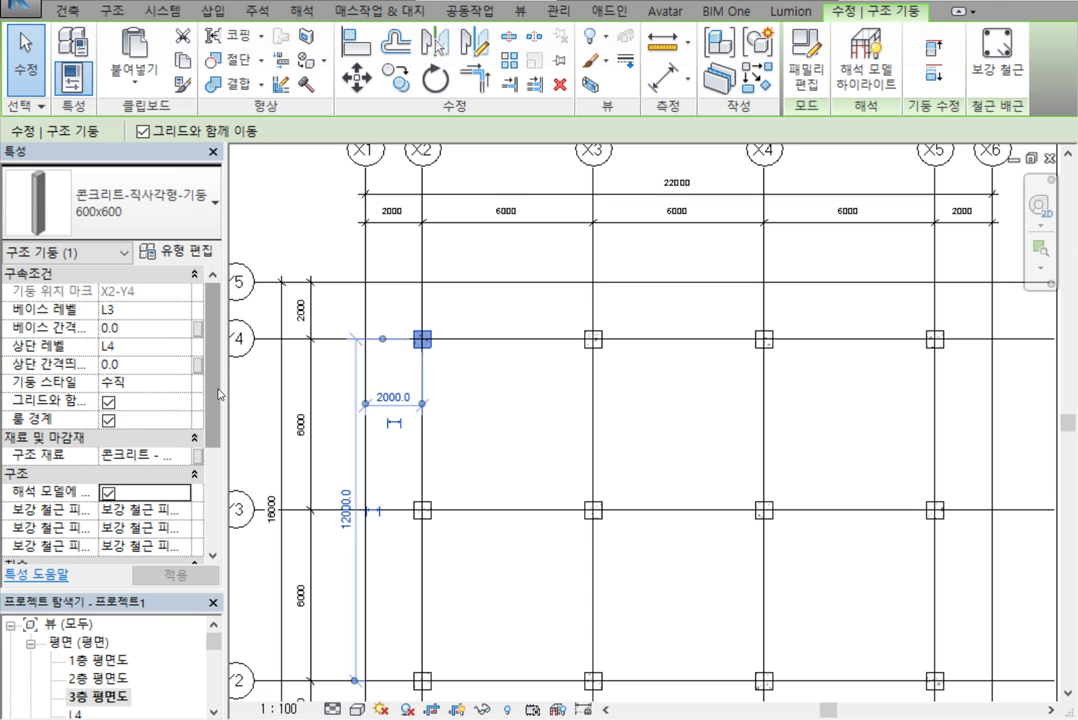
click(478, 408)
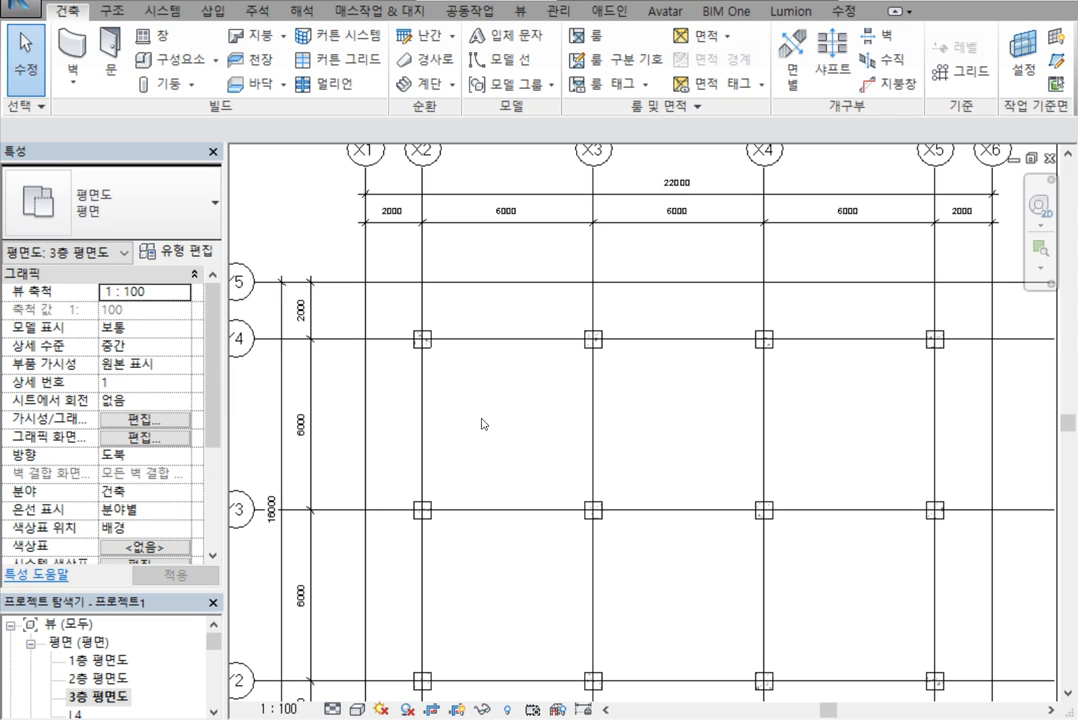
Draw a structural wall about 21000 mm long beside the building frame in the 3D view, on level L3 with a 3000 mm unconnected height.
click(60, 86)
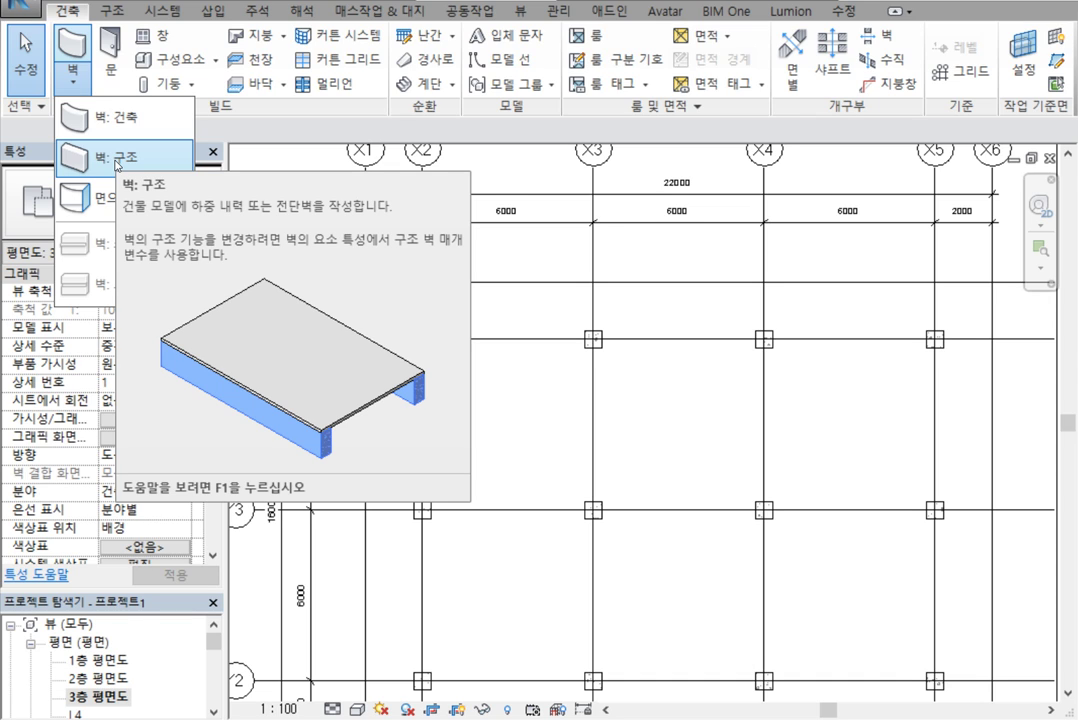
click(144, 160)
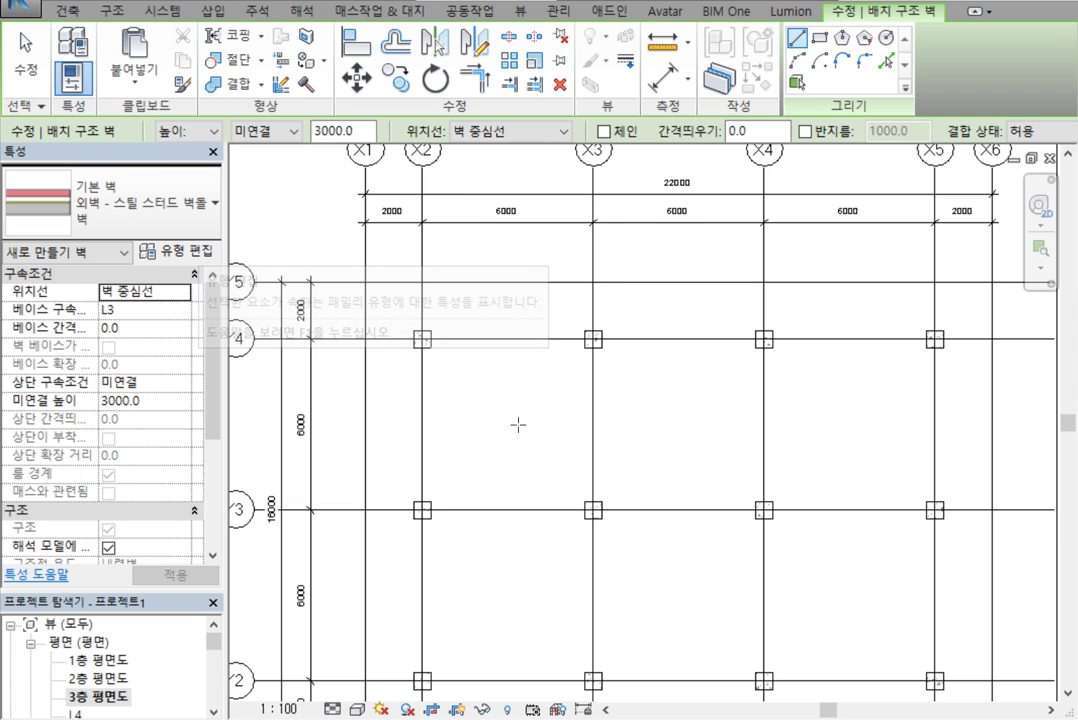
scroll(623, 385, down, 3)
middle_drag(575, 351, 553, 343)
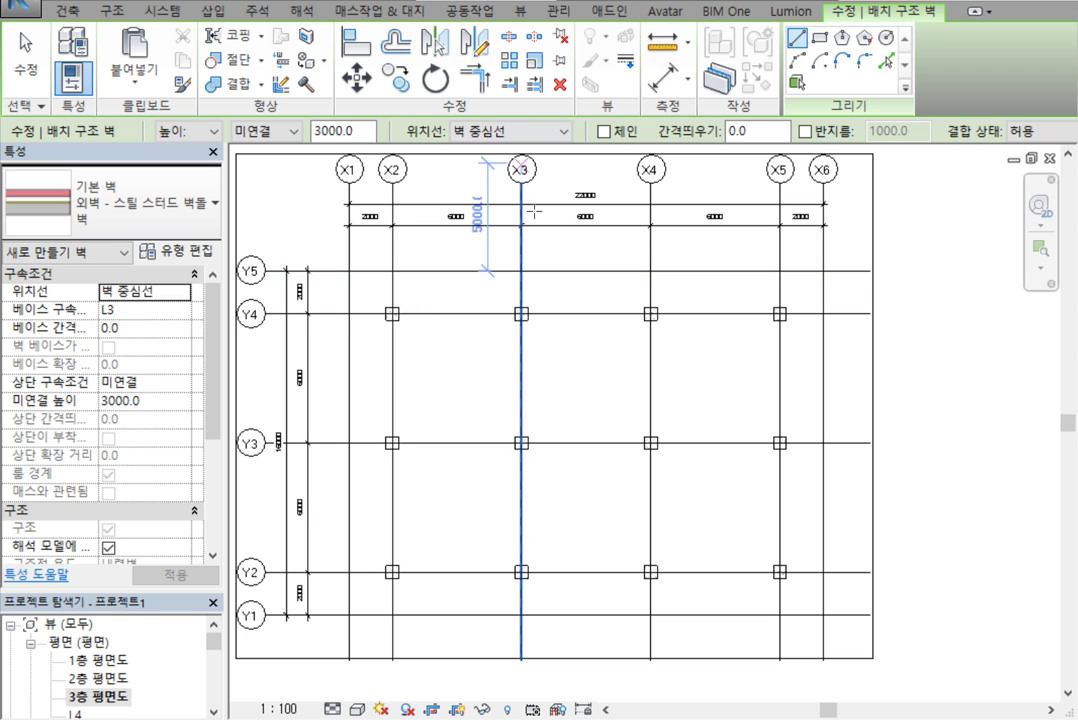
click(364, 1)
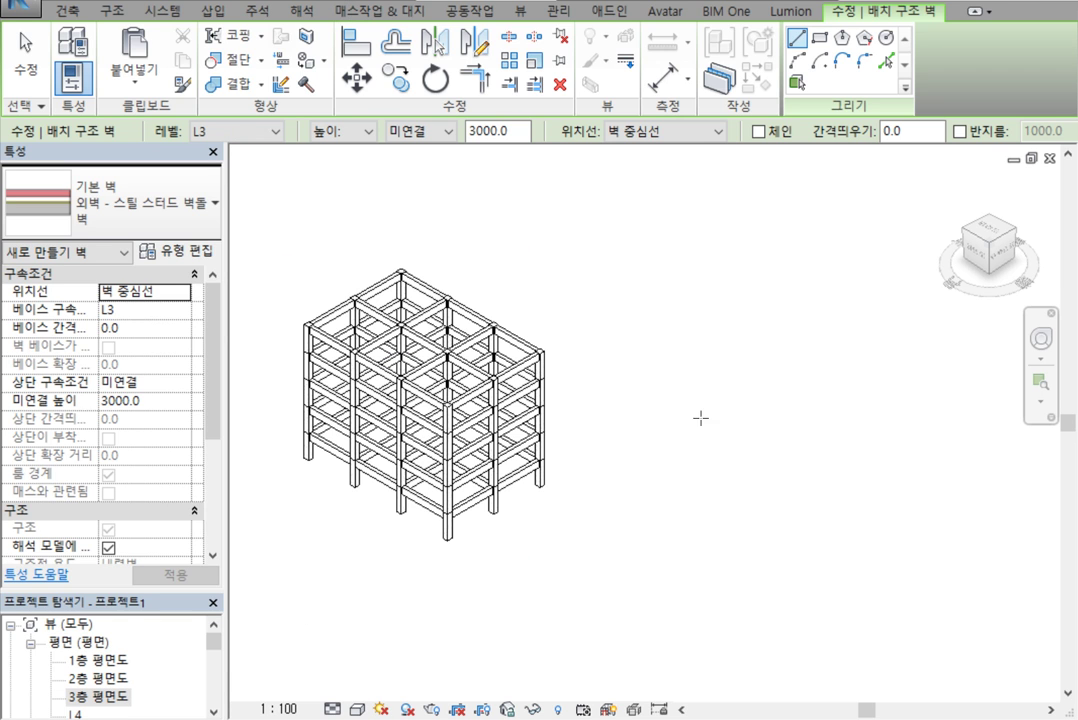
click(610, 472)
scroll(774, 445, up, 4)
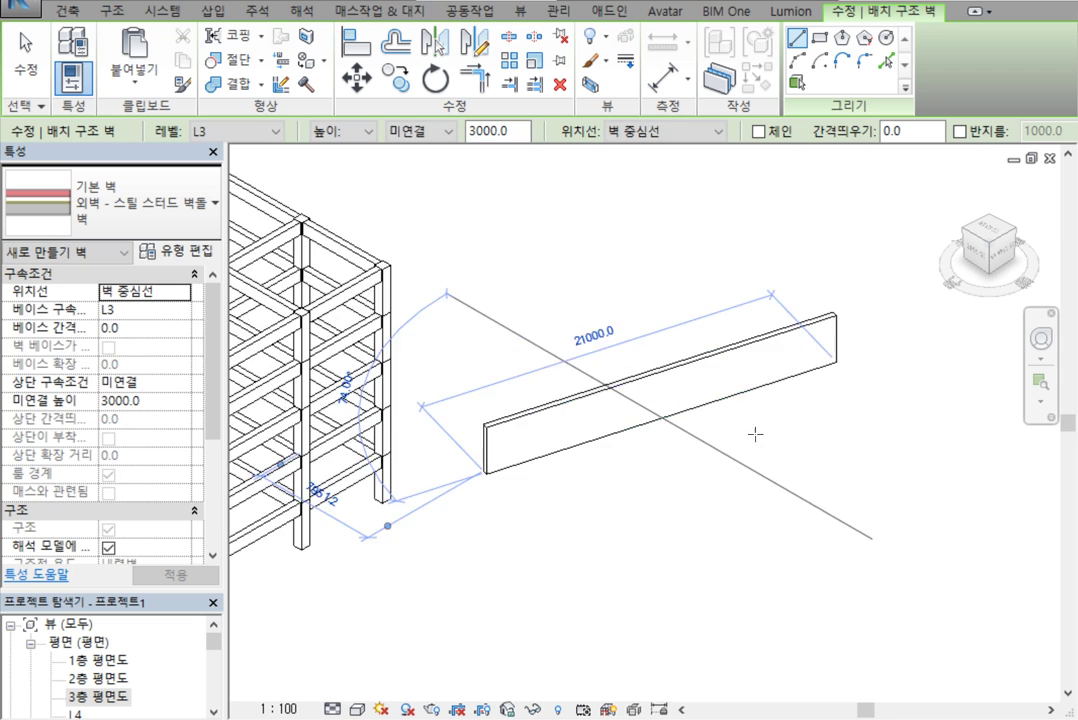
right_click(605, 240)
click(605, 240)
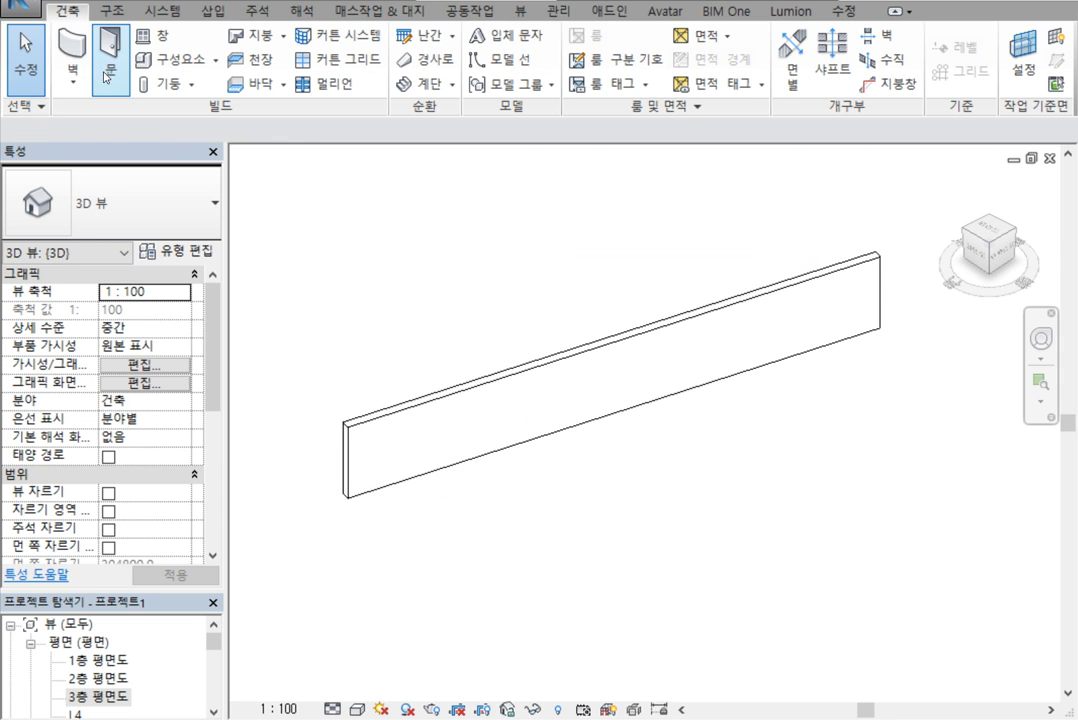
click(111, 80)
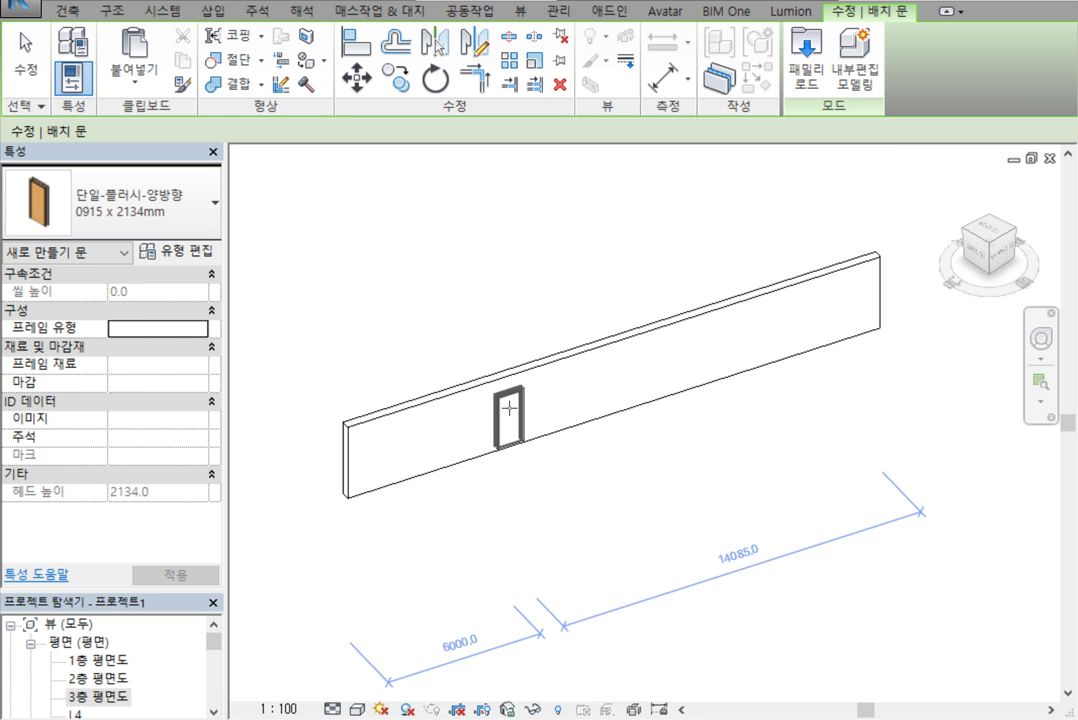
key(Escape)
key(Escape)
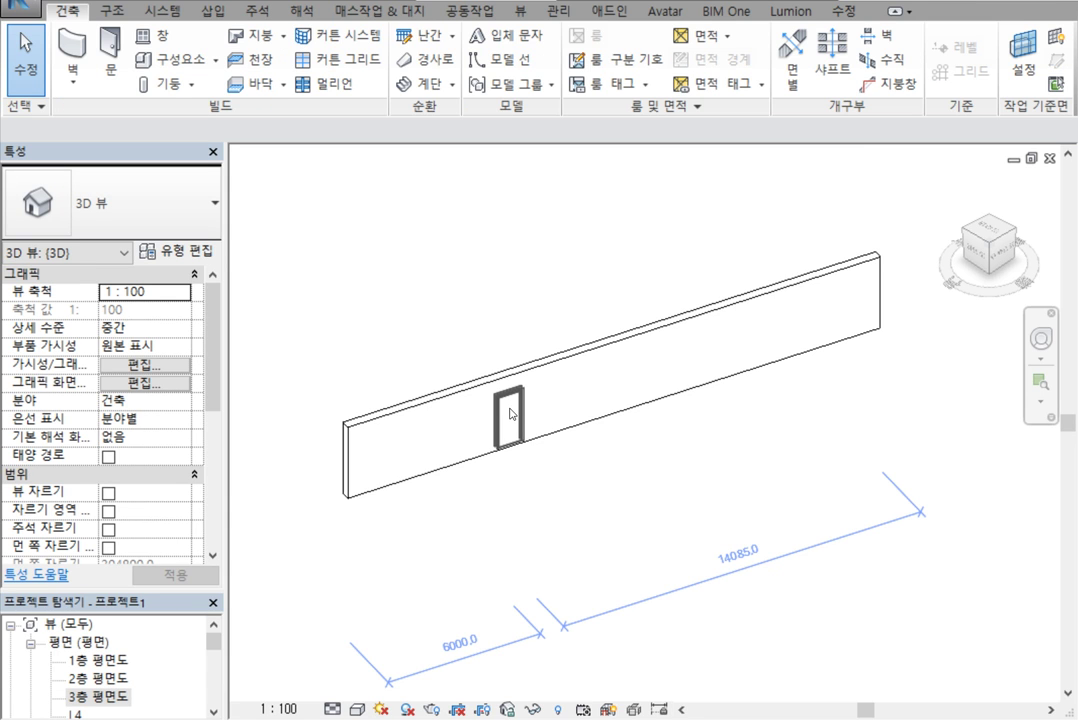
right_click(399, 231)
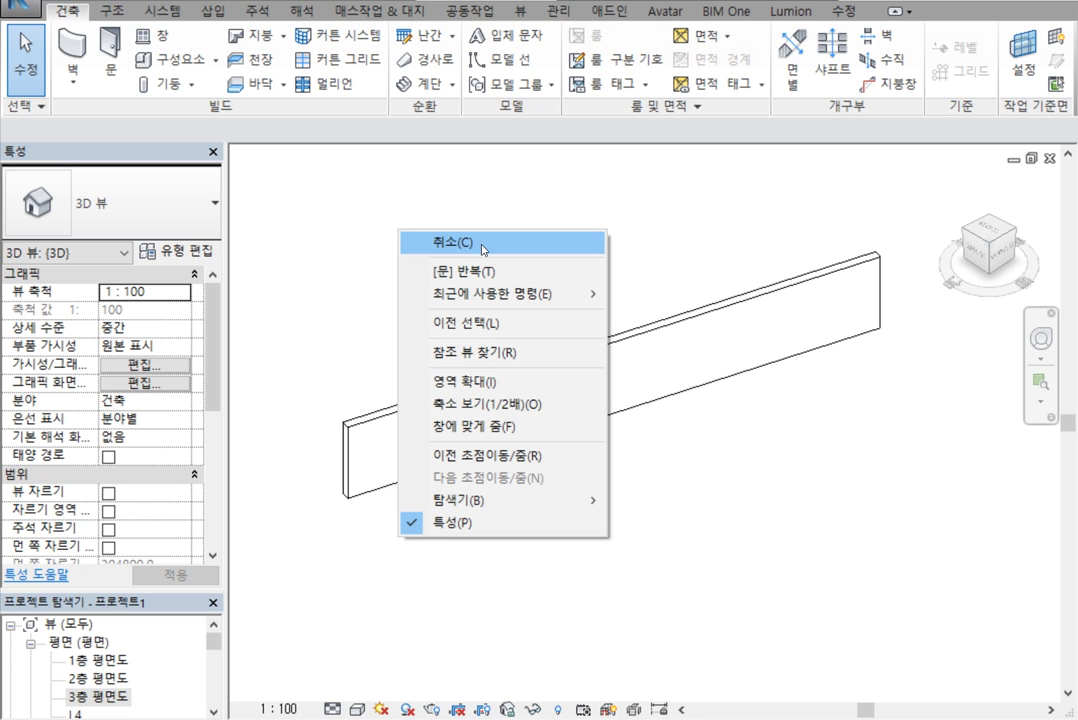
click(472, 244)
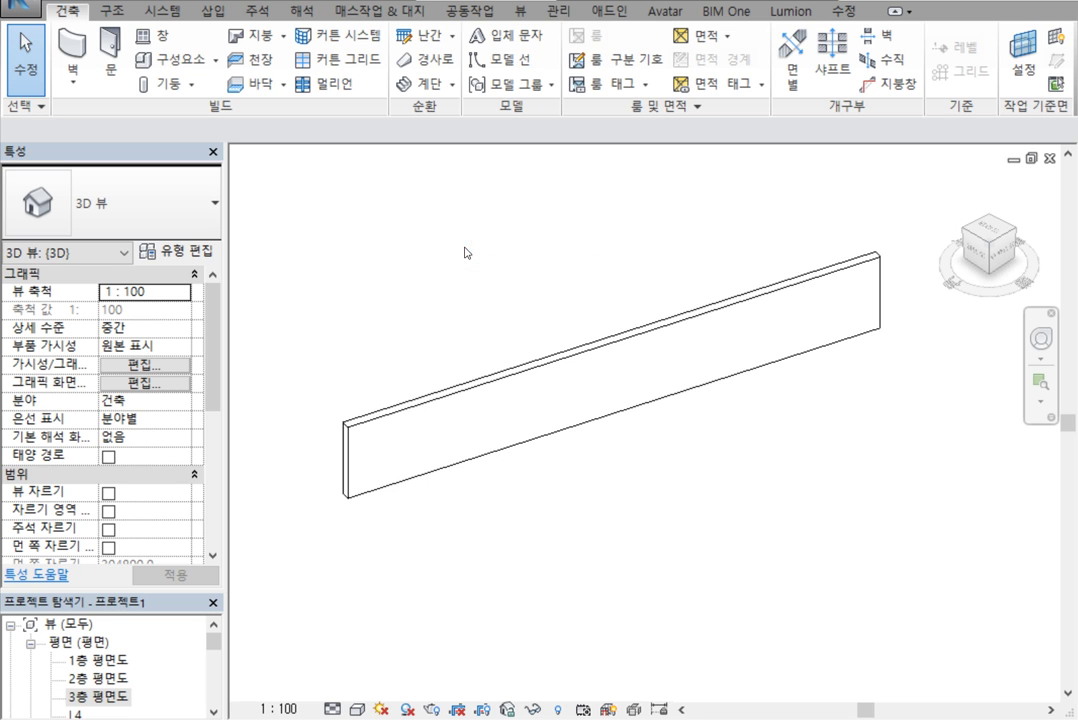
Delete the 21000 mm structural wall in the 3D view and switch to the 3층 평면도 view.
click(520, 395)
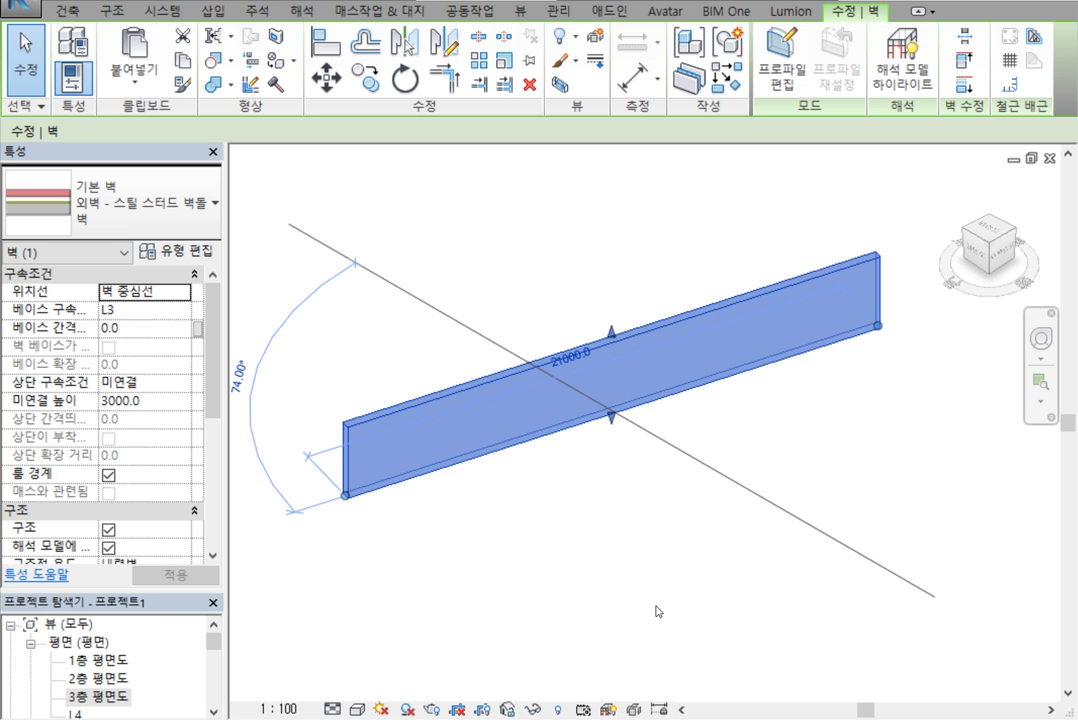
click(656, 611)
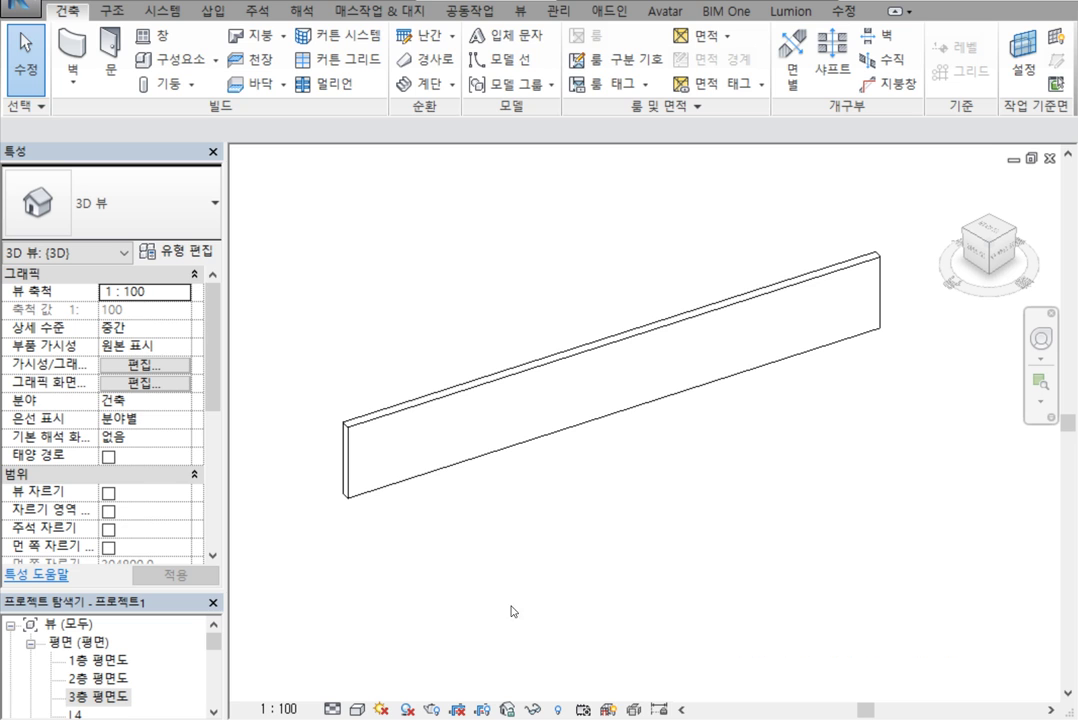
drag(652, 531, 600, 368)
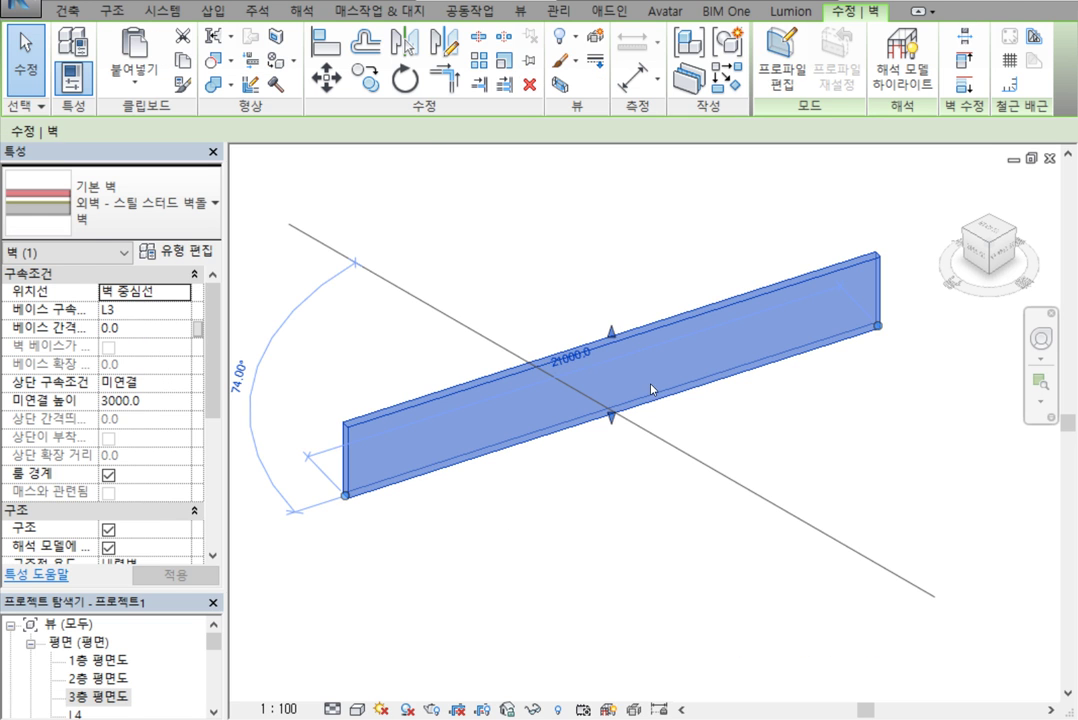
key(Delete)
key(ctrl+Tab)
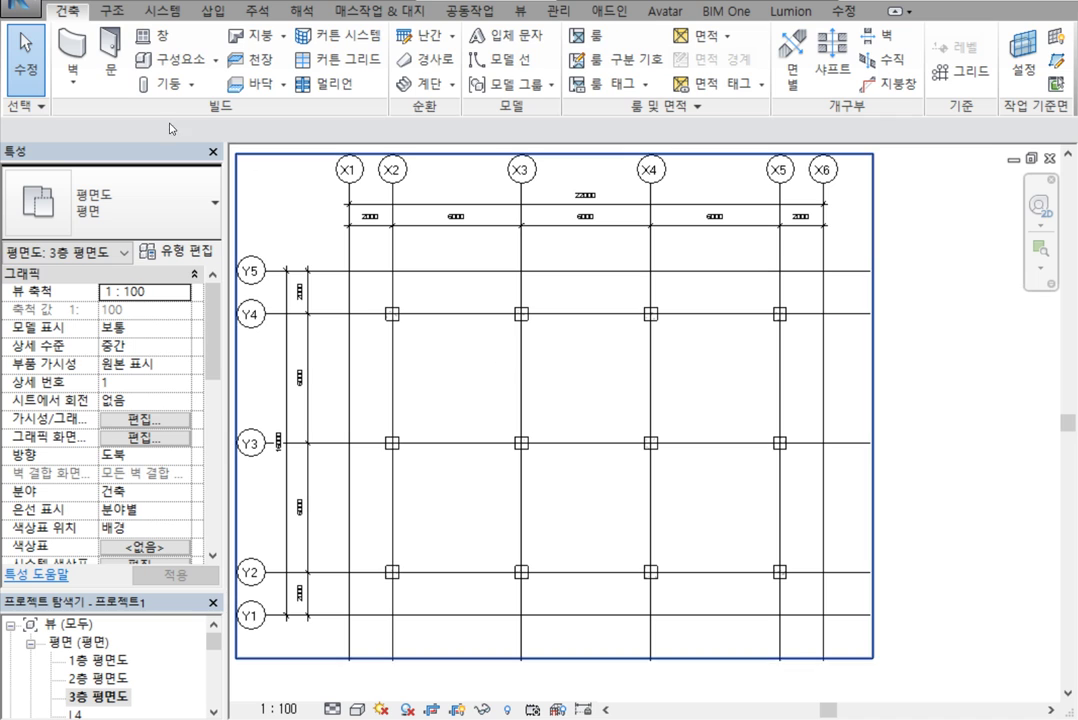
Draw a structural wall along grid X1 from Y5 to Y1, based on L3 with a 3000 mm unconnected height.
click(72, 87)
click(122, 149)
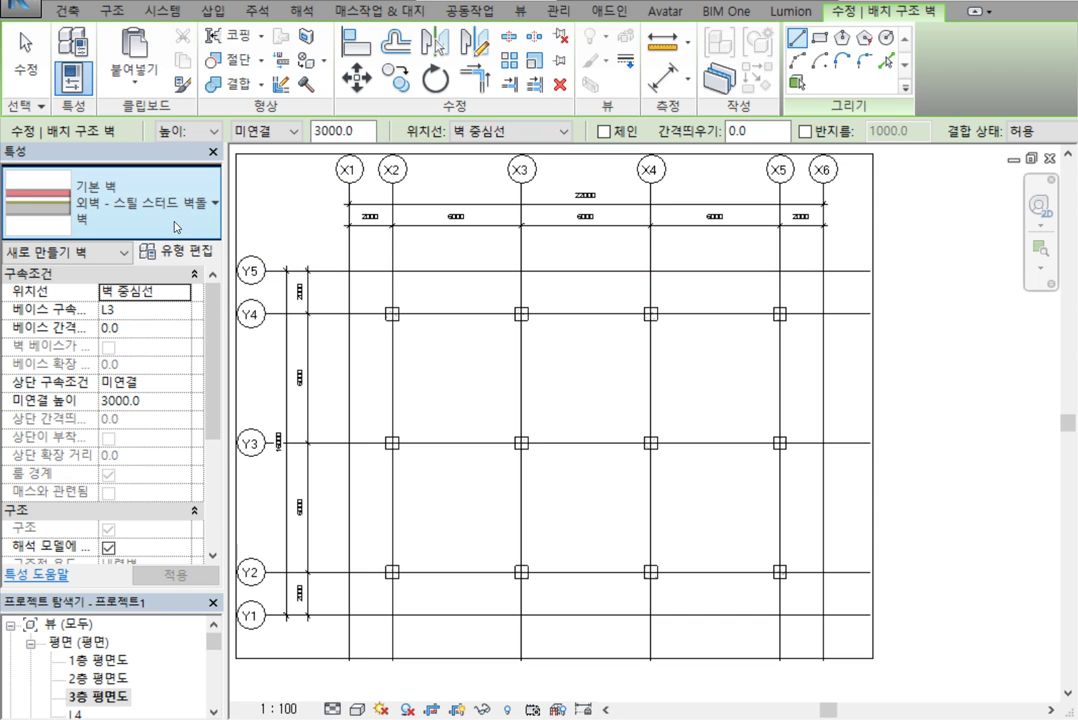
click(348, 270)
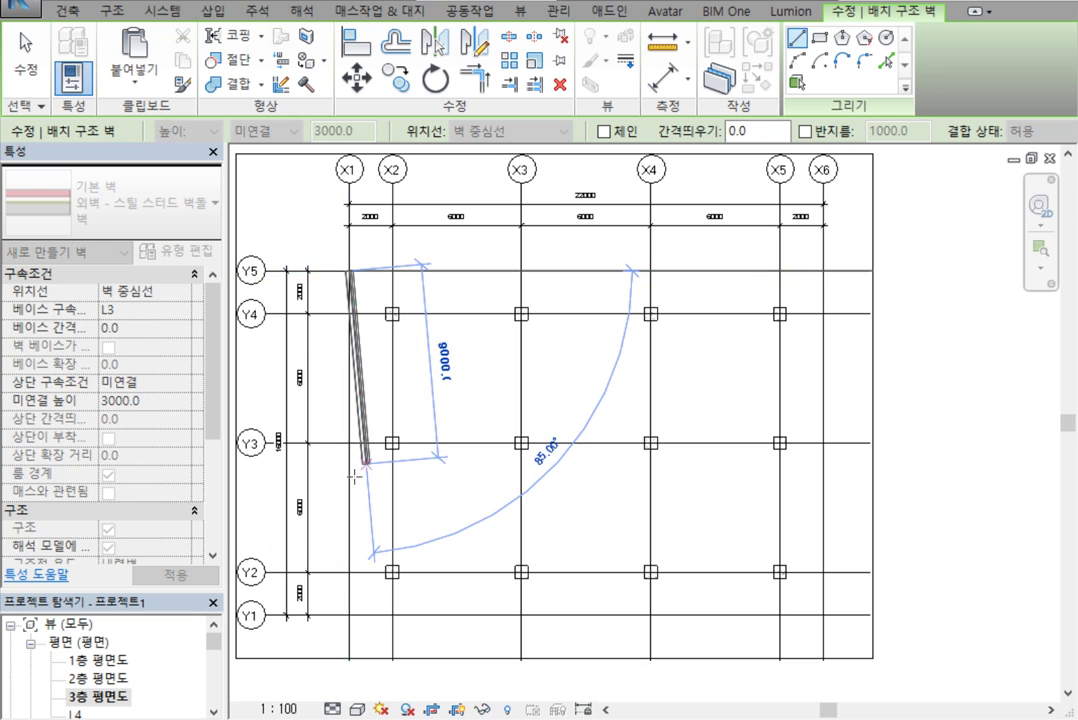
click(348, 615)
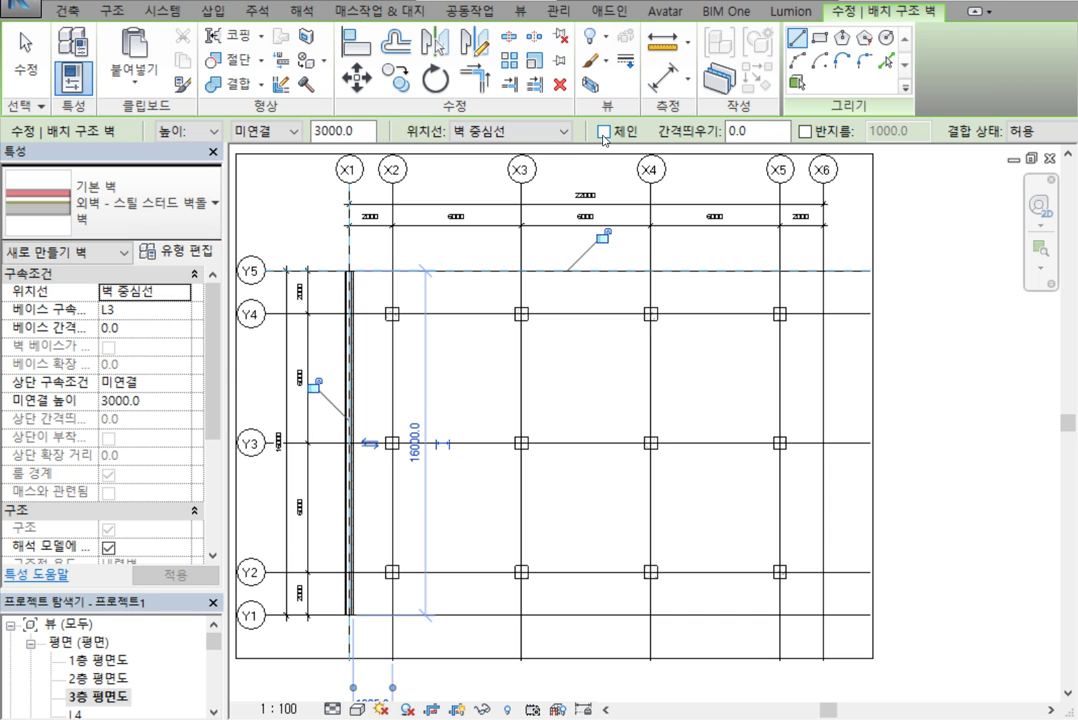
Enable the chain option (체인) and draw connected structural walls along grids Y1, X6 and Y5 to close the perimeter at X1-Y5.
click(603, 131)
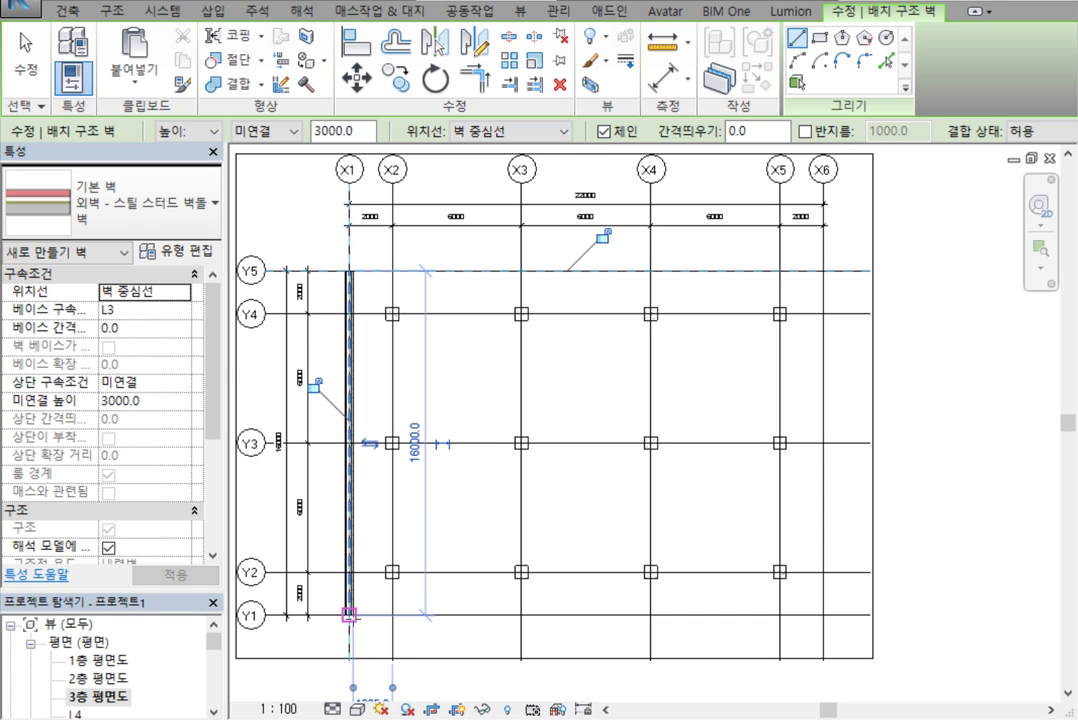
click(349, 614)
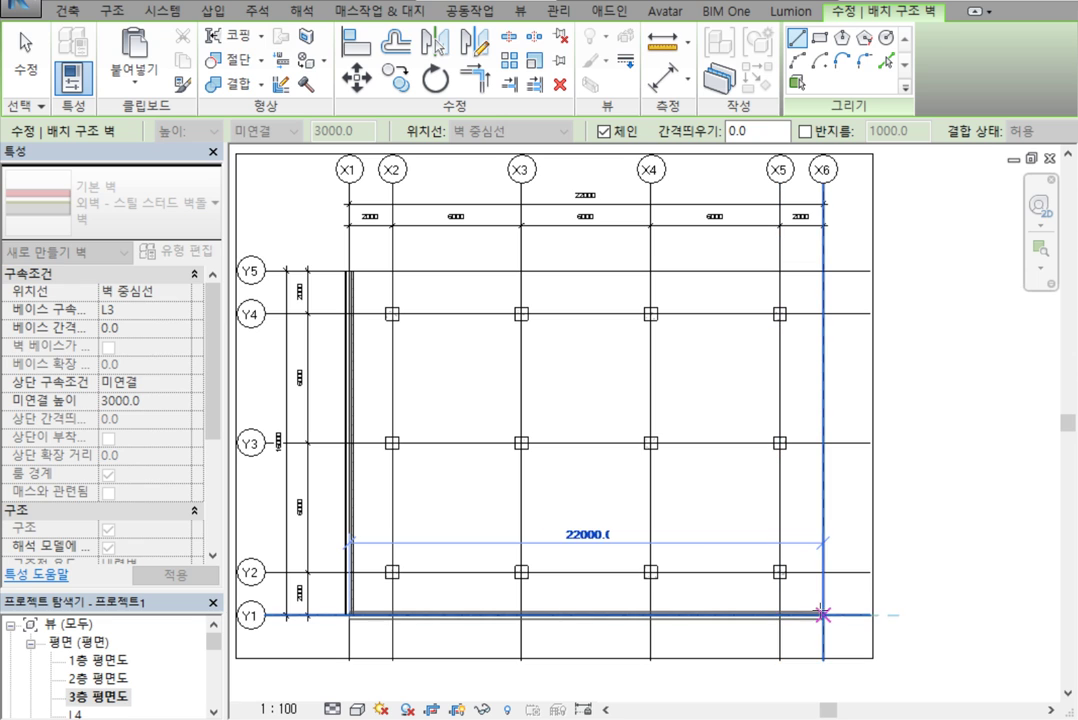
click(822, 614)
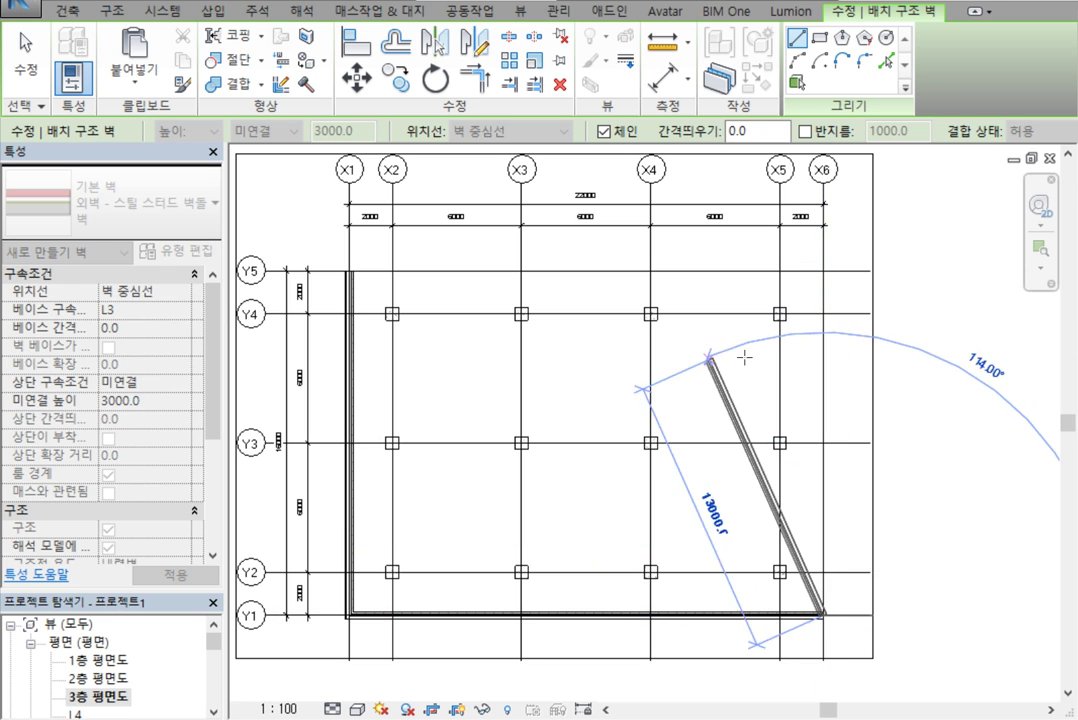
click(822, 270)
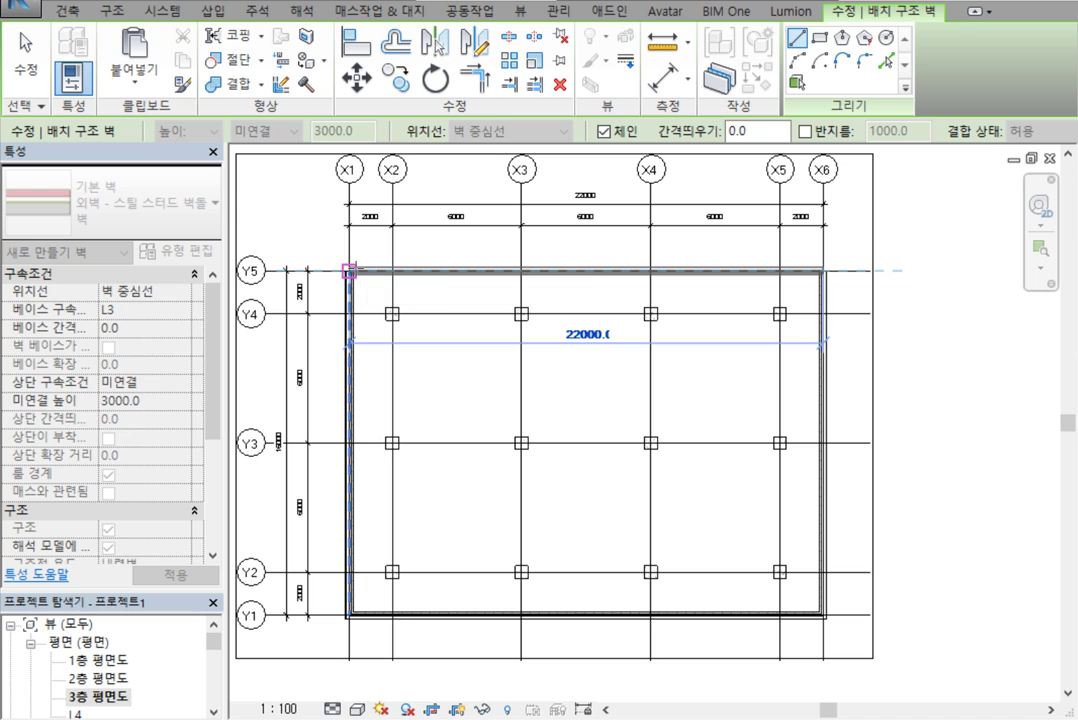
click(348, 270)
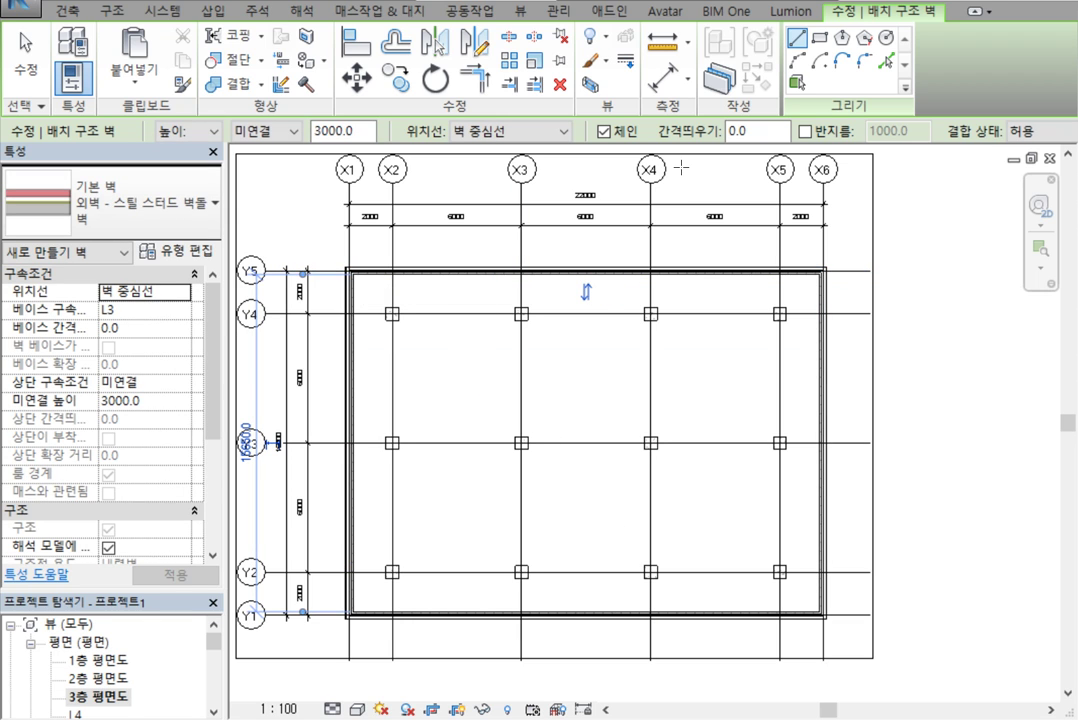
Undo the four structural walls drawn around the grid perimeter.
key(ctrl+z)
key(ctrl+z)
key(ctrl+z)
key(ctrl+z)
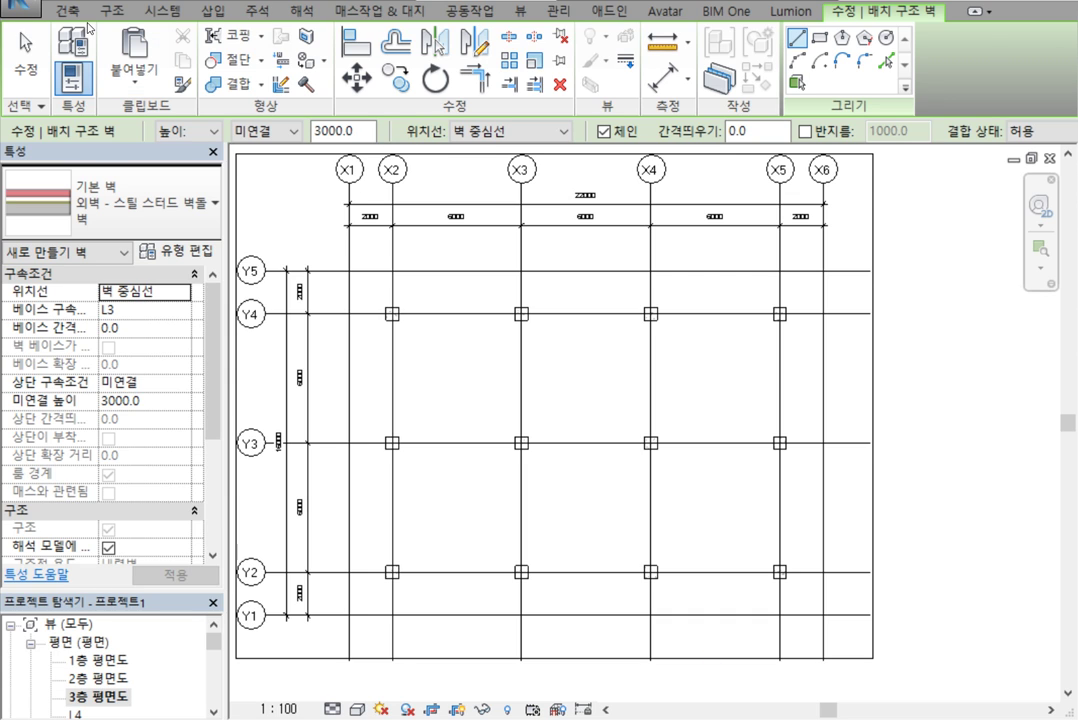
Set the new structural wall to be built by height (높이) up to level L4.
click(215, 132)
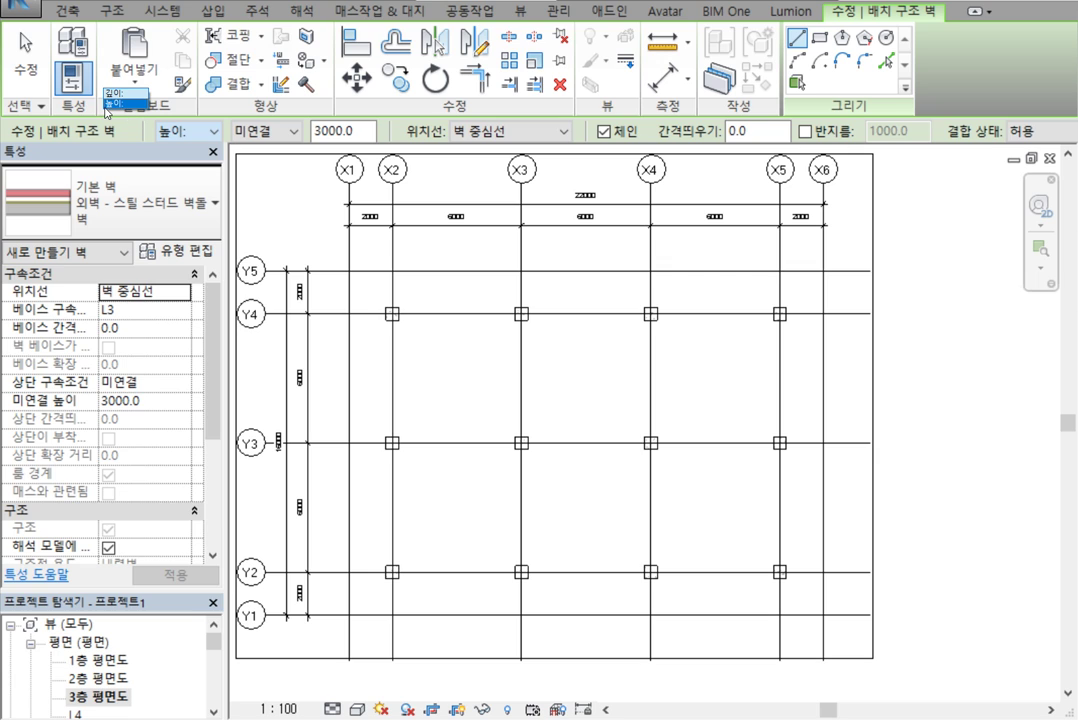
click(122, 103)
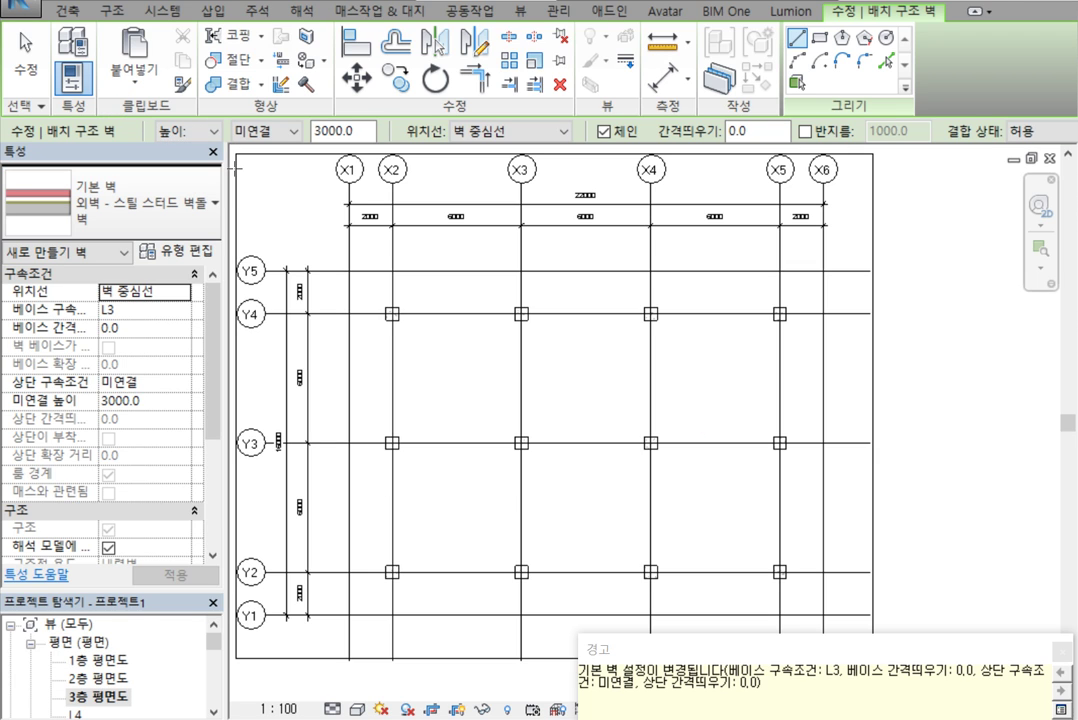
click(294, 136)
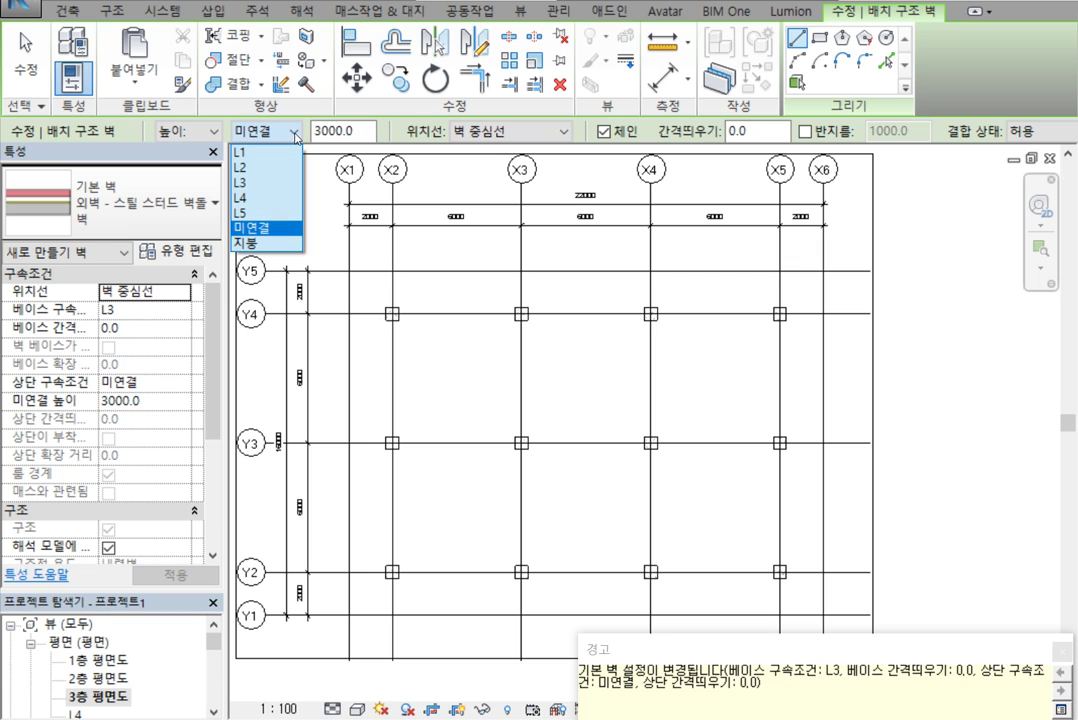
click(239, 199)
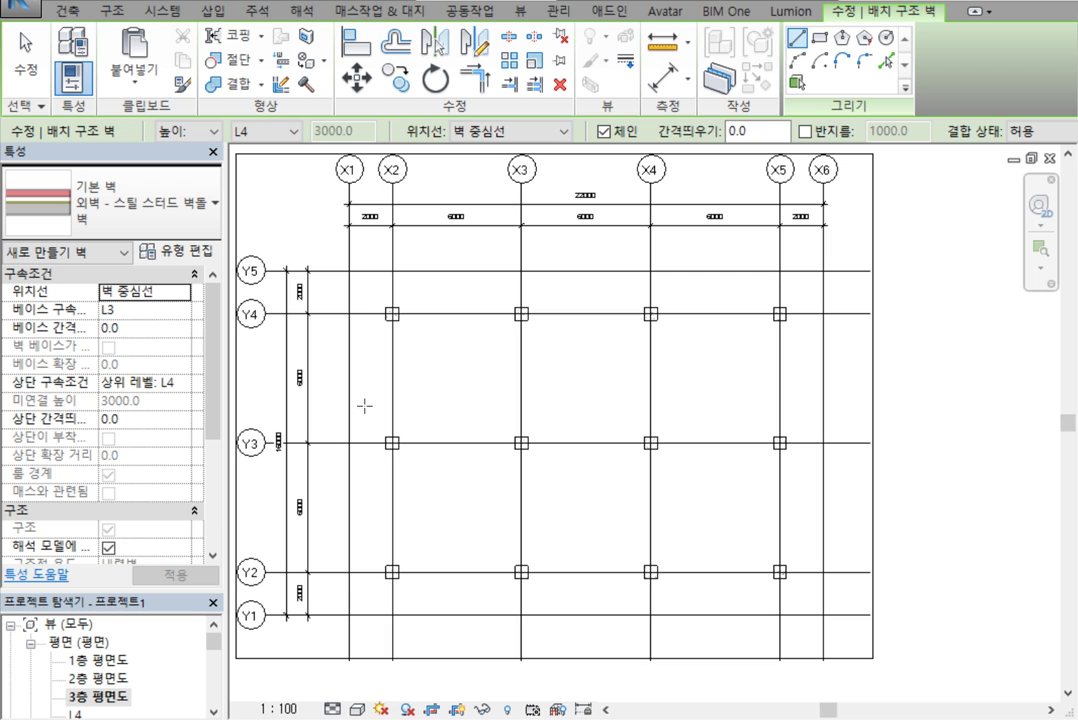
Draw a horizontal structural wall about 3300 mm long in the bay between X2-X3 and Y4-Y3, with location line 벽 중심선.
click(484, 133)
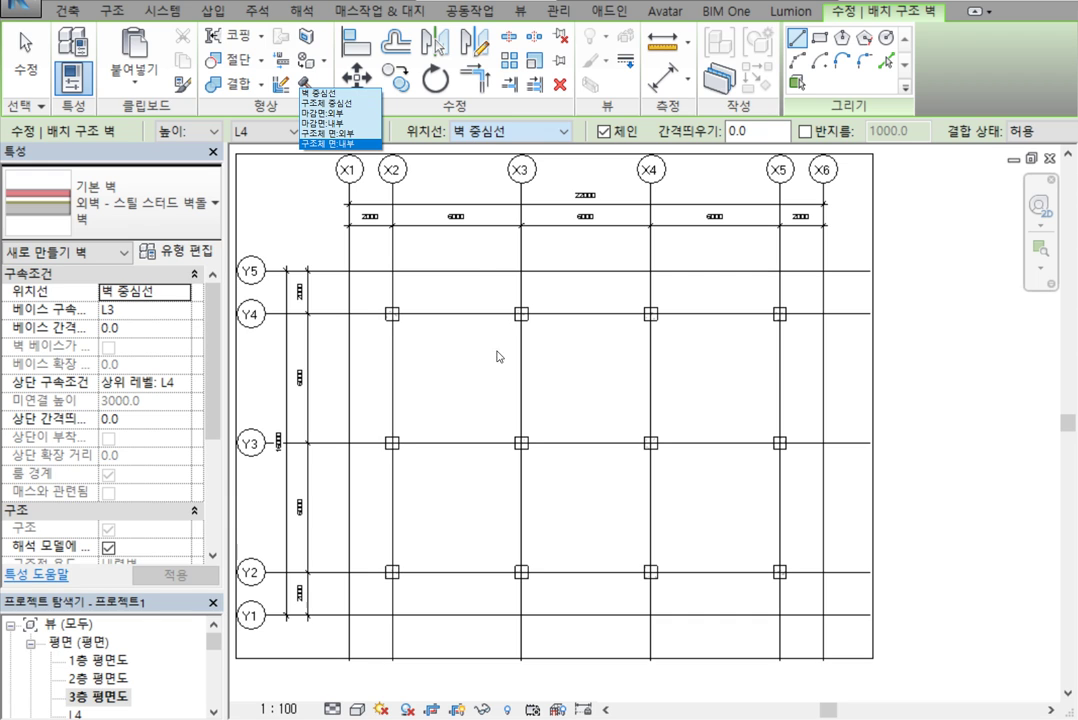
click(468, 313)
scroll(469, 378, up, 5)
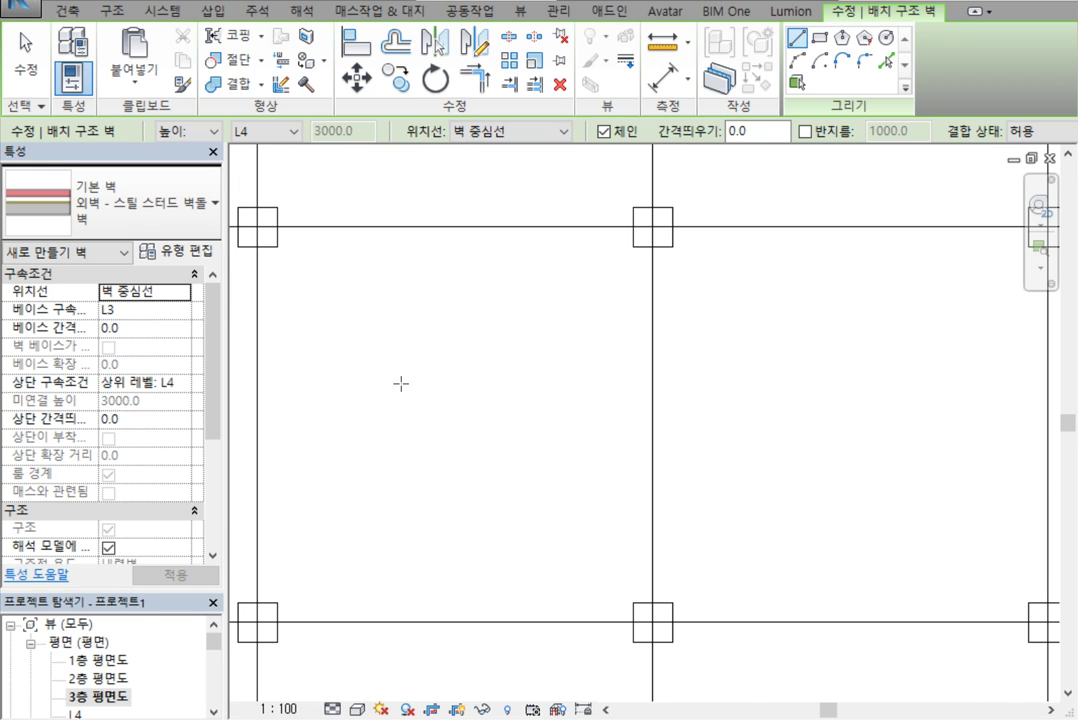
click(350, 378)
click(568, 379)
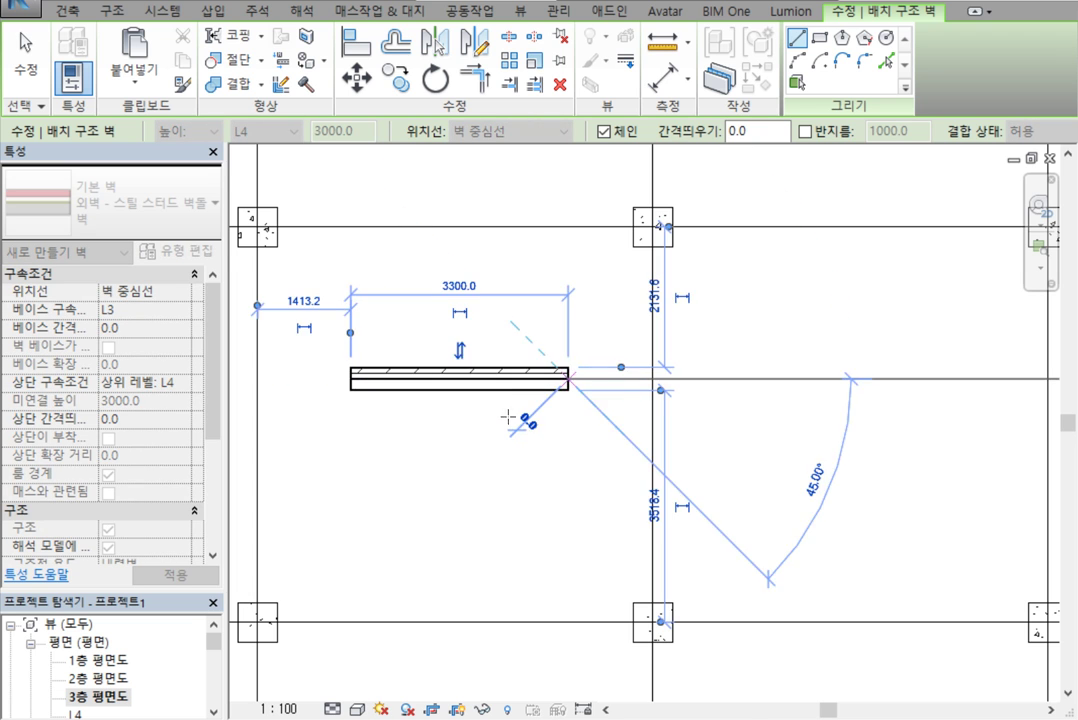
scroll(655, 385, up, 2)
right_click(576, 258)
click(576, 256)
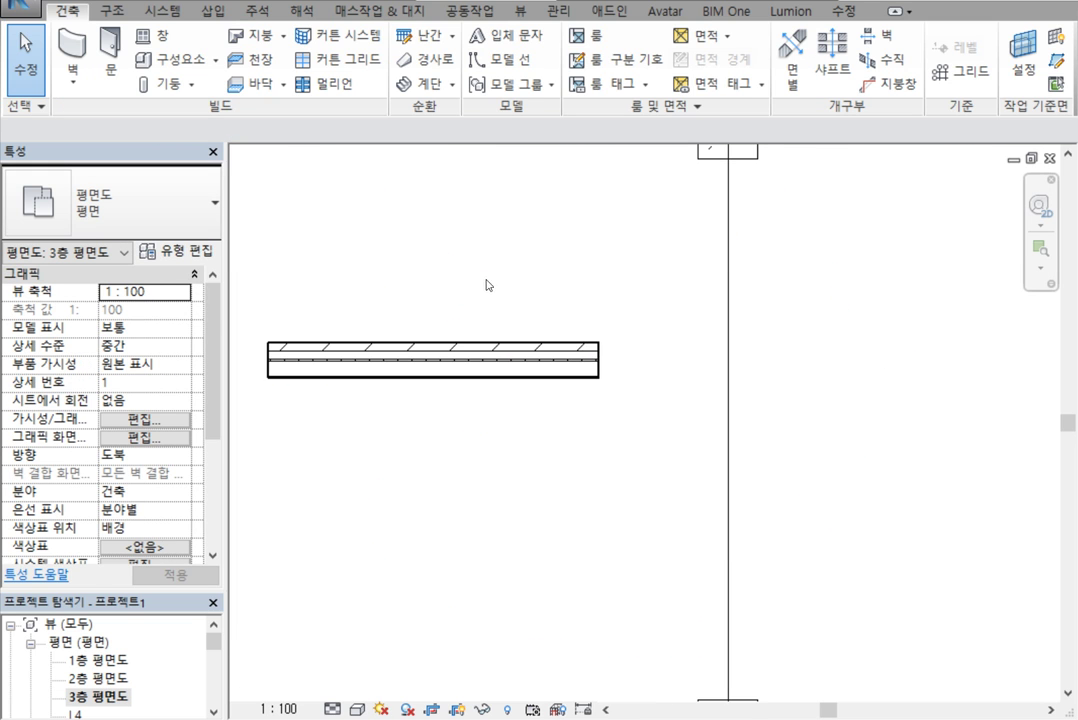
Set the location line (위치선) of the wall in the X2-X3 bay to 마감면:외부.
middle_drag(534, 423, 654, 426)
click(669, 379)
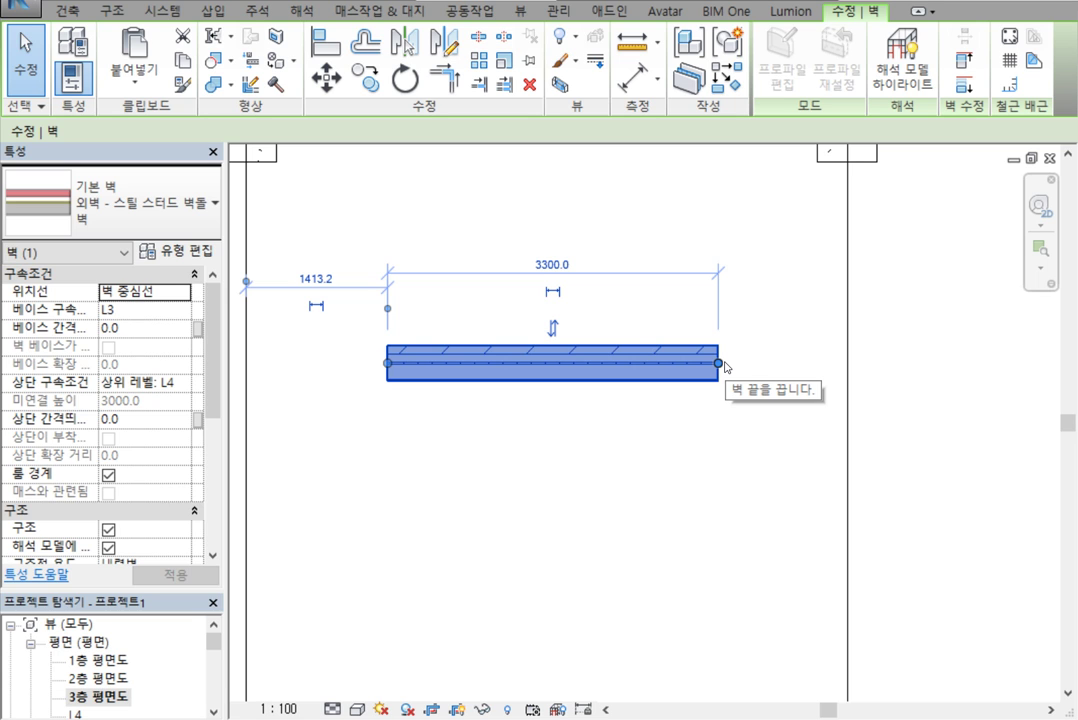
click(488, 227)
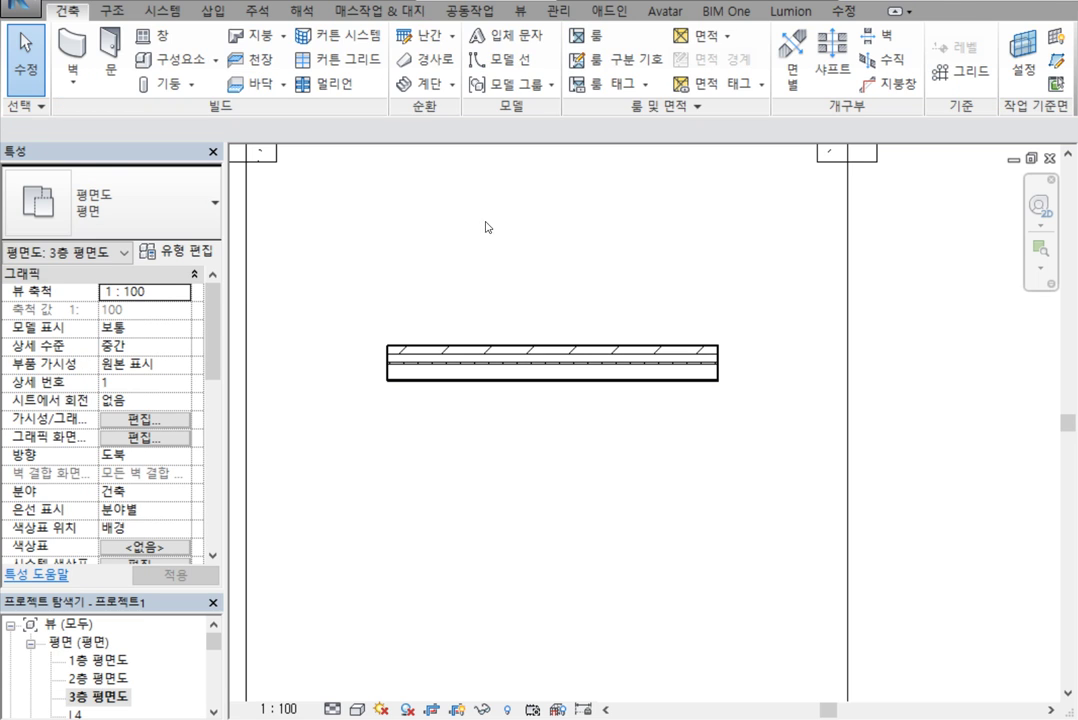
click(492, 349)
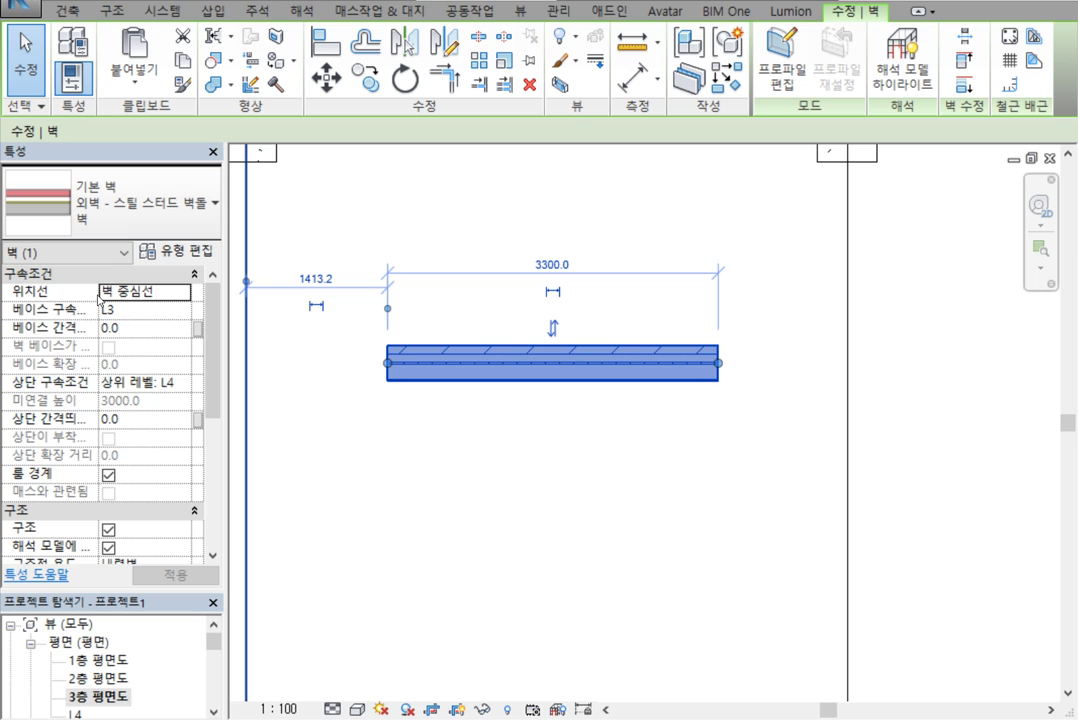
click(192, 294)
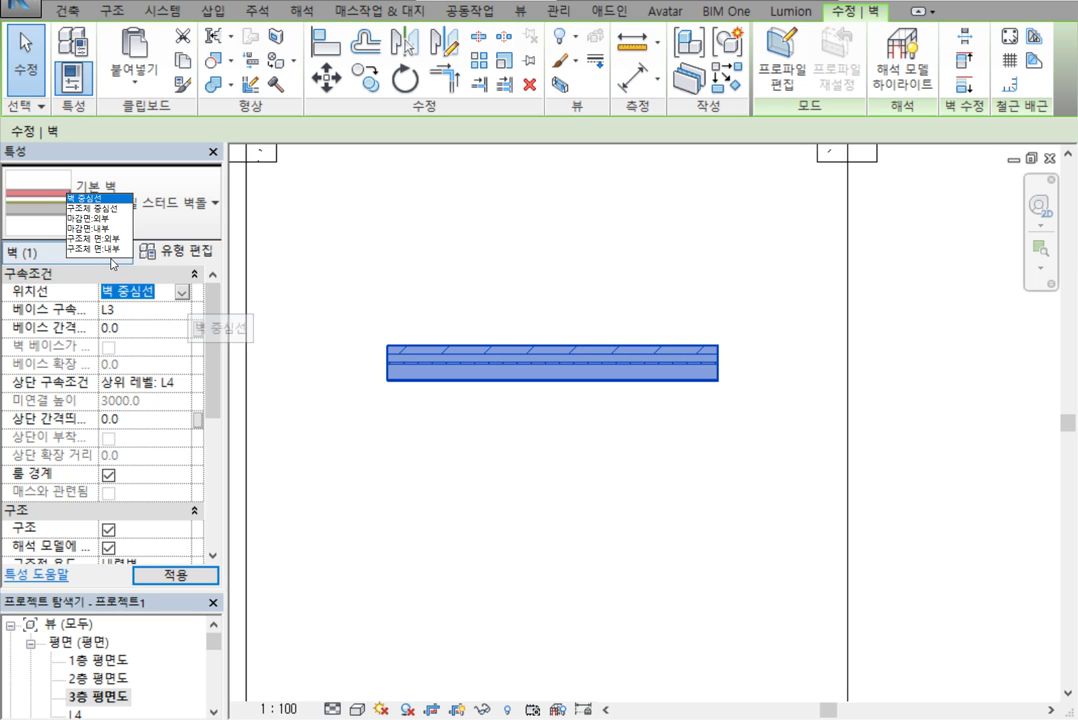
click(90, 217)
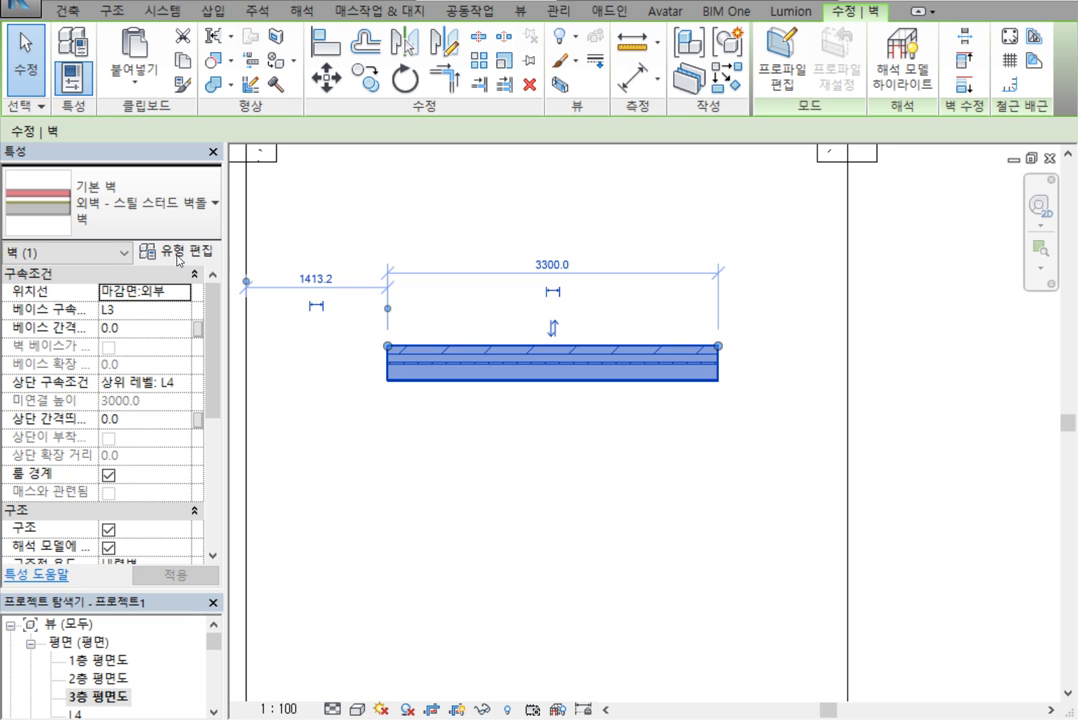
Set the selected wall's location line (위치선) to 마감면:내부 and clear the selection.
click(145, 291)
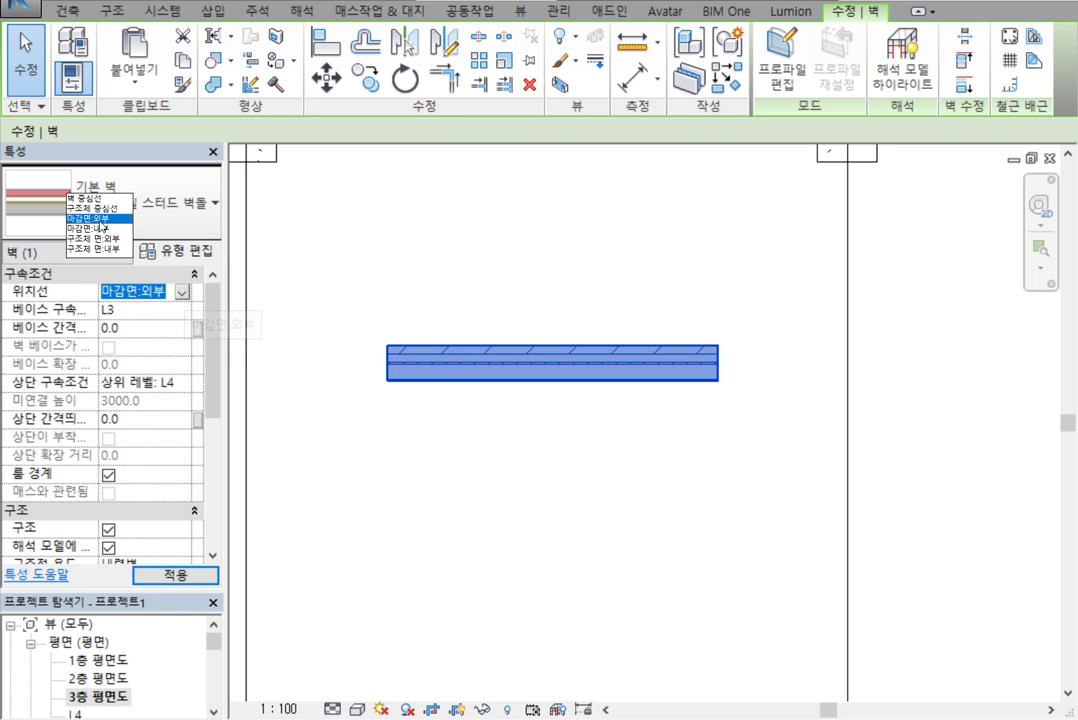
click(103, 228)
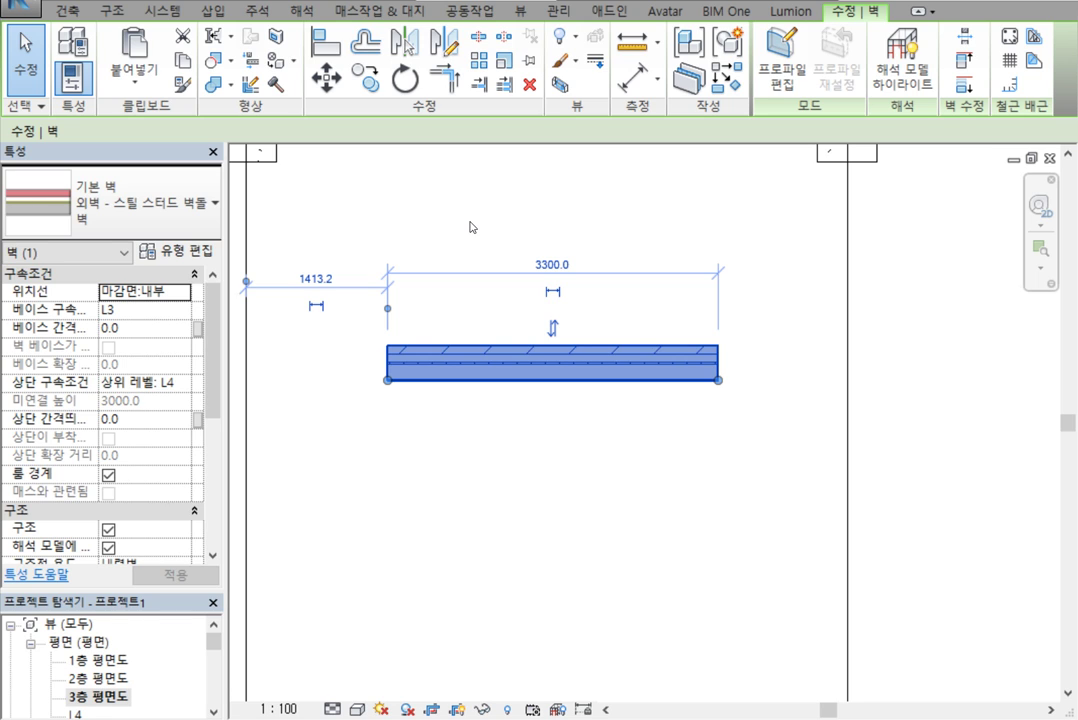
click(408, 200)
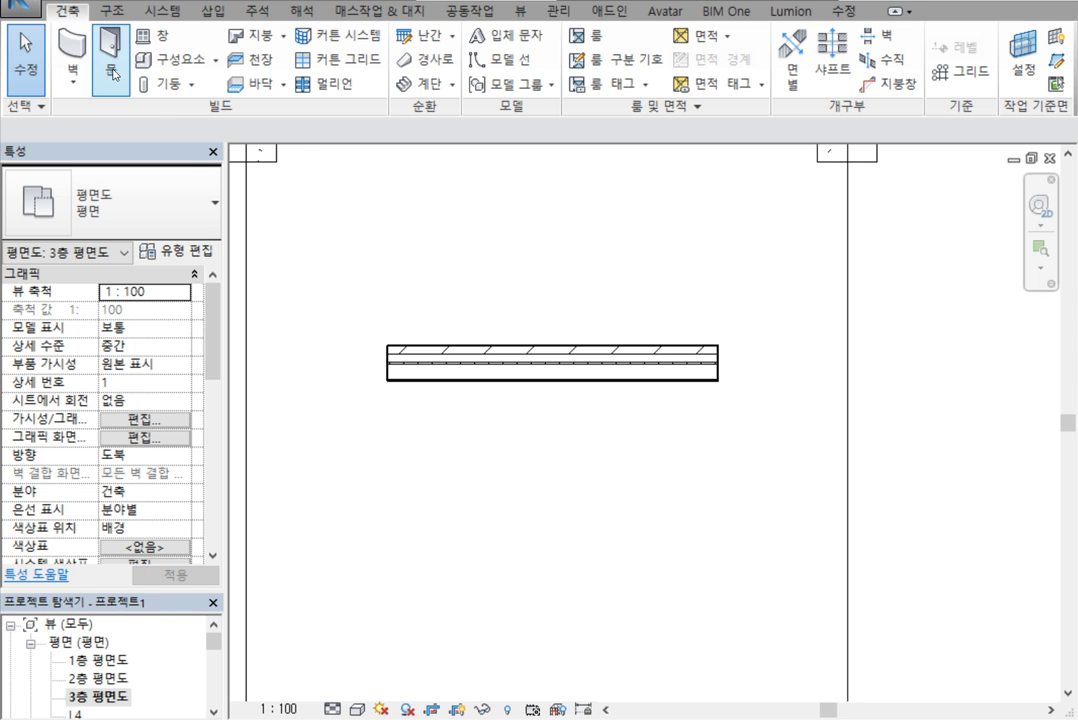
Start a new structural wall and set its offset (간격띄우기) to 500.
click(72, 72)
click(127, 164)
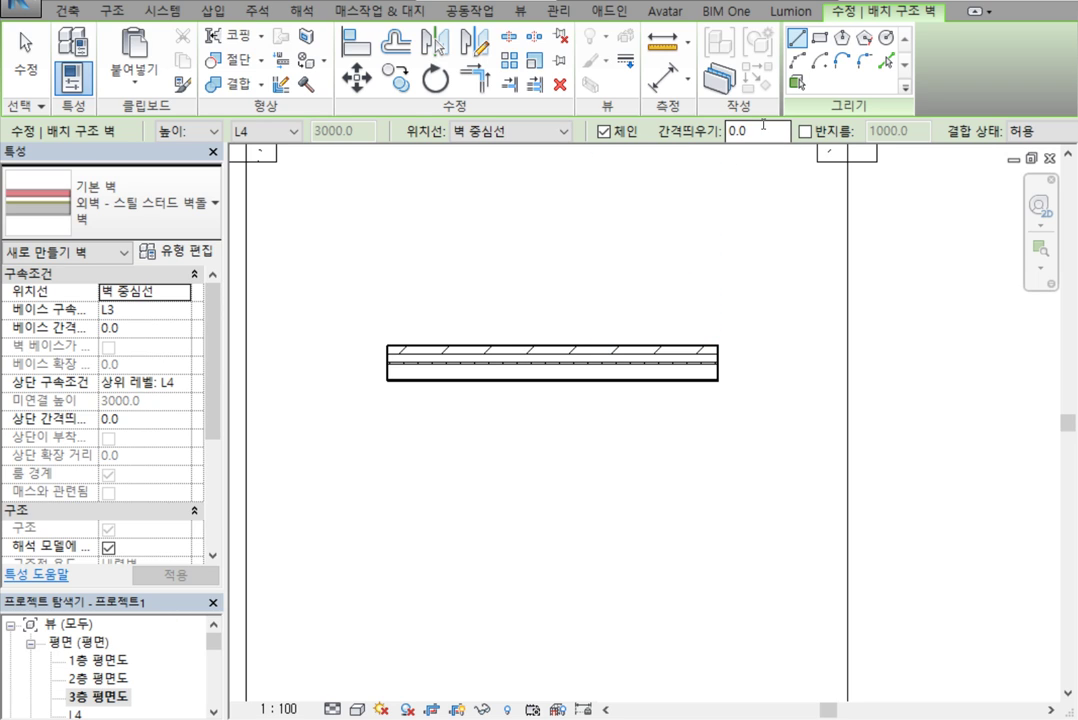
click(386, 481)
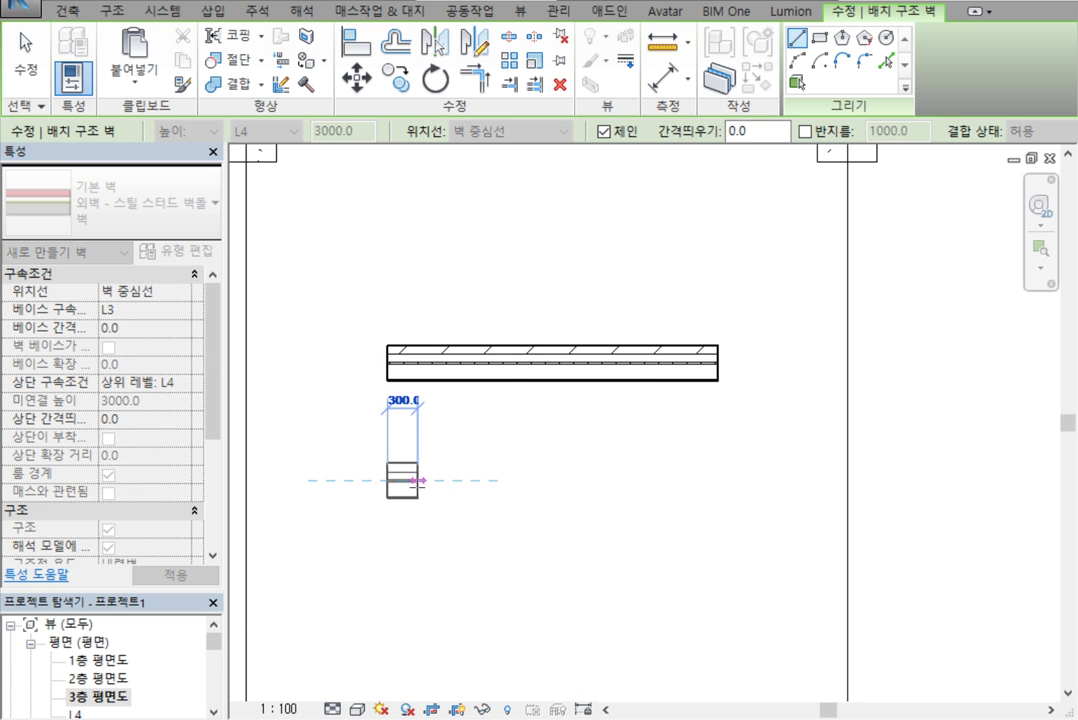
right_click(428, 482)
click(548, 182)
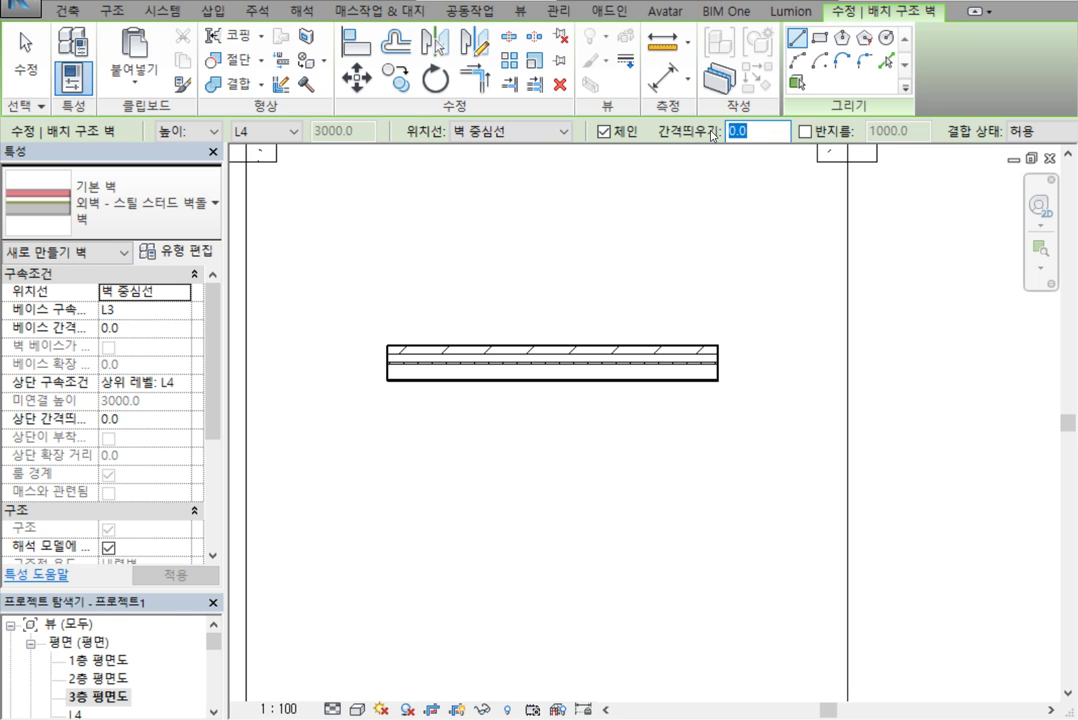
text(500)
key(Return)
Try to draw a horizontal structural wall about 3300 mm long below the existing wall, using the 500 offset.
click(387, 460)
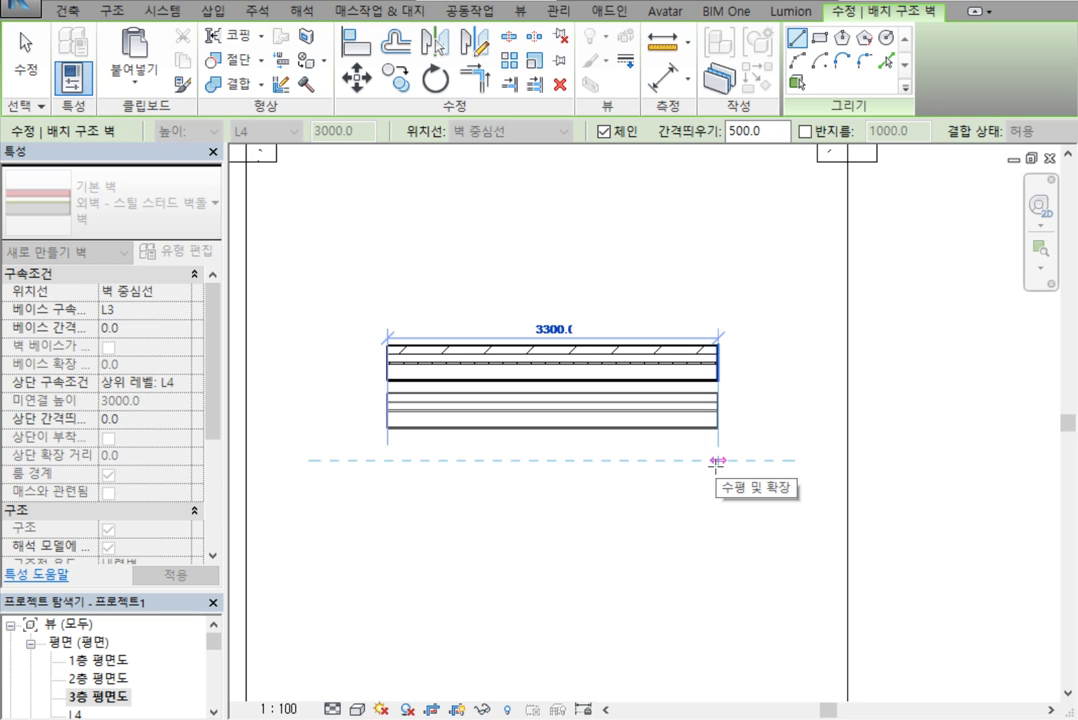
click(717, 461)
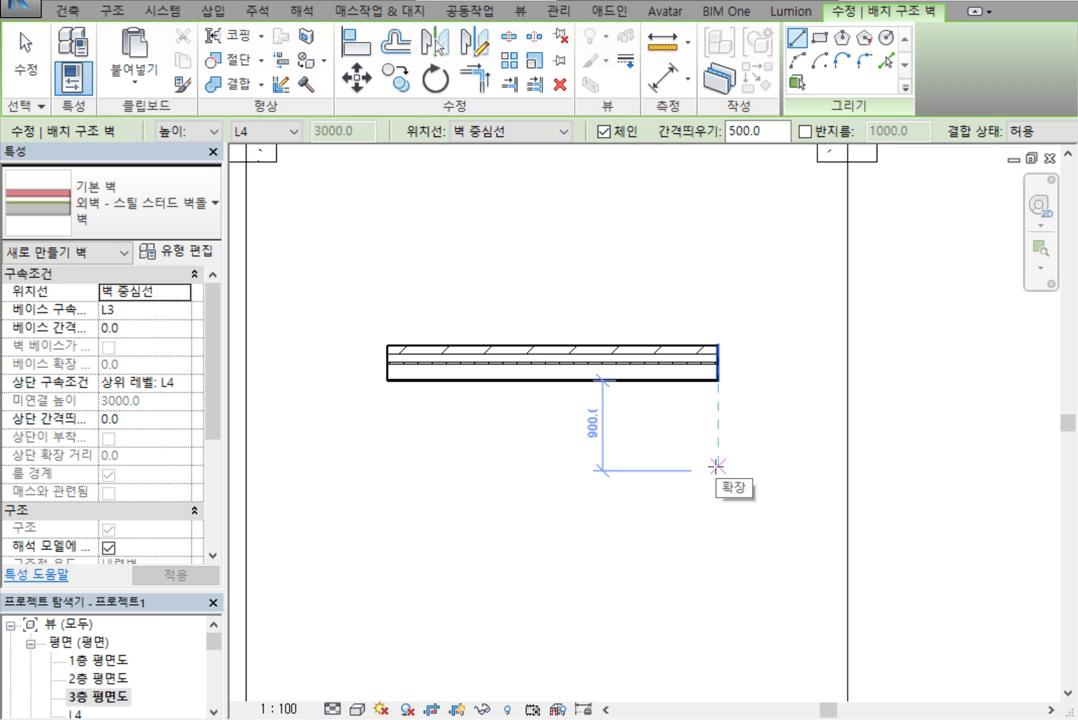
key(Escape)
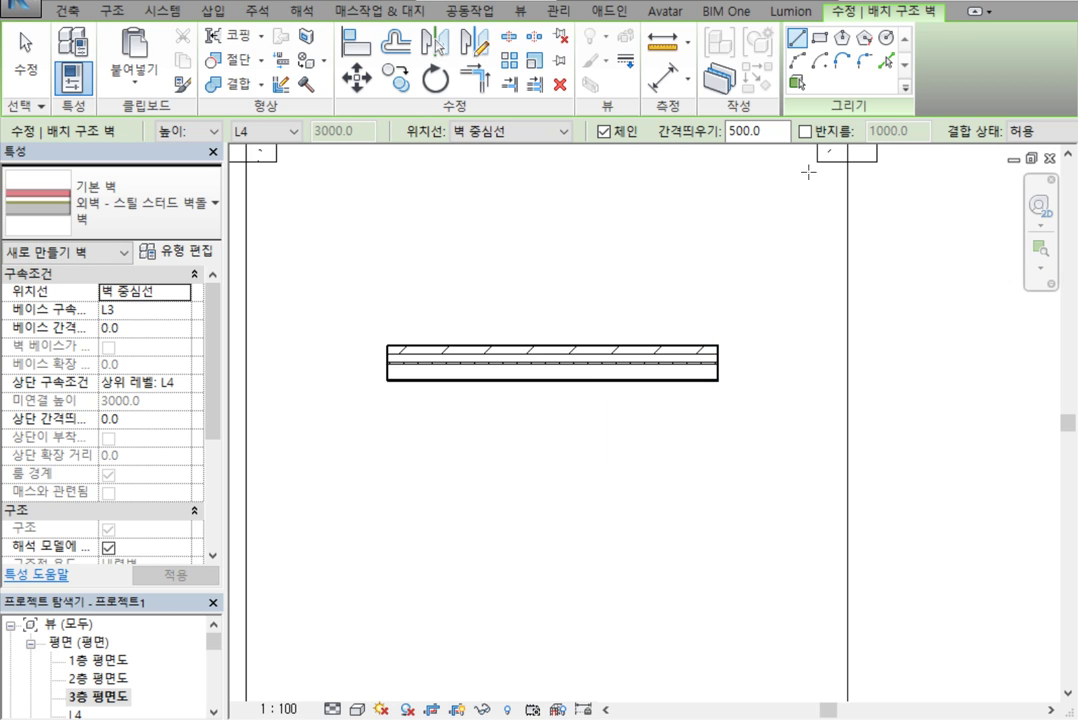
Draw a chained L-shaped structural wall with a corner radius (반지름) of 1000, running below the existing wall and up through it.
click(805, 131)
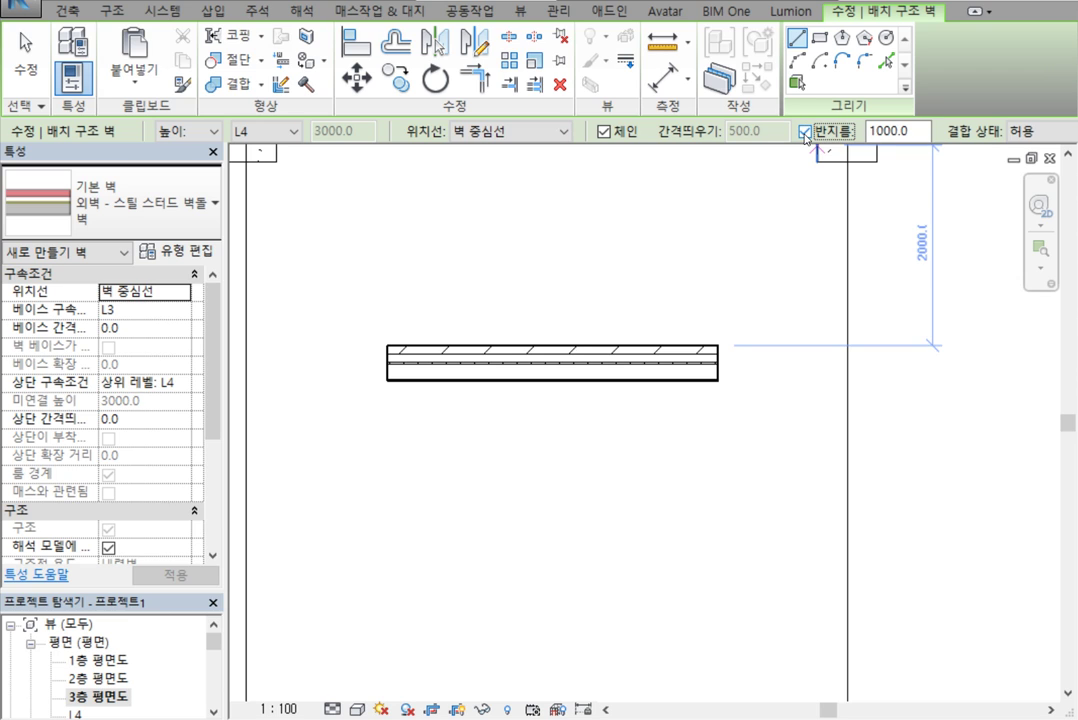
click(805, 131)
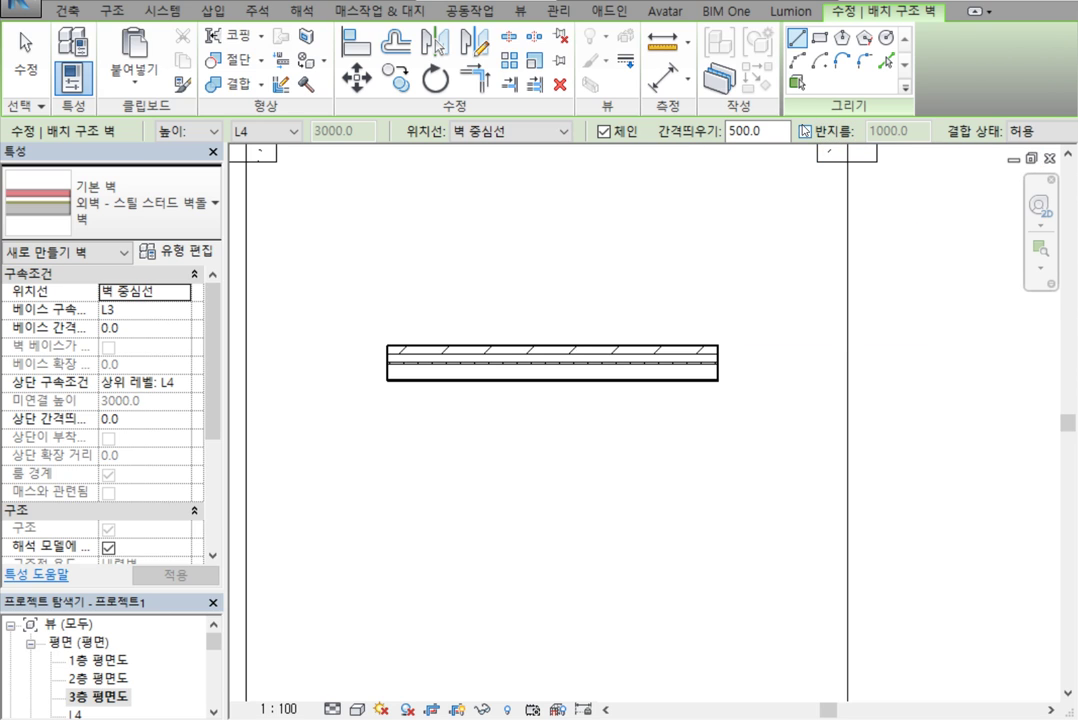
click(805, 131)
click(446, 453)
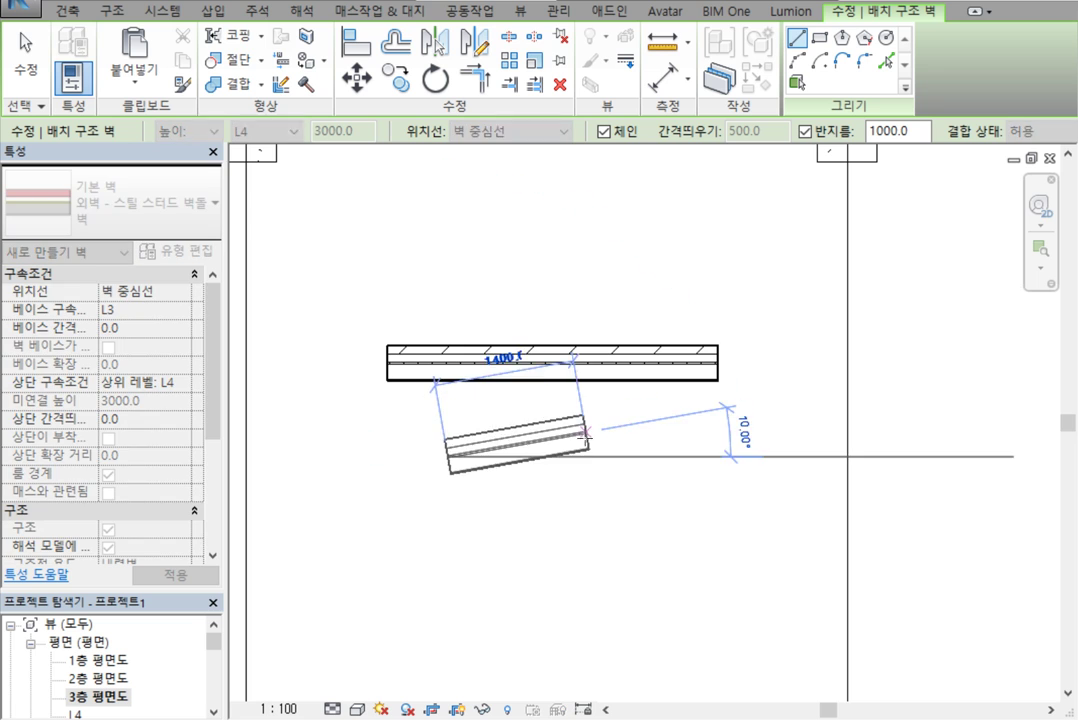
click(634, 458)
click(637, 265)
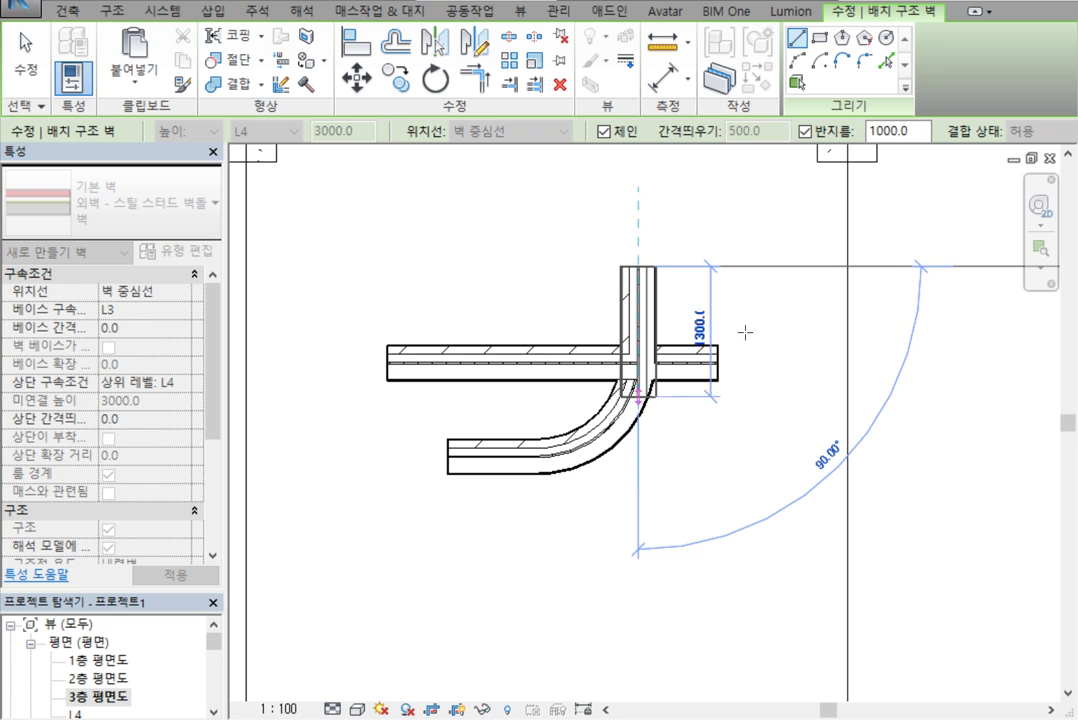
click(805, 131)
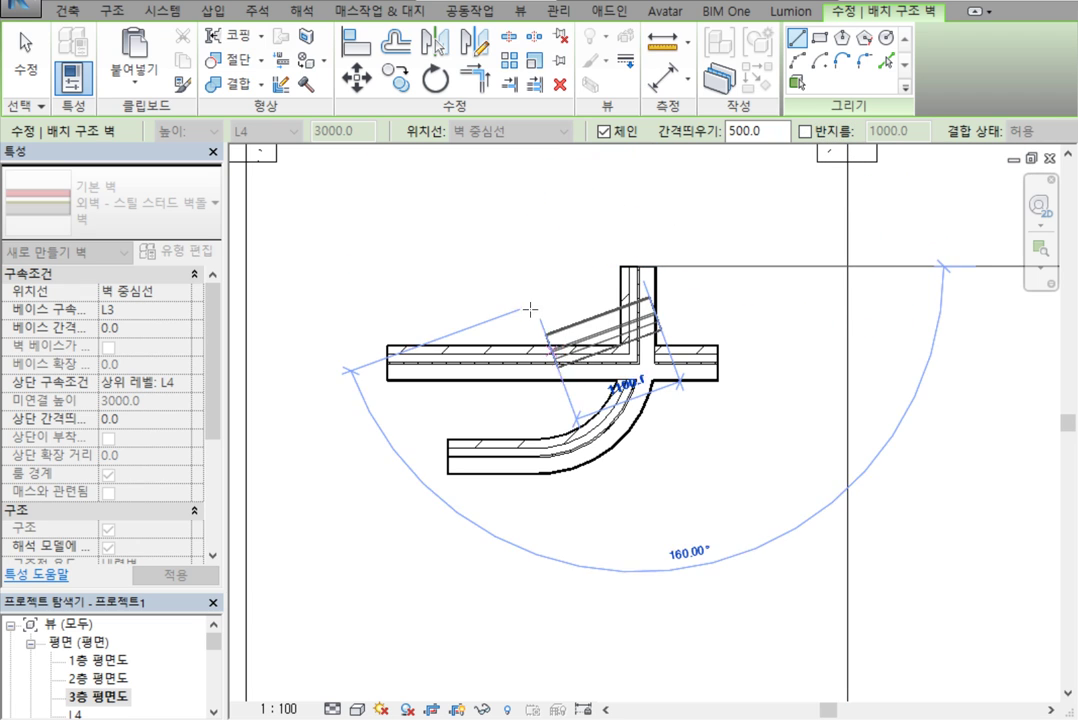
click(577, 287)
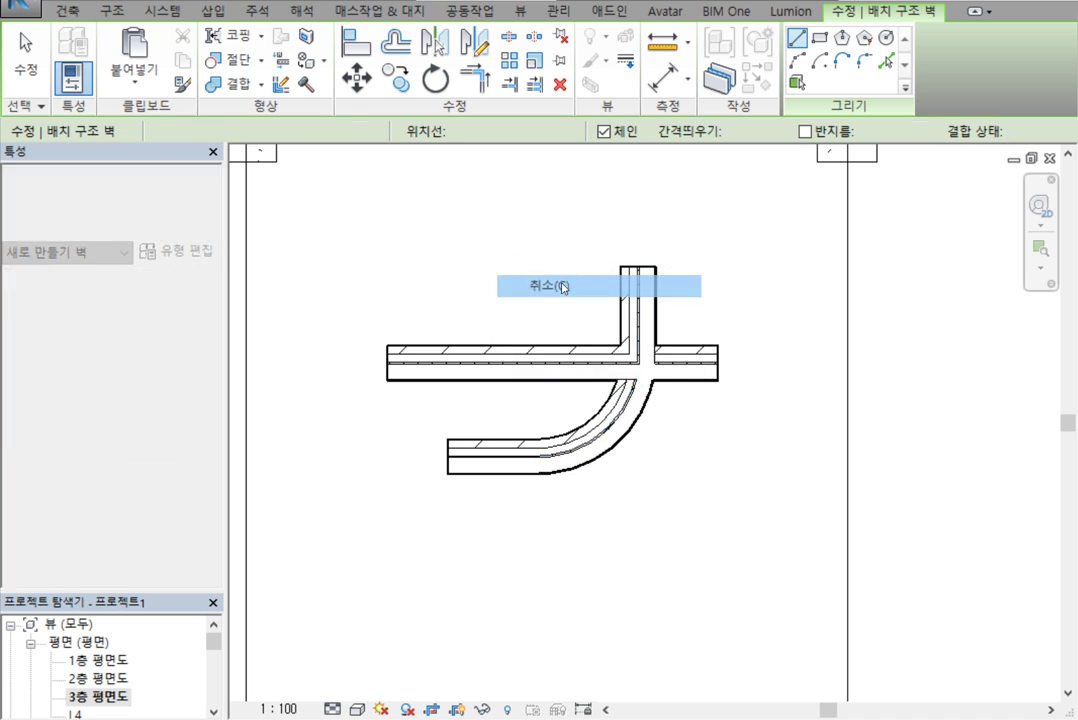
right_click(476, 242)
click(520, 254)
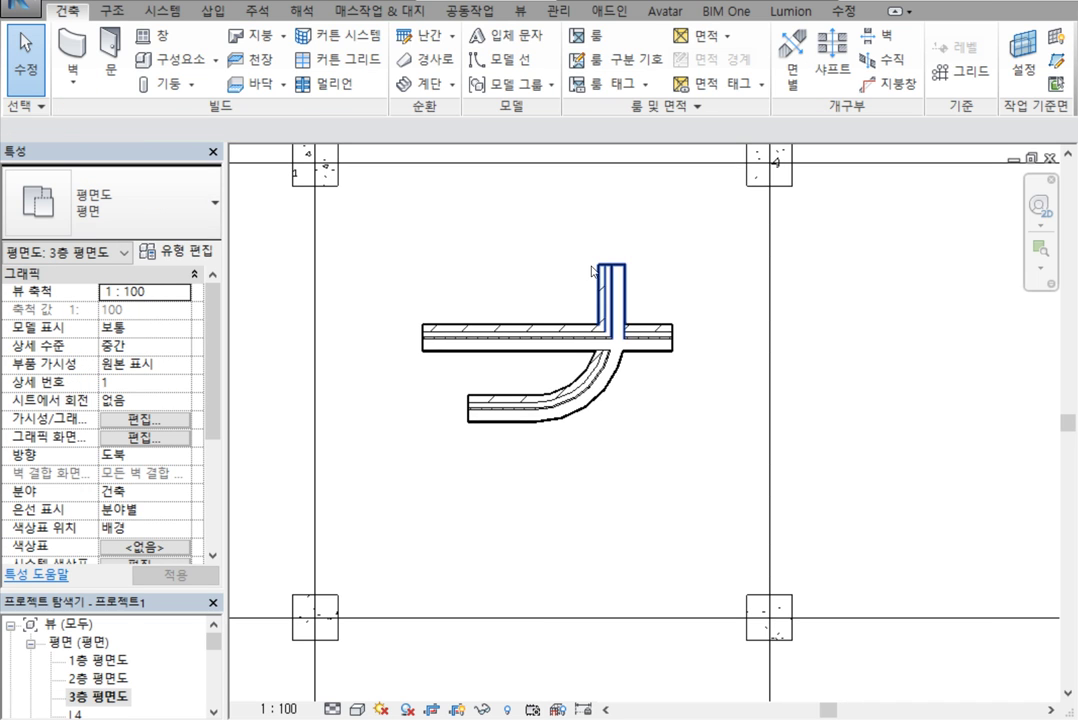
Start a new structural wall and try out the rectangle, inscribed polygon and start-end-radius arc drawing shapes.
click(72, 80)
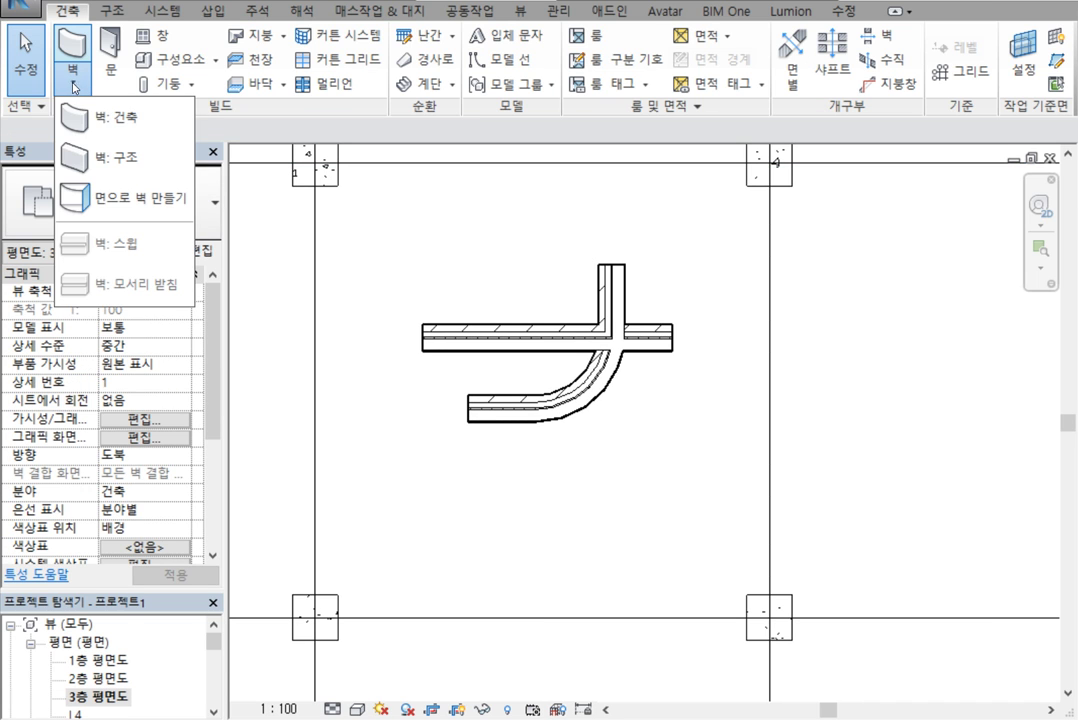
click(118, 156)
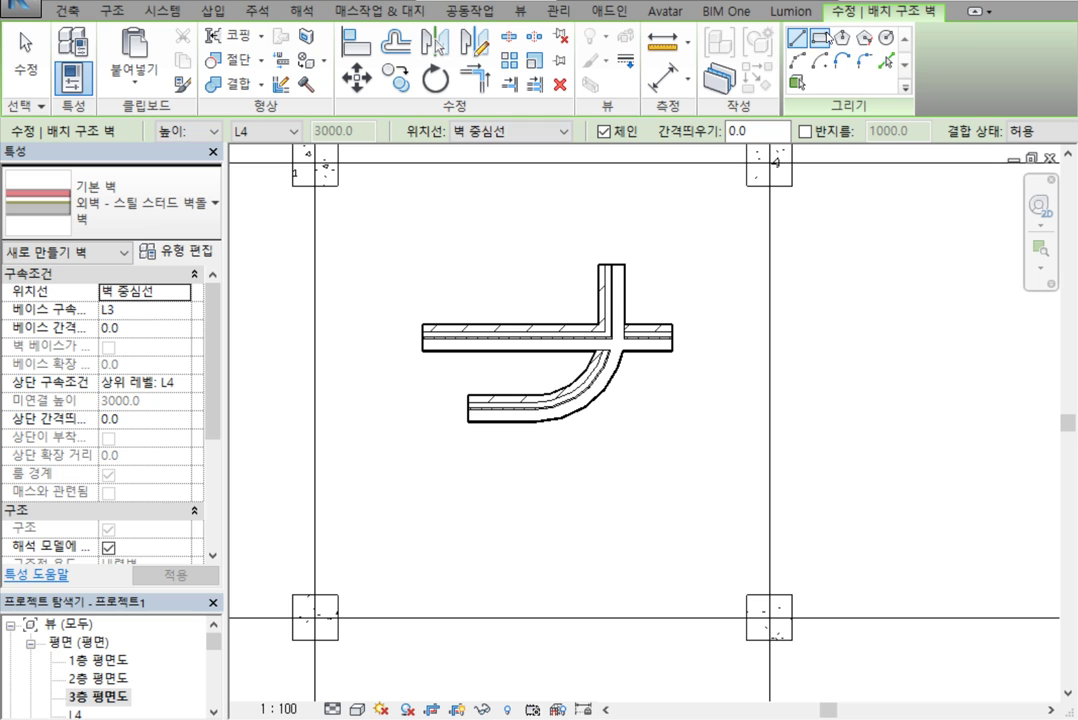
click(821, 40)
click(845, 42)
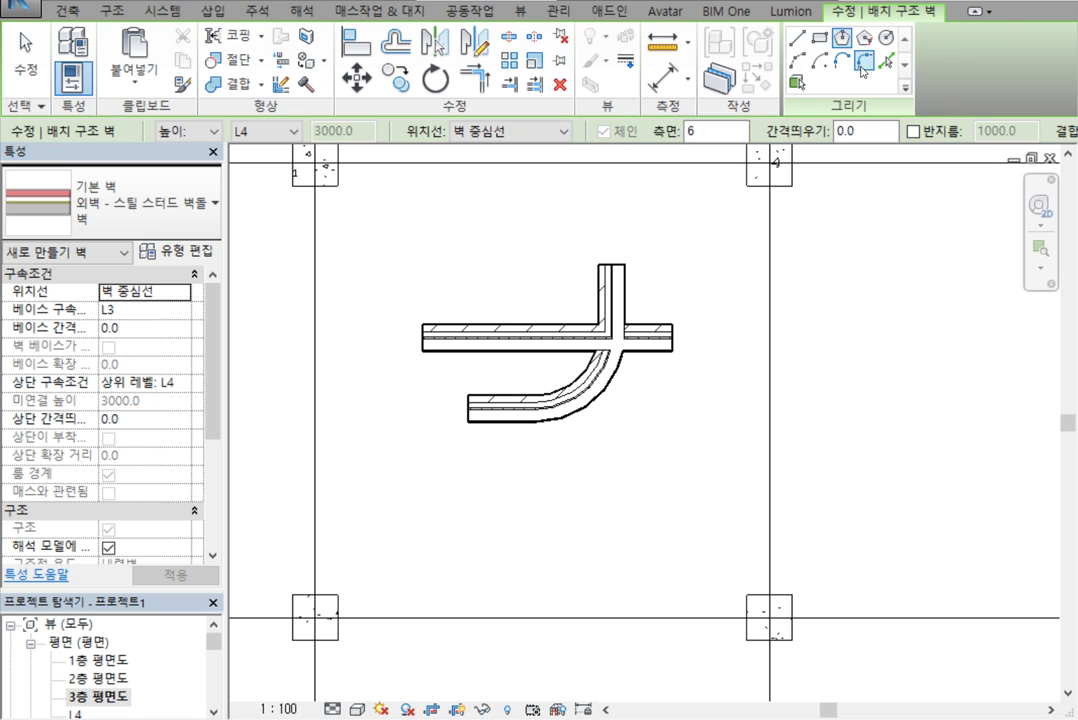
click(798, 63)
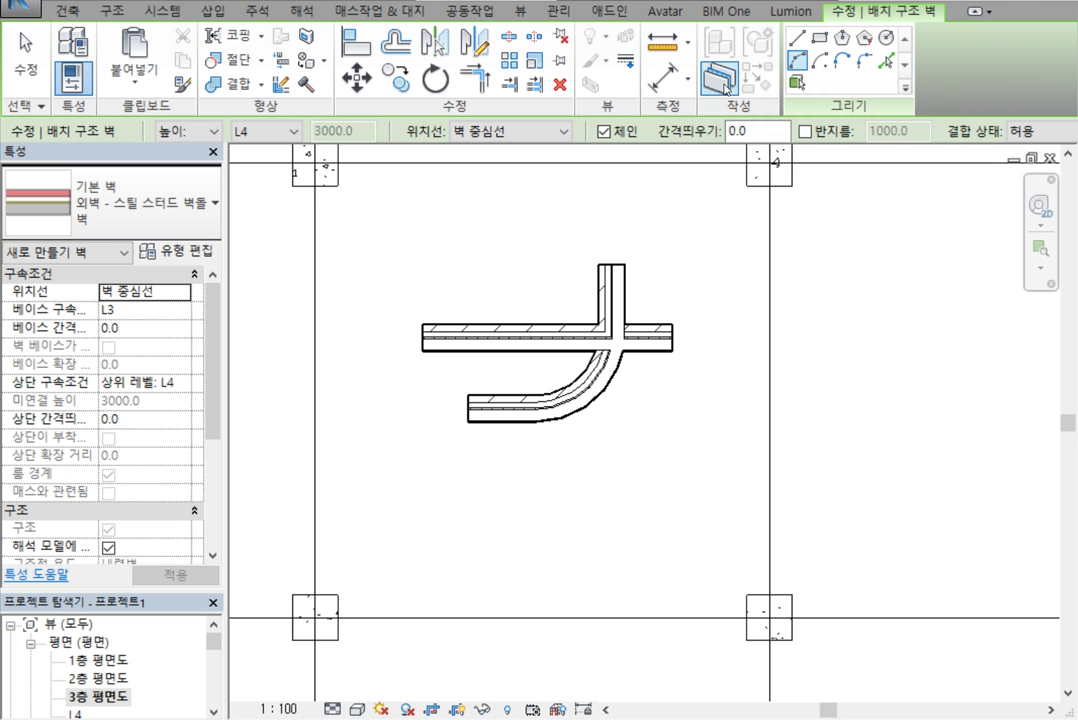
Draw a rectangle of structural walls from grid intersection X1-Y5 to X6-Y1, with location line 벽 중심선 and offset 0.
scroll(690, 216, down, 5)
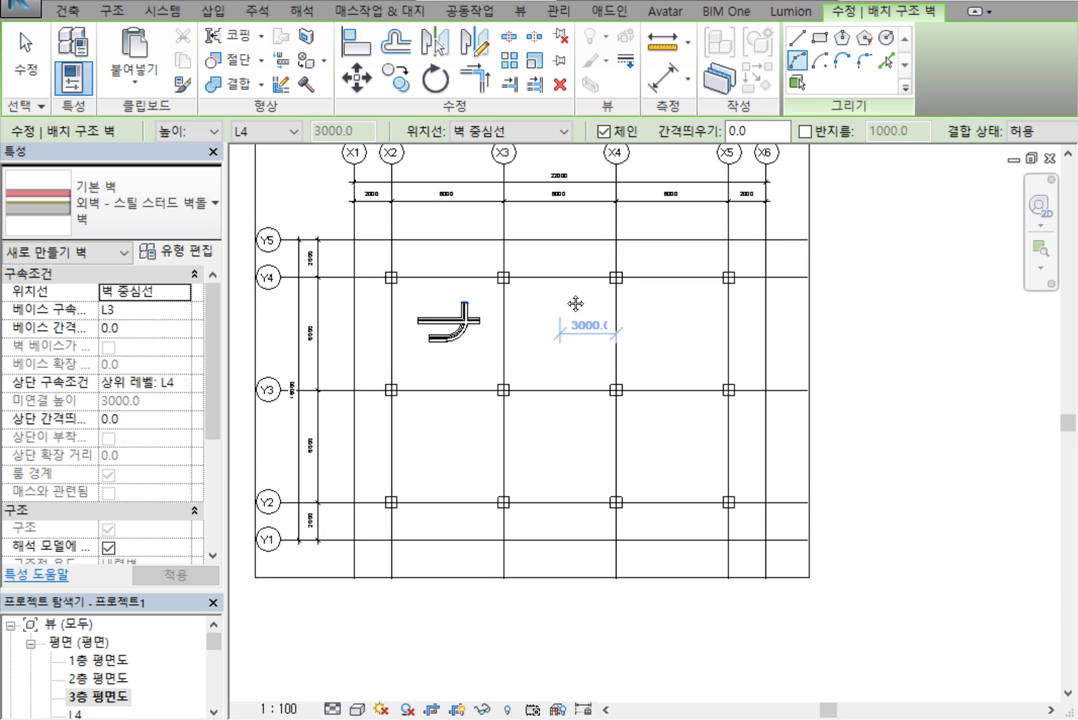
middle_drag(575, 303, 579, 306)
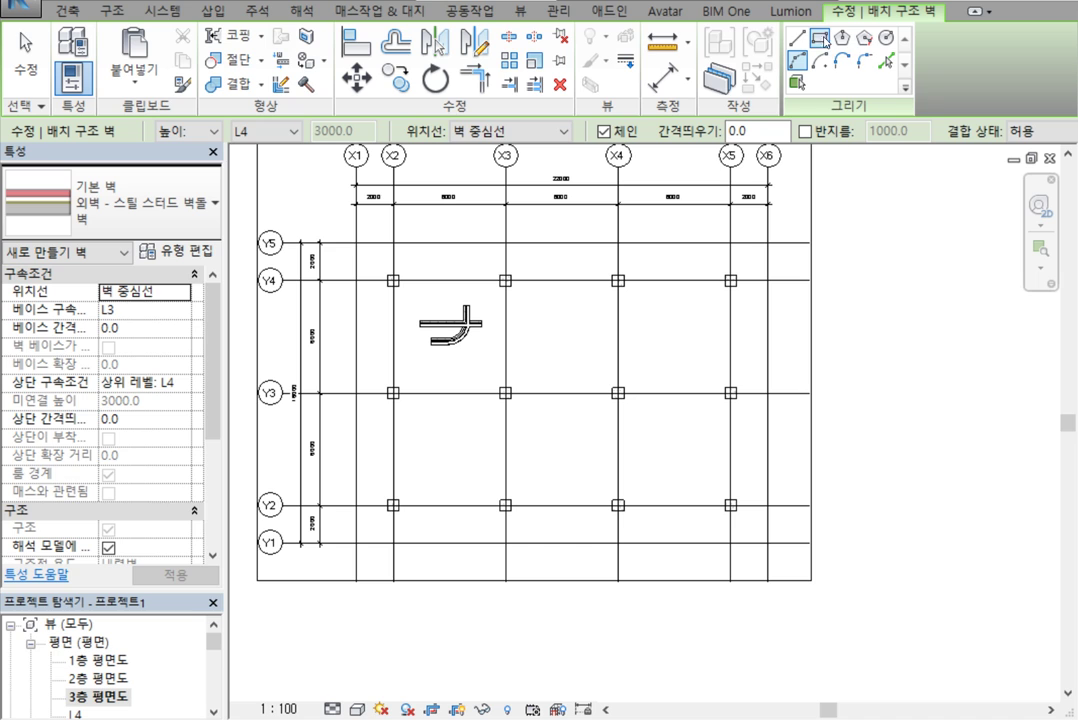
click(829, 43)
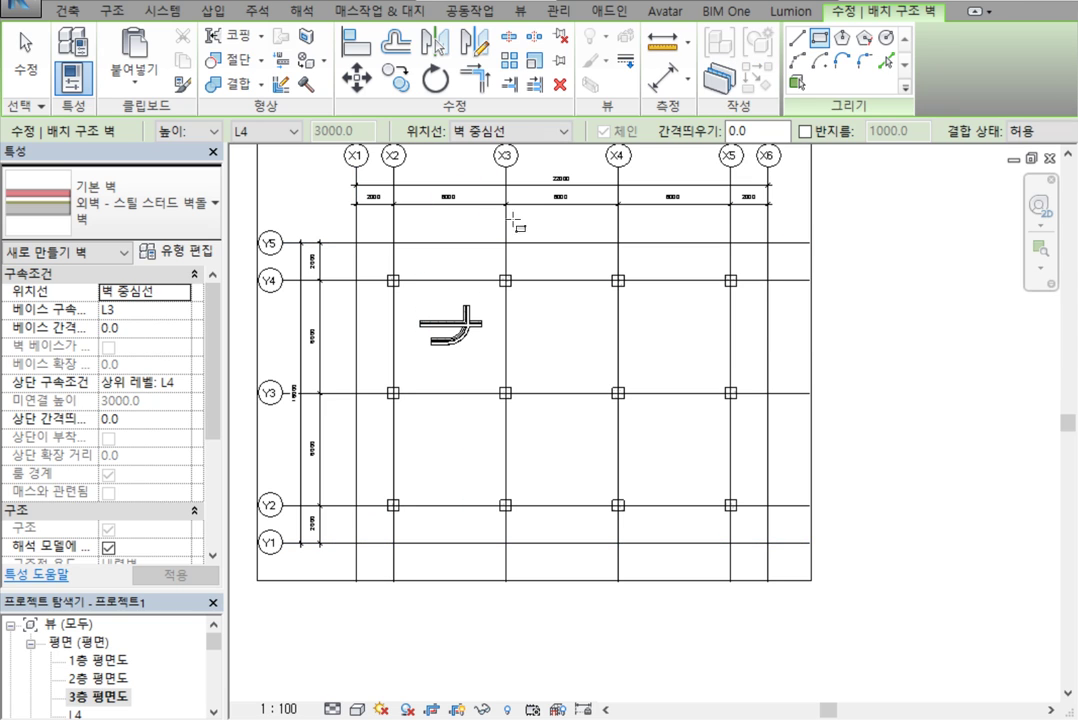
click(356, 242)
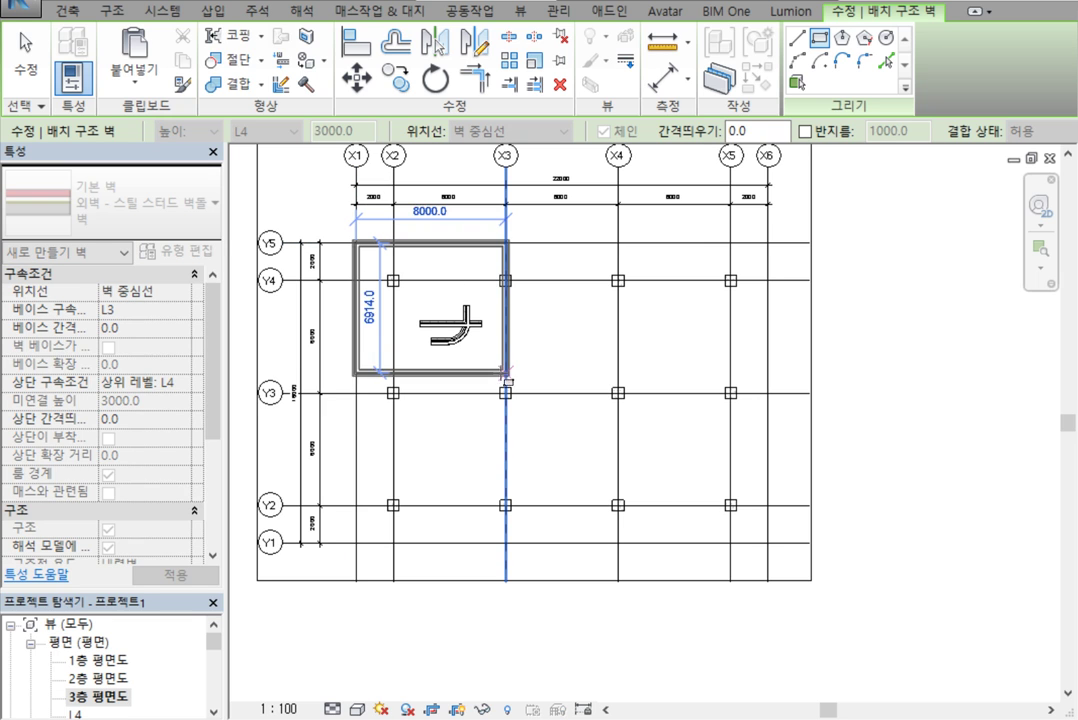
click(765, 543)
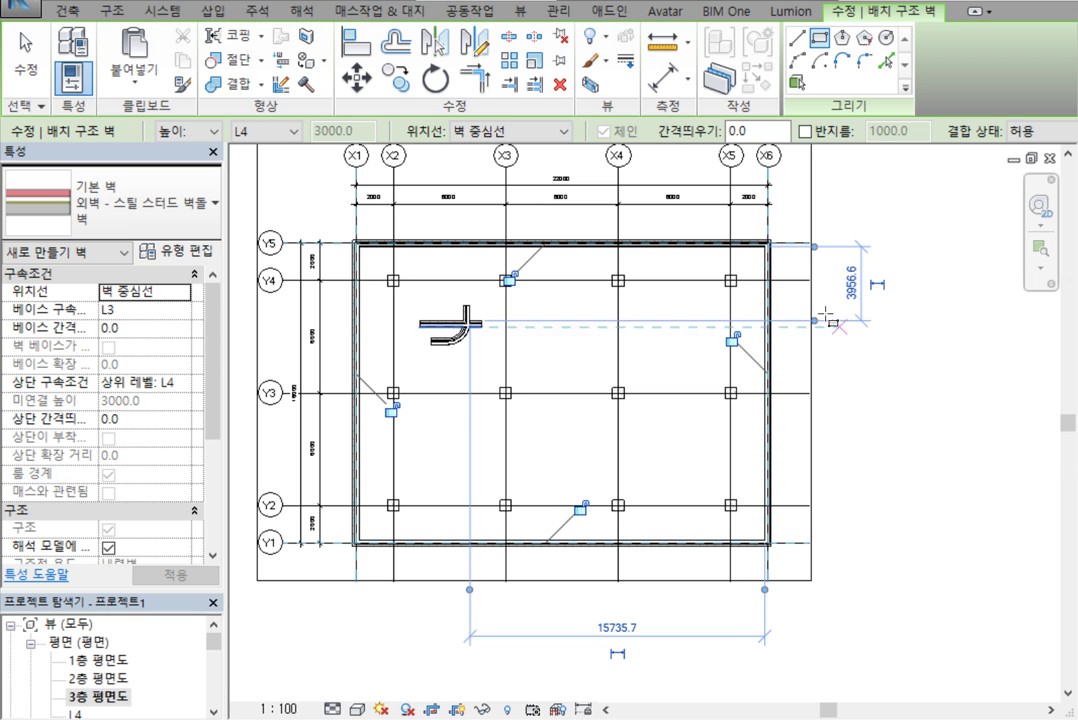
right_click(871, 356)
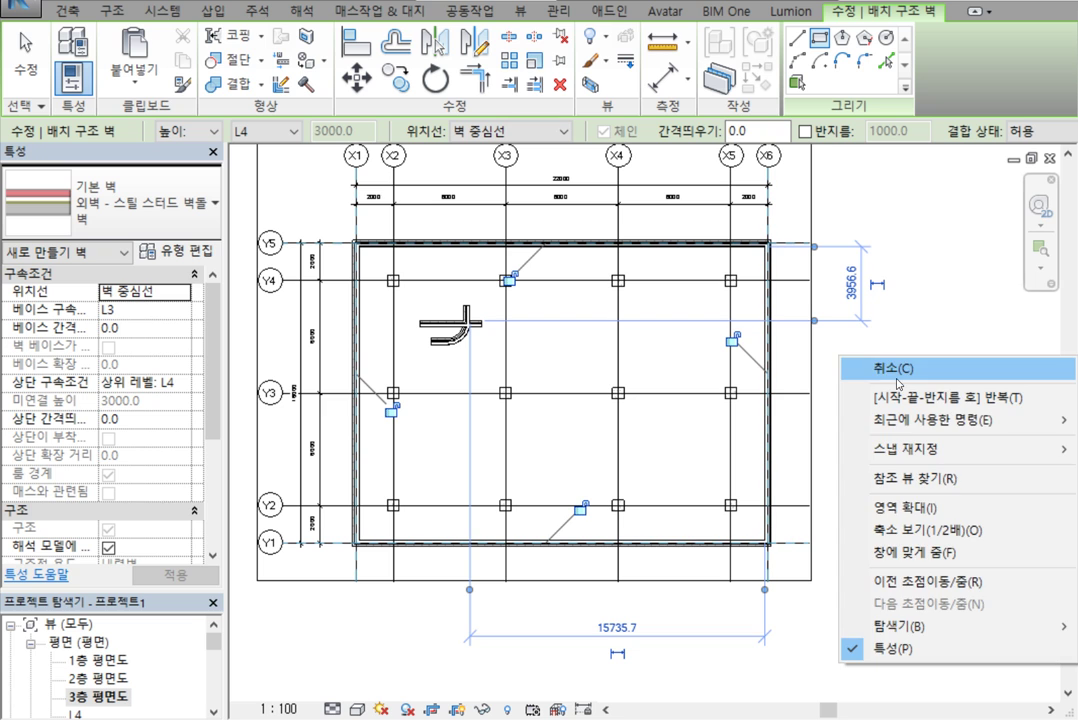
click(889, 365)
right_click(930, 353)
click(916, 365)
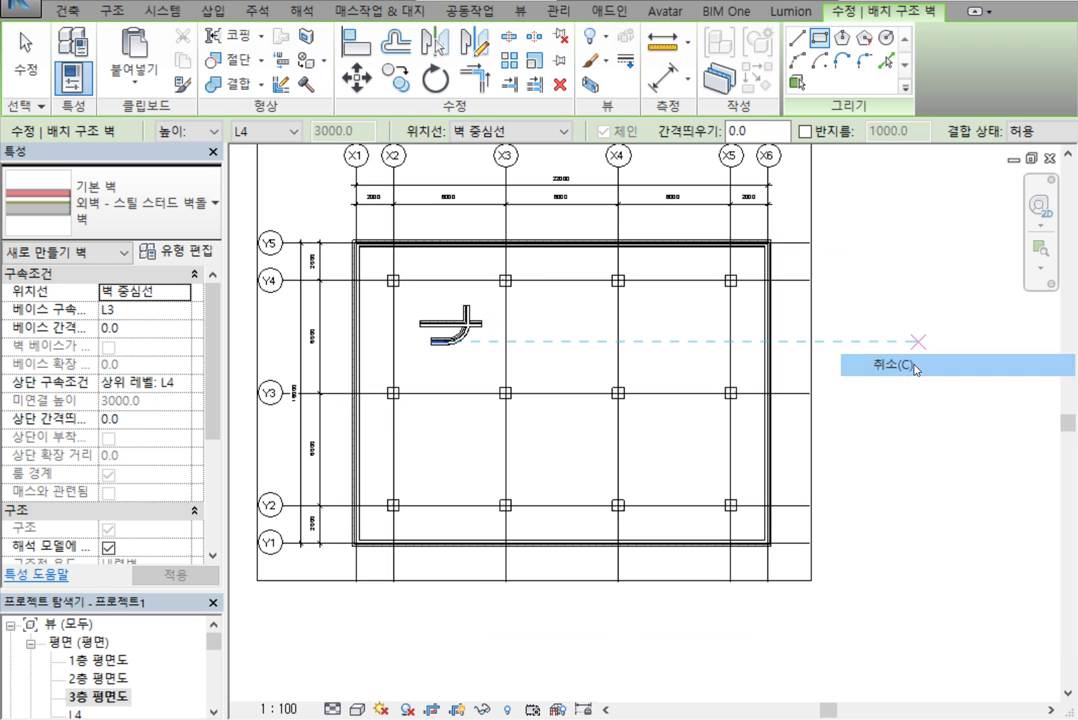
Change the type of the perimeter wall along grid X1 to 일반 - 200mm.
scroll(369, 272, up, 4)
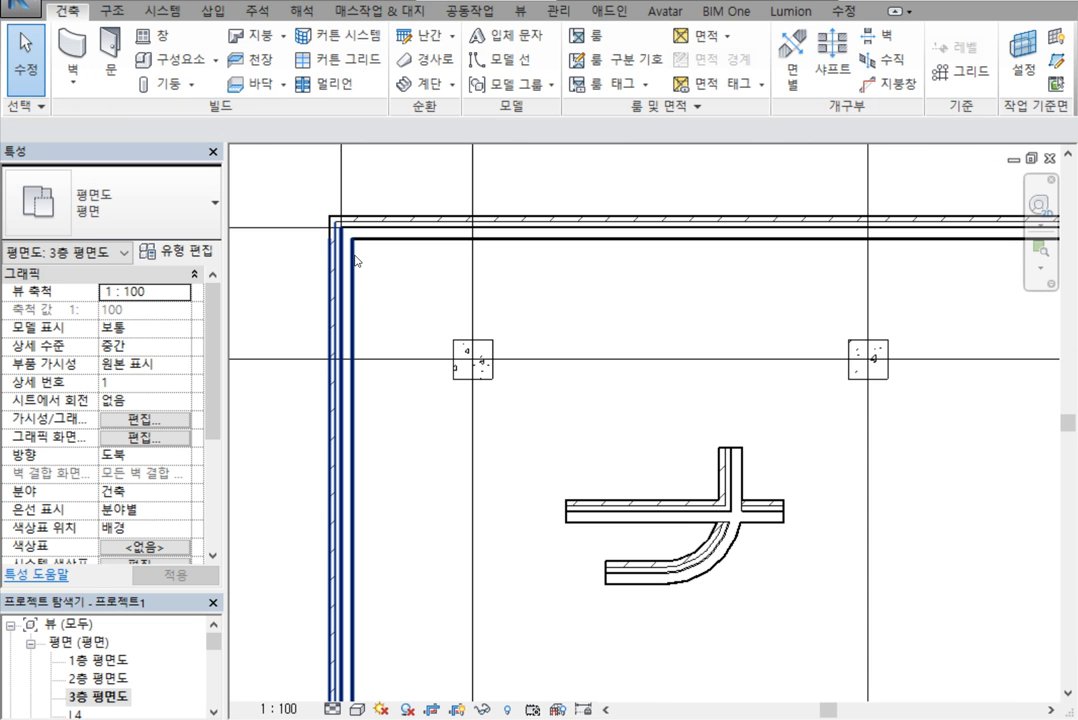
scroll(366, 283, up, 3)
click(360, 284)
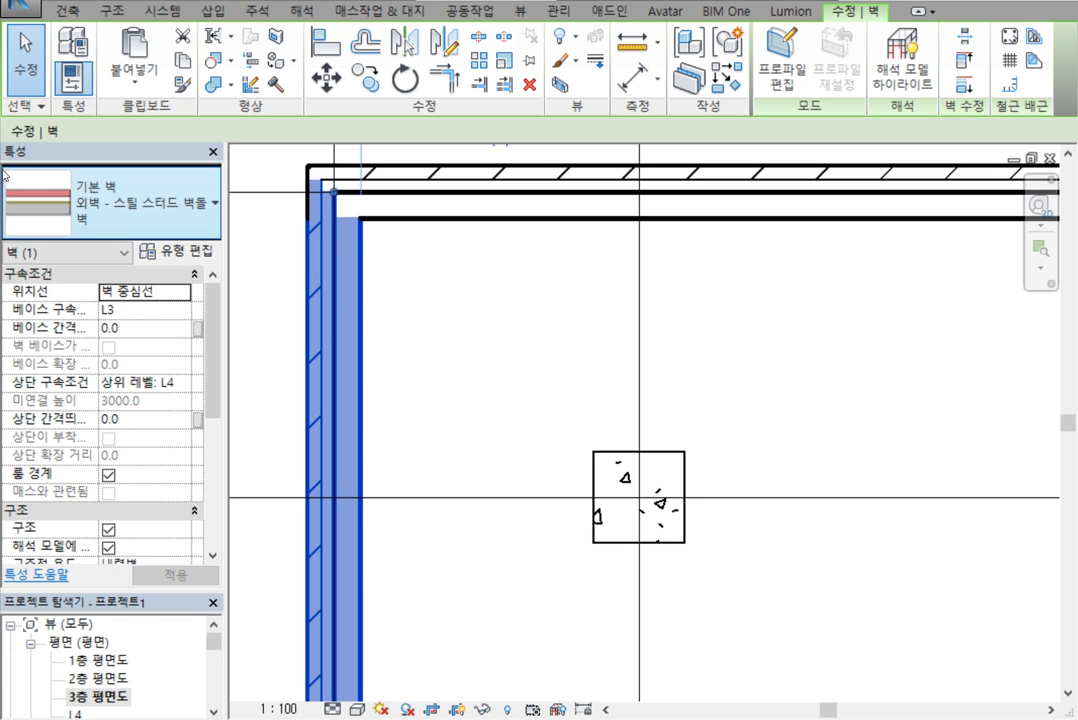
click(106, 192)
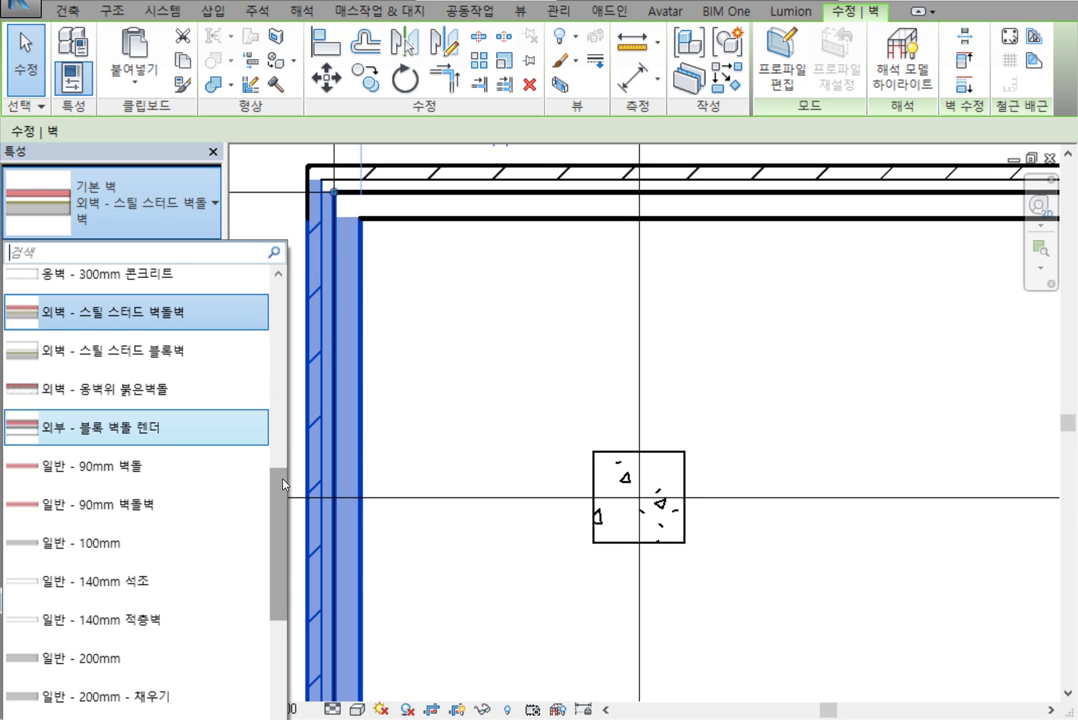
scroll(265, 570, down, 3)
scroll(266, 390, up, 8)
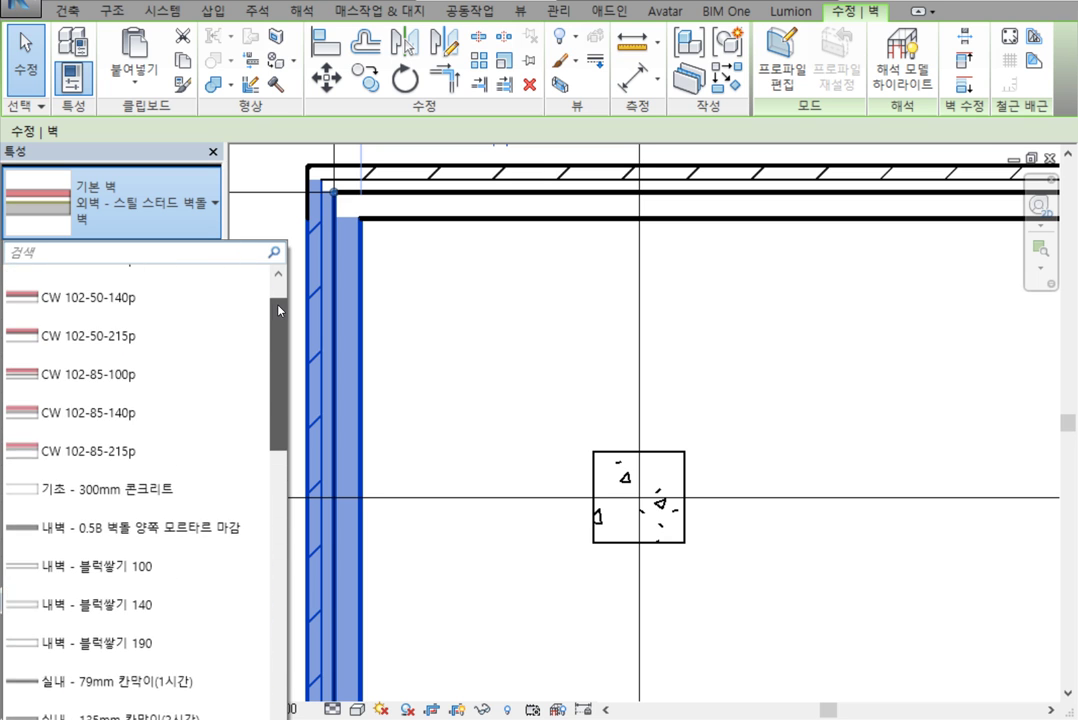
scroll(268, 387, down, 2)
scroll(268, 387, down, 2)
scroll(268, 387, up, 2)
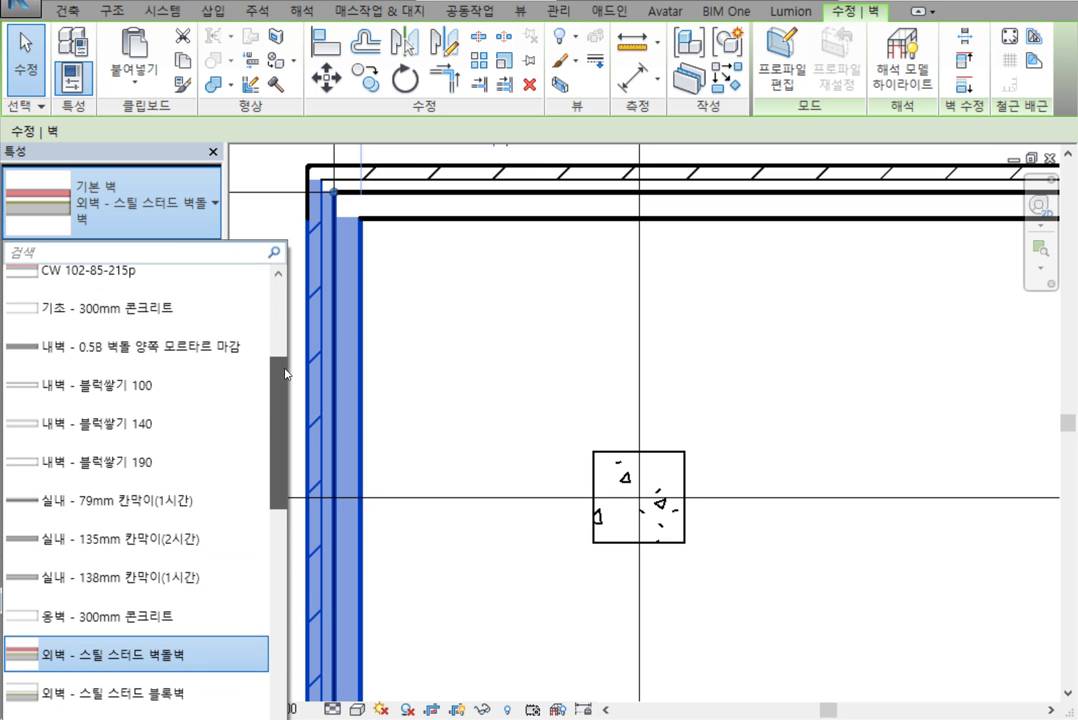
scroll(278, 434, down, 3)
drag(278, 434, 276, 561)
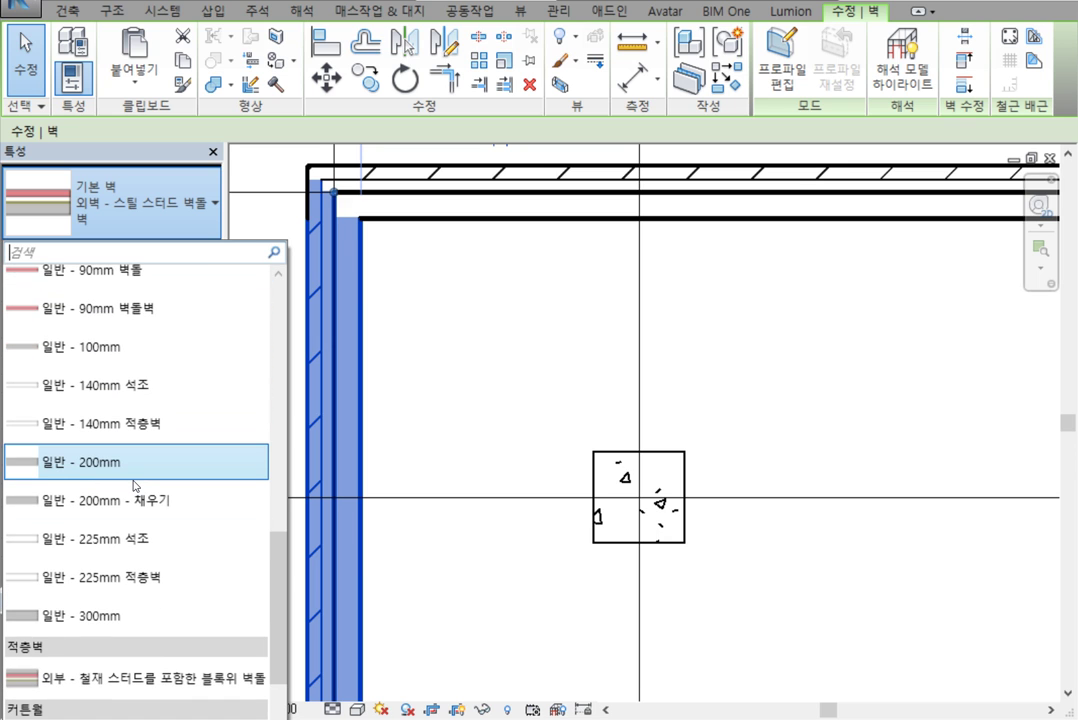
click(138, 470)
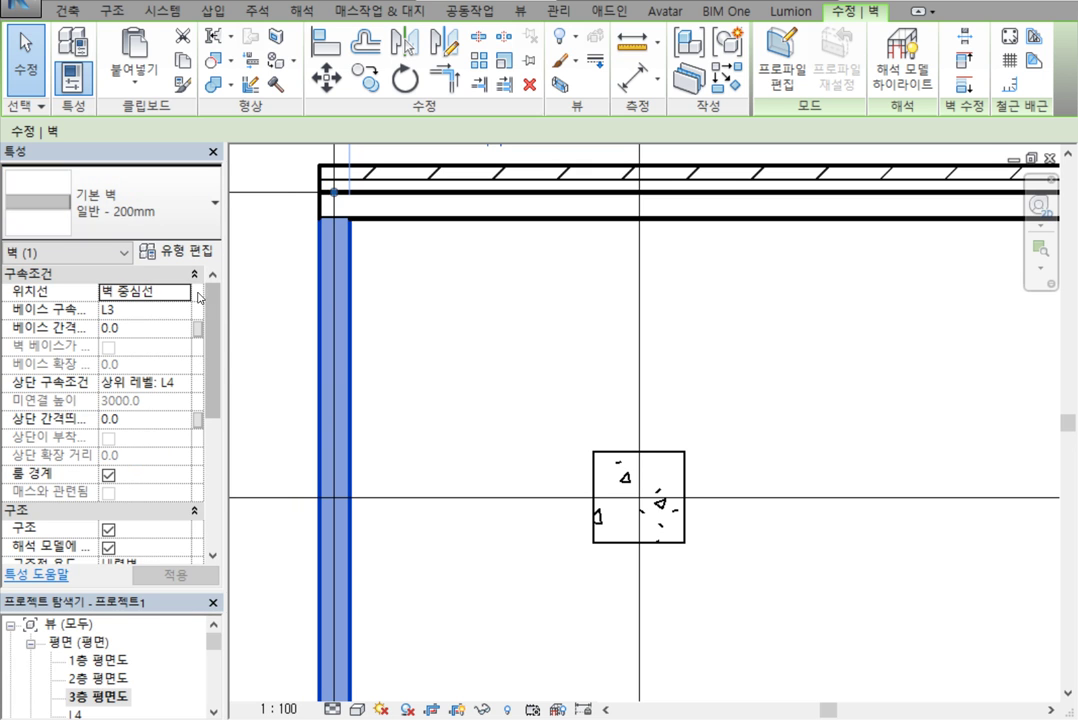
Duplicate the selected wall's type 일반 - 200mm as a new wall type named C200.
click(176, 251)
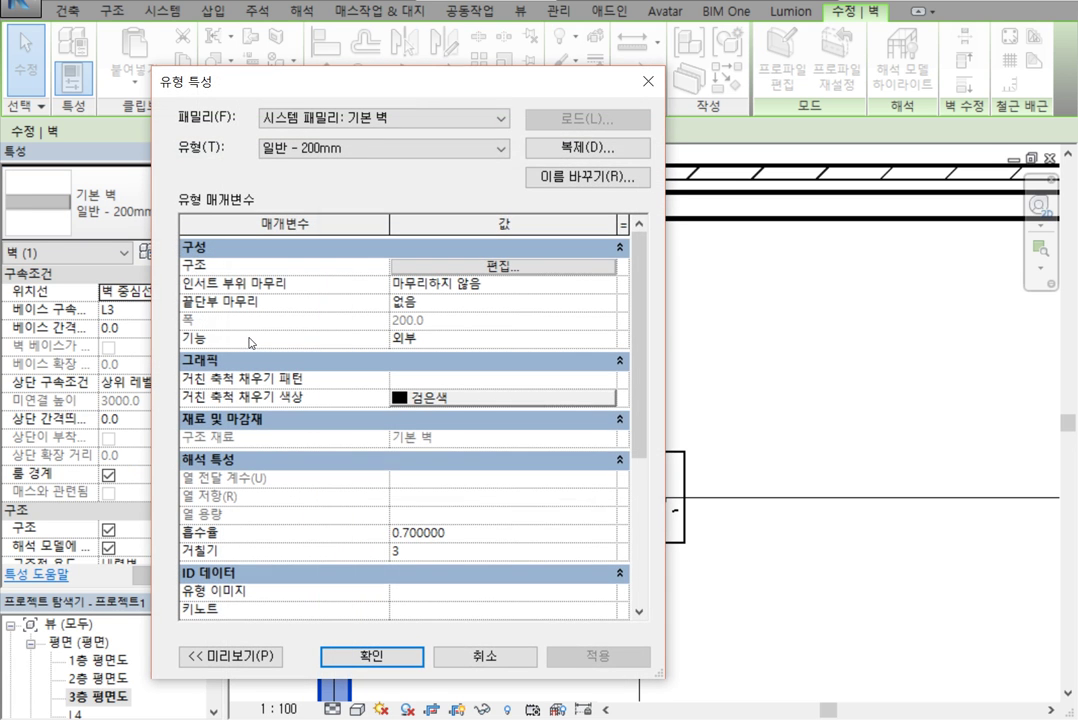
click(541, 153)
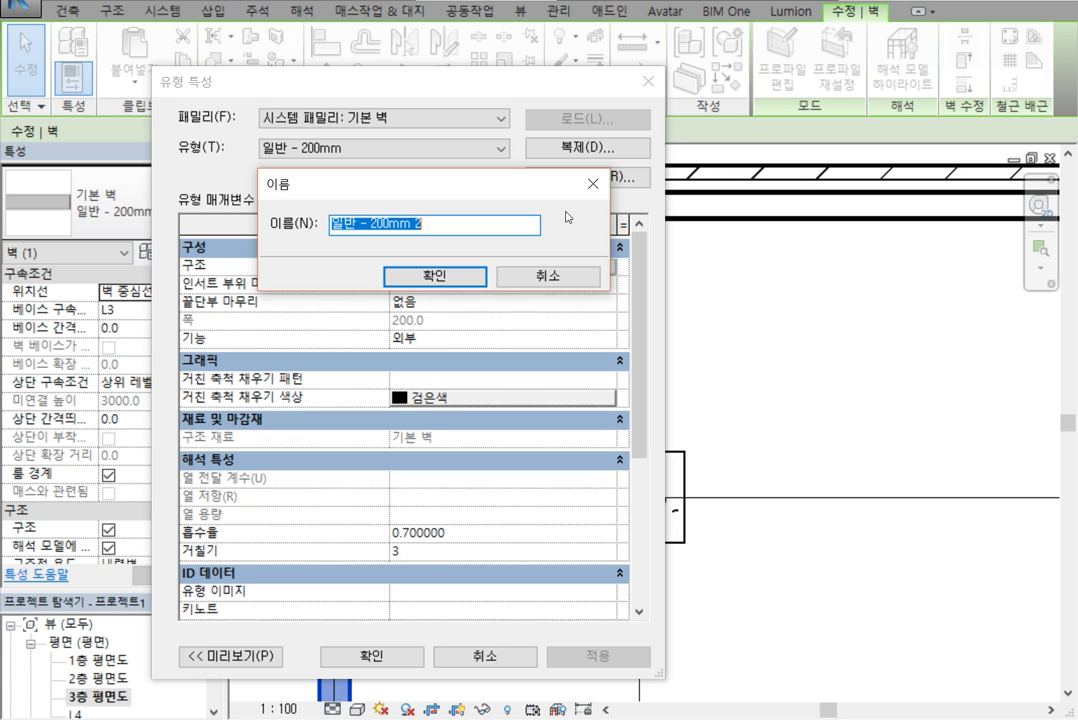
text(ㅇ)
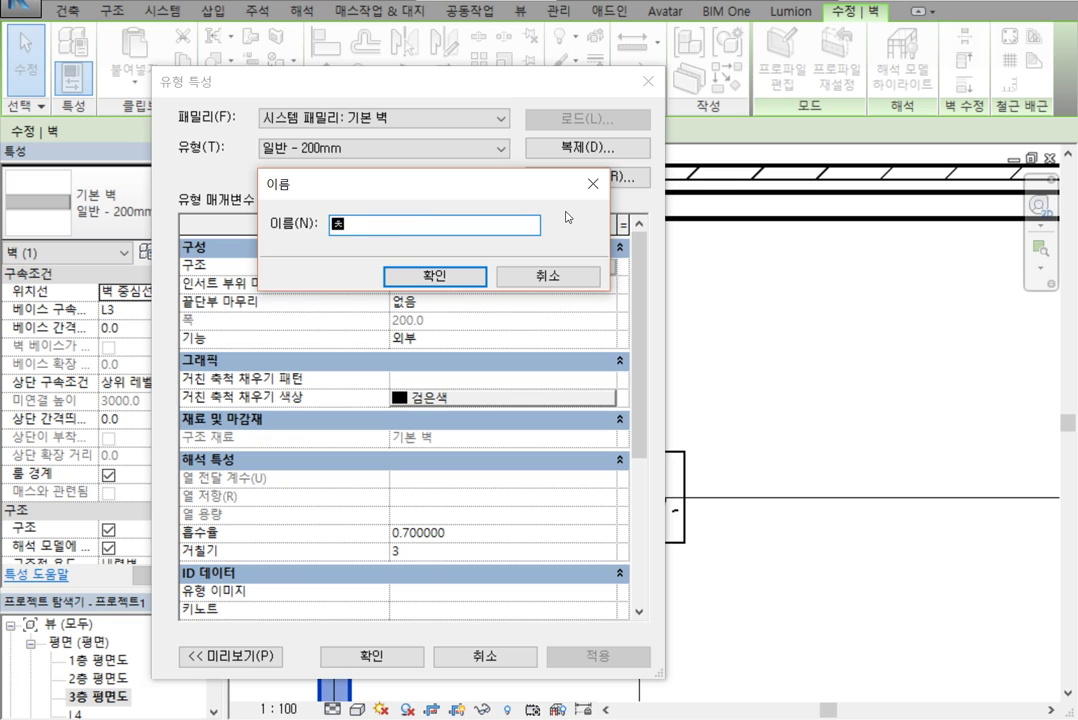
key(BackSpace)
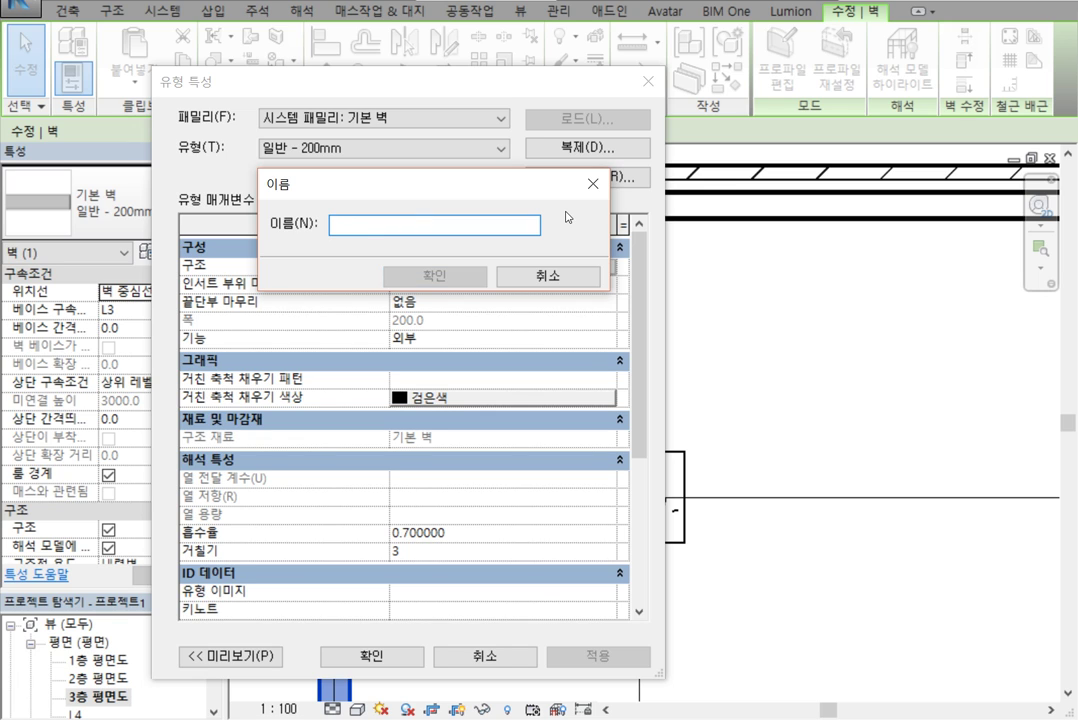
text(C)
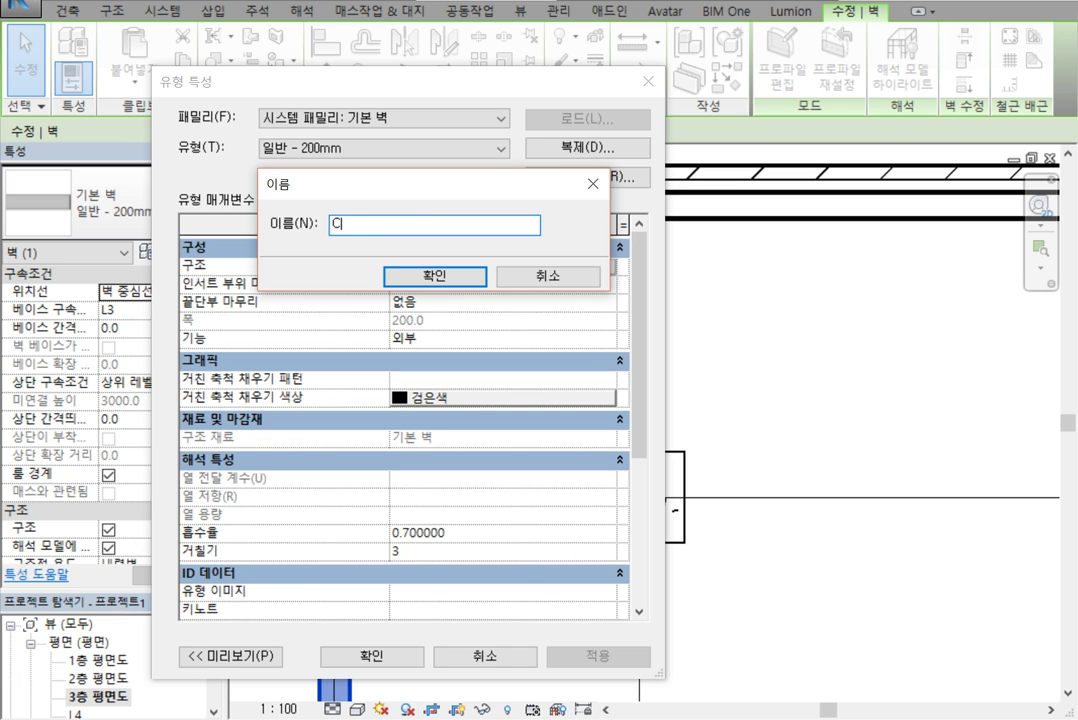
text(200)
key(Return)
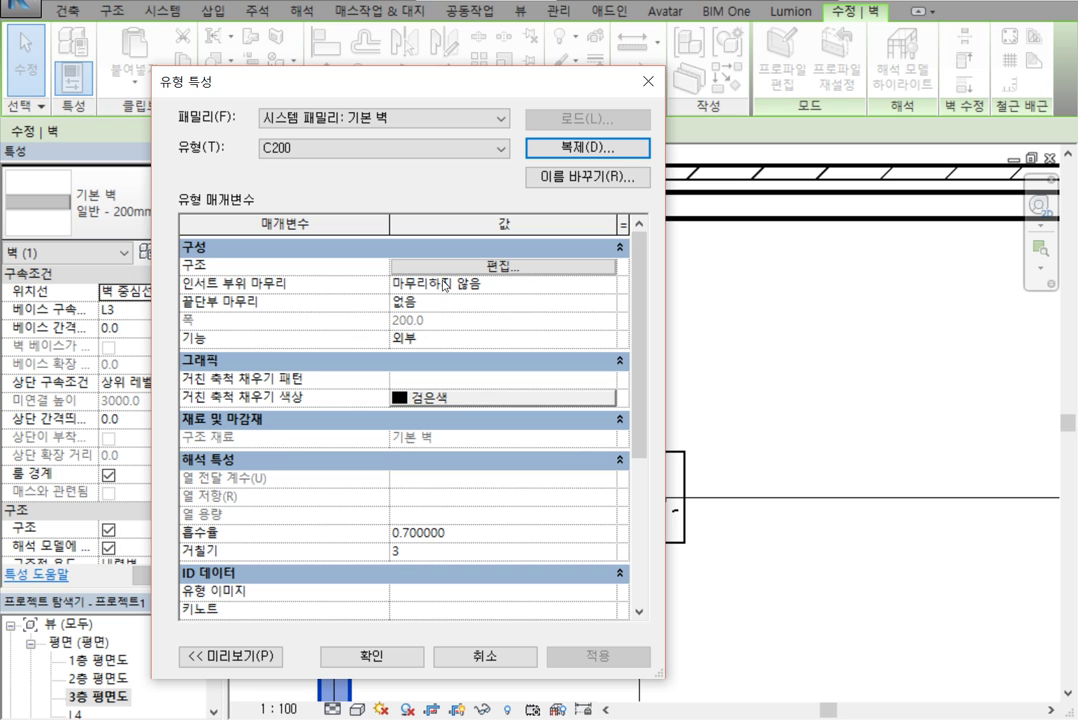
Edit the C200 wall structure and choose 콘크리트 - 현장타설 콘크리트 as the material of the 구조 [1] layer.
click(511, 268)
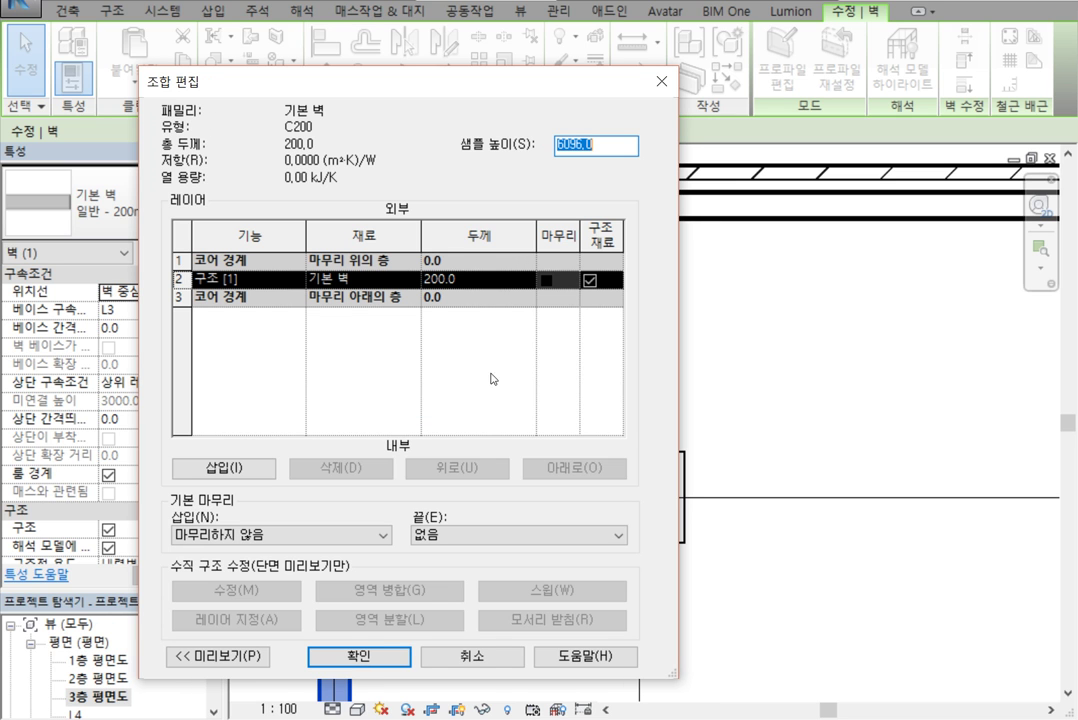
drag(493, 92, 580, 70)
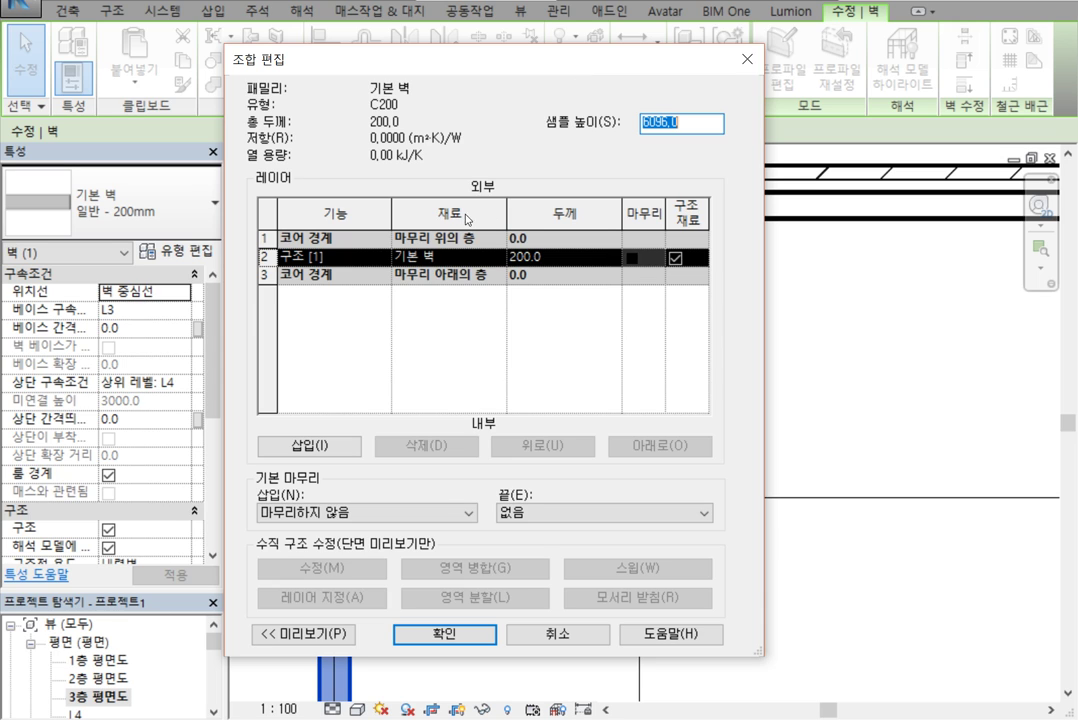
click(384, 258)
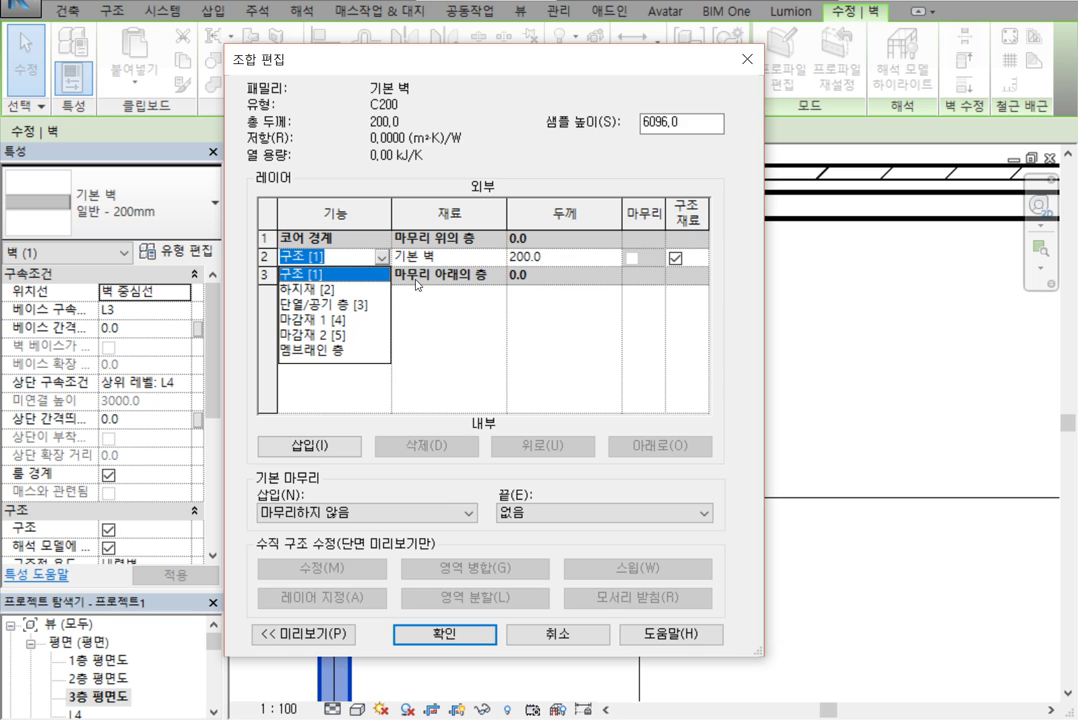
click(377, 257)
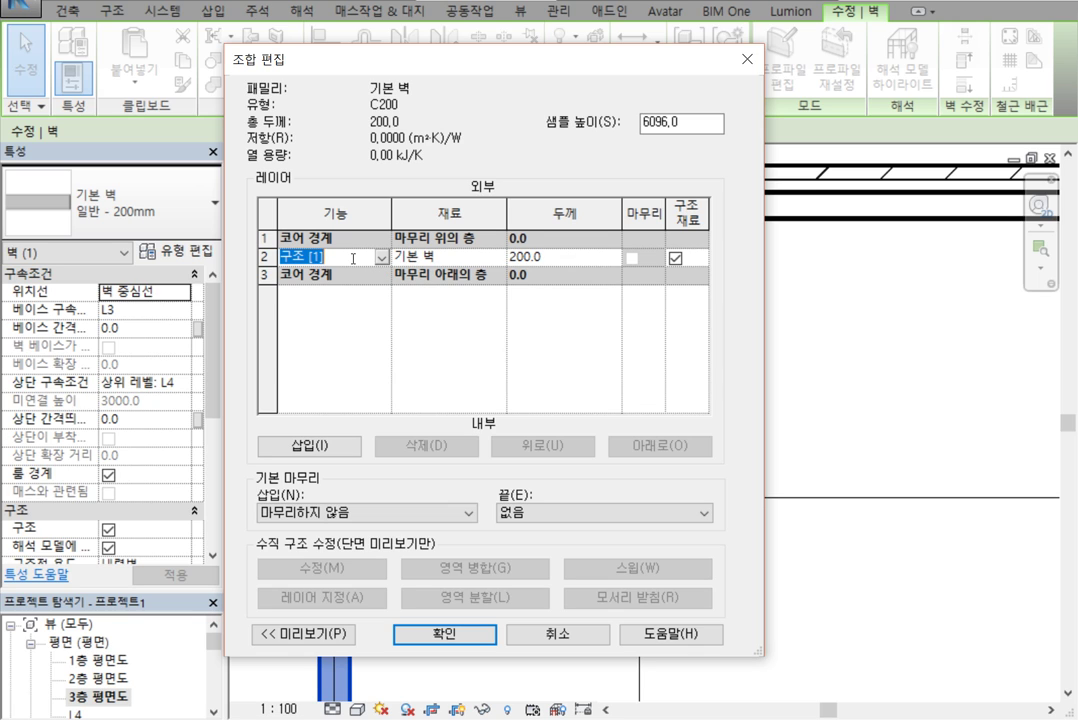
click(498, 258)
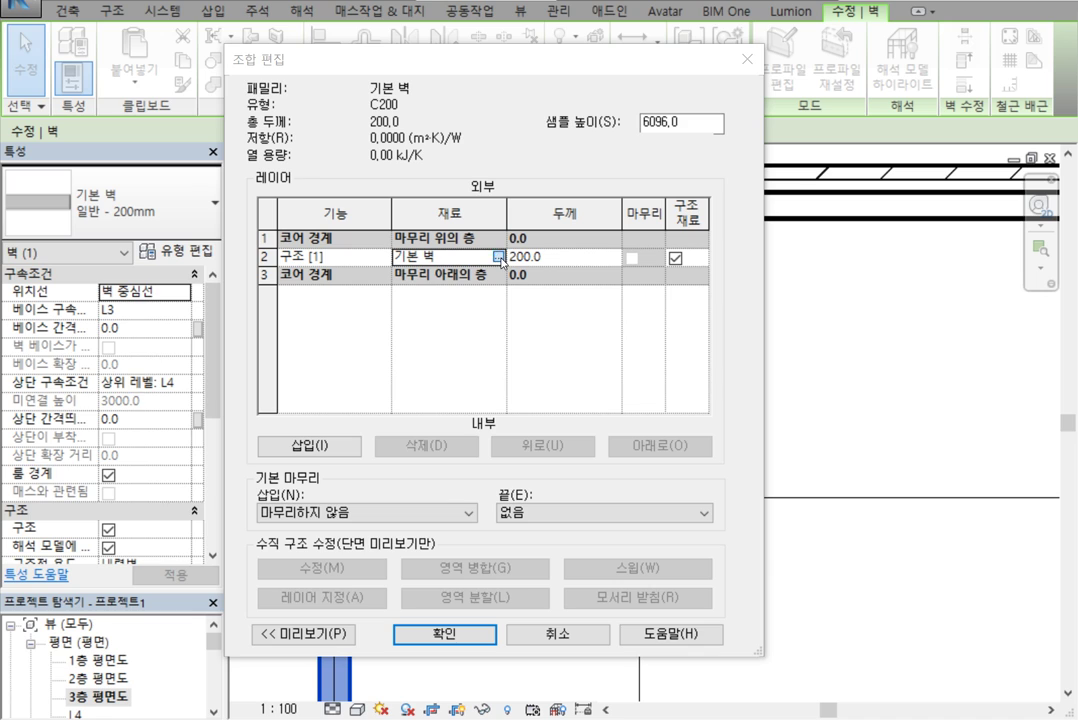
click(500, 258)
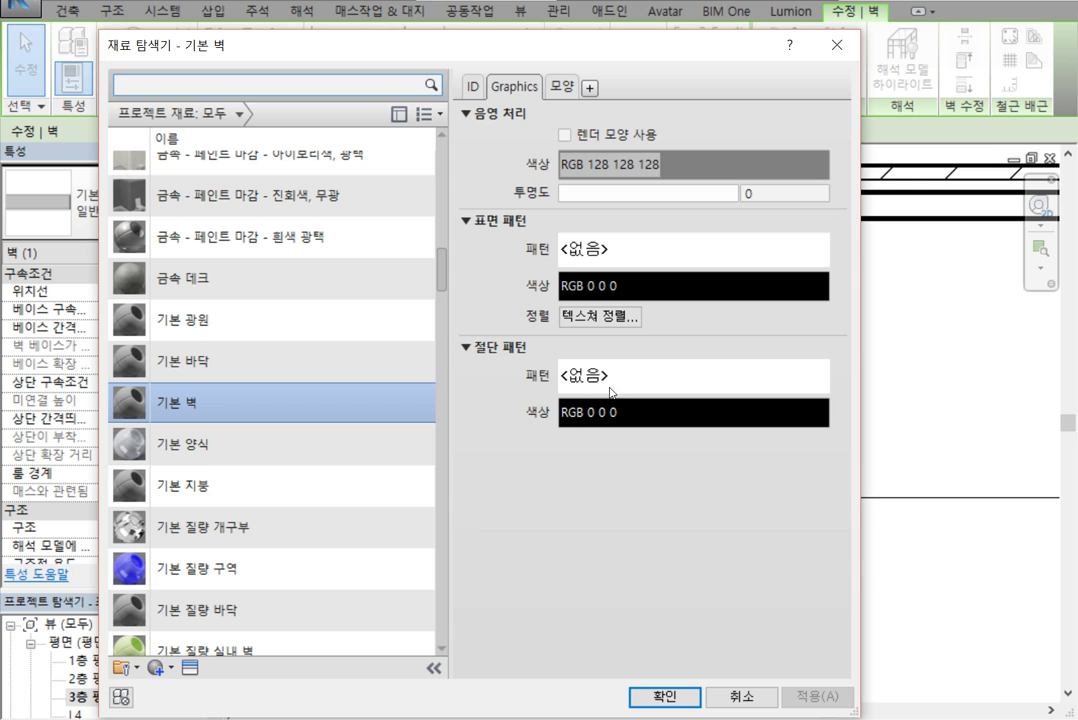
drag(437, 285, 434, 566)
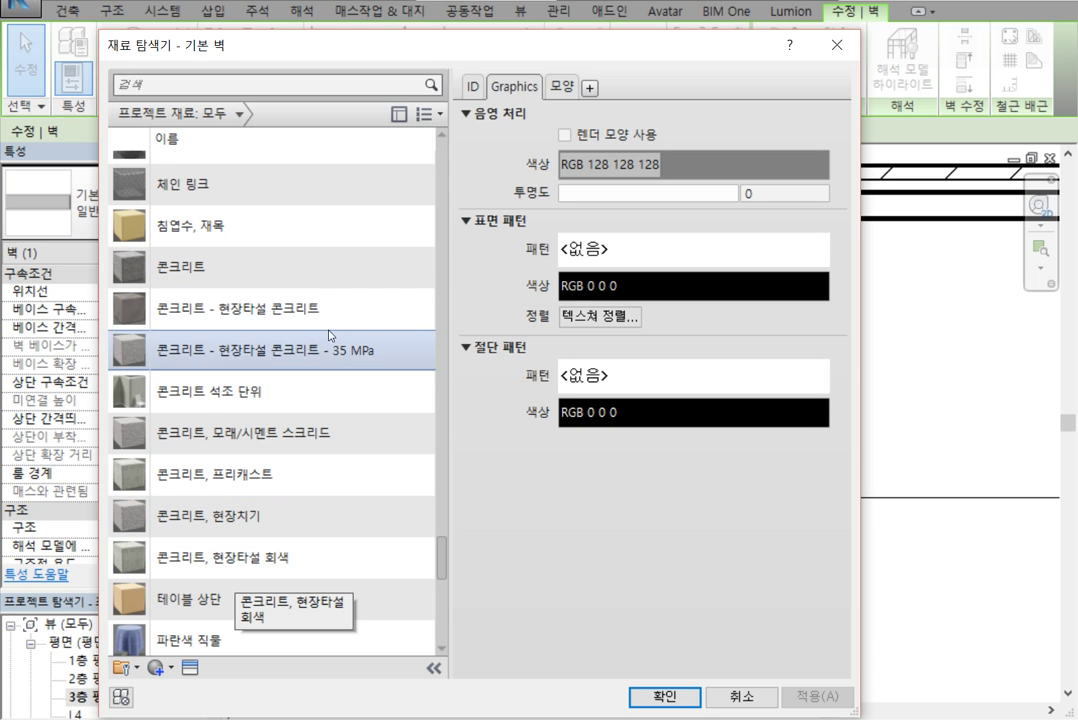
click(244, 313)
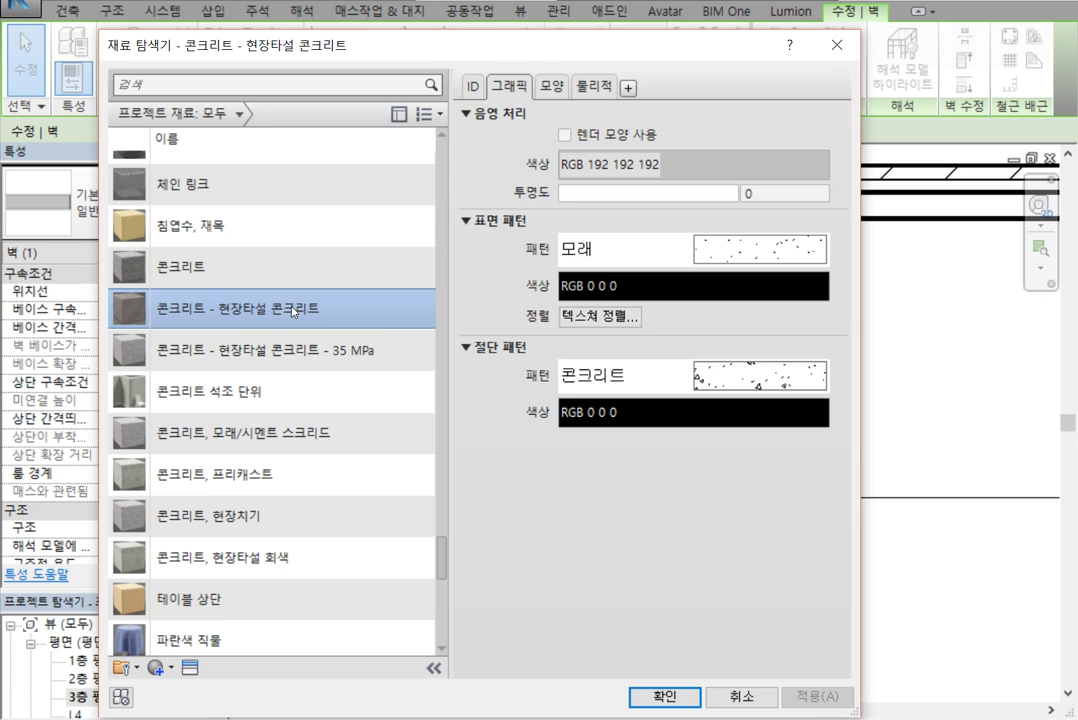
ctrl+click(240, 350)
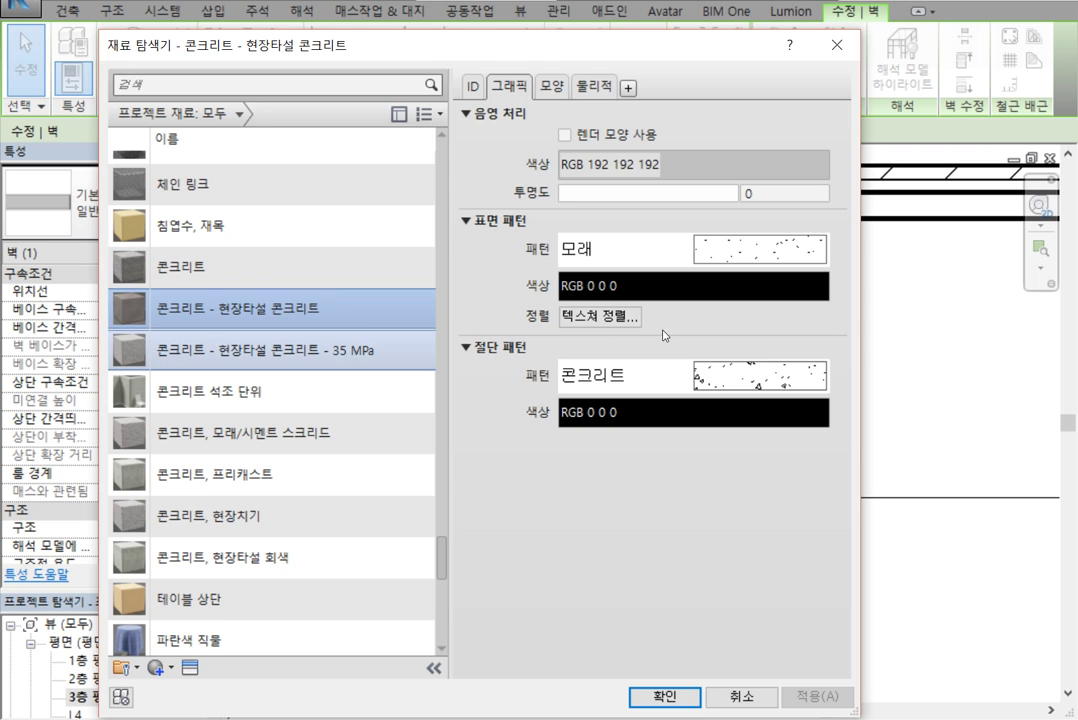
Set the concrete material's cut pattern to 솔리드 채우기 and its cut pattern color to RGB 128 128 128.
click(552, 88)
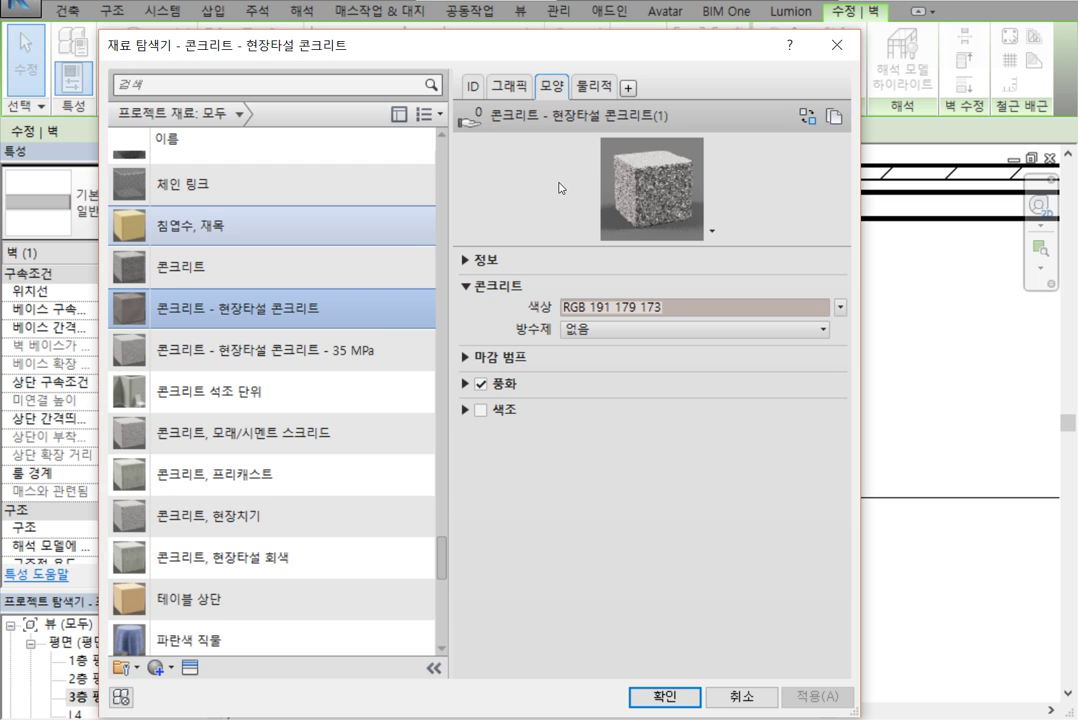
click(513, 91)
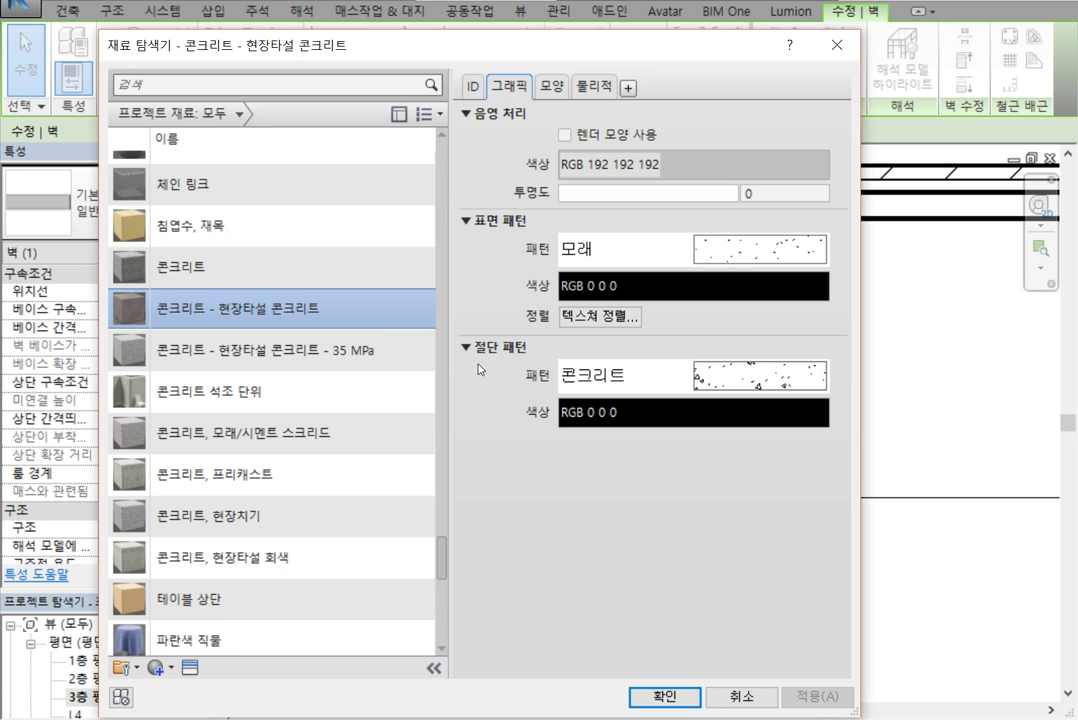
click(757, 389)
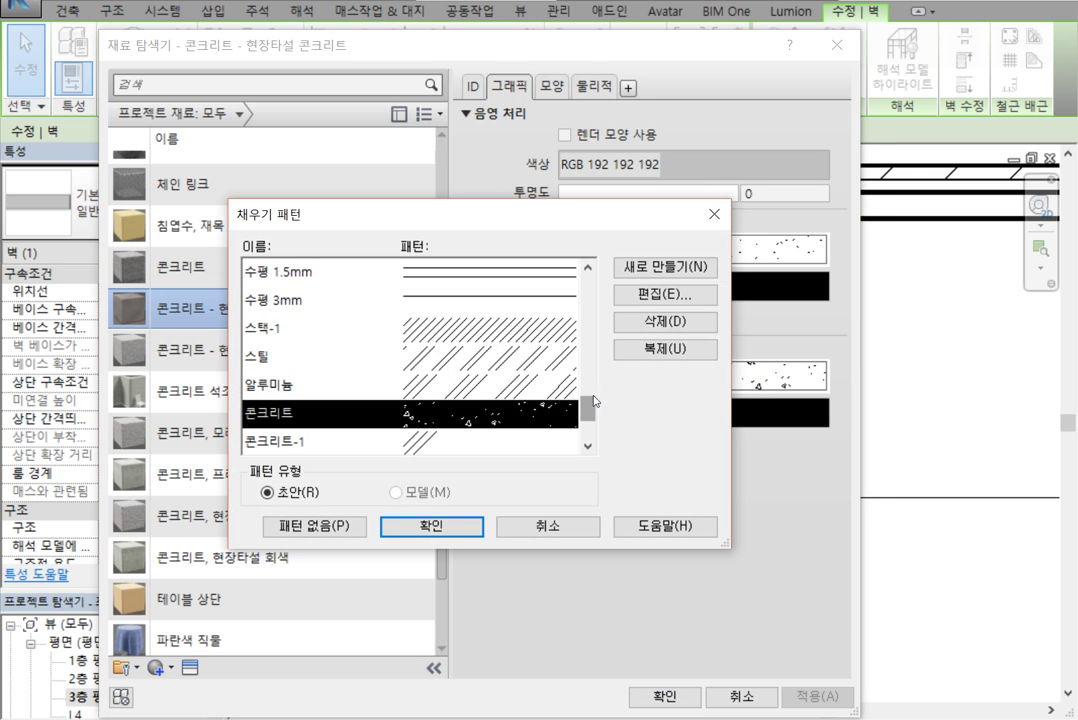
scroll(594, 401, up, 2)
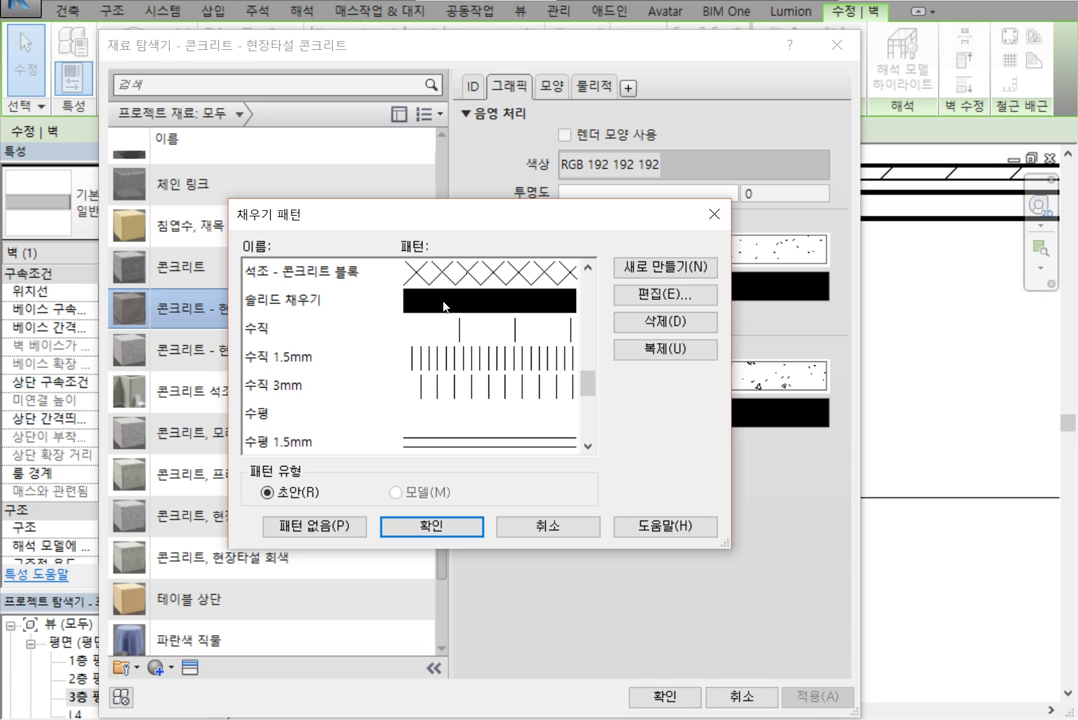
click(444, 305)
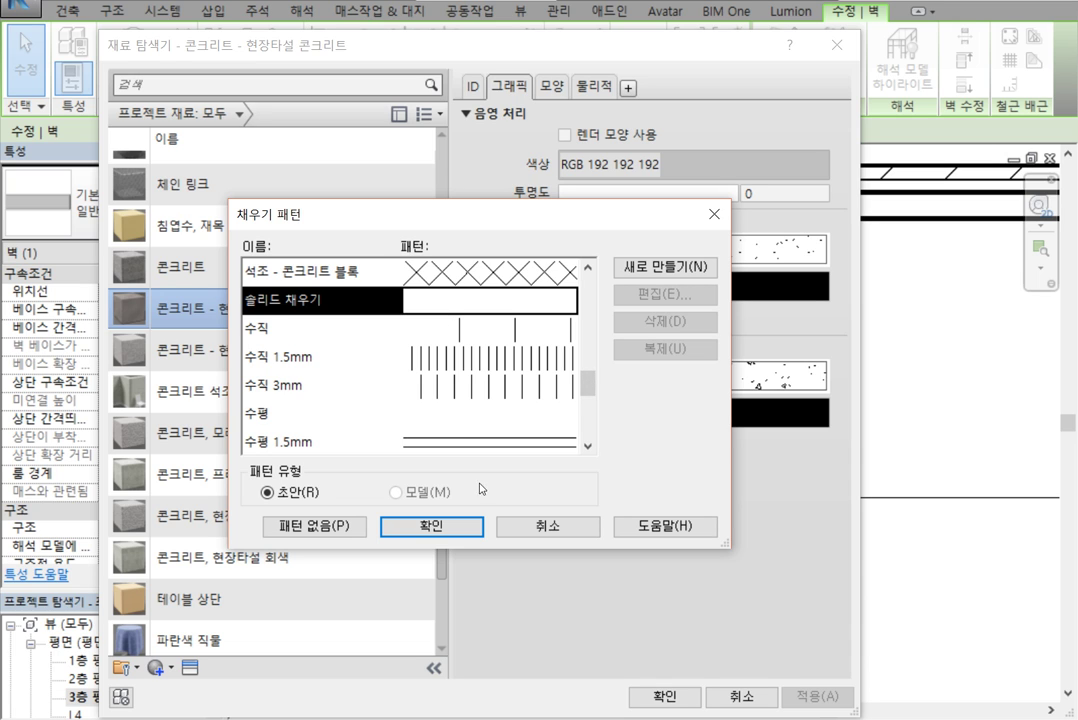
click(462, 525)
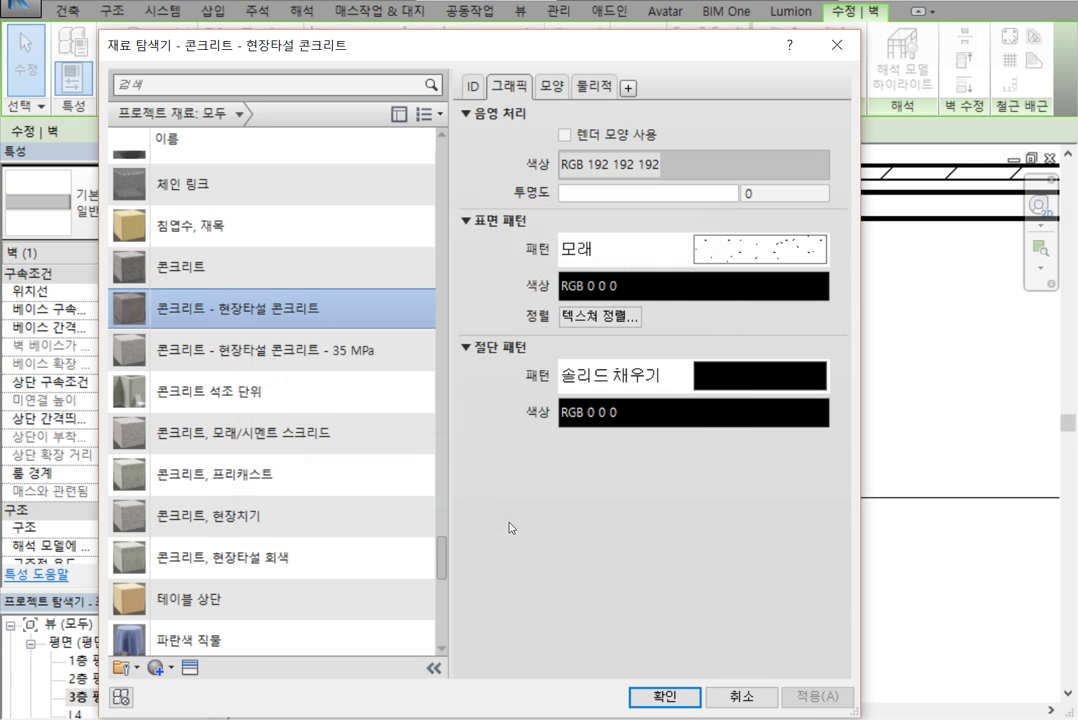
click(680, 414)
click(321, 350)
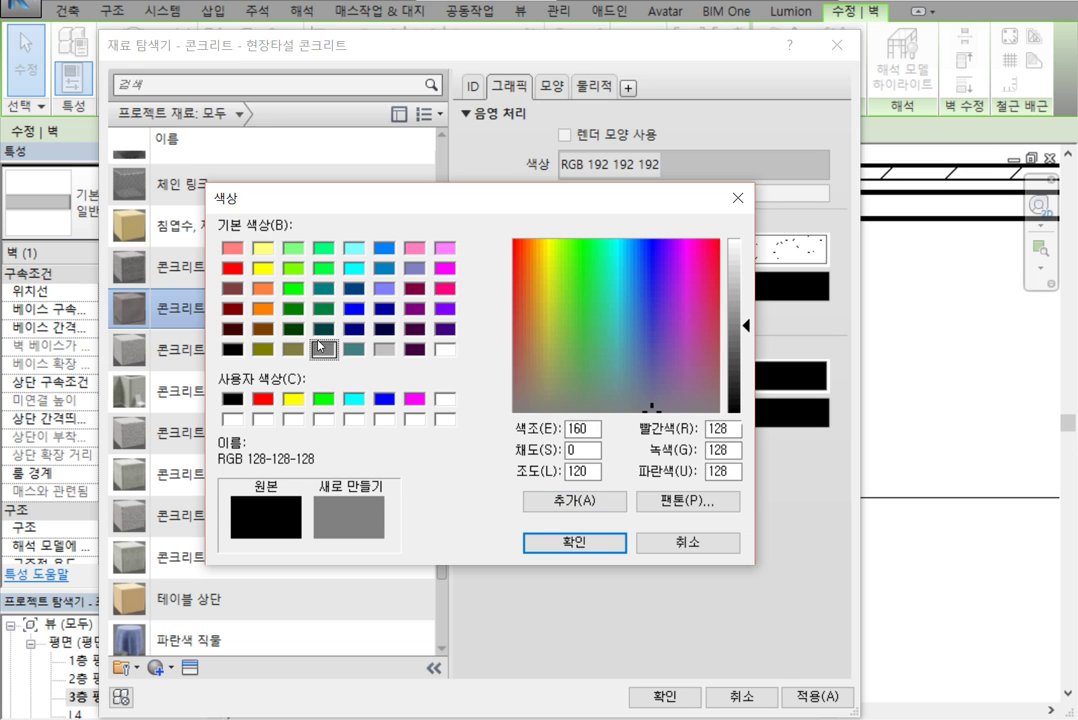
click(565, 545)
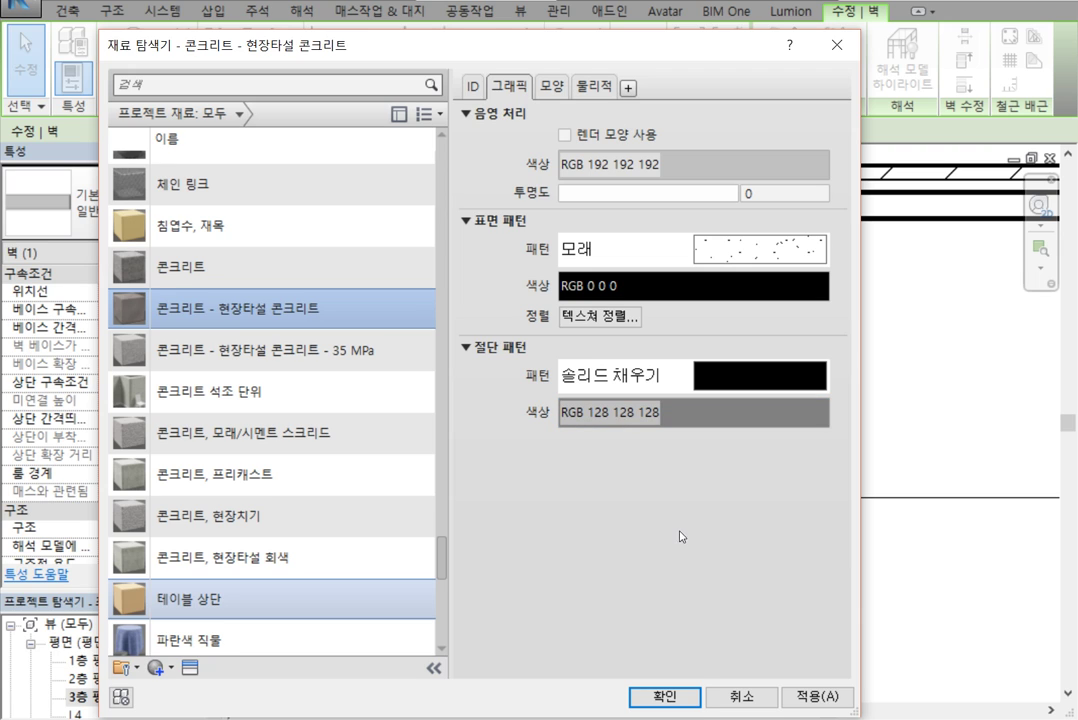
Set the concrete material's surface pattern to <없음> and apply the edited material and C200 type to the selected wall.
click(753, 258)
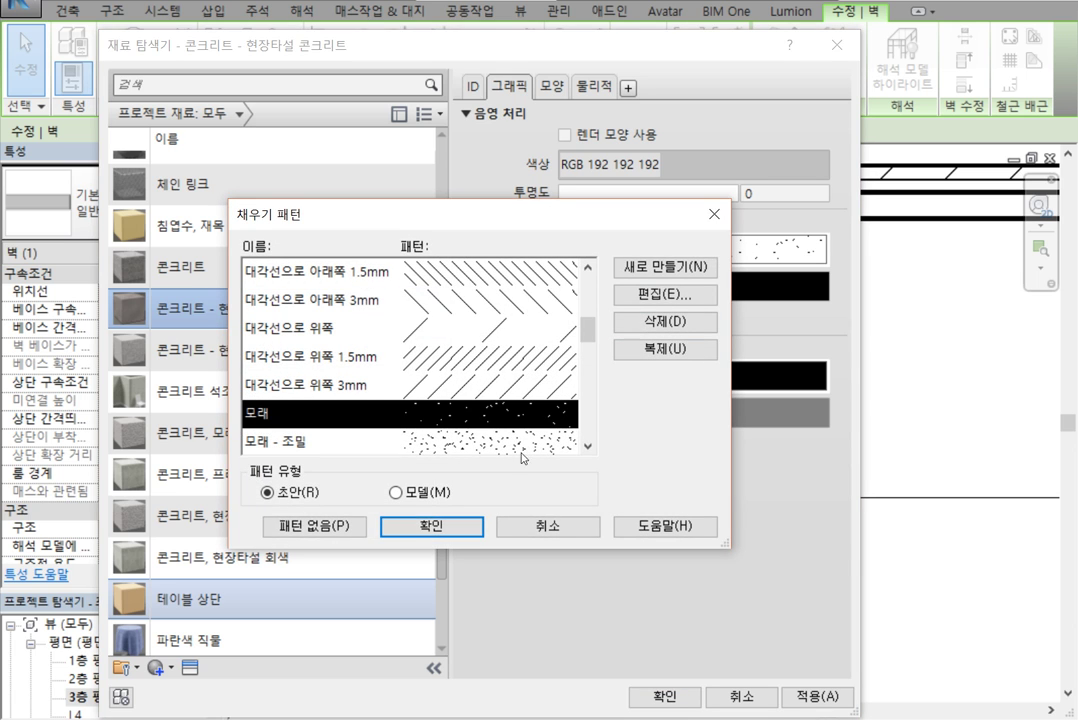
click(328, 527)
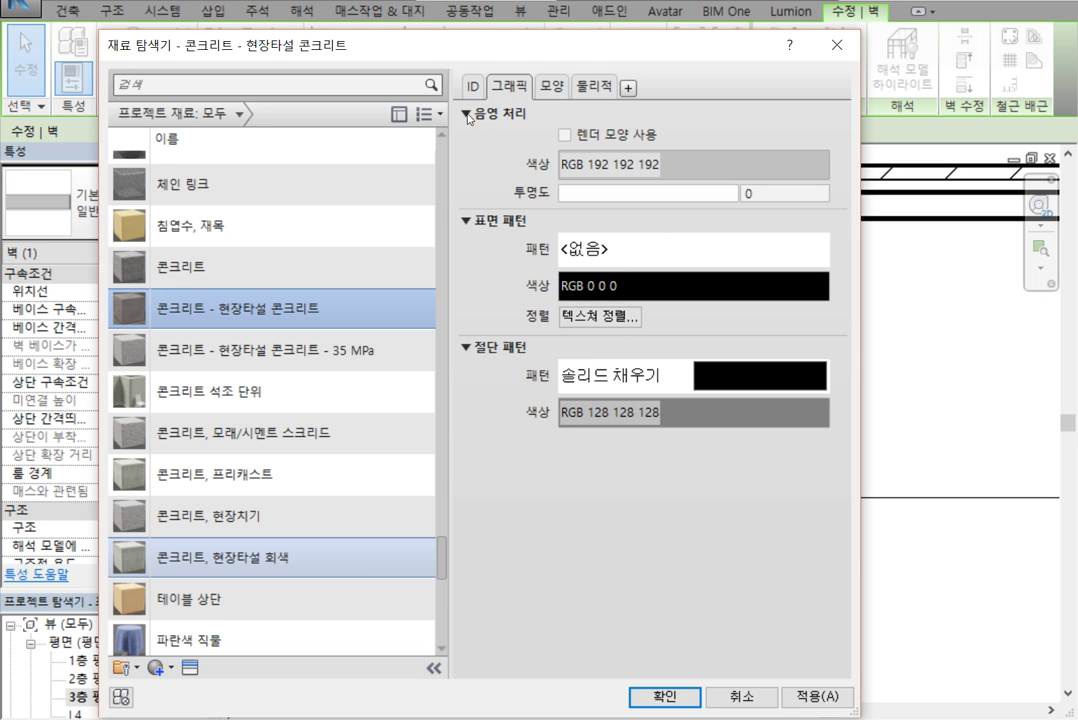
click(710, 162)
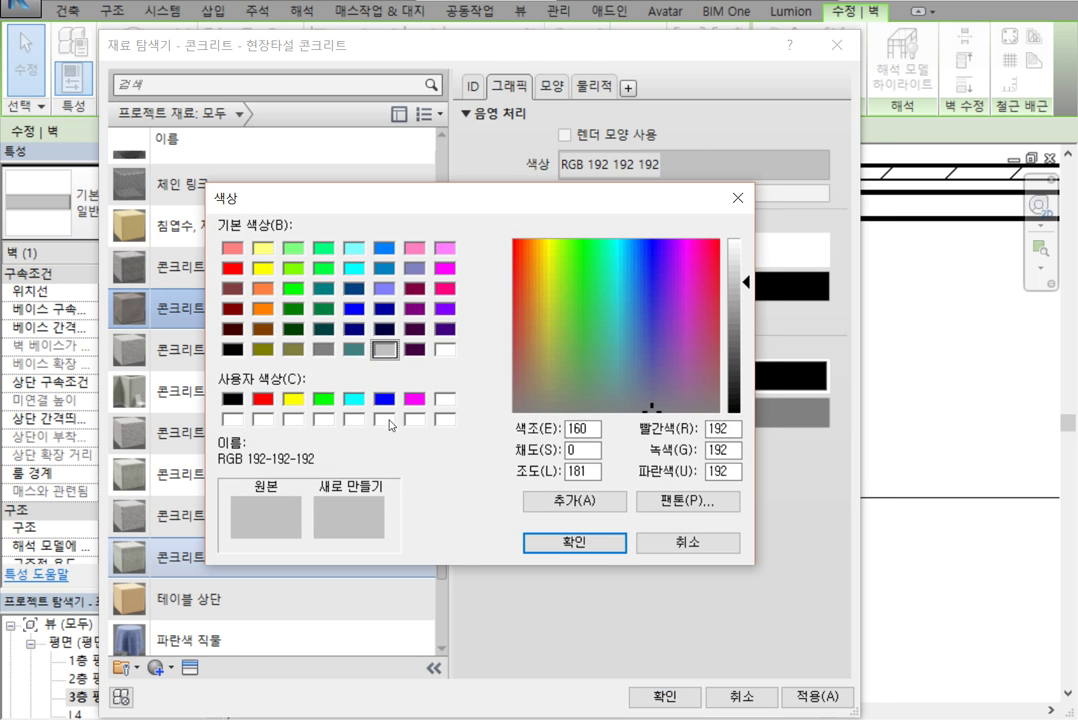
click(665, 549)
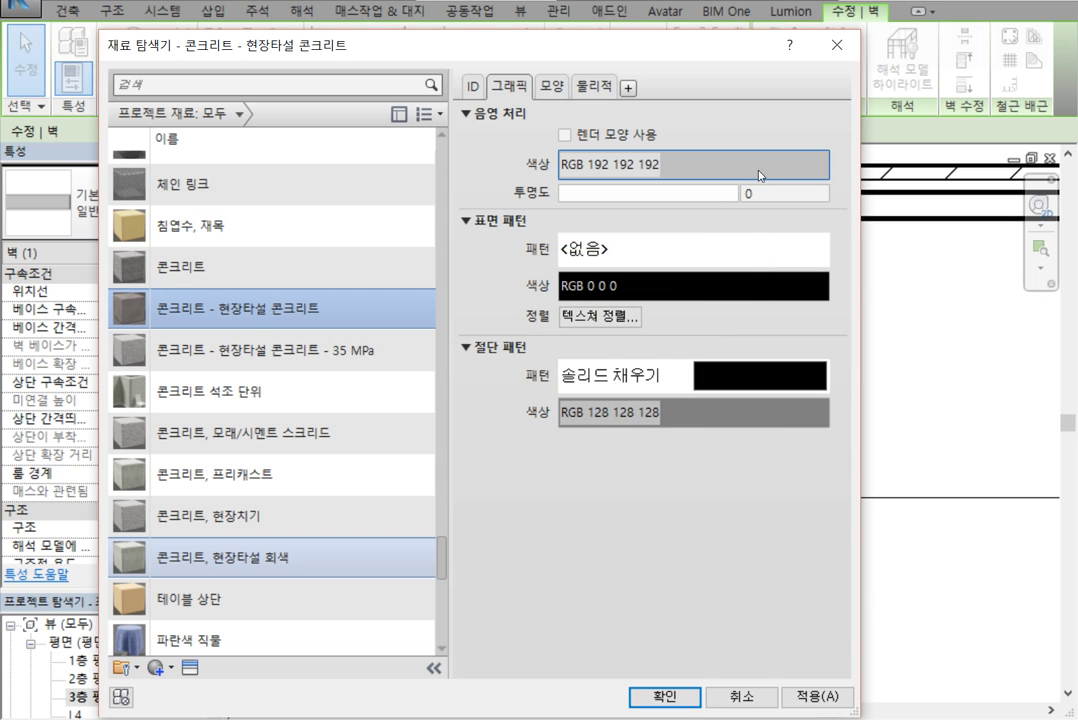
click(551, 86)
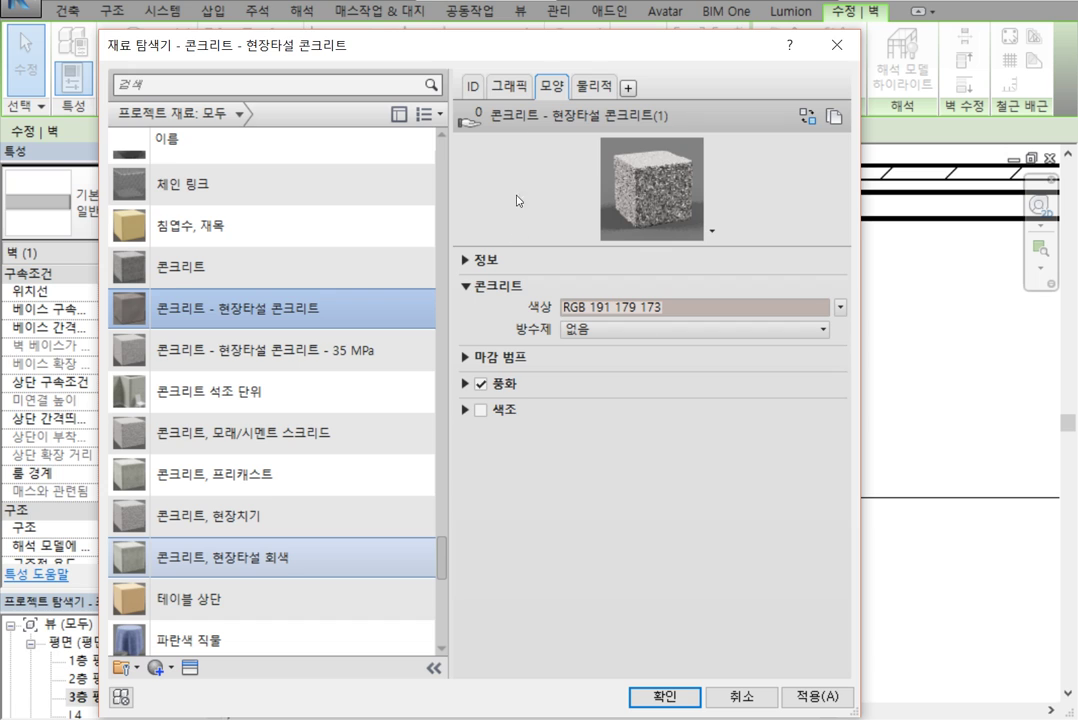
click(508, 86)
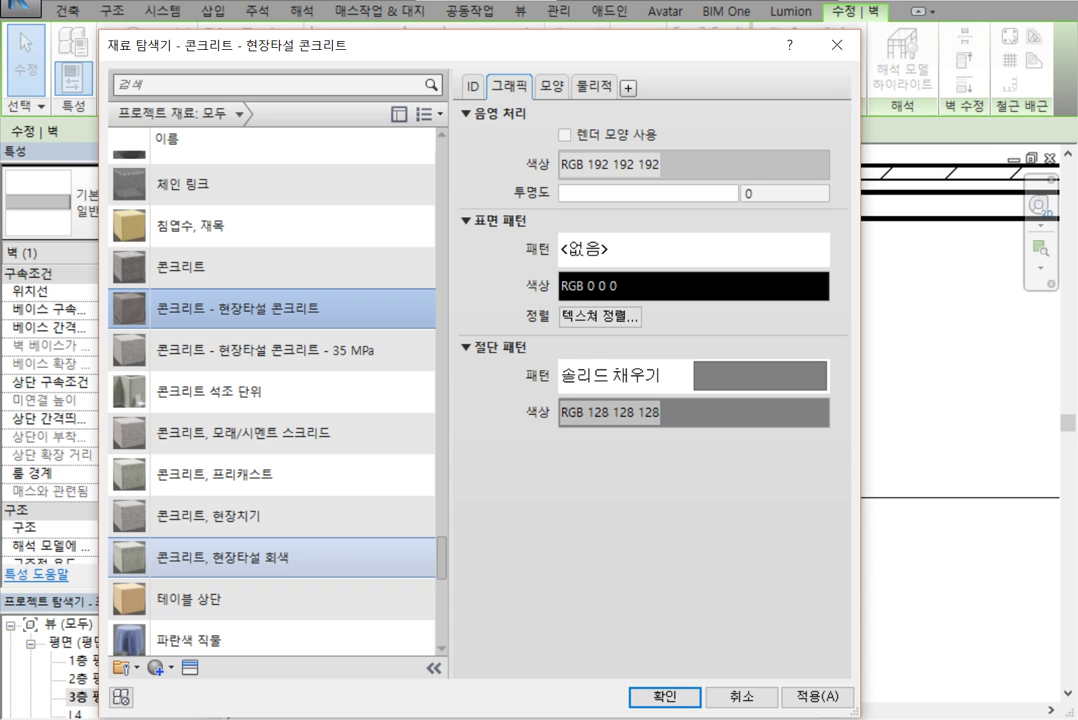
click(665, 700)
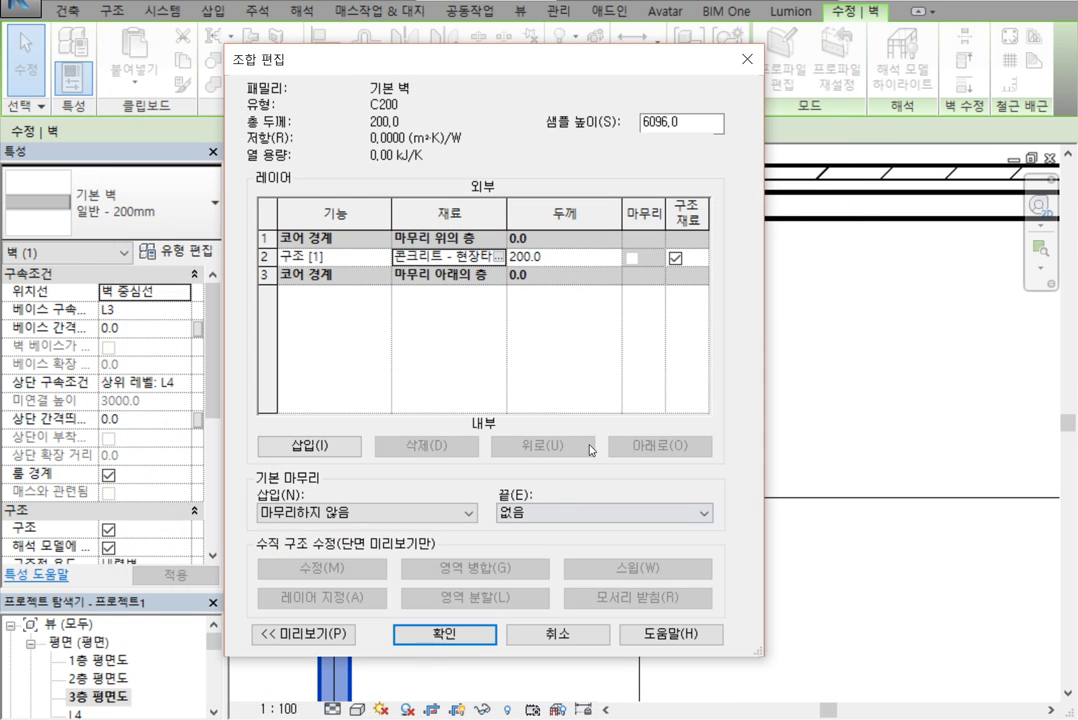
click(488, 634)
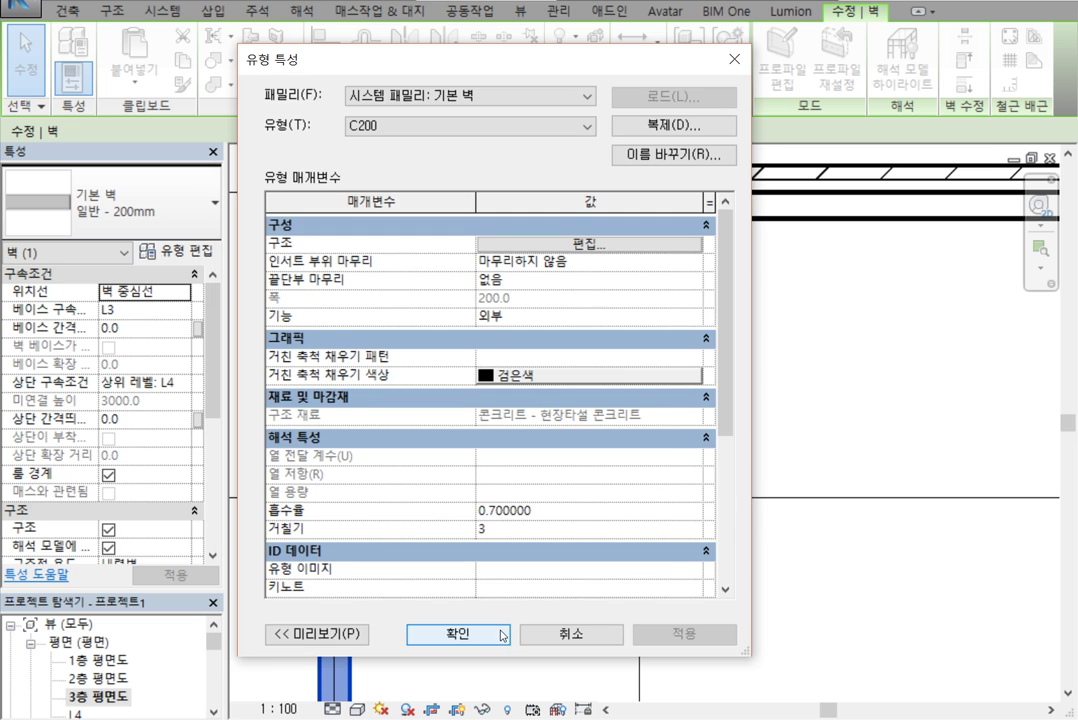
click(497, 636)
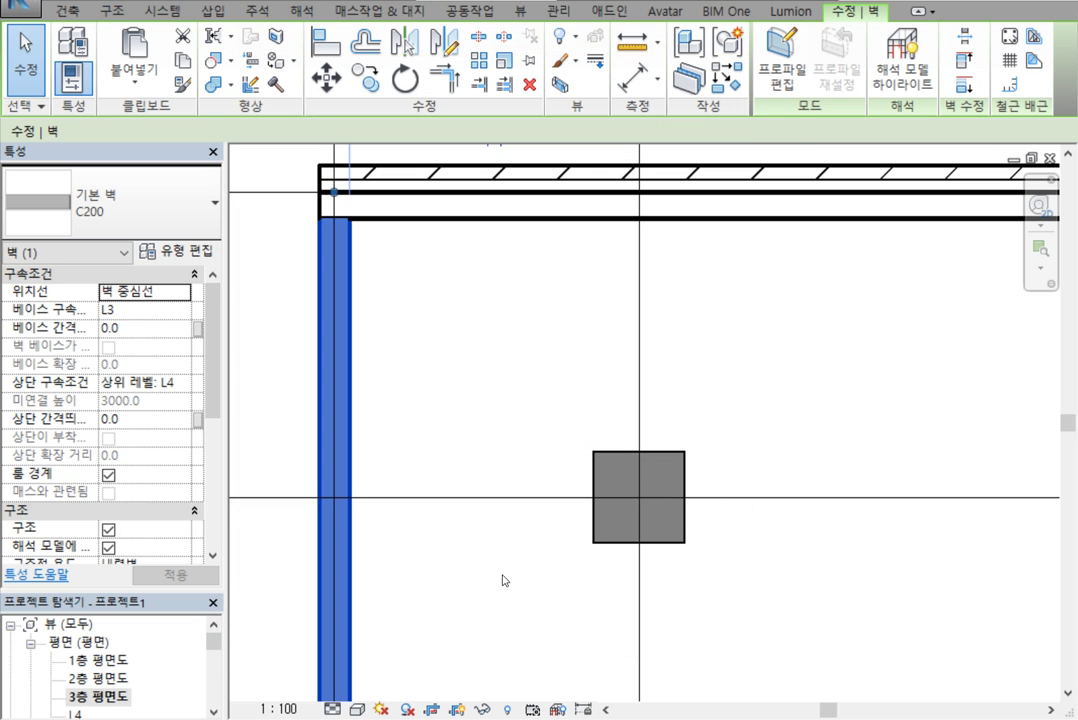
click(446, 353)
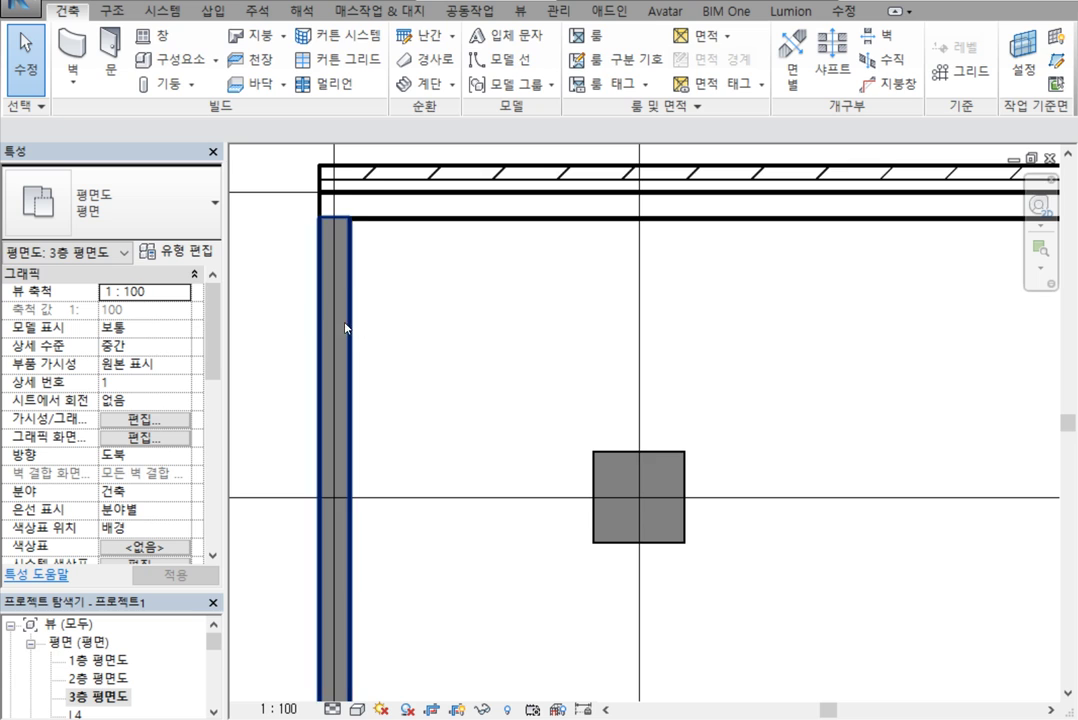
Add an aligned dimension across the thickness of the C200 wall on grid X1, dismissing the project save reminder.
scroll(293, 276, up, 1)
scroll(302, 270, up, 2)
middle_drag(500, 289, 569, 389)
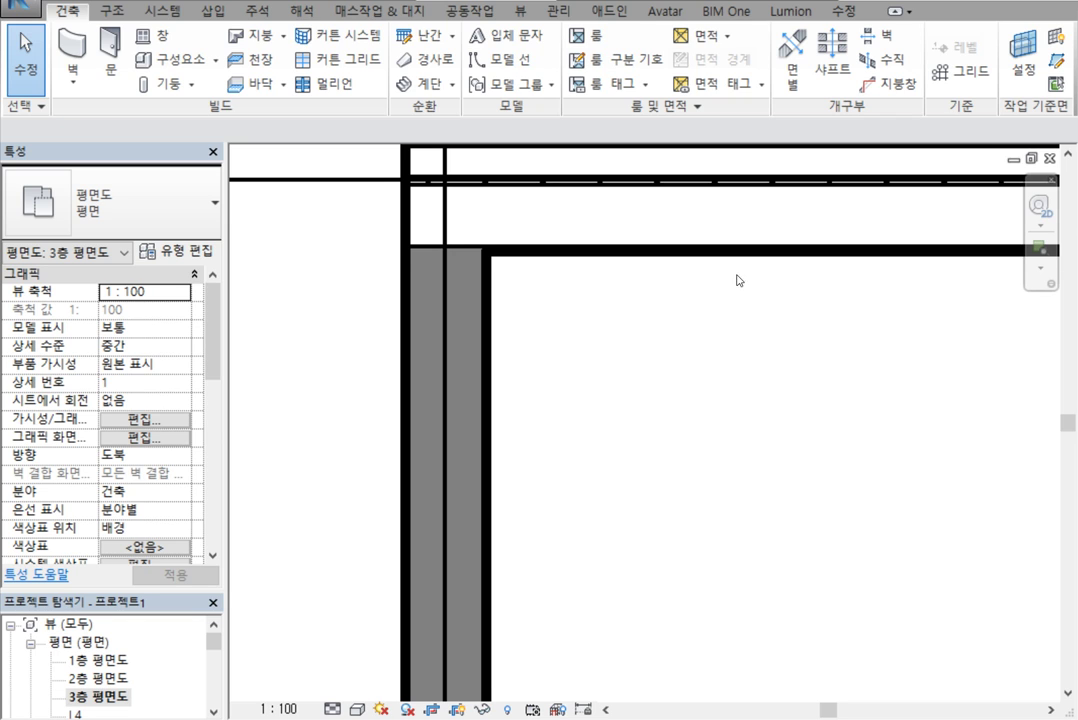
click(844, 11)
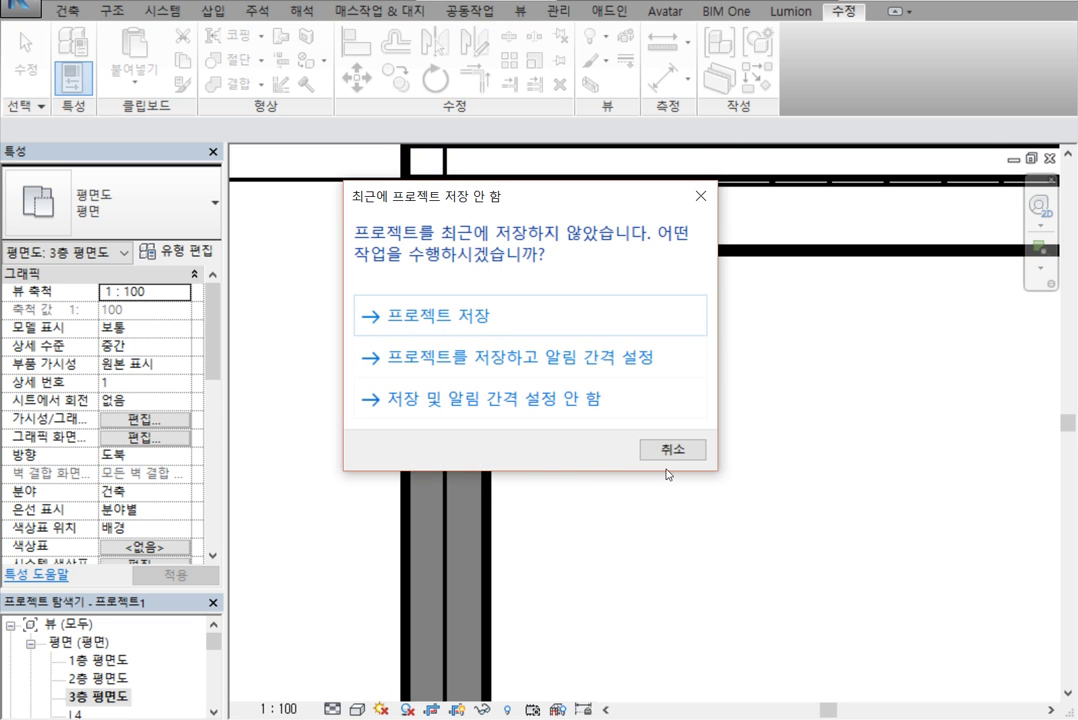
click(680, 450)
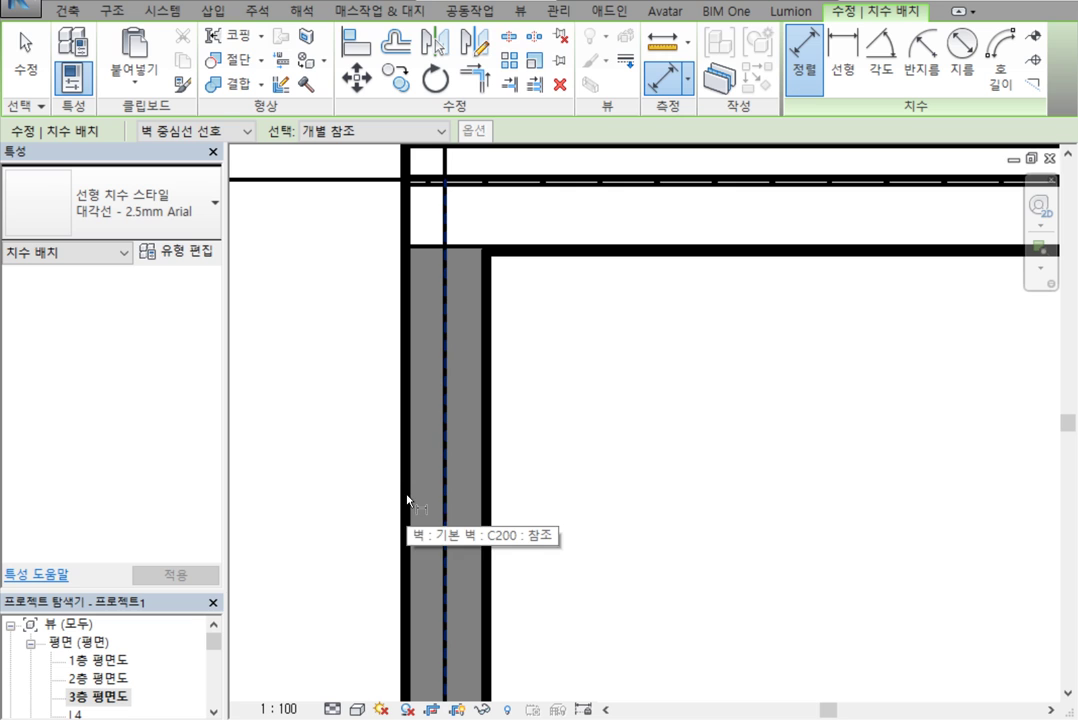
click(405, 498)
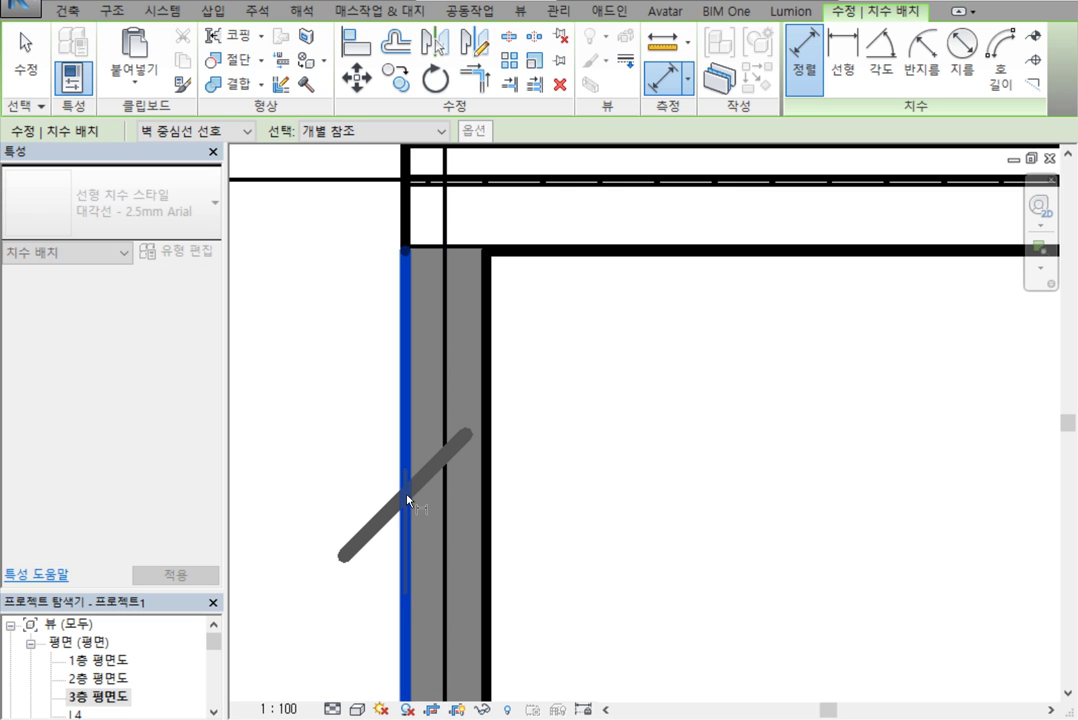
click(490, 497)
scroll(580, 505, down, 4)
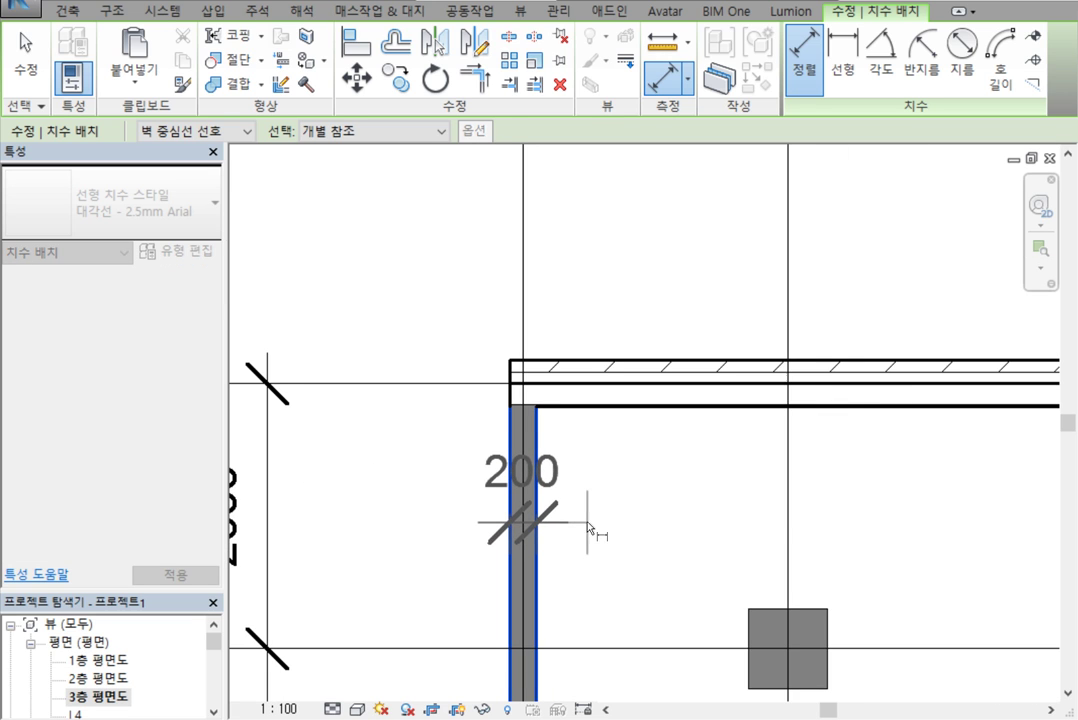
click(590, 530)
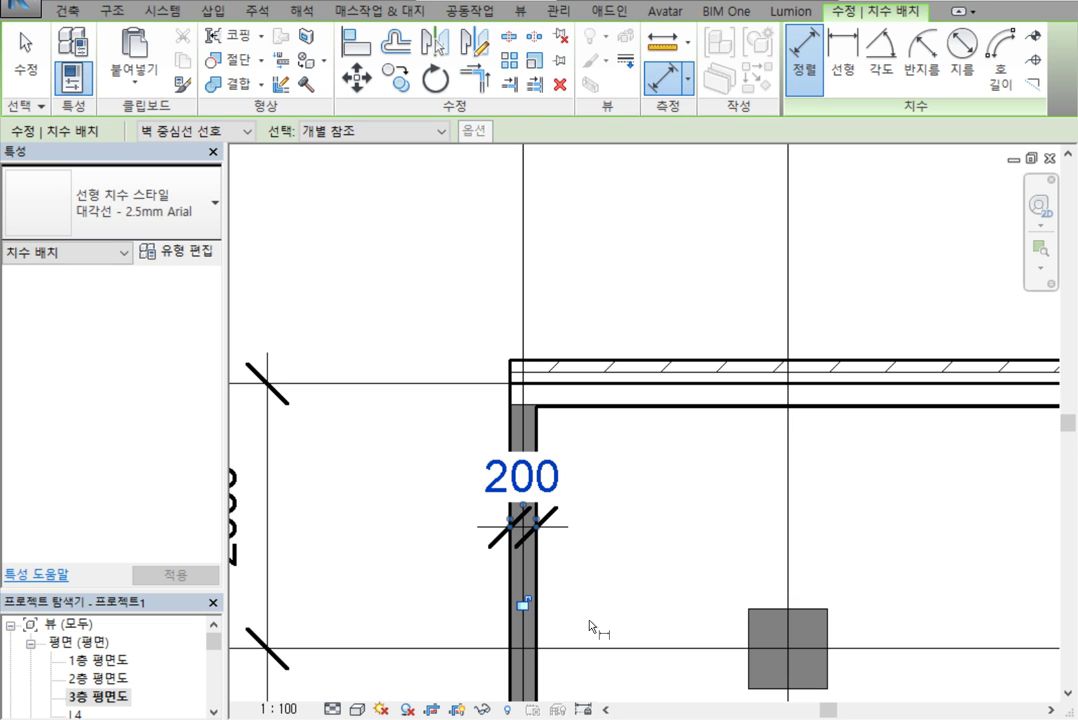
middle_drag(621, 606, 552, 546)
right_click(560, 466)
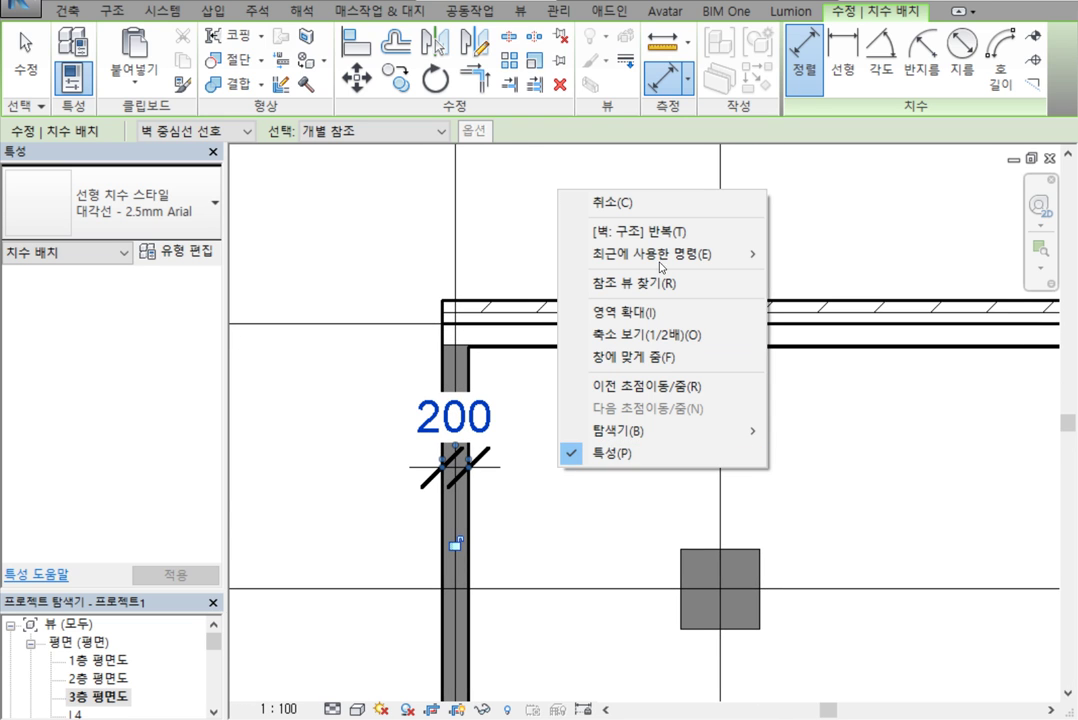
click(664, 202)
right_click(558, 450)
click(566, 459)
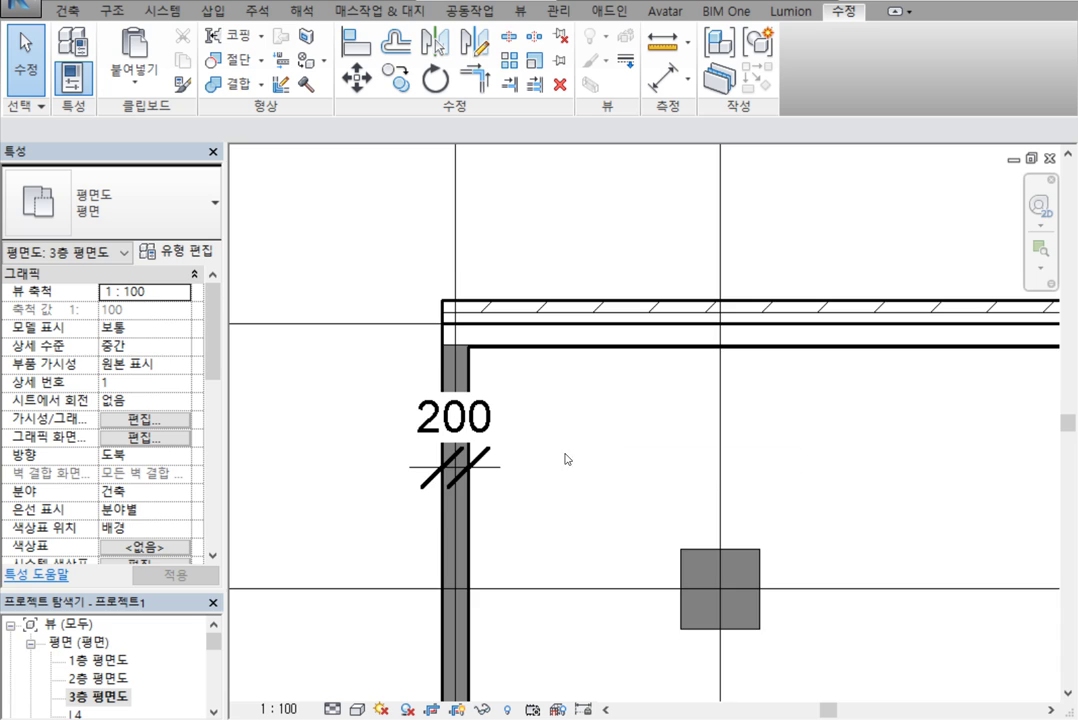
Check the structural material property of the concrete column at grid X2-Y4.
middle_drag(566, 459, 495, 388)
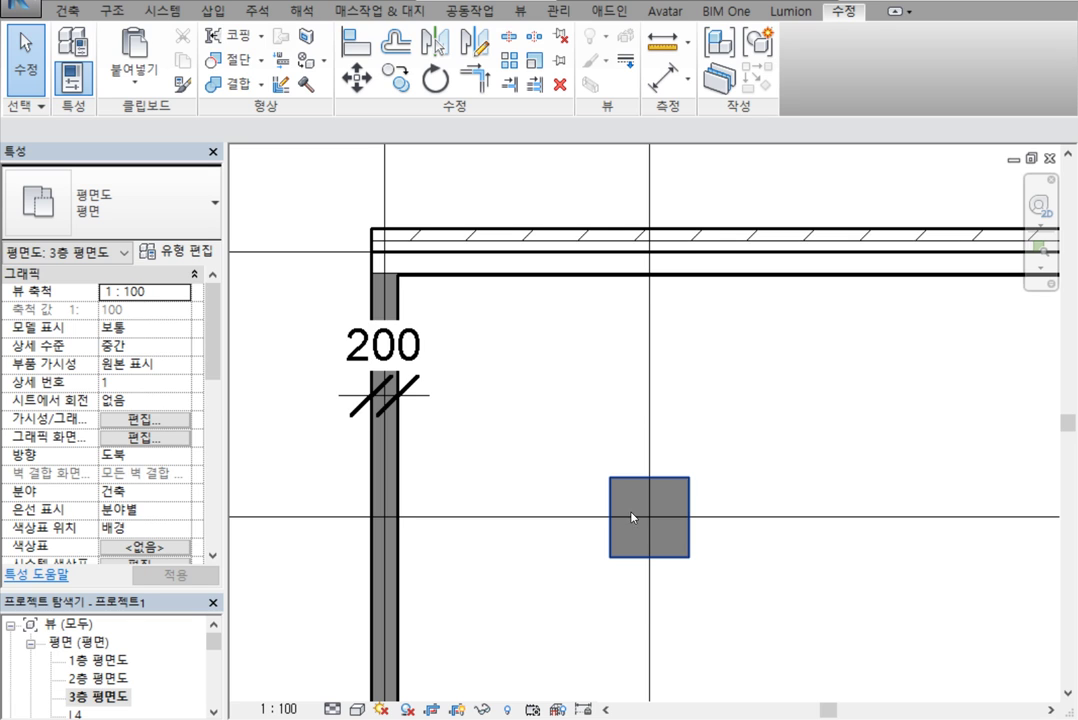
click(682, 560)
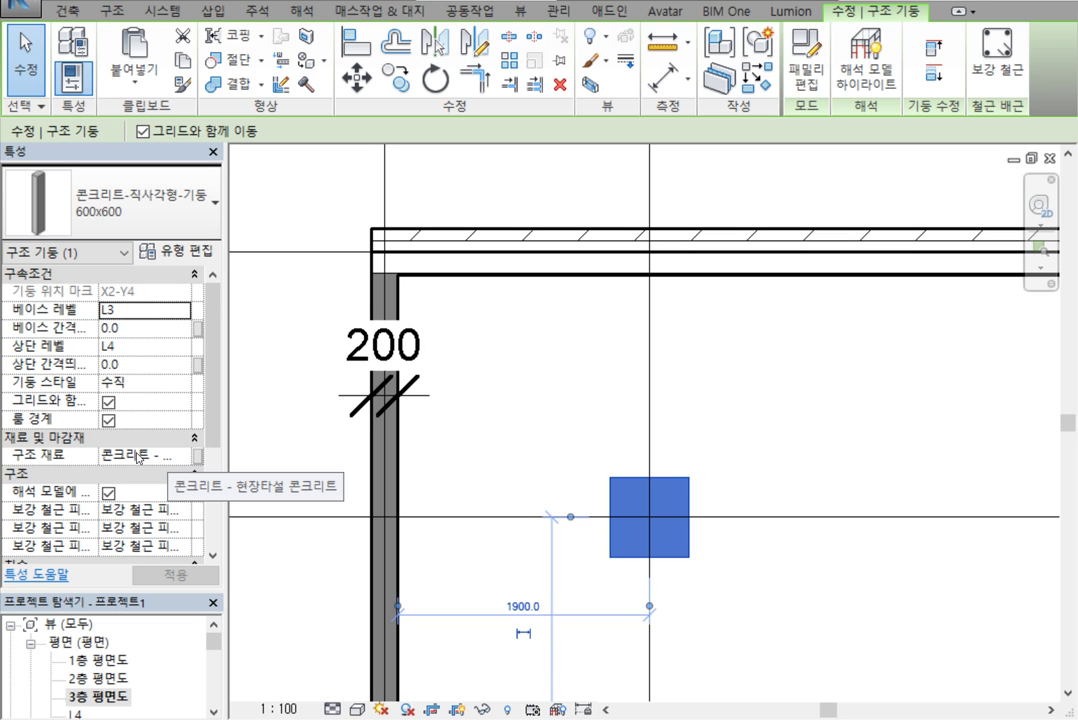
click(778, 405)
Change the perimeter wall along grid Y5 to the C200 wall type.
scroll(806, 410, down, 2)
scroll(753, 423, down, 2)
middle_drag(753, 423, 414, 344)
scroll(484, 423, down, 2)
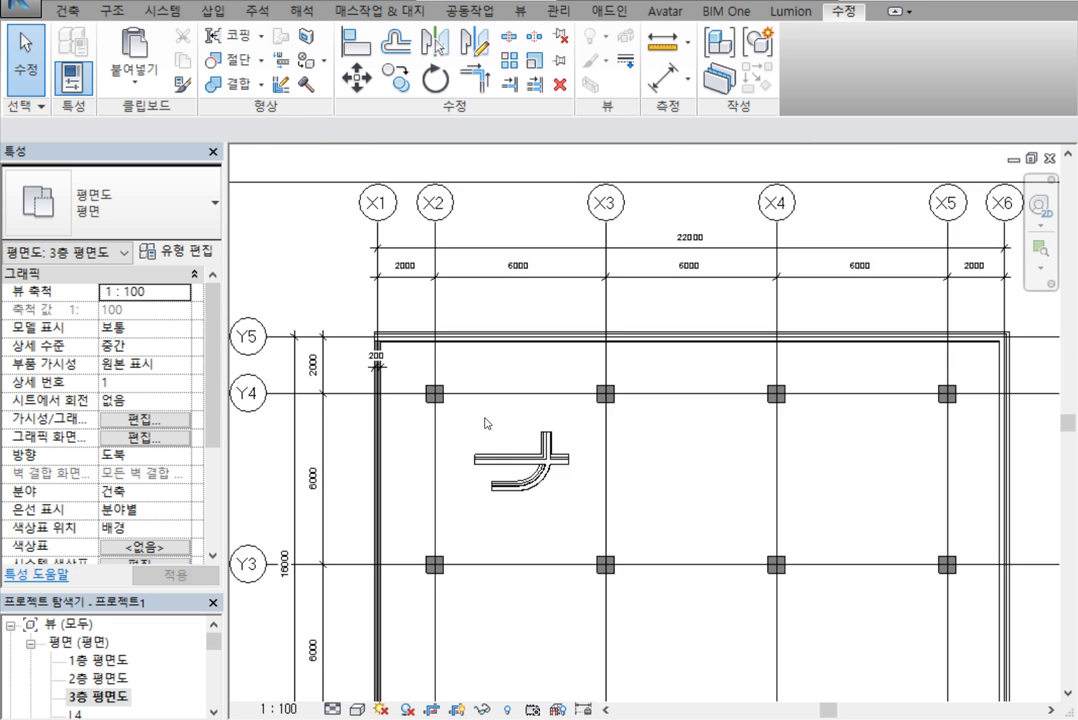
middle_drag(484, 423, 330, 270)
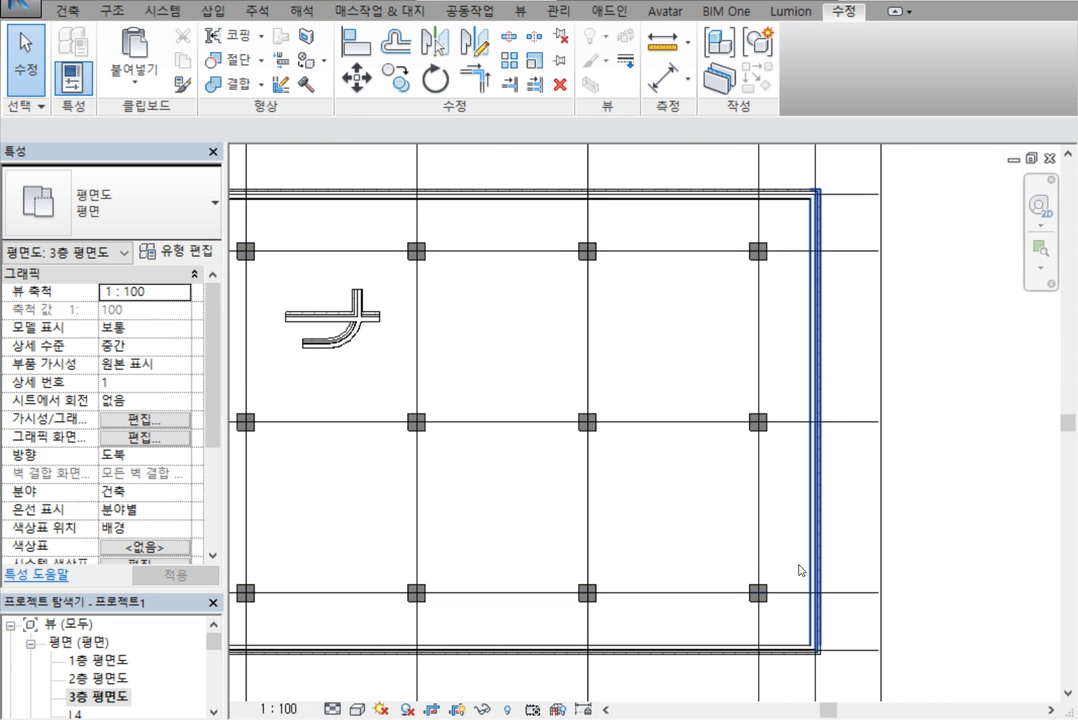
scroll(824, 517, down, 2)
middle_drag(824, 517, 767, 520)
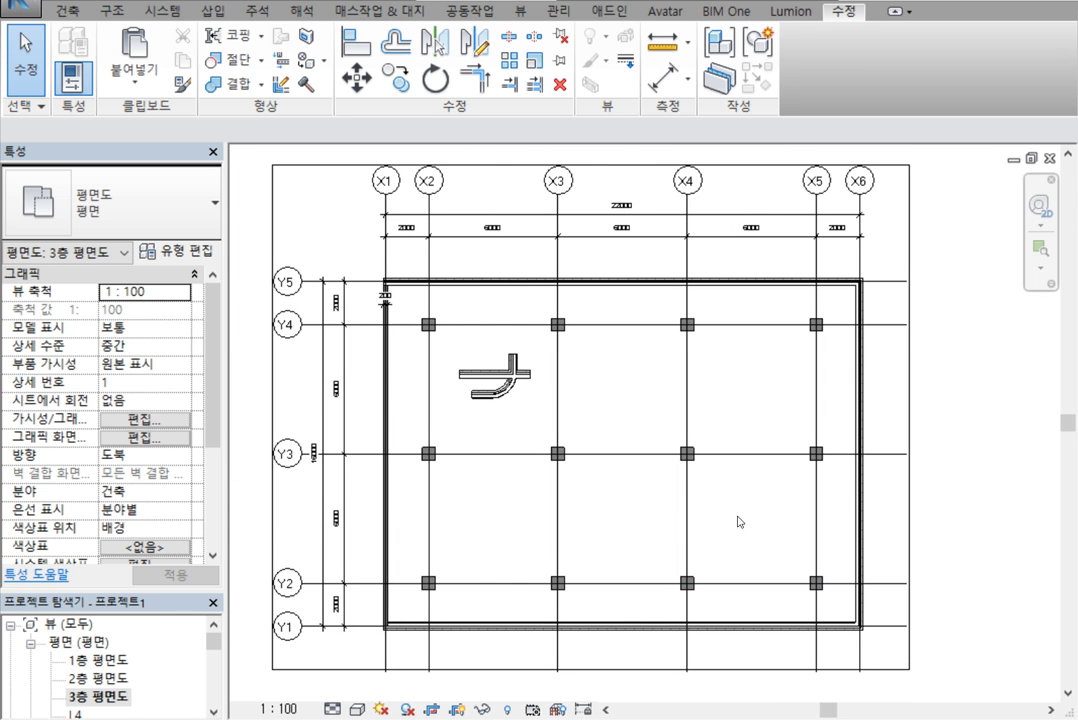
click(660, 292)
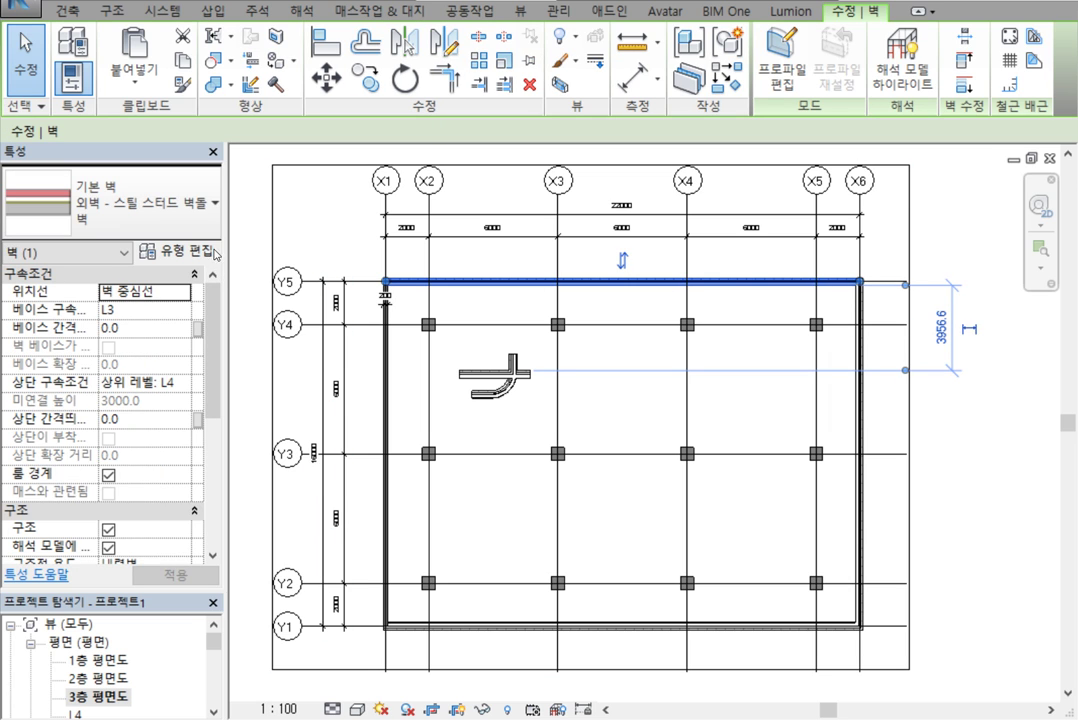
click(150, 200)
scroll(175, 380, up, 6)
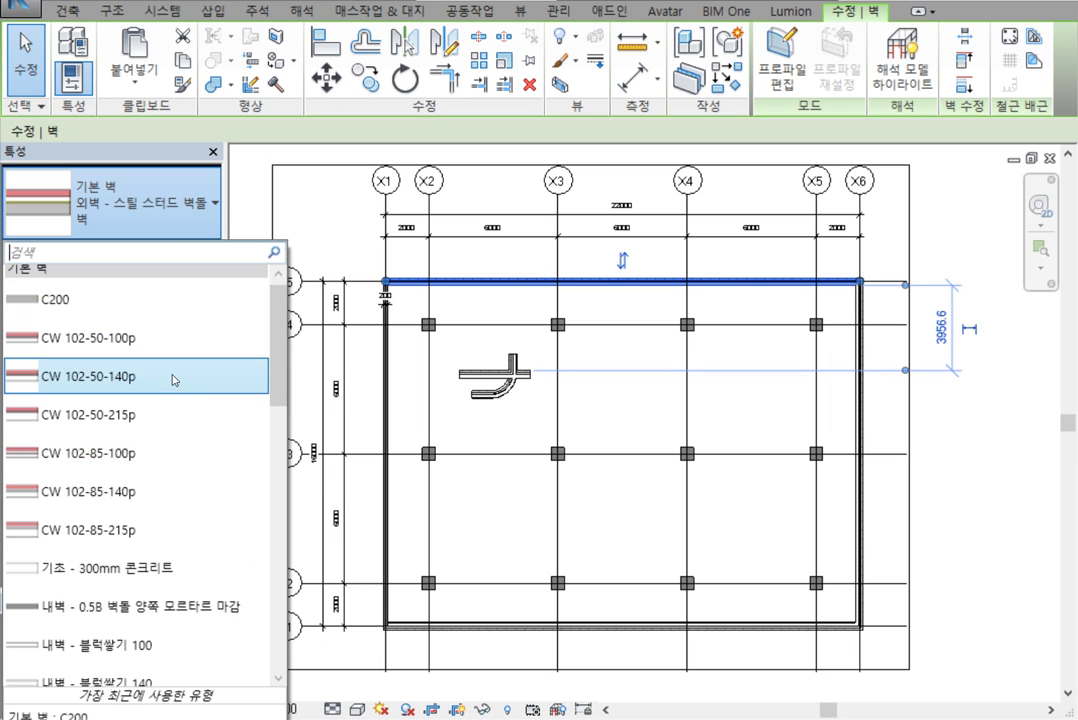
click(170, 306)
Select all instances visible in the view of the steel stud brick exterior wall type used along grid Y1.
scroll(430, 285, up, 3)
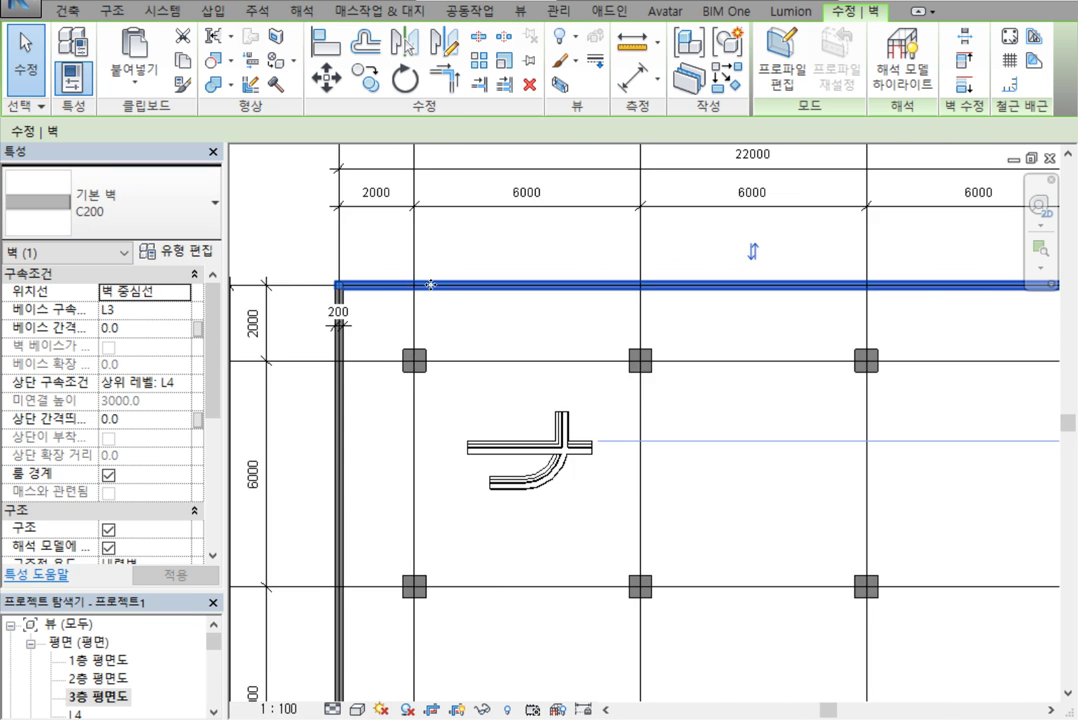
scroll(430, 285, up, 2)
scroll(493, 378, down, 5)
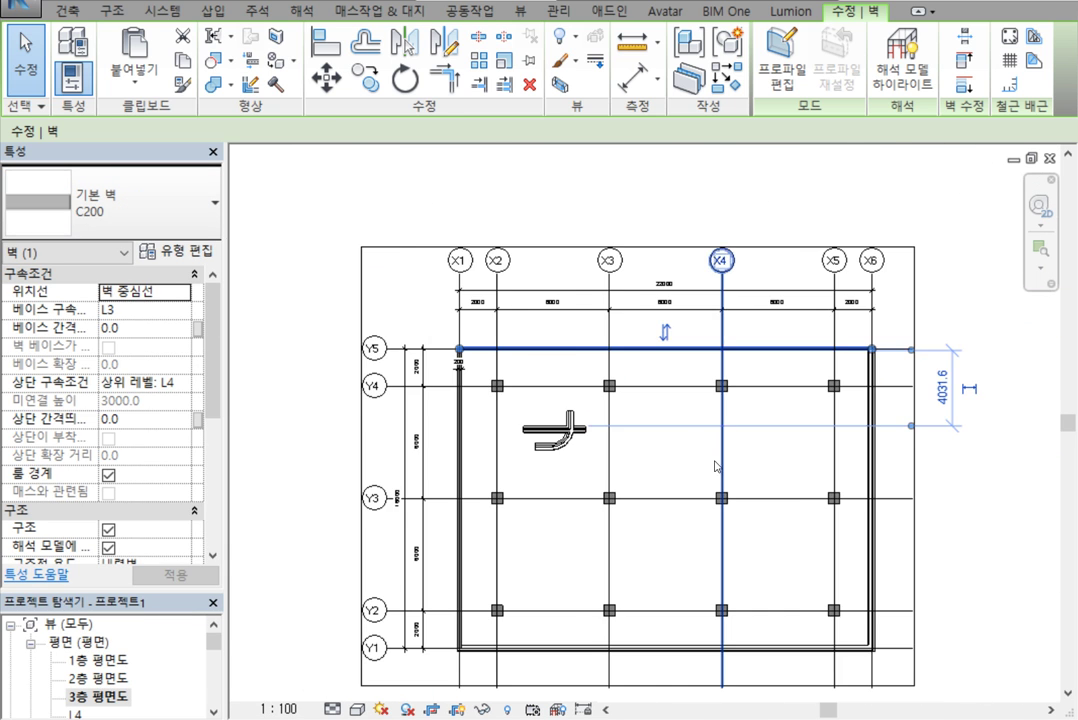
scroll(716, 466, up, 2)
scroll(700, 592, up, 3)
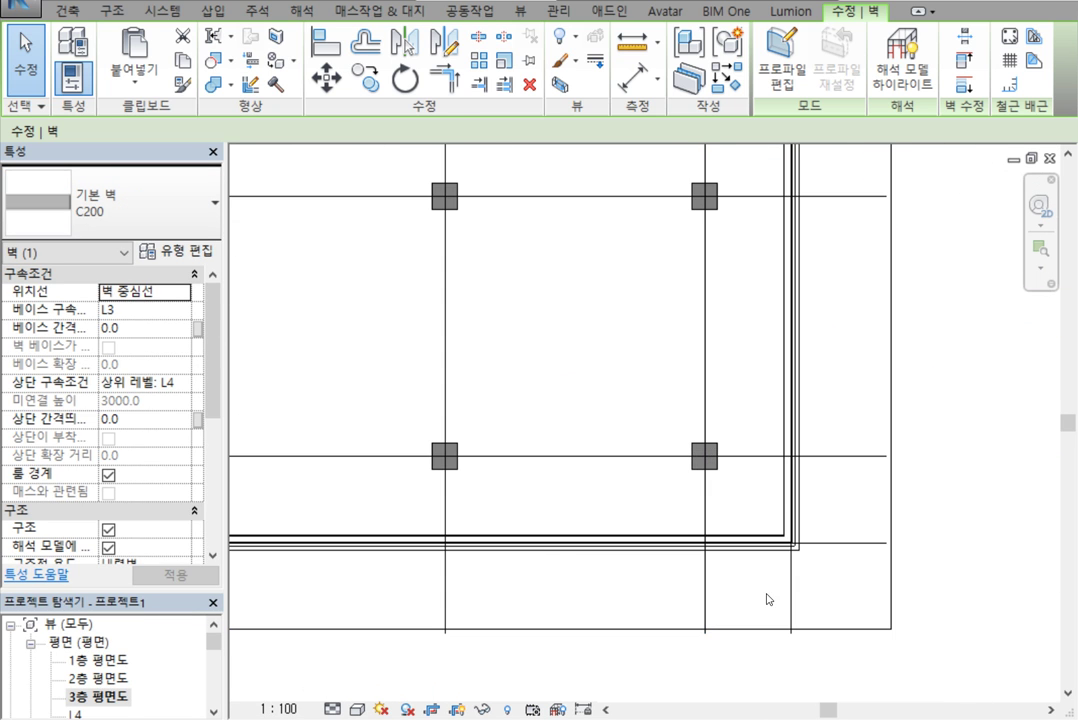
click(726, 561)
right_click(726, 575)
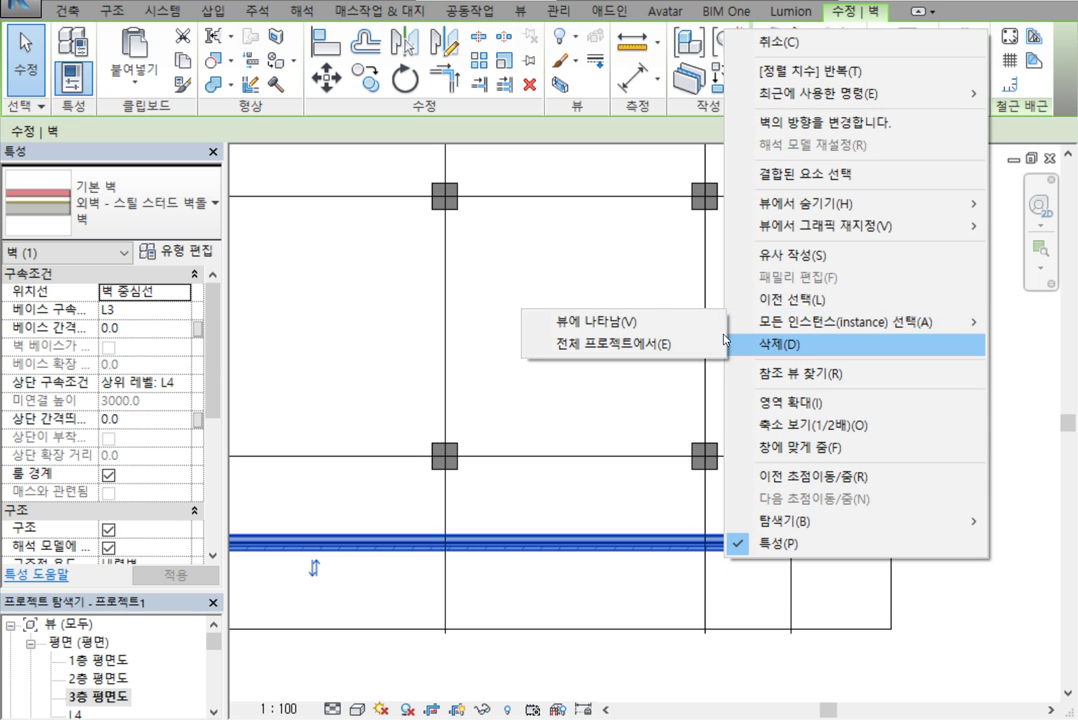
click(643, 330)
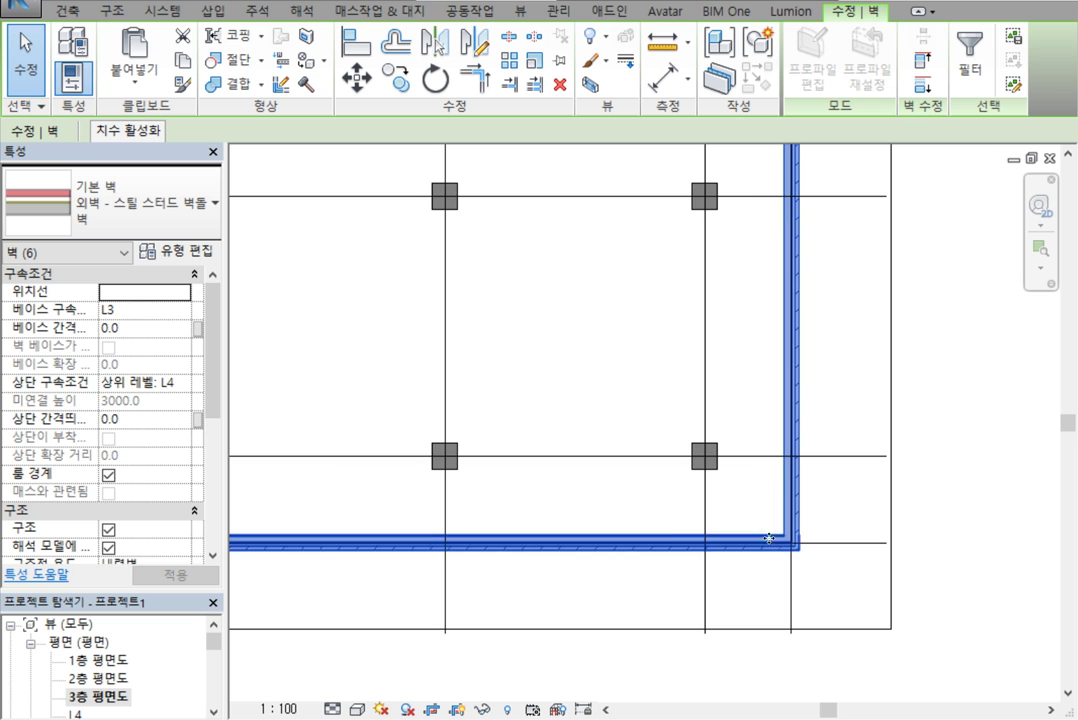
Change all the selected exterior walls to the C200 type and clear the selection.
scroll(740, 490, down, 4)
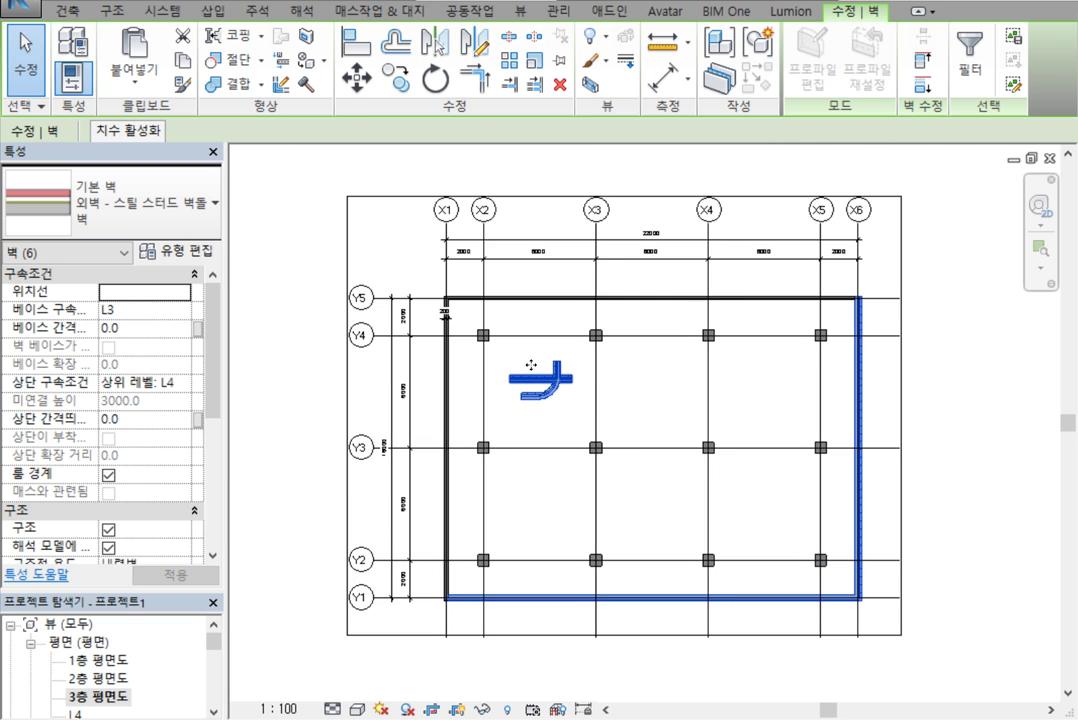
scroll(483, 324, up, 3)
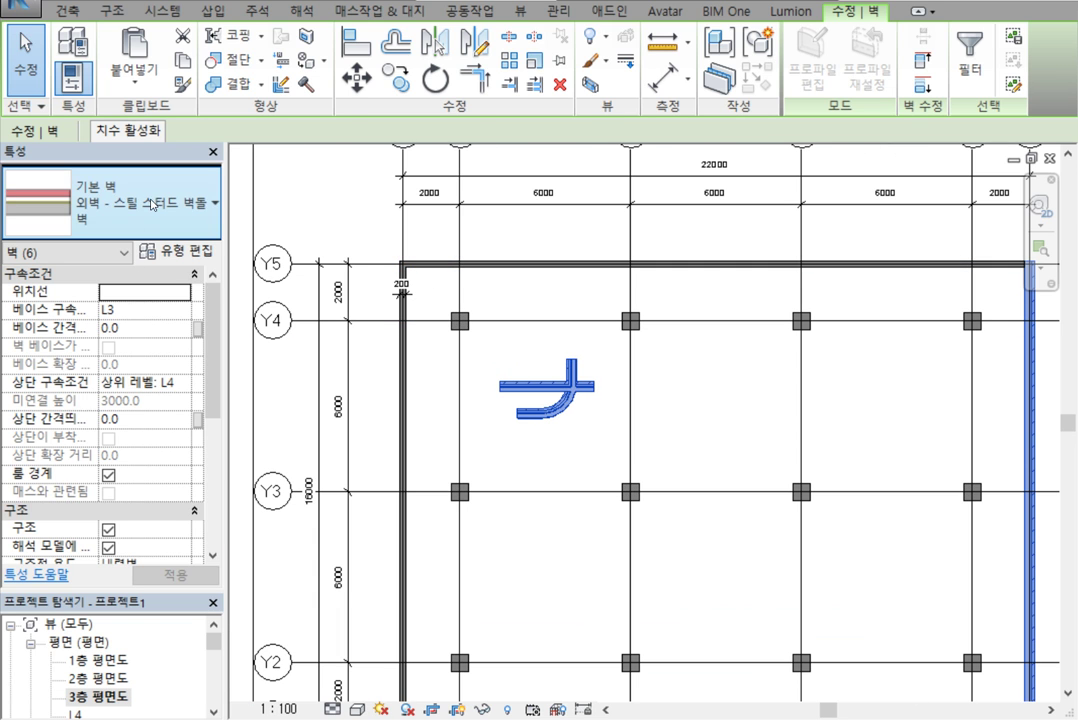
click(180, 196)
scroll(153, 330, up, 2)
scroll(152, 325, up, 3)
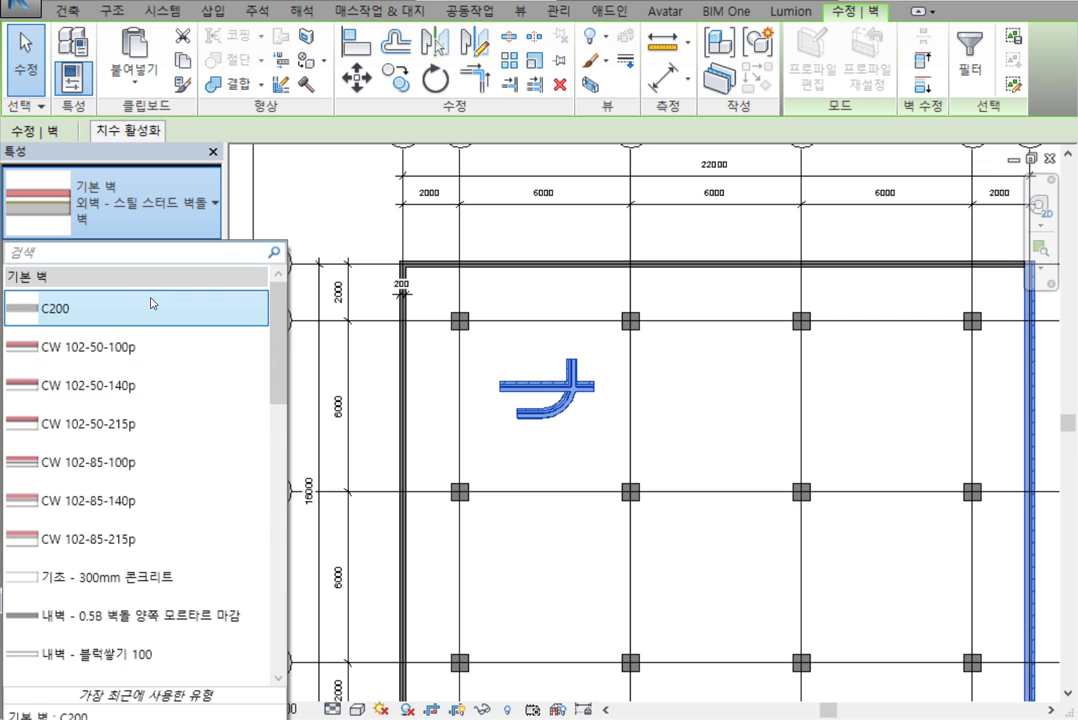
click(108, 310)
scroll(694, 416, down, 3)
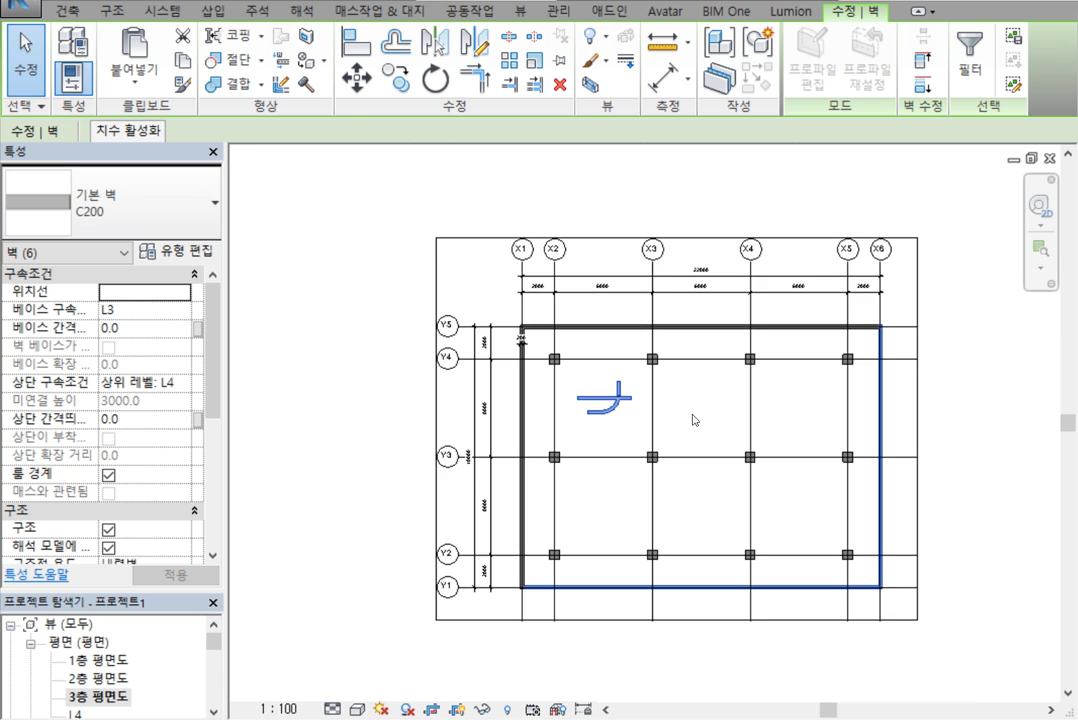
middle_drag(695, 419, 589, 393)
click(890, 416)
Delete the loose straight and curved practice walls between grids X2 and X3.
scroll(591, 390, up, 3)
scroll(484, 417, up, 2)
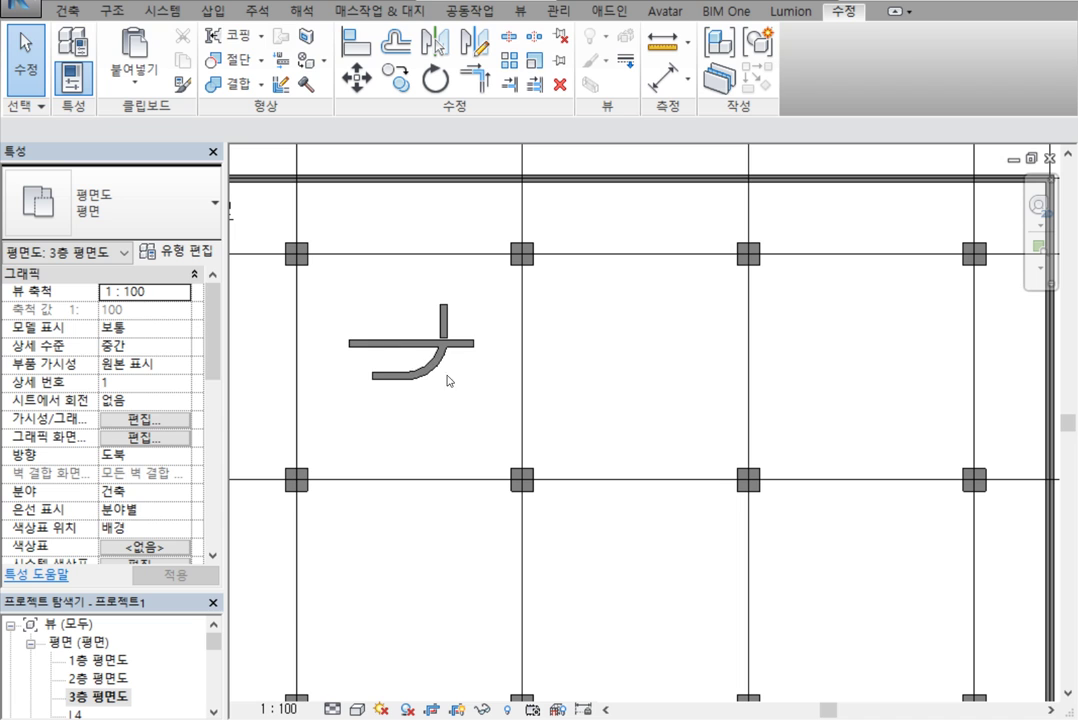
drag(505, 392, 358, 315)
key(Delete)
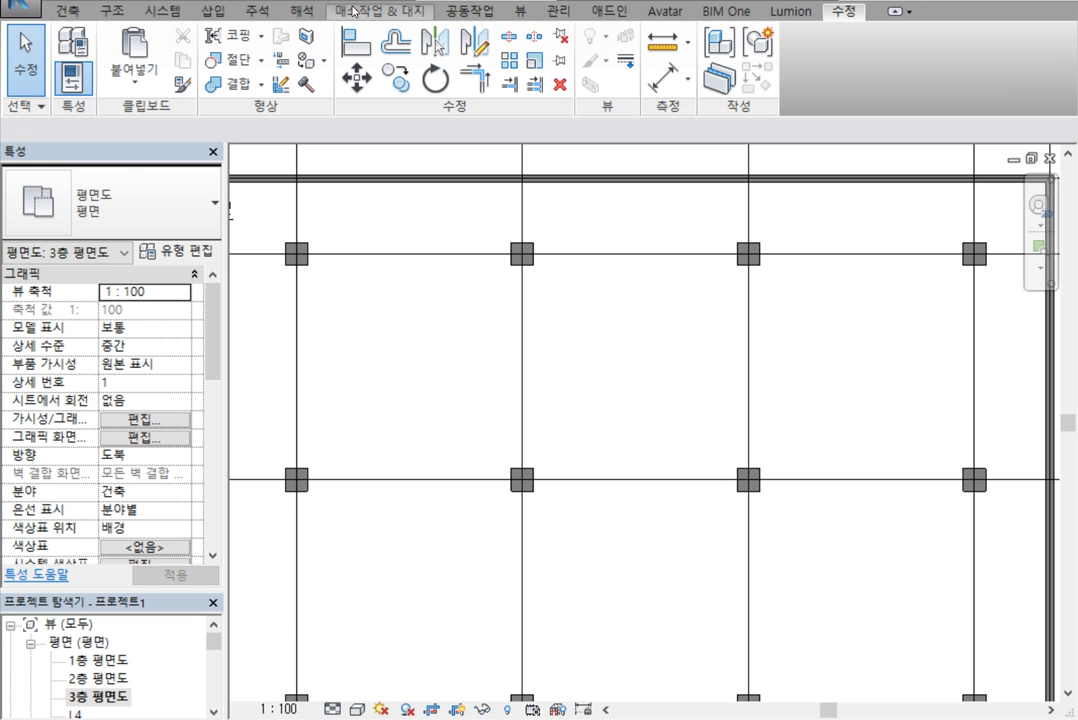
Open the default 3D view and set its visual style to 음영처리.
click(376, 1)
scroll(790, 585, up, 2)
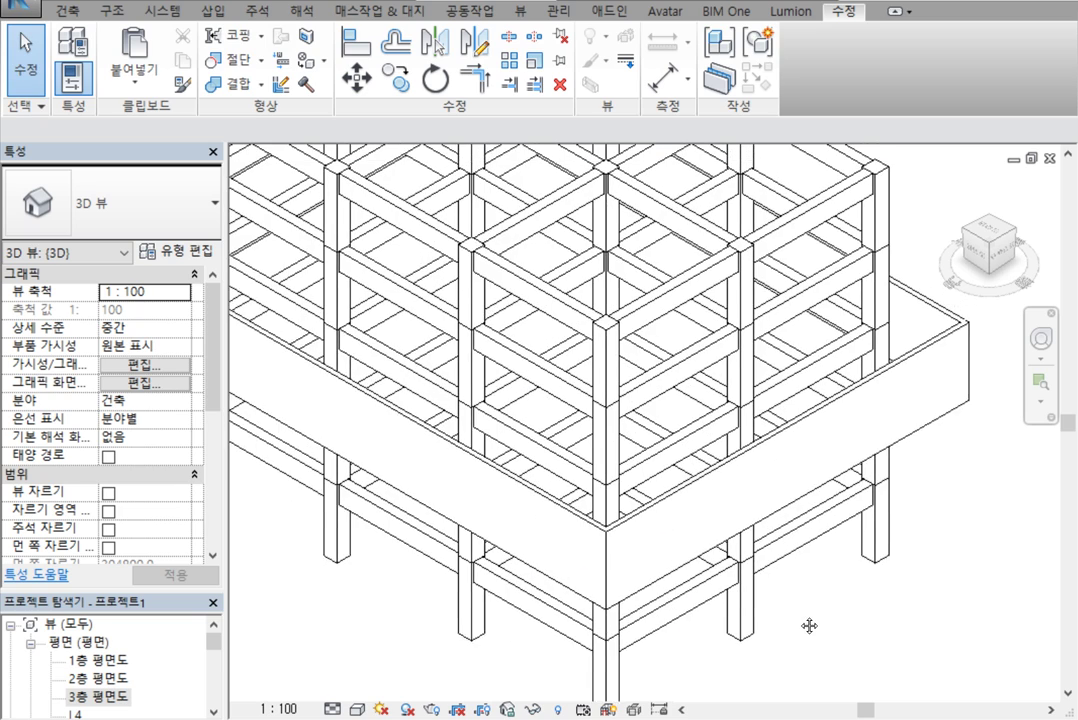
scroll(832, 582, down, 4)
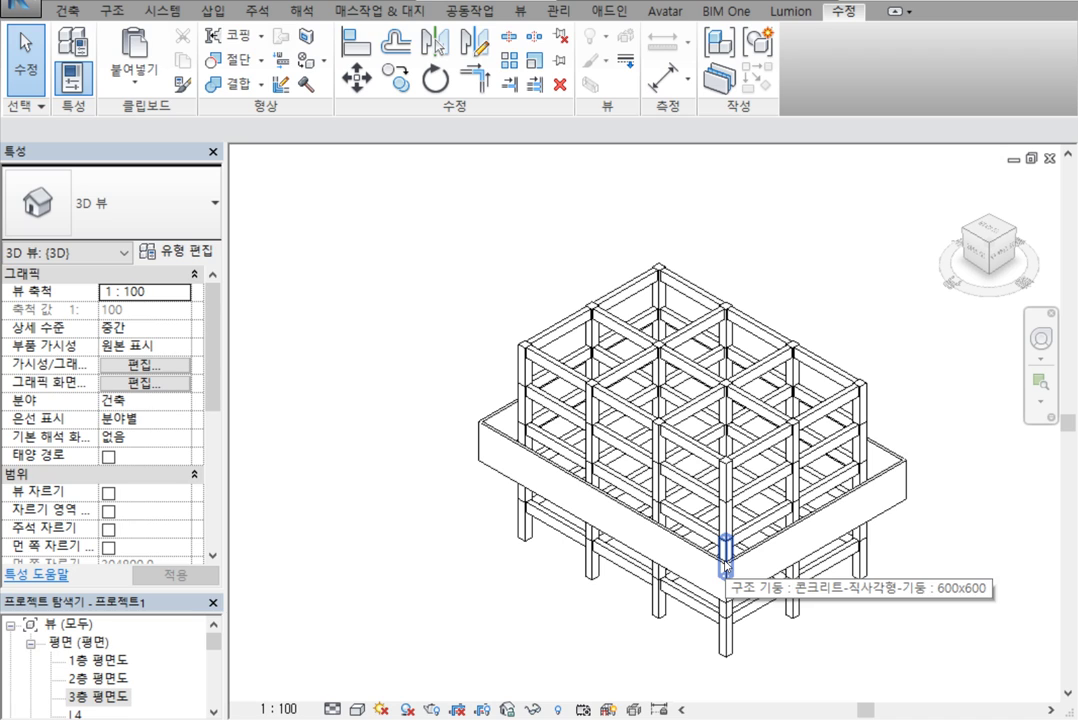
click(357, 709)
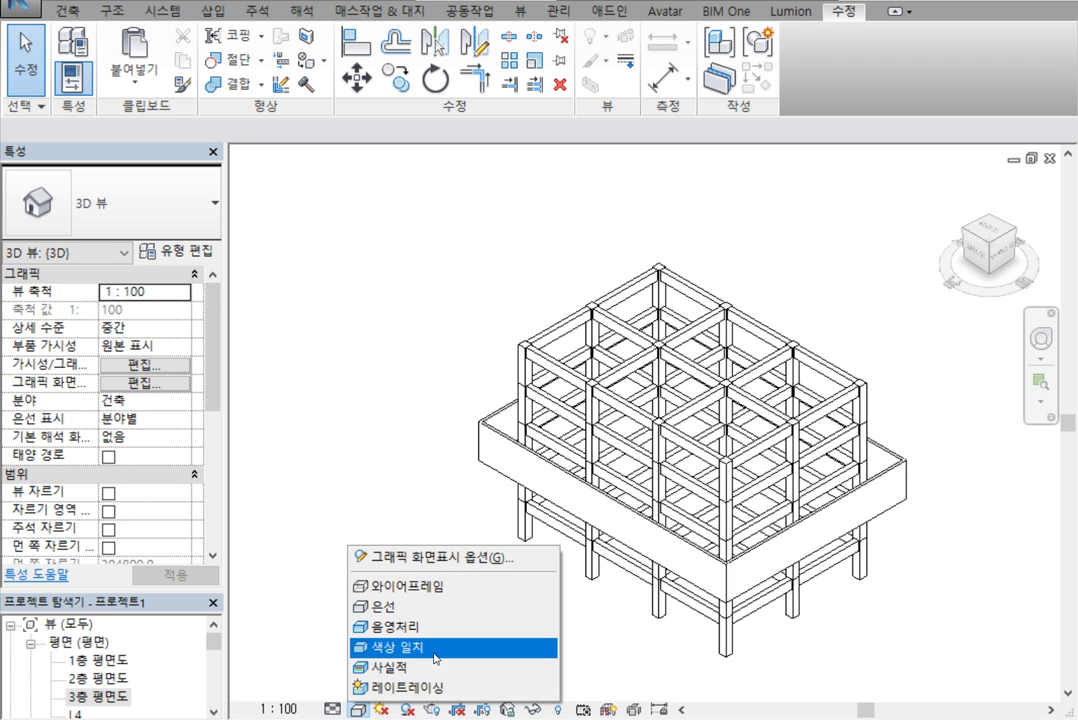
click(420, 628)
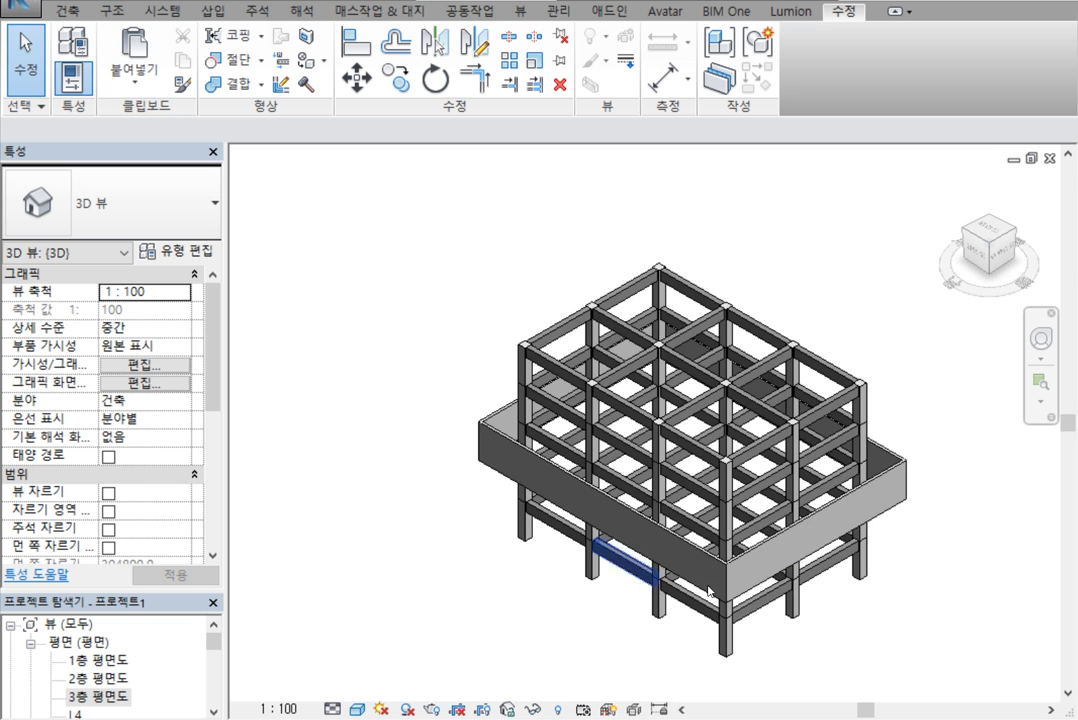
Open the cast-in-place concrete material of the structural layer in the C200 wall type for editing.
scroll(918, 492, up, 5)
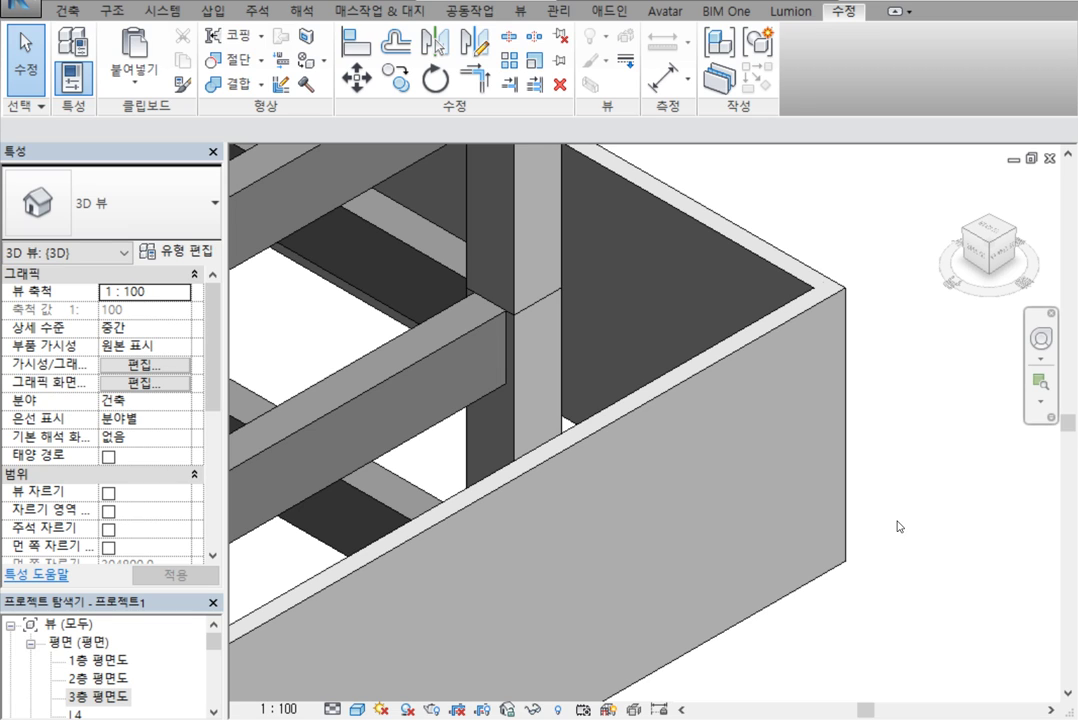
click(695, 383)
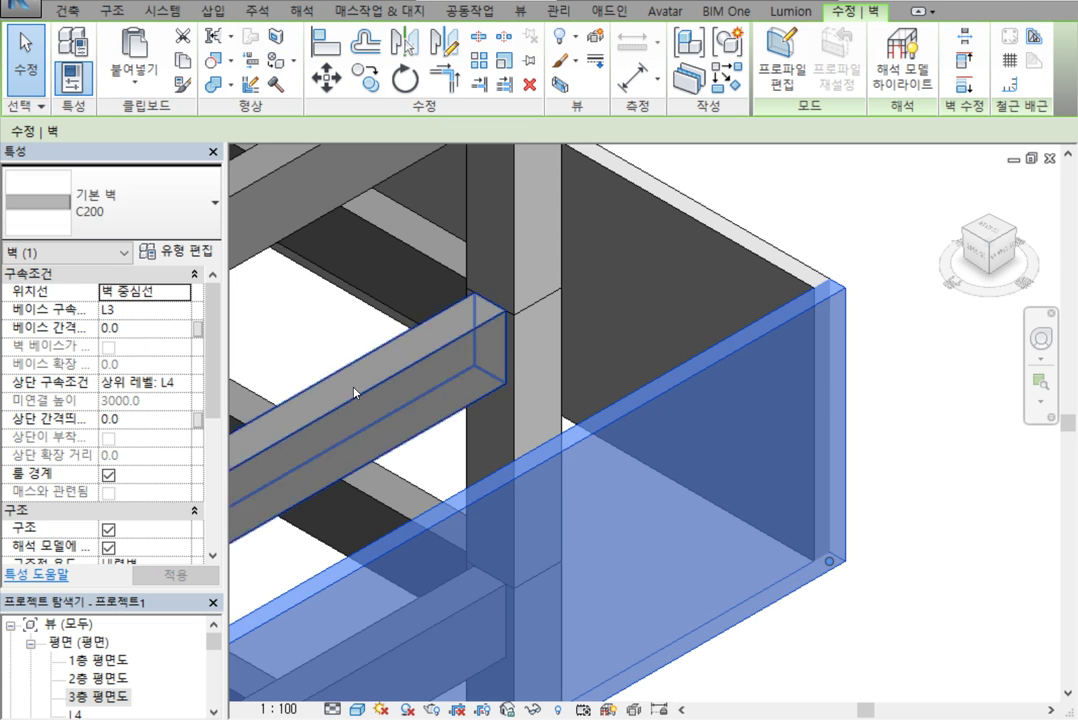
click(180, 254)
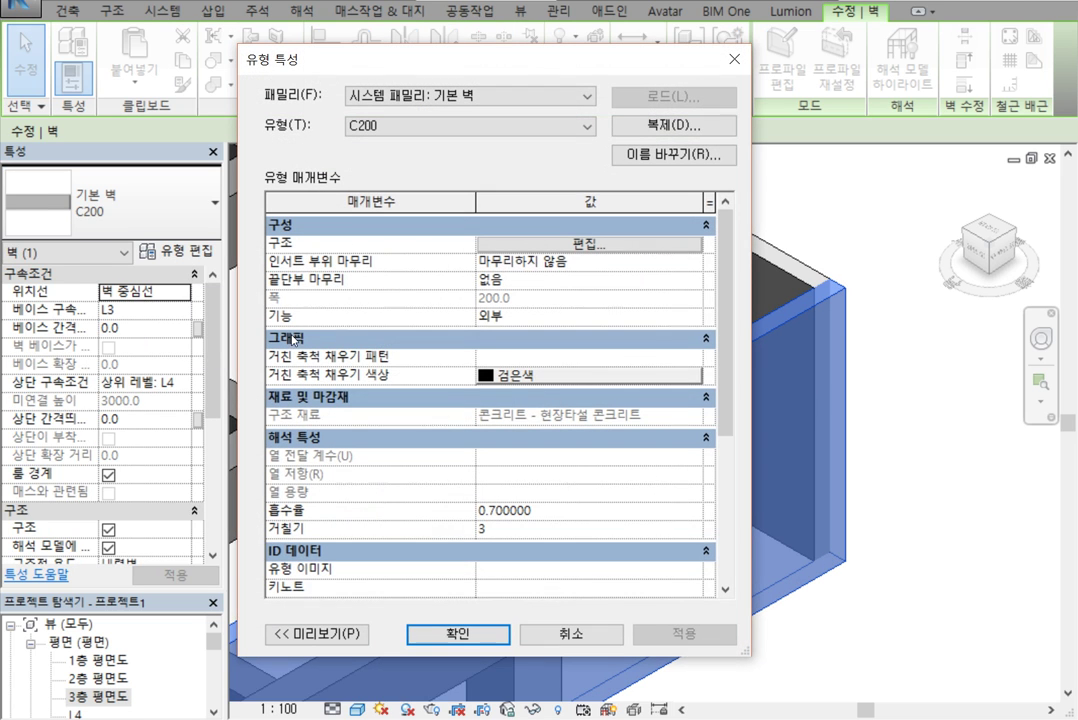
click(588, 244)
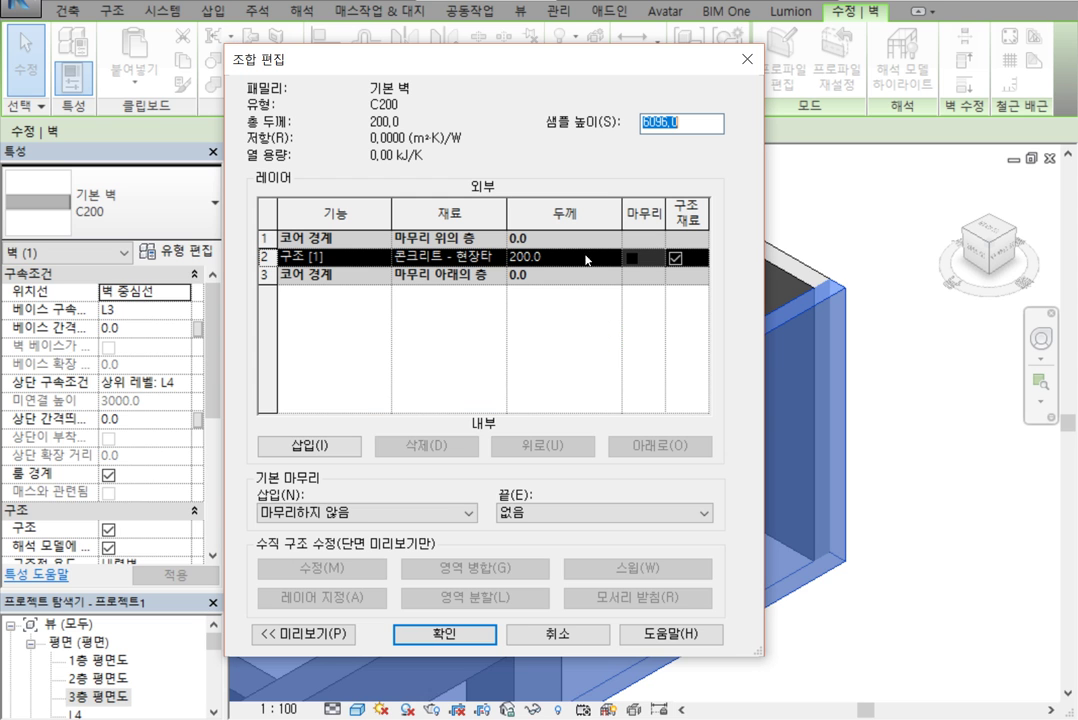
click(502, 258)
click(500, 257)
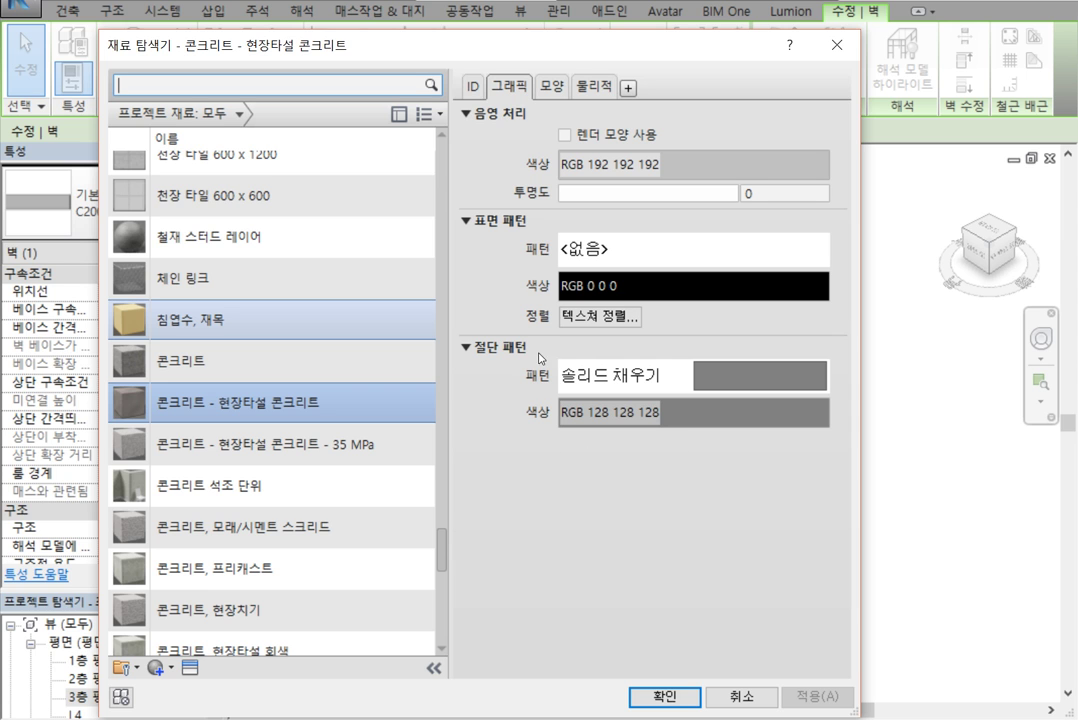
Set the concrete material's shading colour to RGB 255 128 255, accept the wall type changes and clear the selection.
click(588, 162)
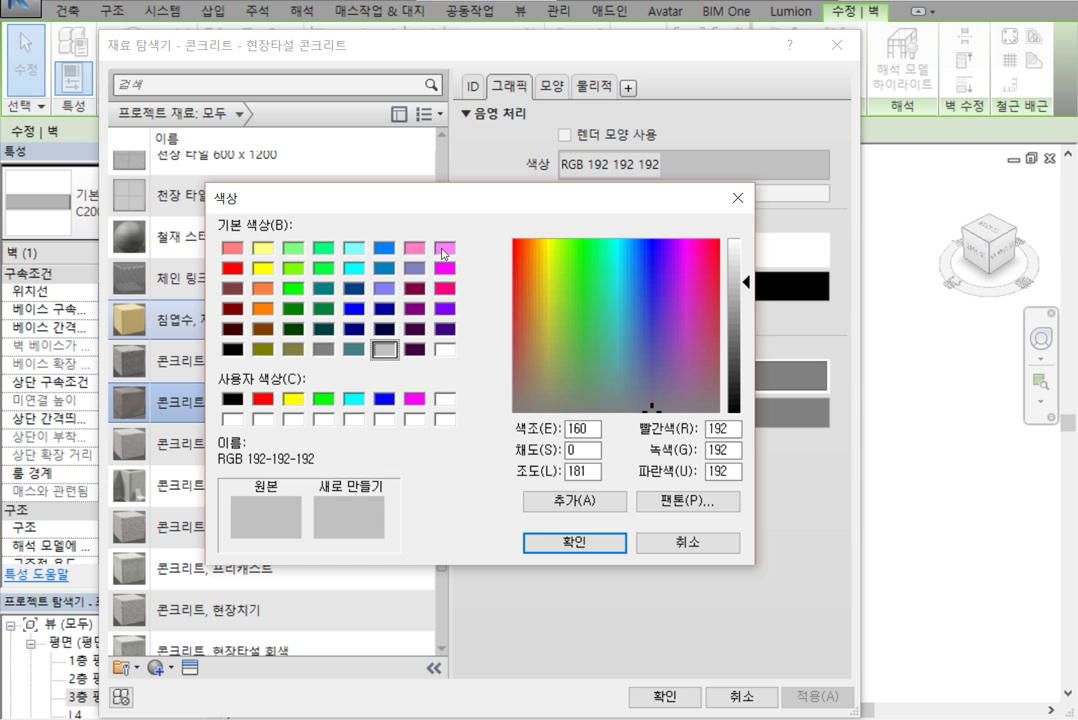
click(442, 250)
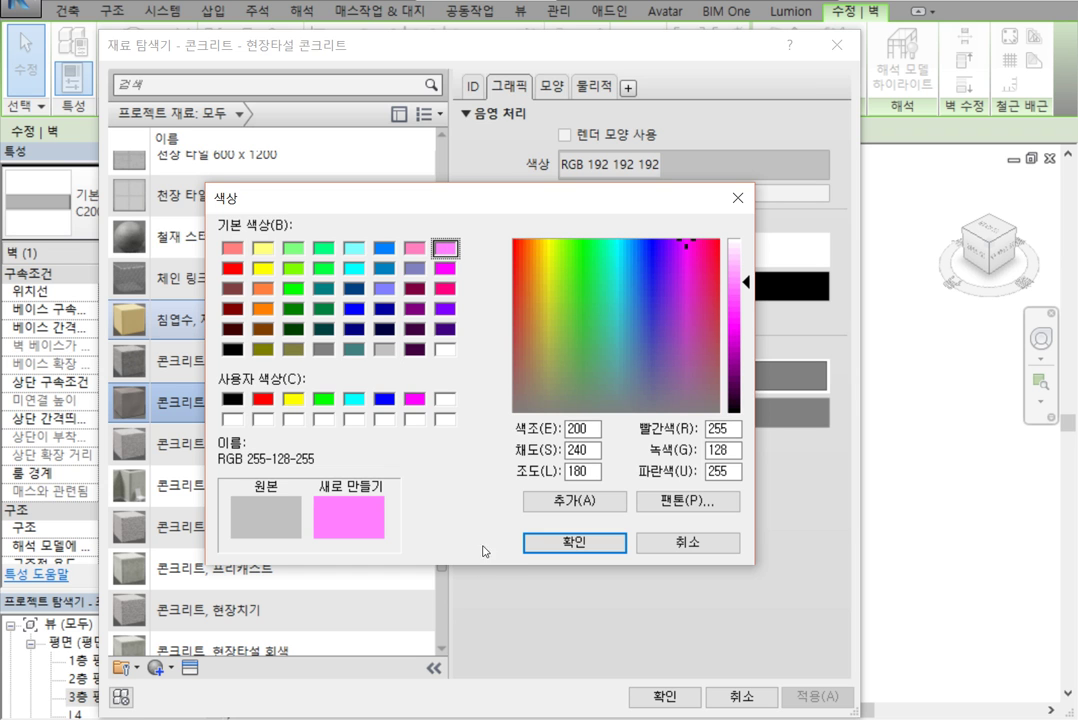
click(581, 543)
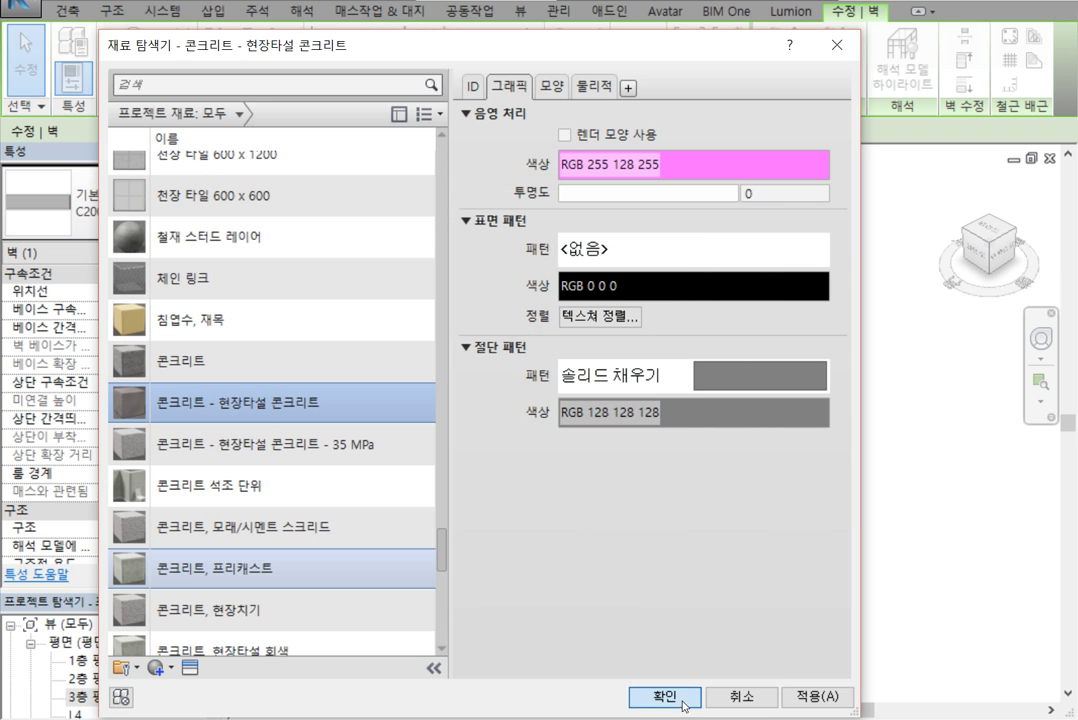
click(686, 699)
click(548, 637)
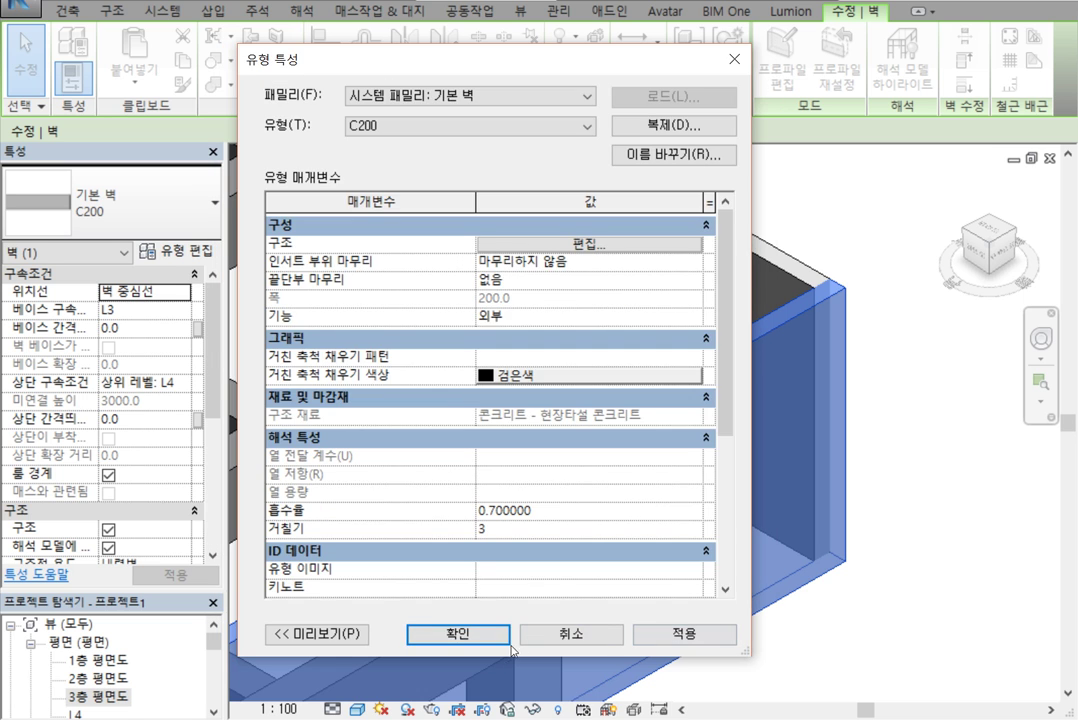
click(532, 642)
click(861, 626)
Undo the concrete material's shading colour change and bring the whole building into view.
scroll(890, 601, up, 3)
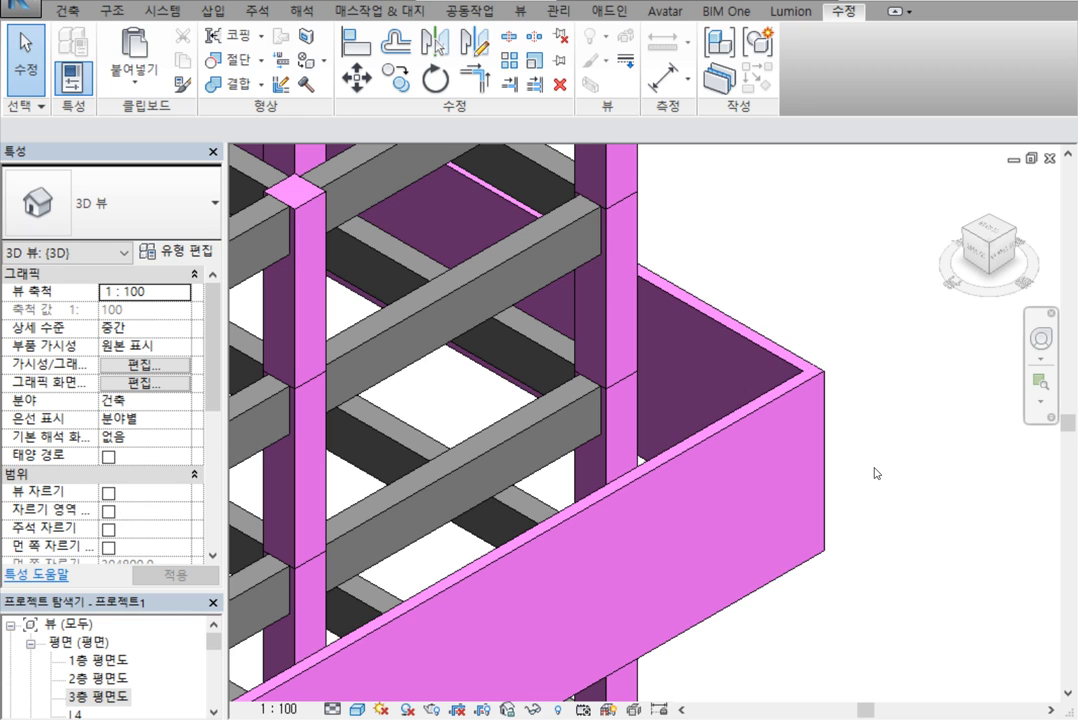
scroll(877, 474, up, 2)
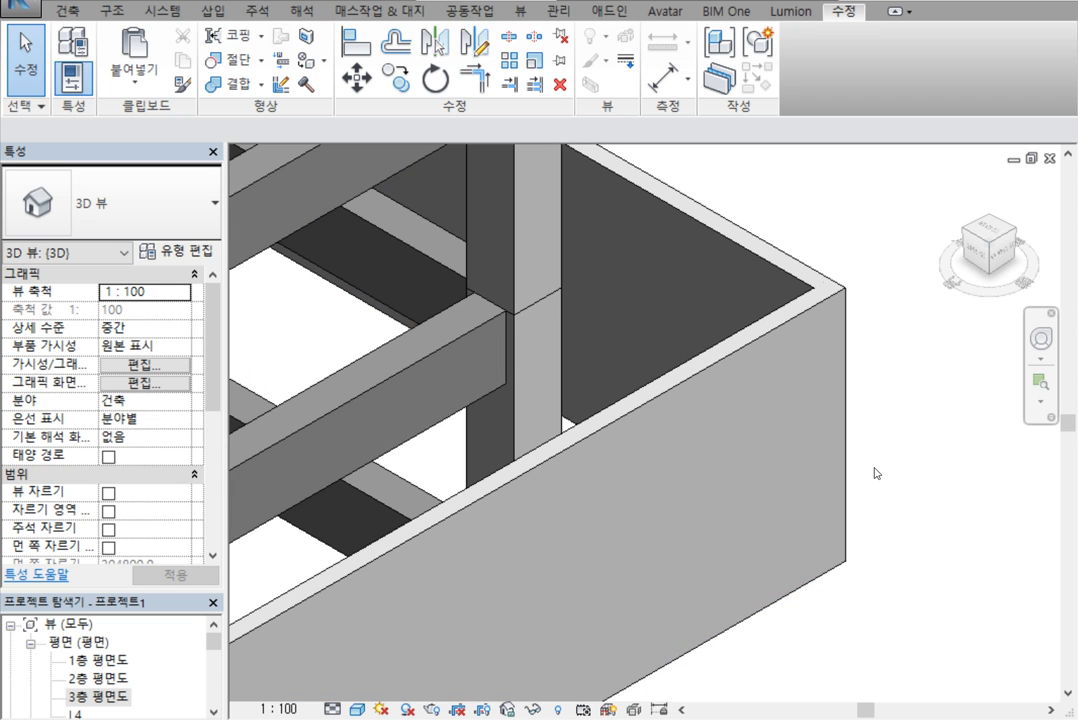
scroll(801, 383, down, 7)
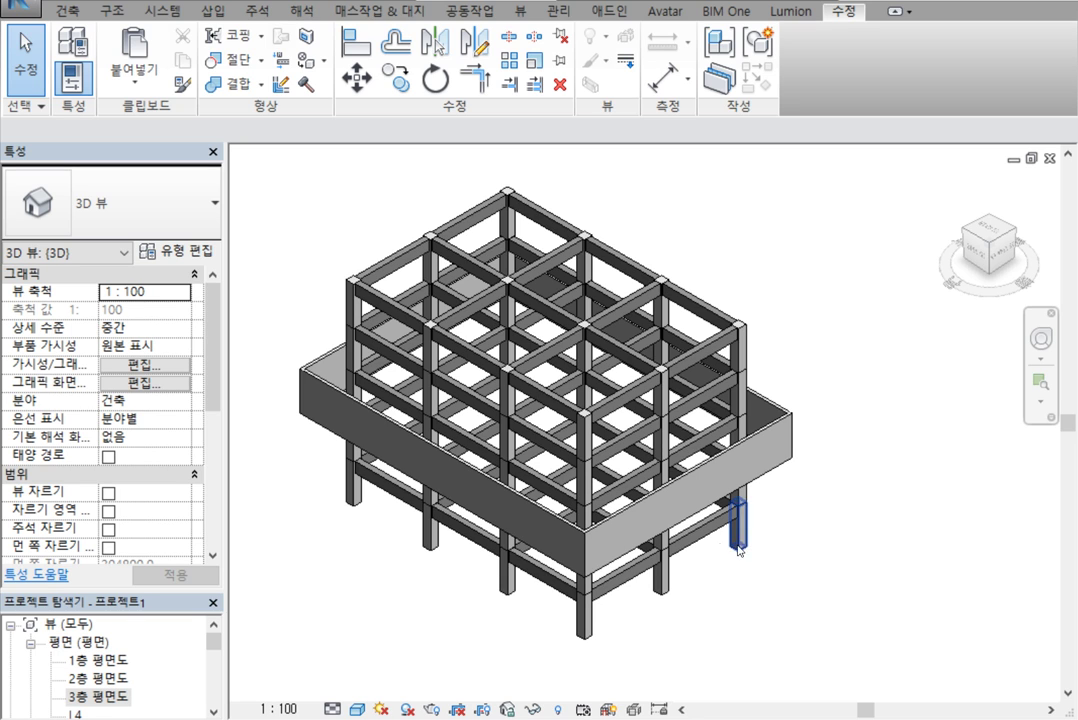
middle_drag(775, 560, 800, 518)
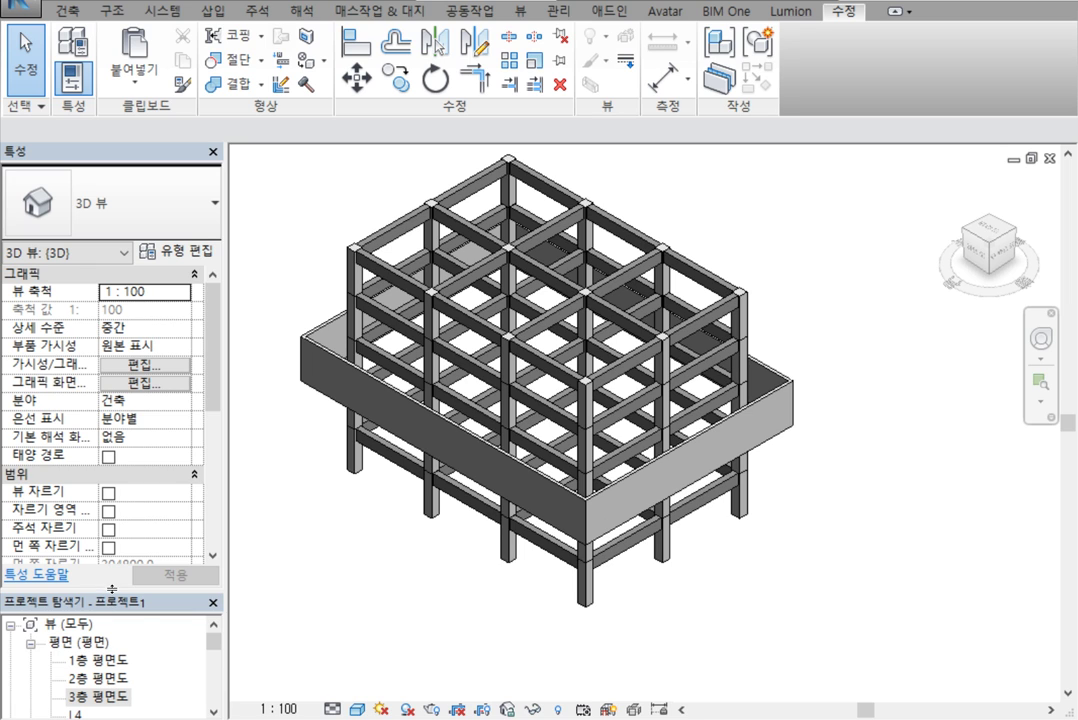
Open the 3층 평면도 plan, select the whole chain of four perimeter walls and copy it to the clipboard.
drag(106, 588, 135, 451)
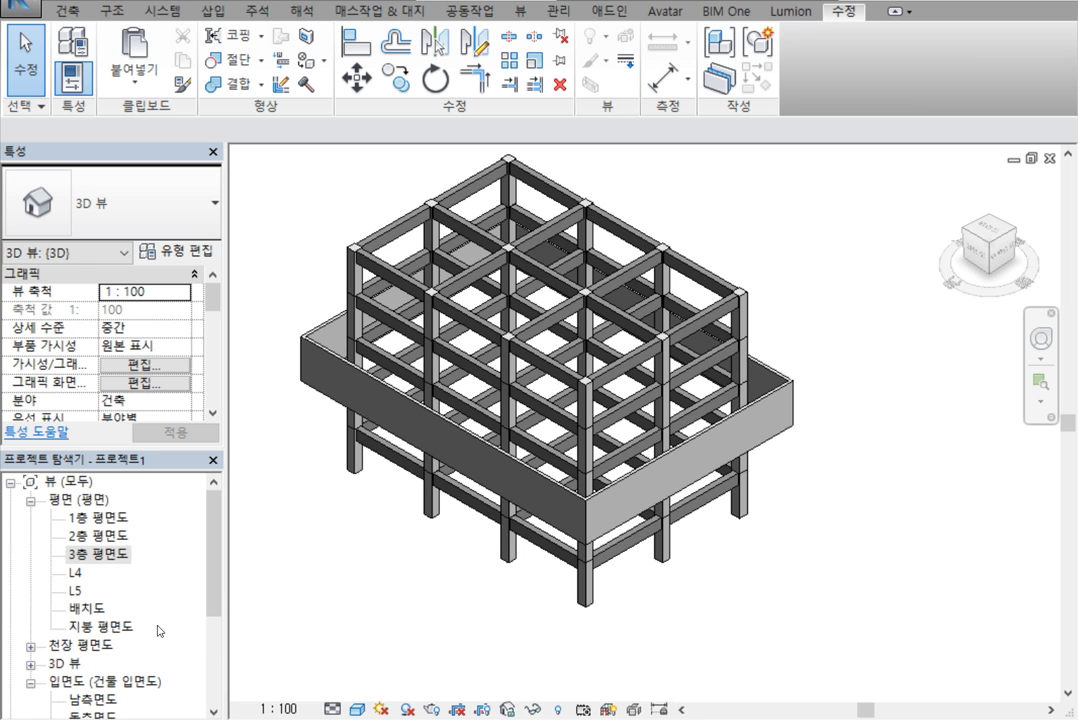
double_click(98, 553)
scroll(598, 590, down, 4)
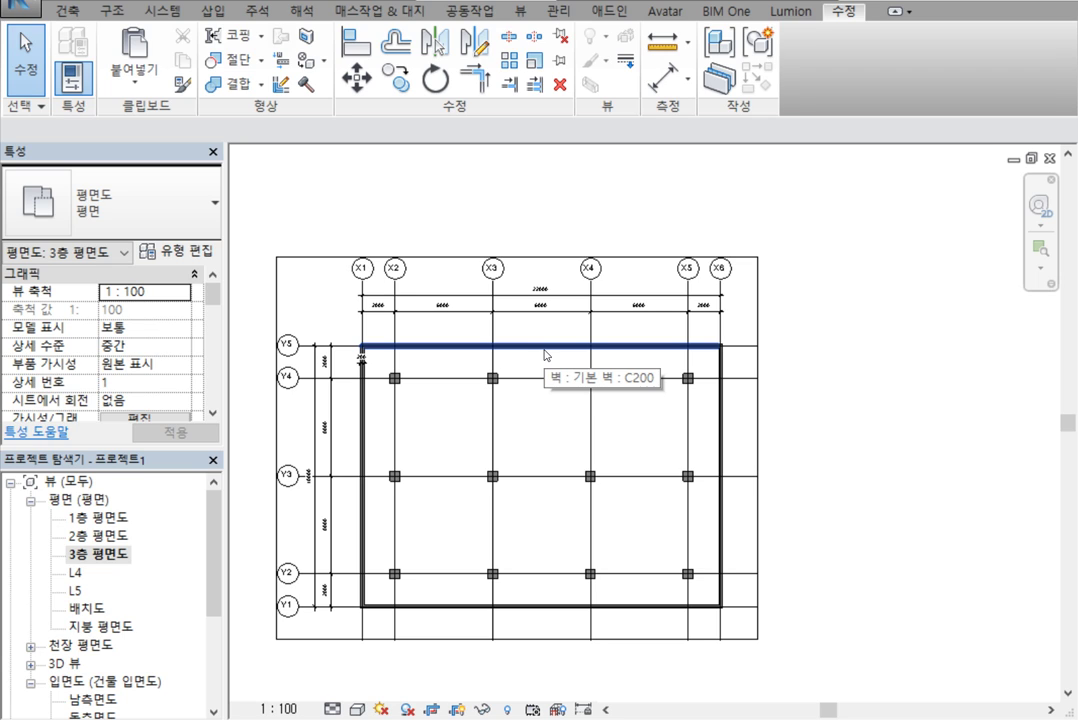
key(Tab)
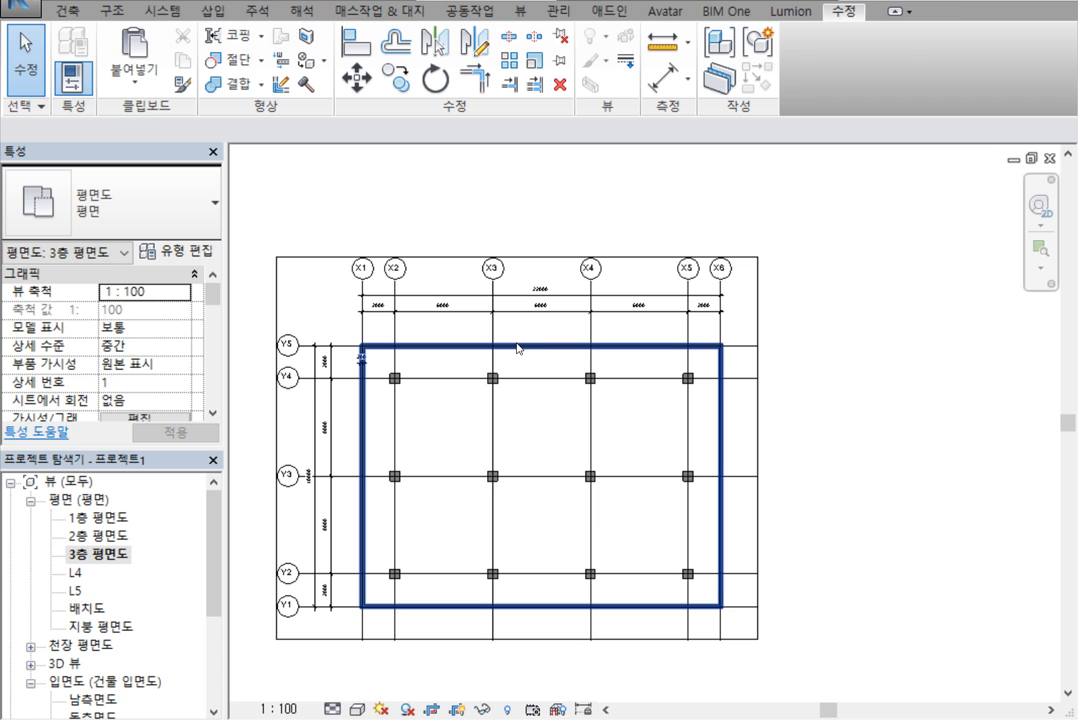
click(517, 348)
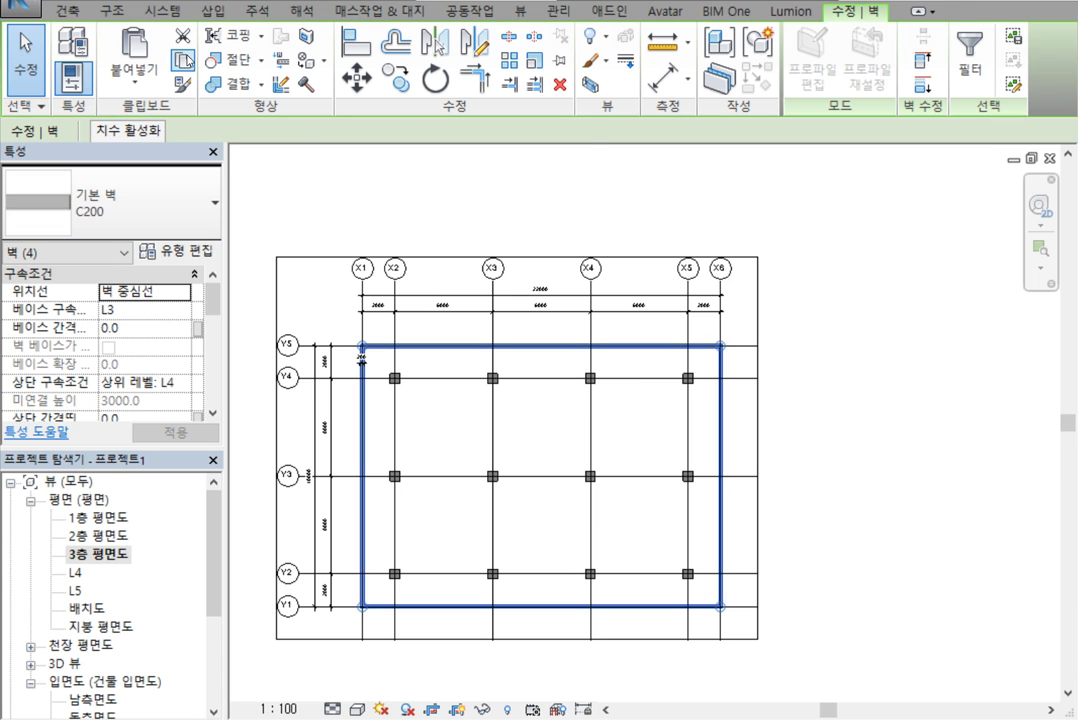
click(184, 63)
Paste the copied perimeter walls aligned to levels L1, L4, L5 and 지붕, and clear the selection.
click(134, 72)
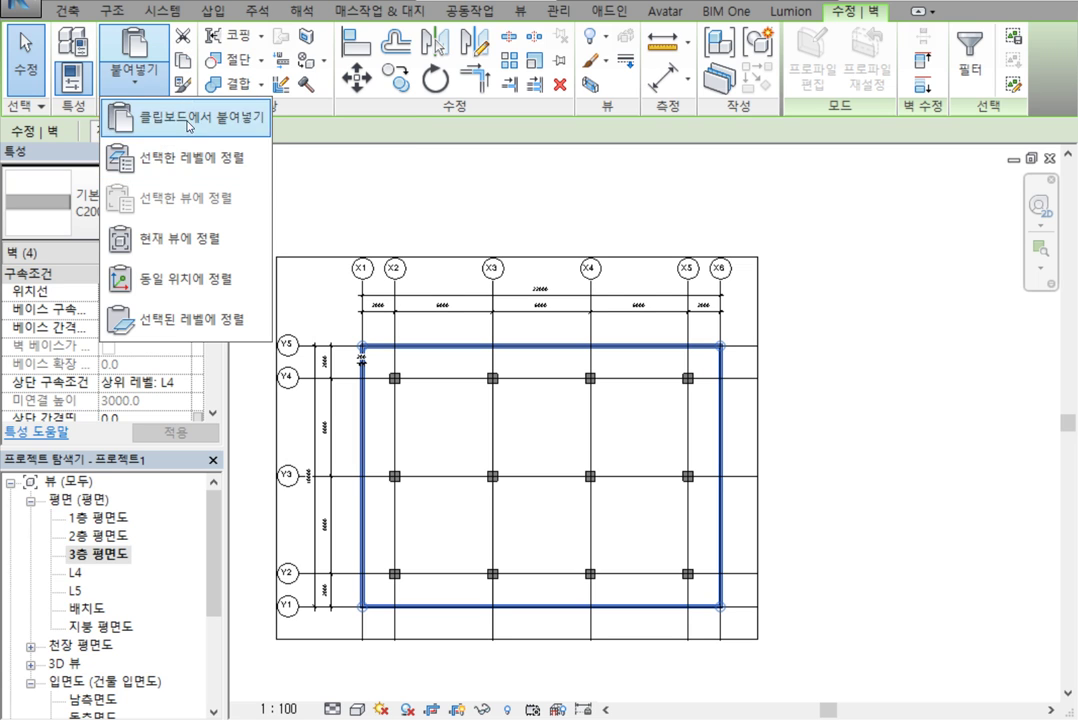
click(173, 174)
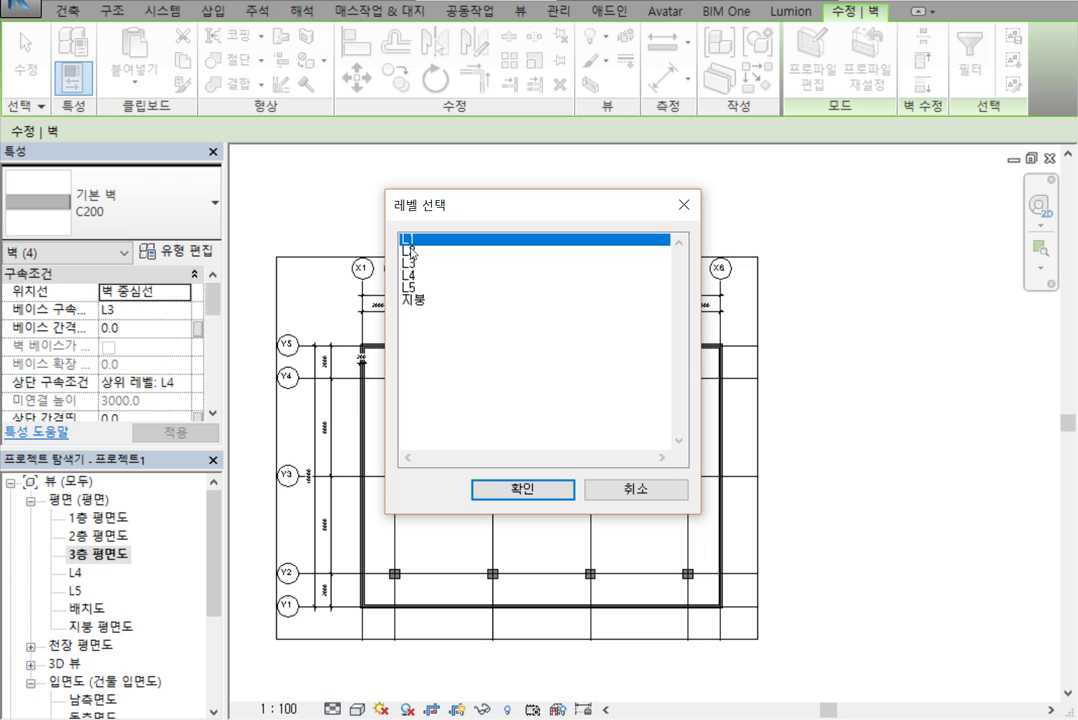
ctrl+drag(409, 275, 409, 311)
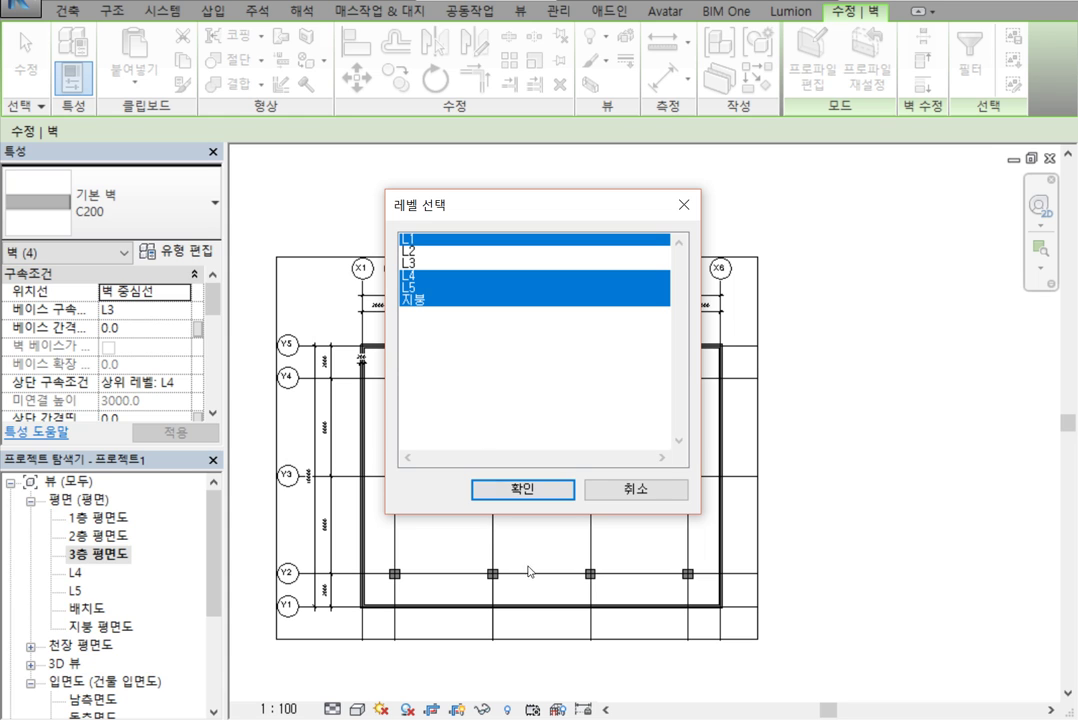
click(544, 487)
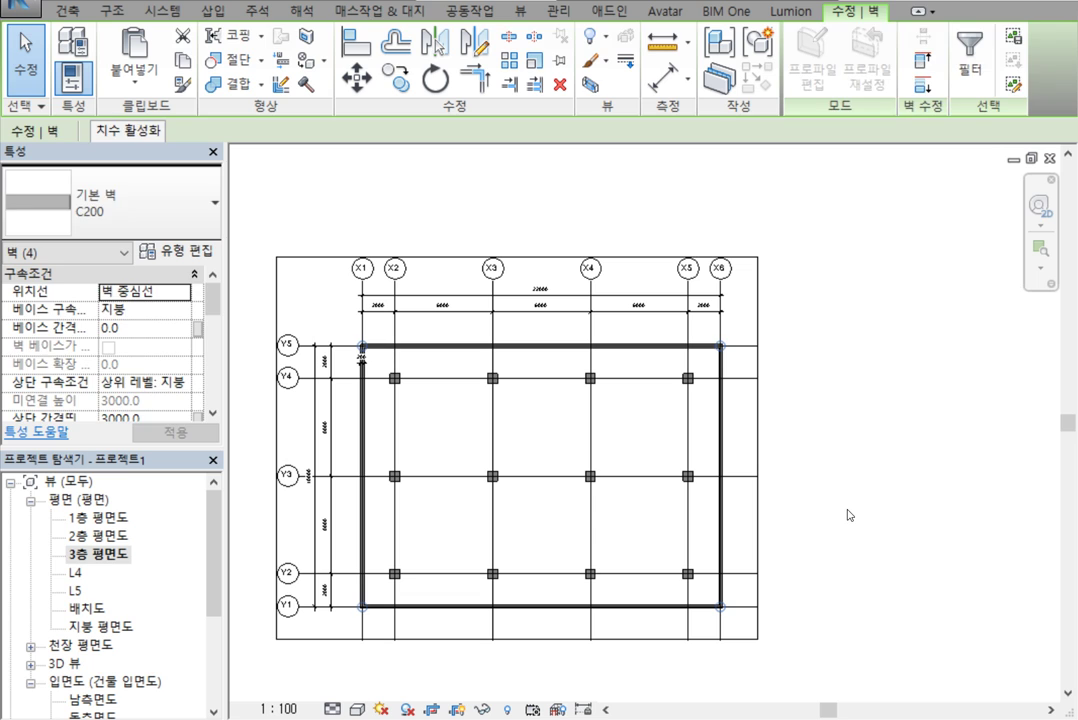
click(846, 518)
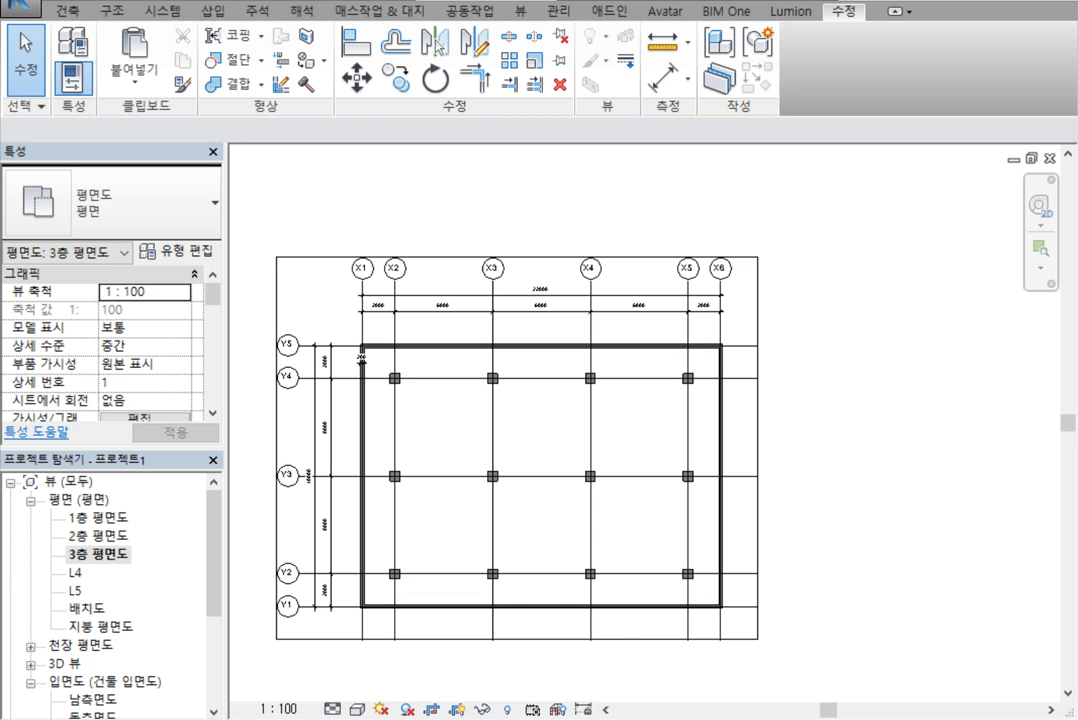
Open the default 3D view and set its visual style to 은선.
click(290, 2)
scroll(808, 496, down, 1)
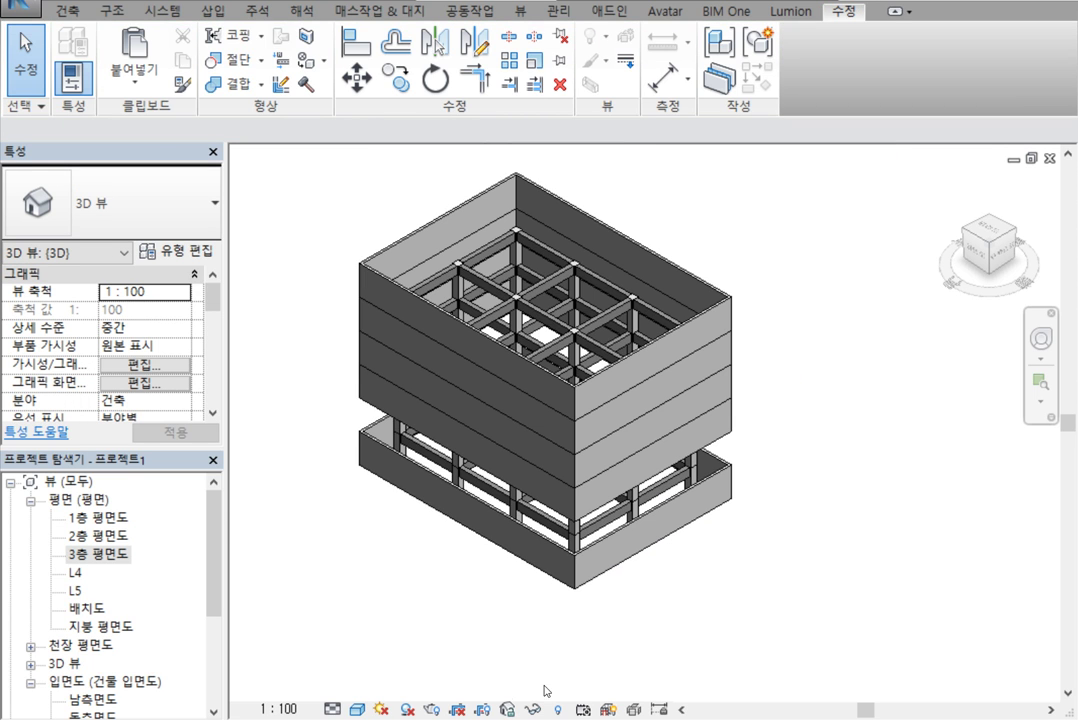
click(357, 709)
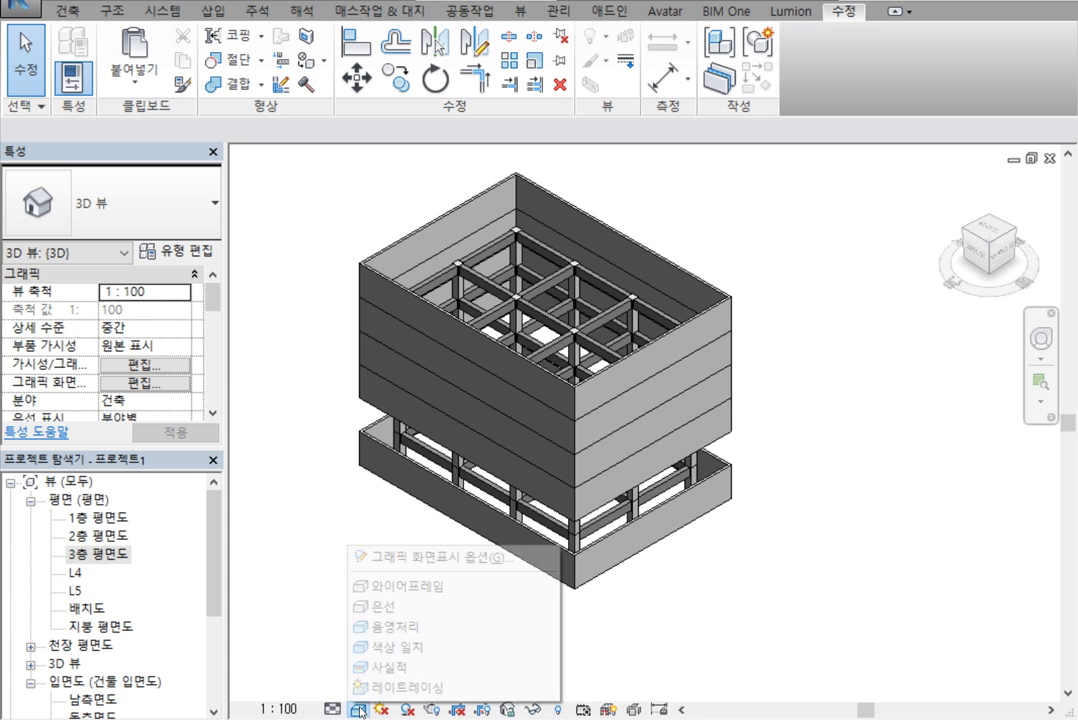
click(400, 606)
middle_drag(717, 610, 698, 584)
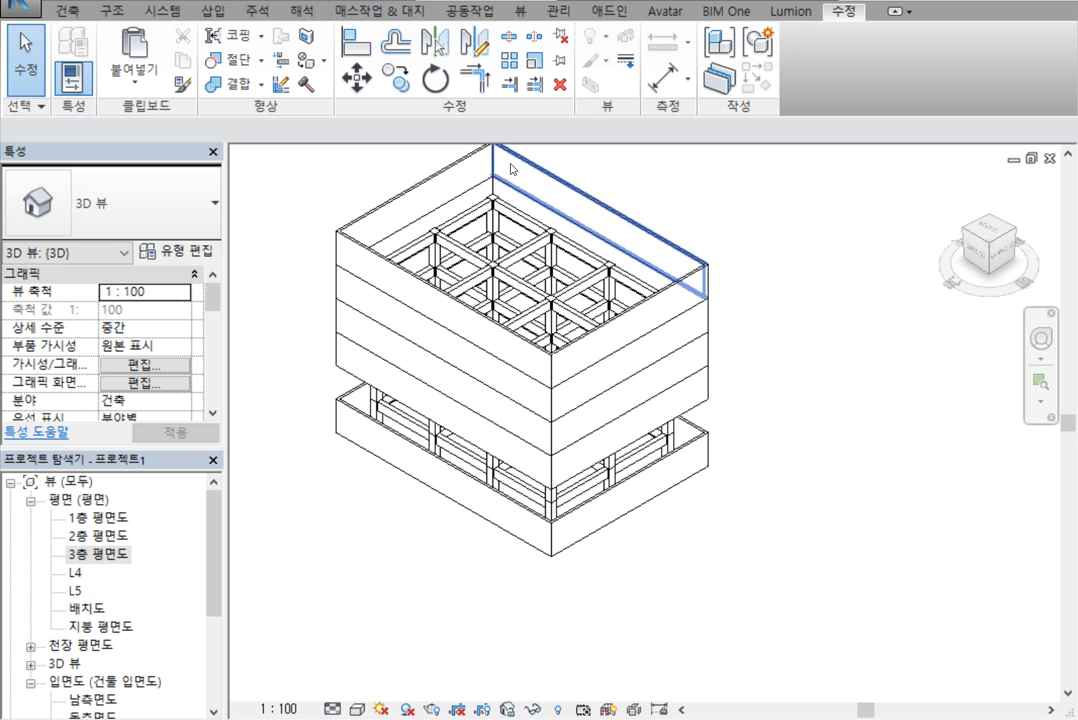
Select the chain of four roof-level walls, set their top offset to 1200, and clear the selection.
key(Tab)
click(560, 186)
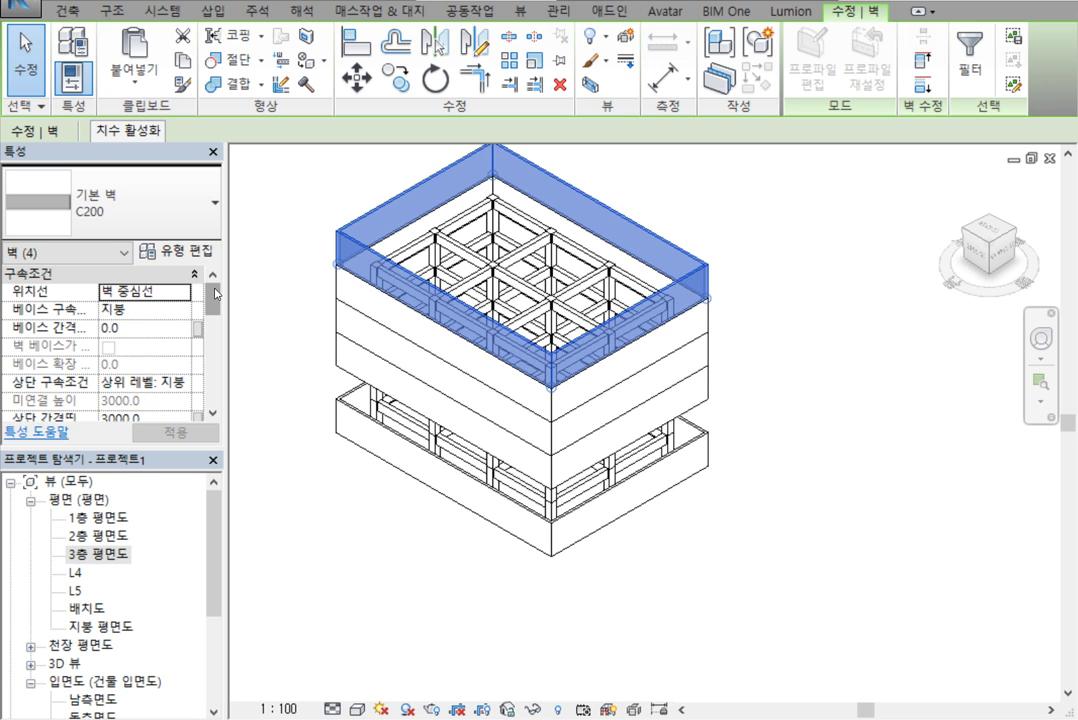
drag(216, 293, 333, 268)
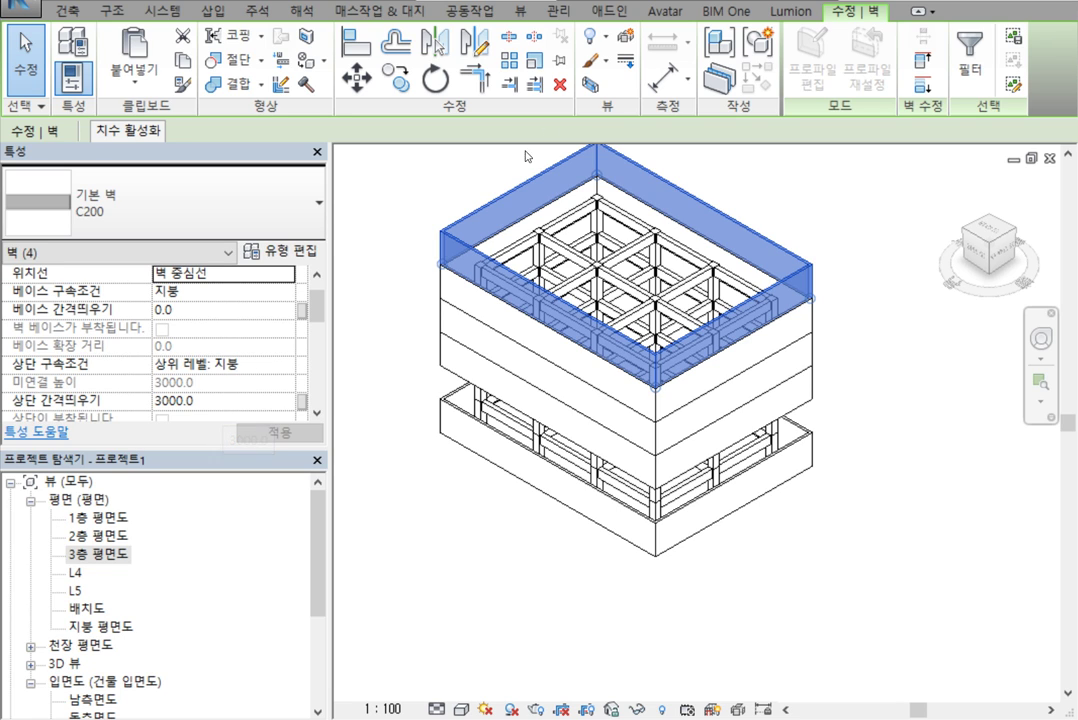
click(225, 403)
double_click(221, 403)
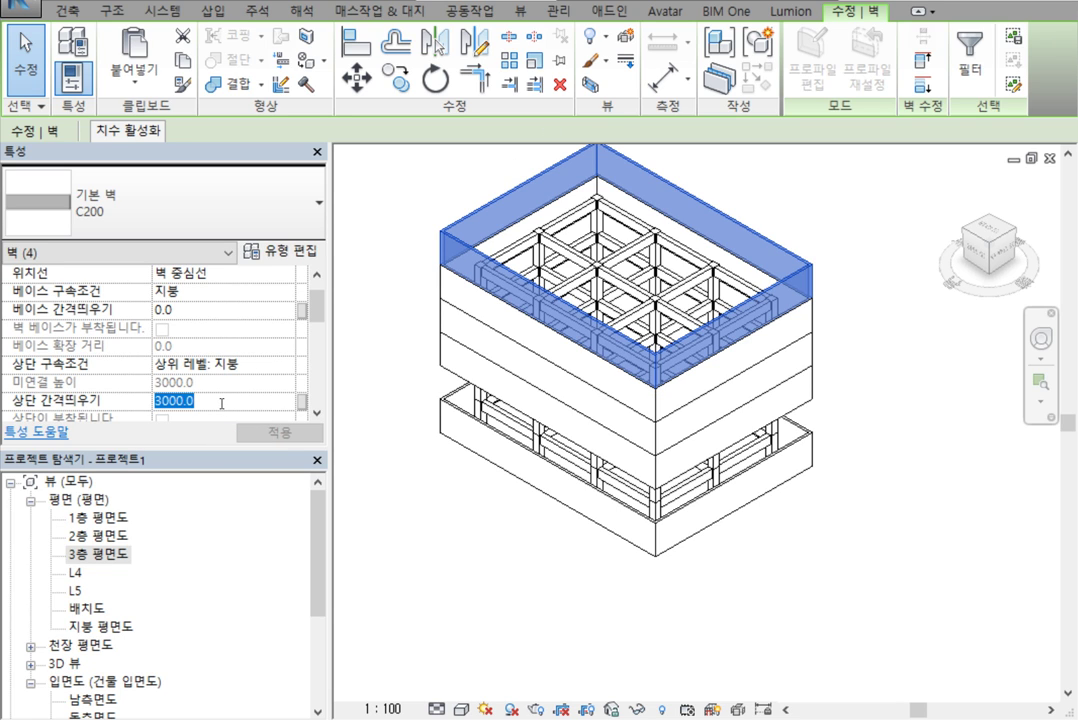
text(1200)
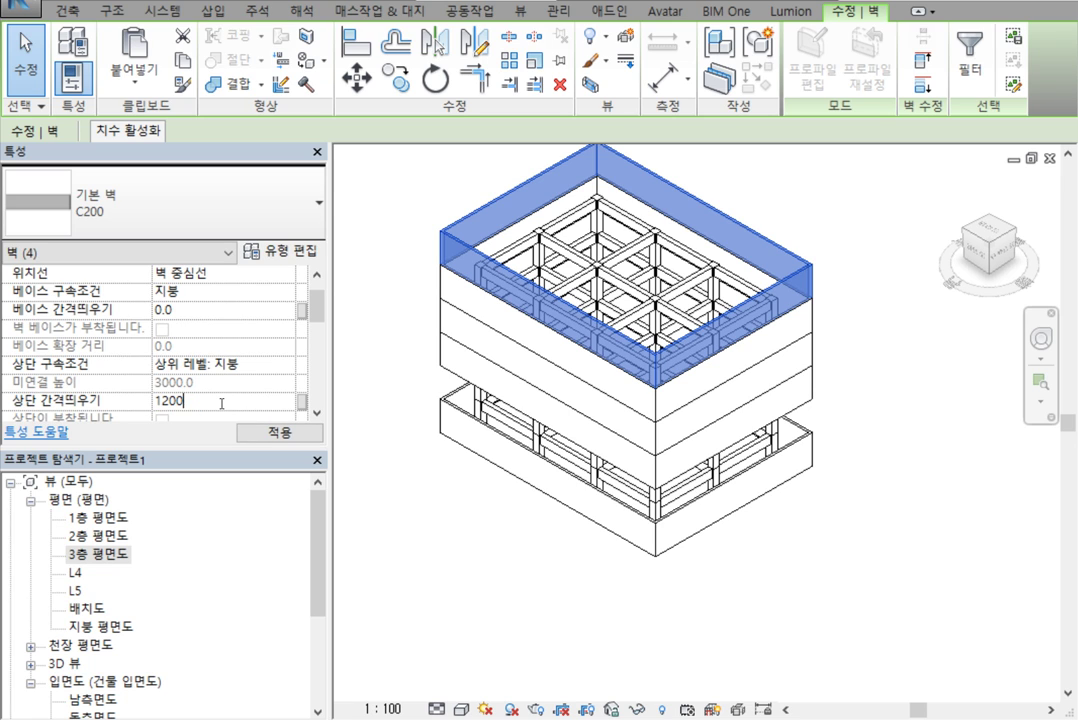
key(Return)
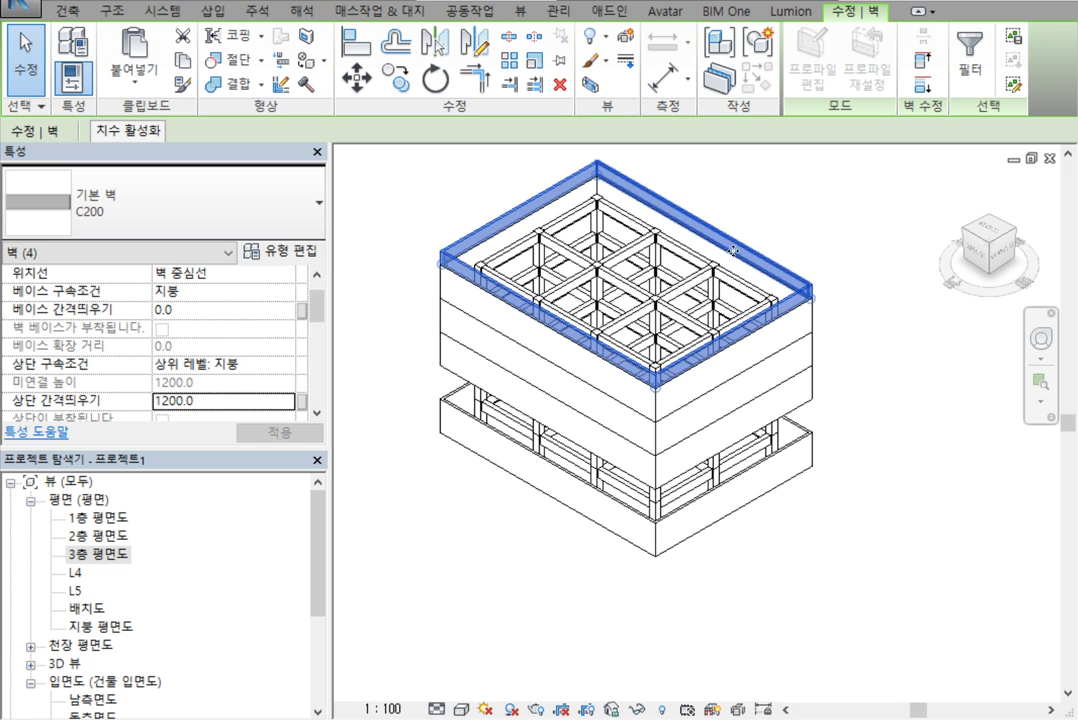
click(812, 362)
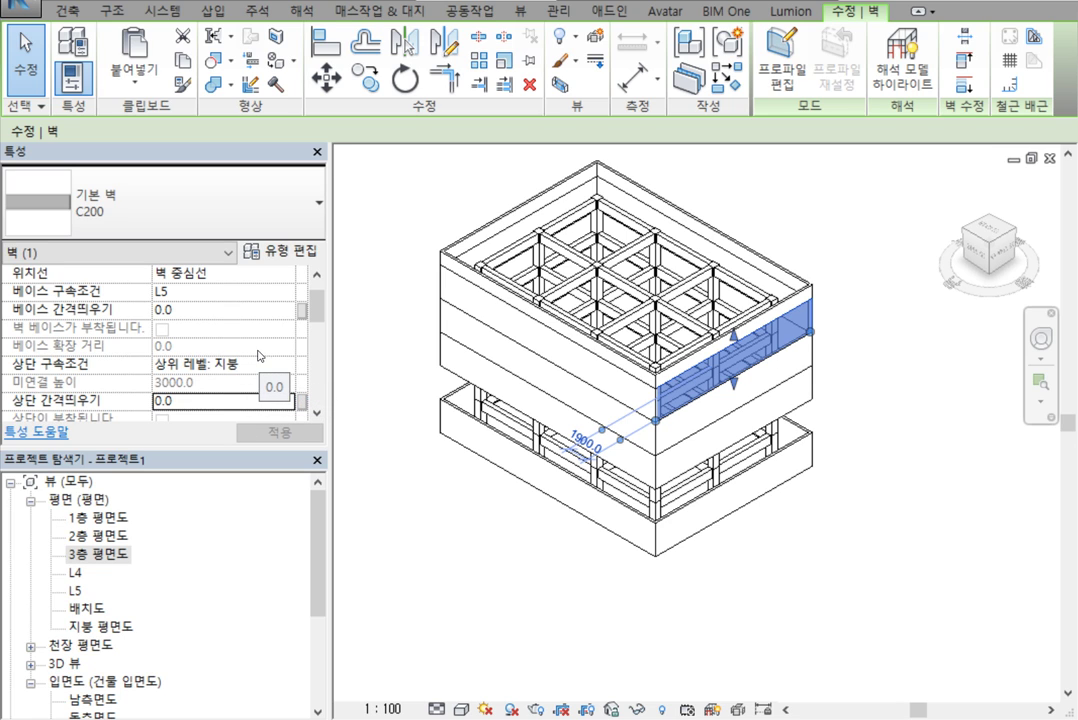
click(340, 483)
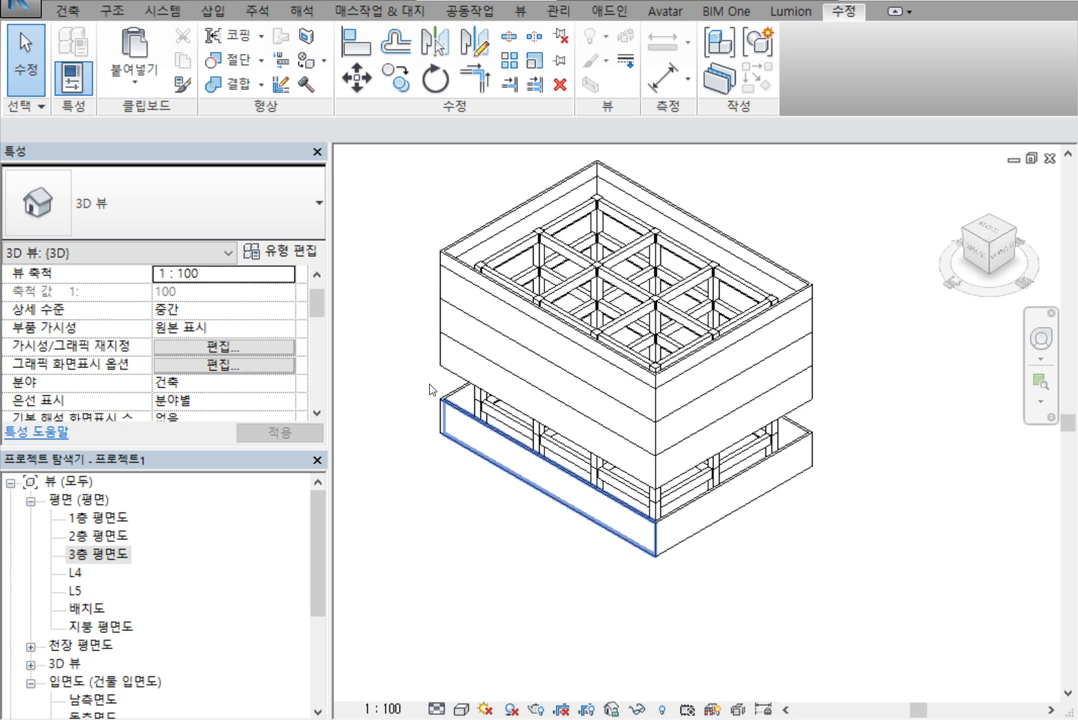
Open the 1층 평면도 floor plan view.
double_click(97, 518)
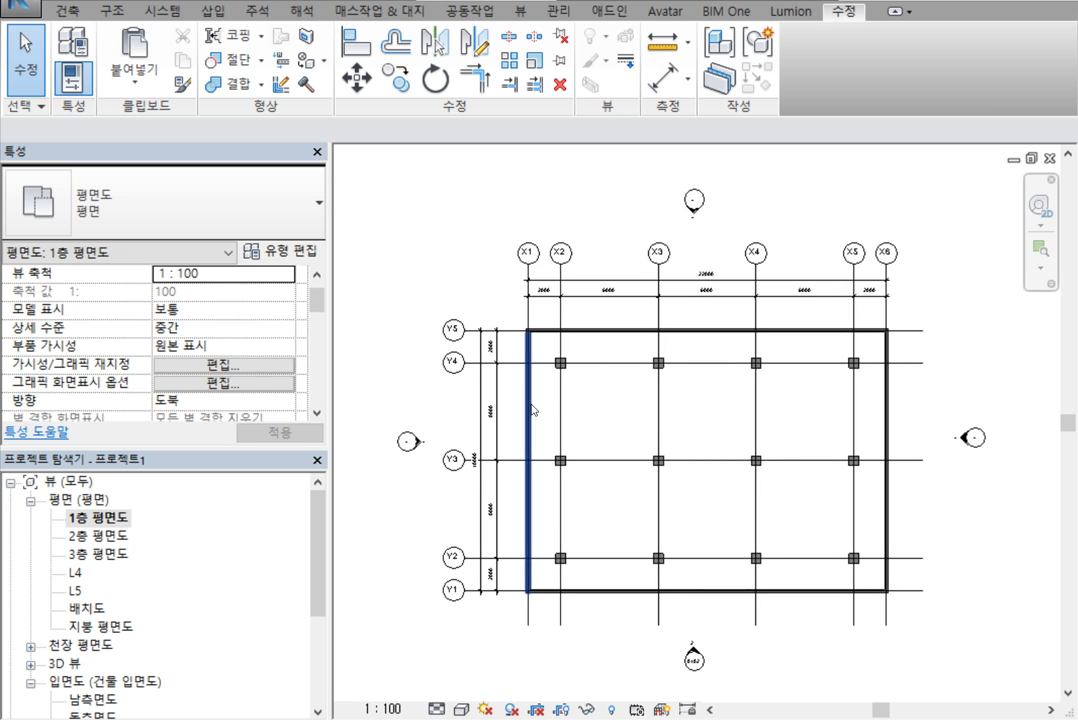
middle_drag(701, 413, 650, 420)
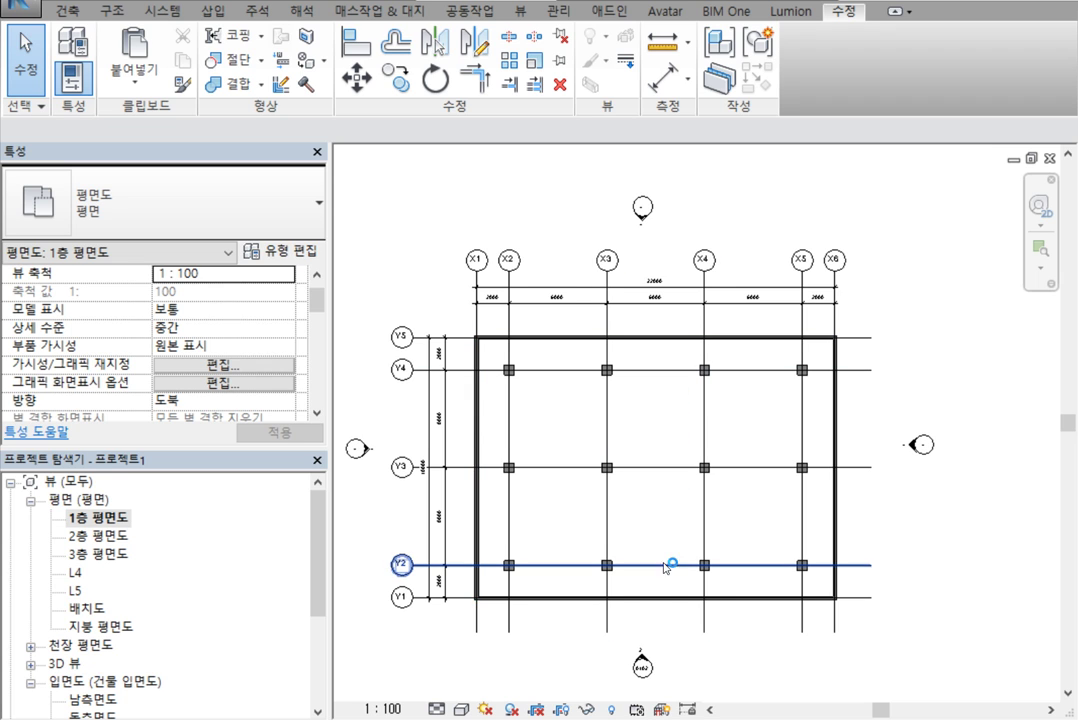
scroll(712, 276, up, 2)
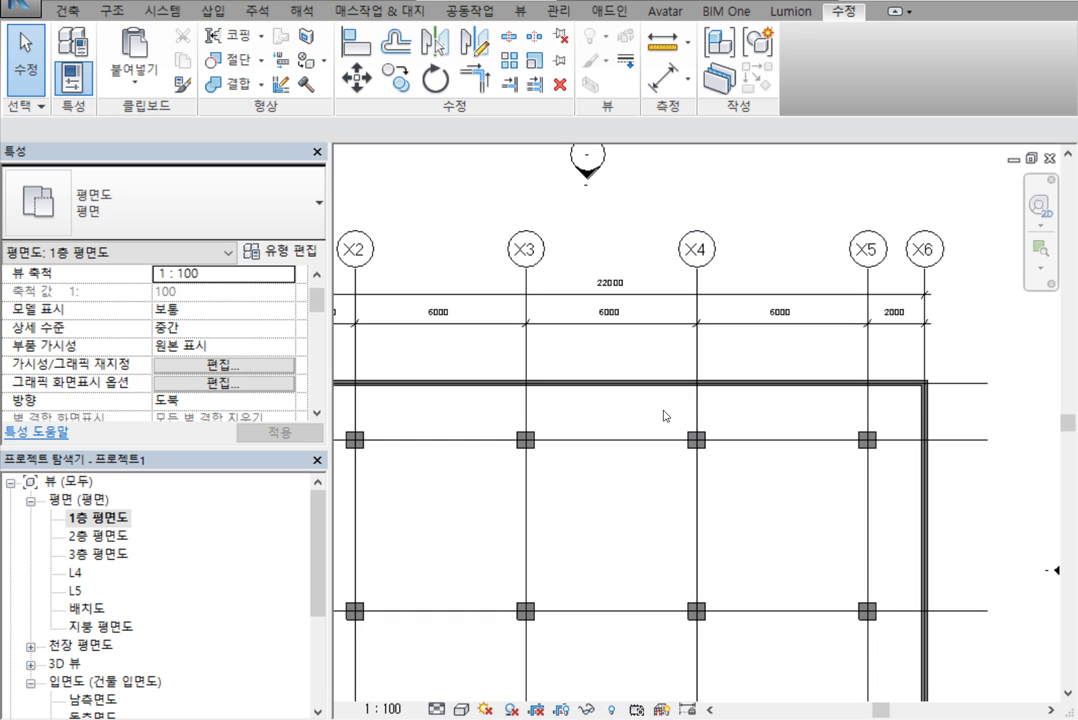
Move the first-floor C200 wall on grid X1 to between X3 and X4, about 10000 from the X6 wall, and clear the selection.
scroll(545, 440, down, 5)
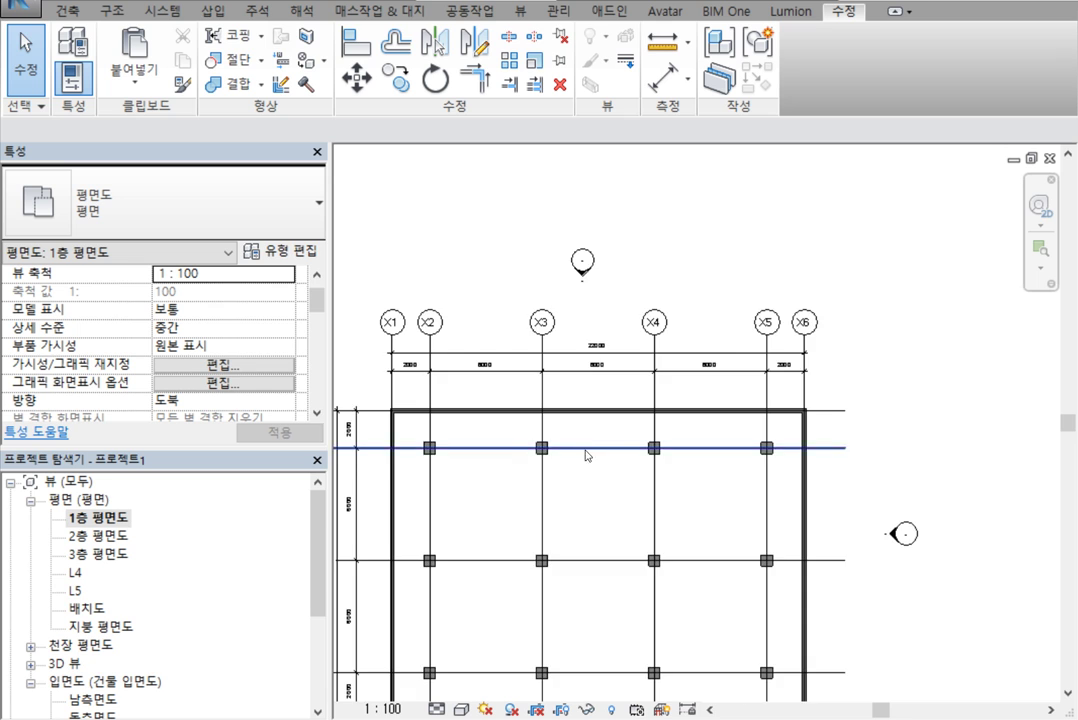
click(447, 440)
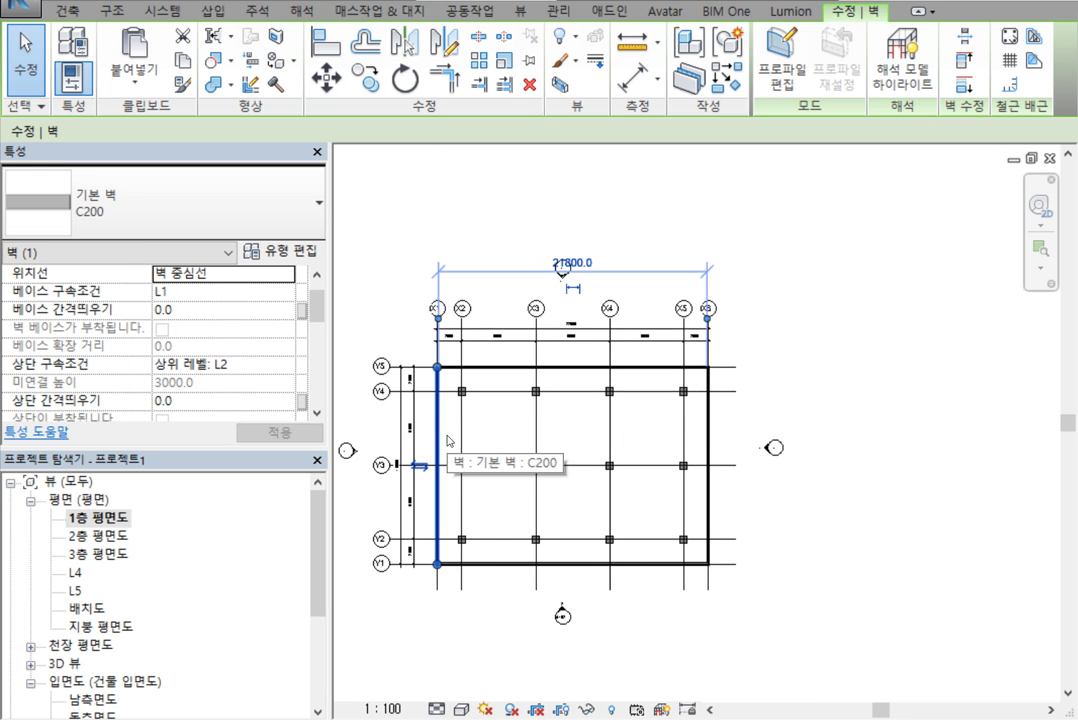
drag(445, 440, 586, 425)
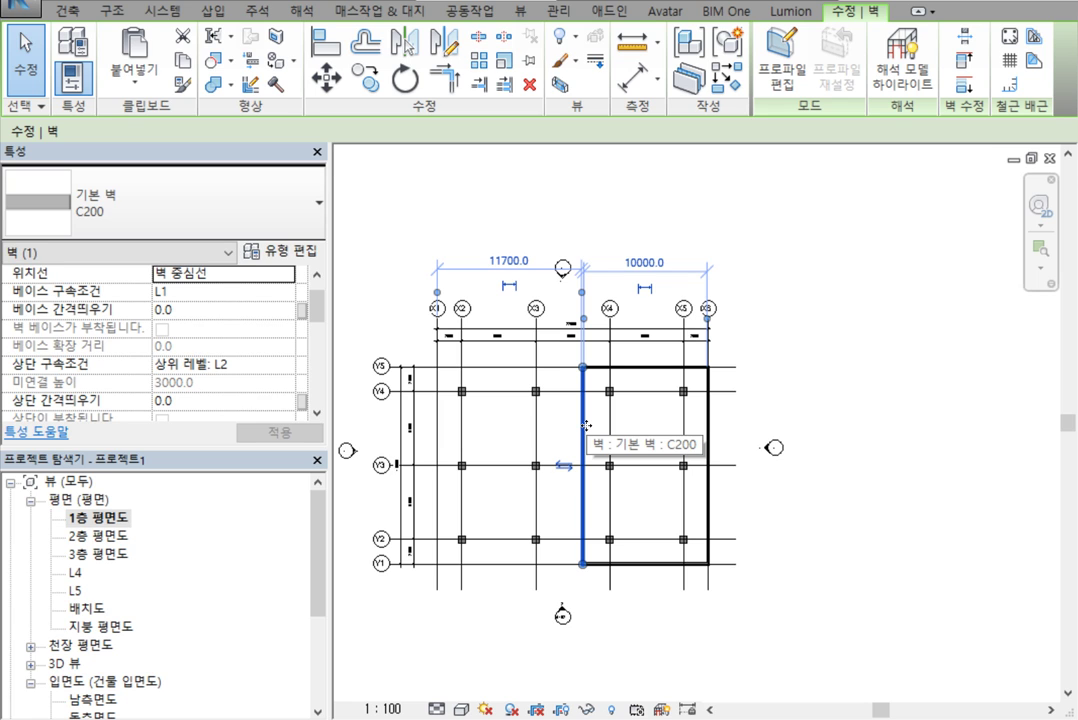
key(Escape)
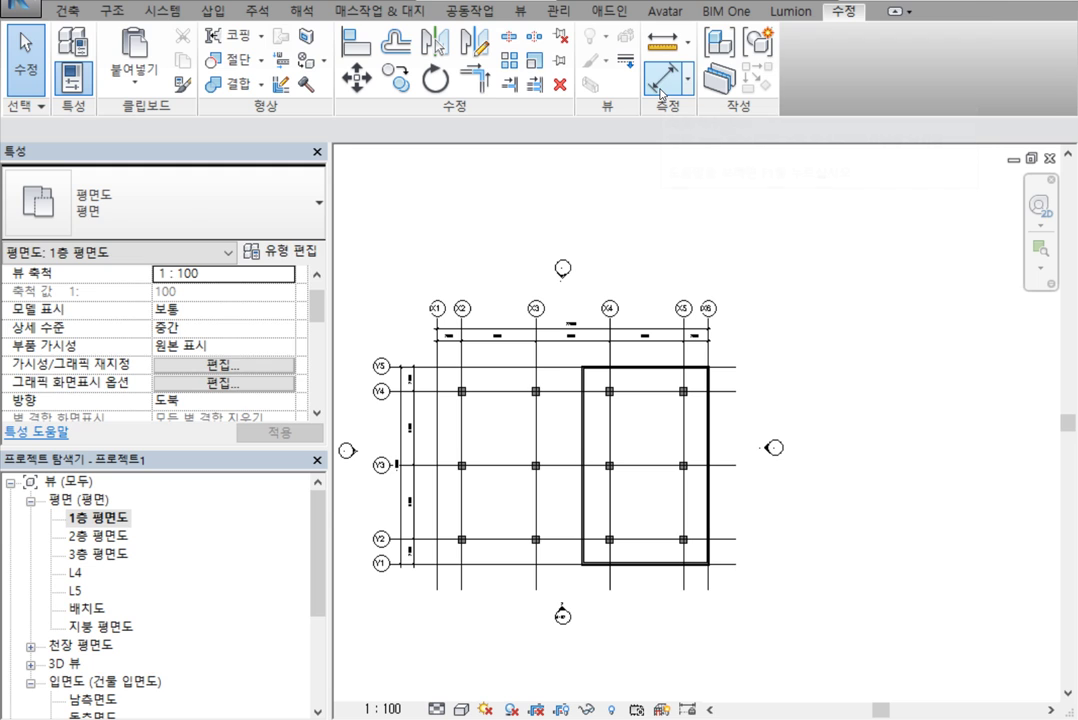
Add an aligned dimension between grid X4 and the moved wall's centerline, placing it above the plan, and end the command.
click(660, 80)
scroll(610, 425, up, 5)
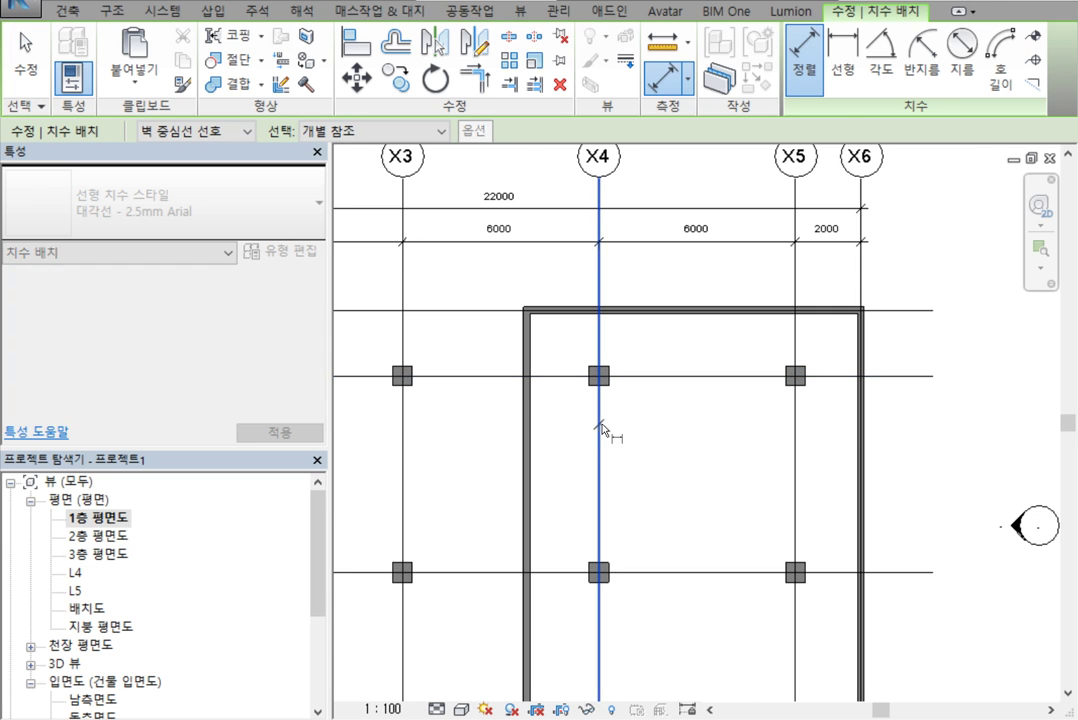
click(601, 428)
scroll(545, 345, up, 4)
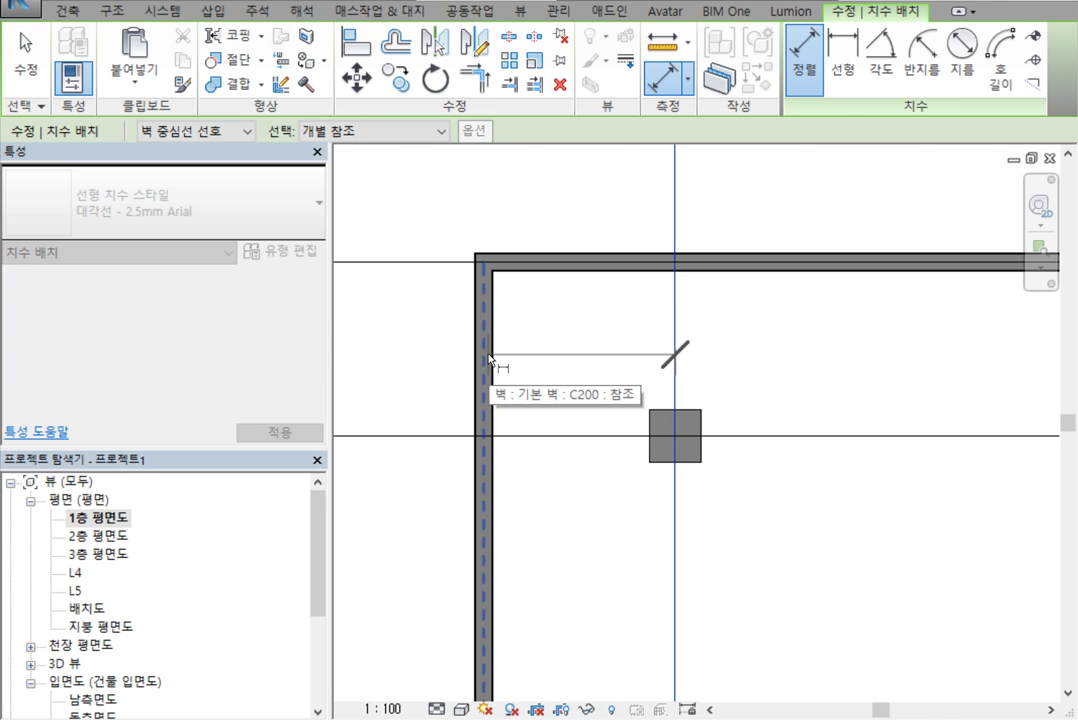
scroll(495, 370, down, 2)
click(481, 398)
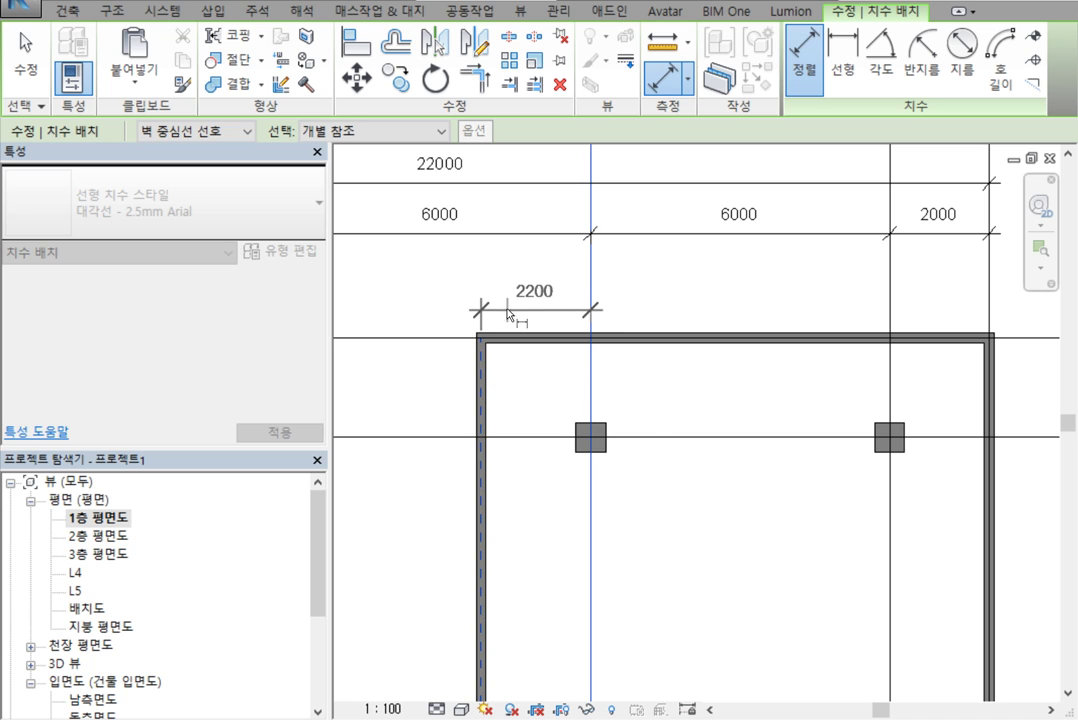
click(507, 288)
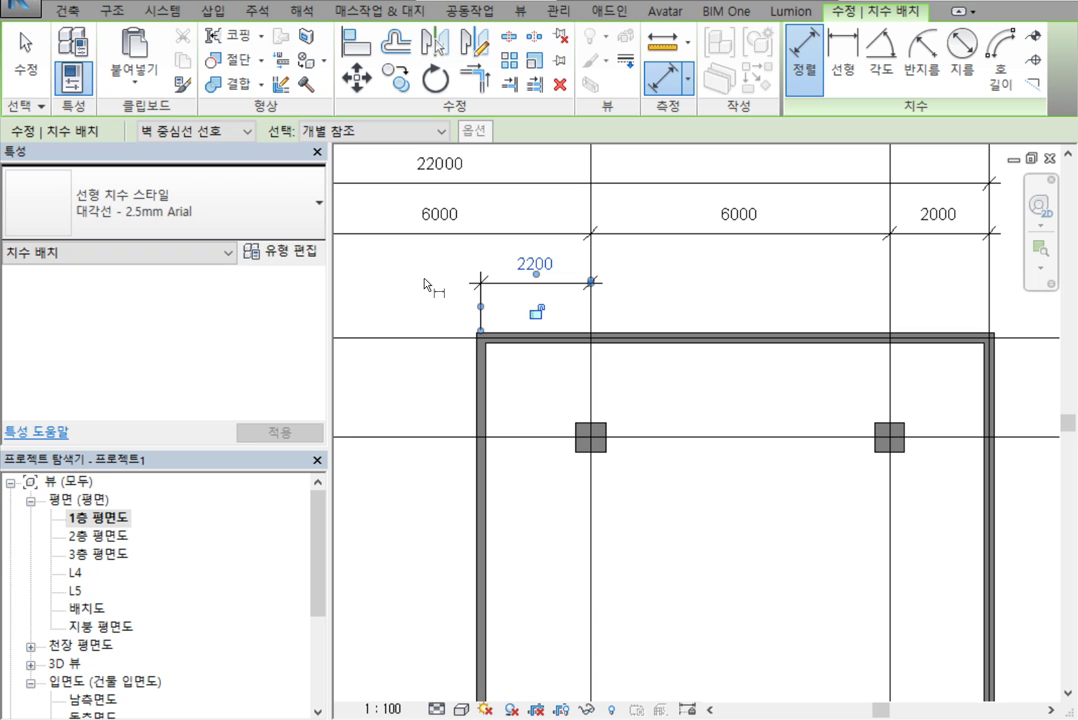
key(Escape)
key(Escape)
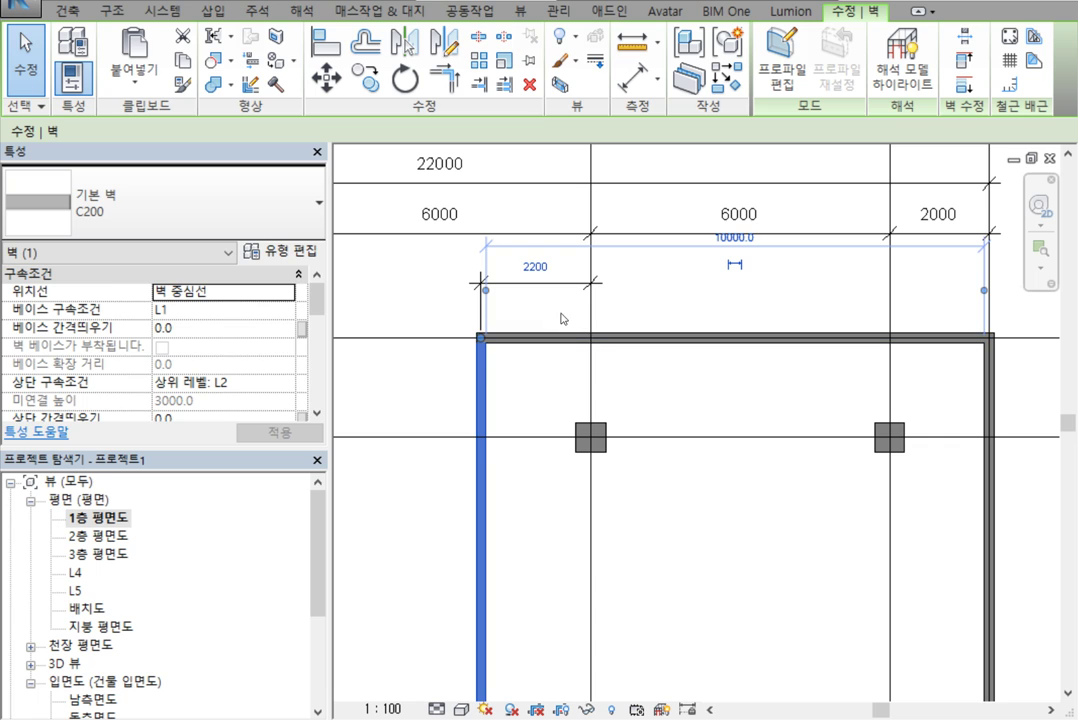
Select the moved wall, set its dimensioned distance from grid X4 to 2000, and clear the selection.
click(537, 267)
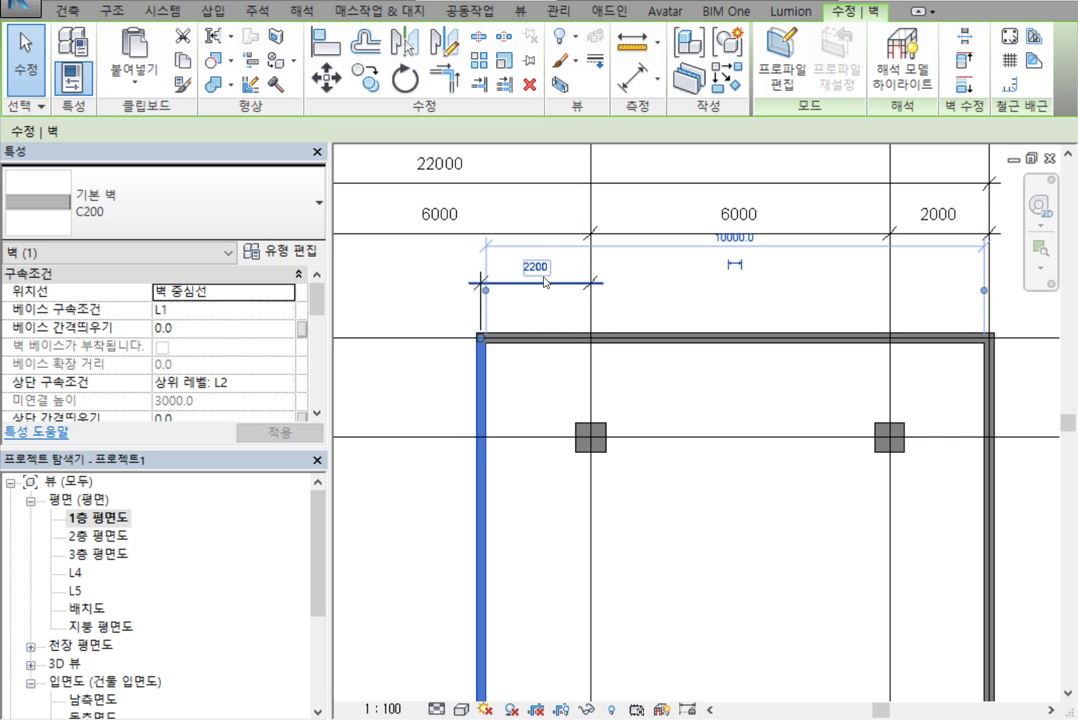
click(538, 268)
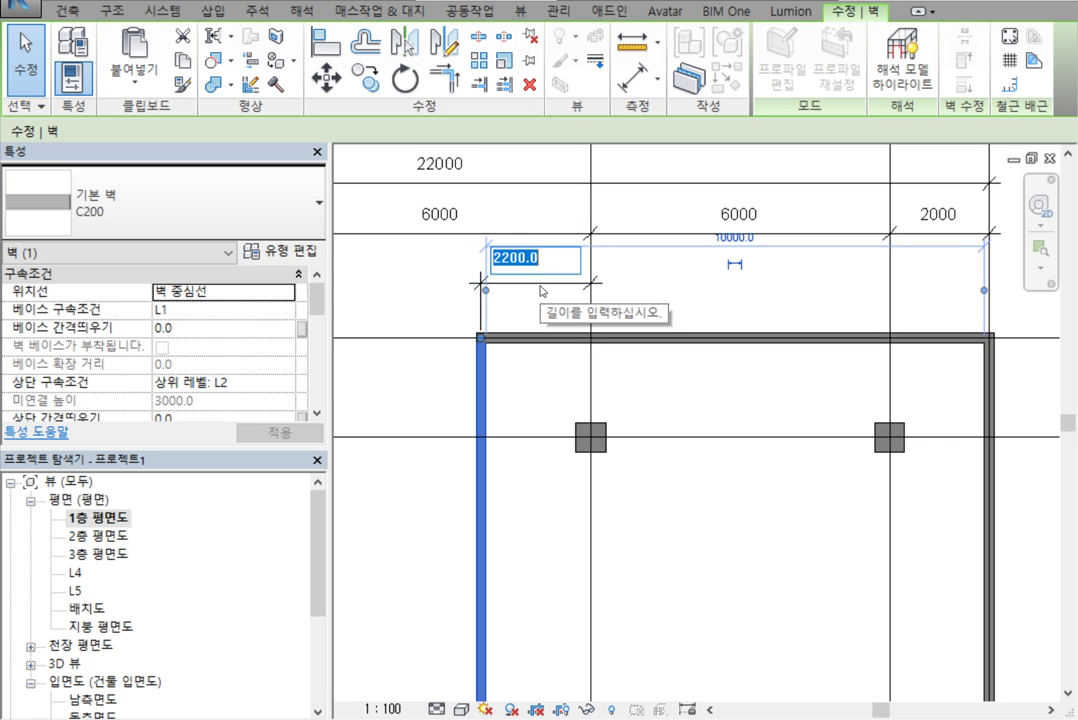
text(2000)
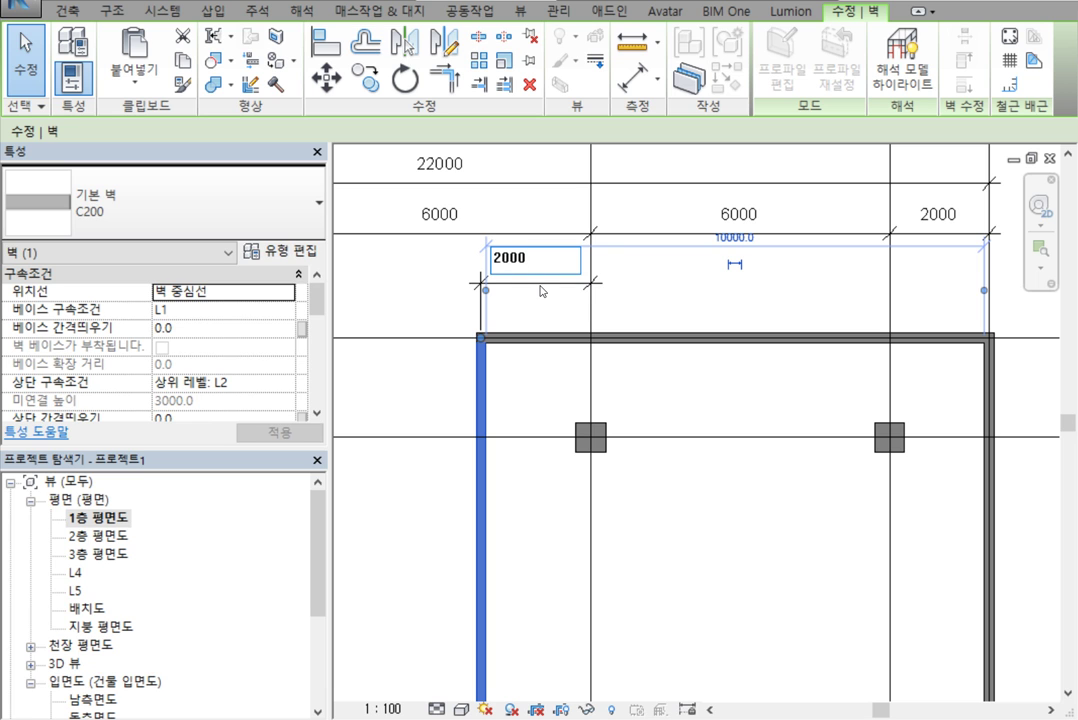
key(Return)
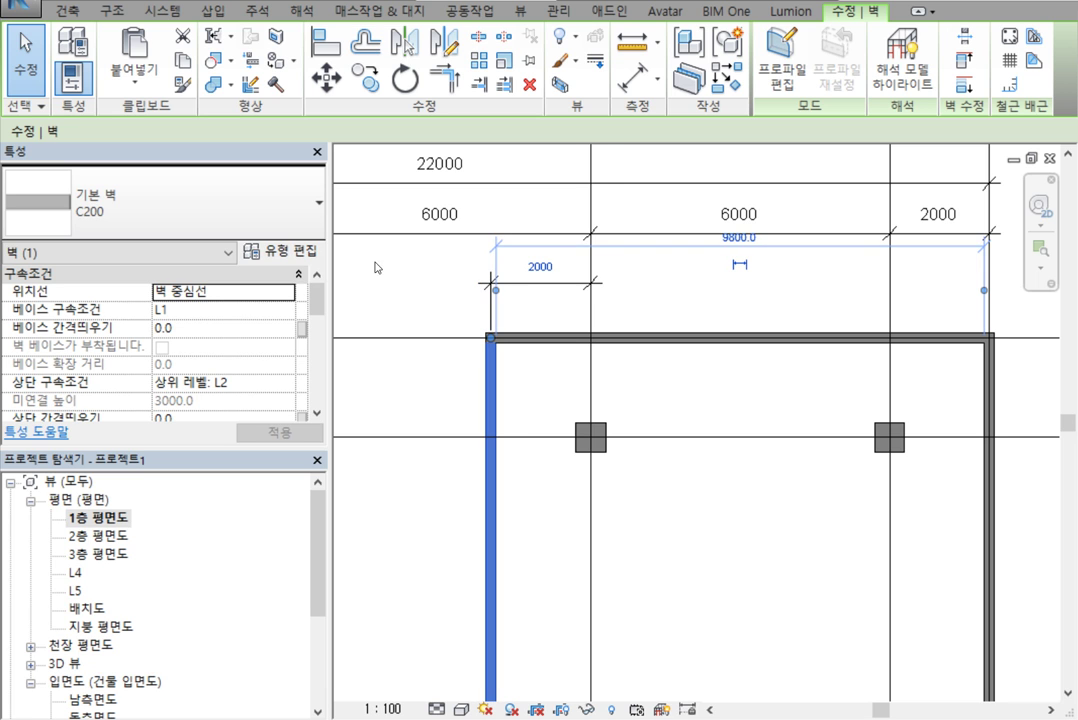
click(664, 585)
Open the 3D view and examine the shortened first-floor wall enclosure beneath the upper floors.
scroll(727, 561, down, 4)
middle_drag(727, 561, 721, 459)
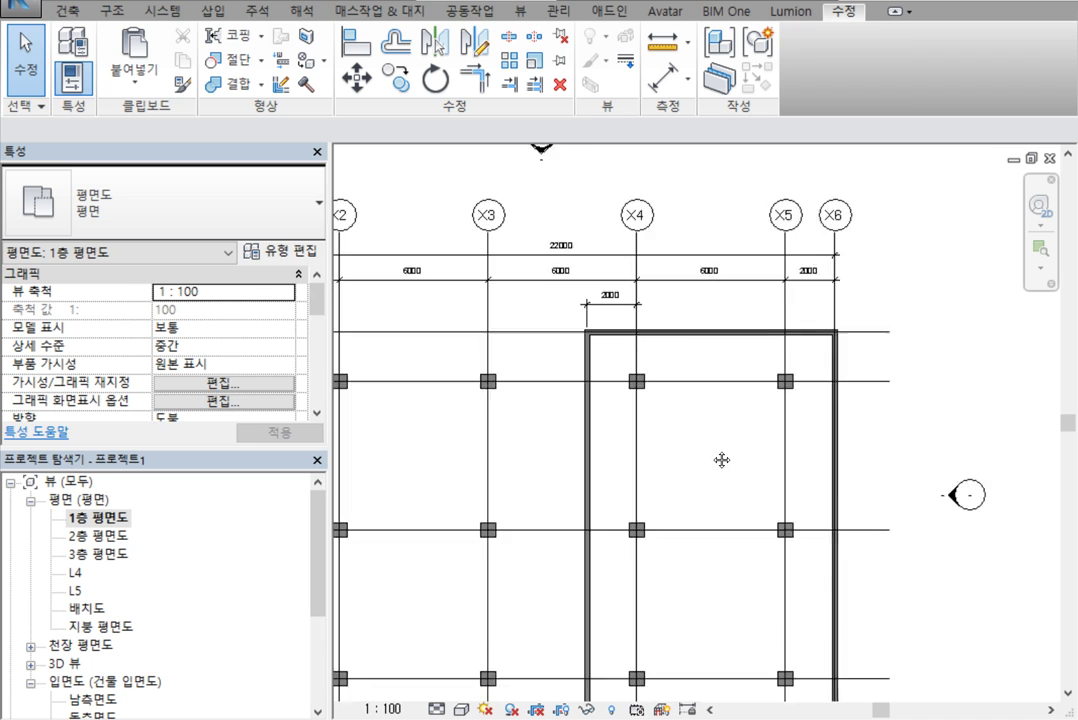
scroll(721, 459, down, 3)
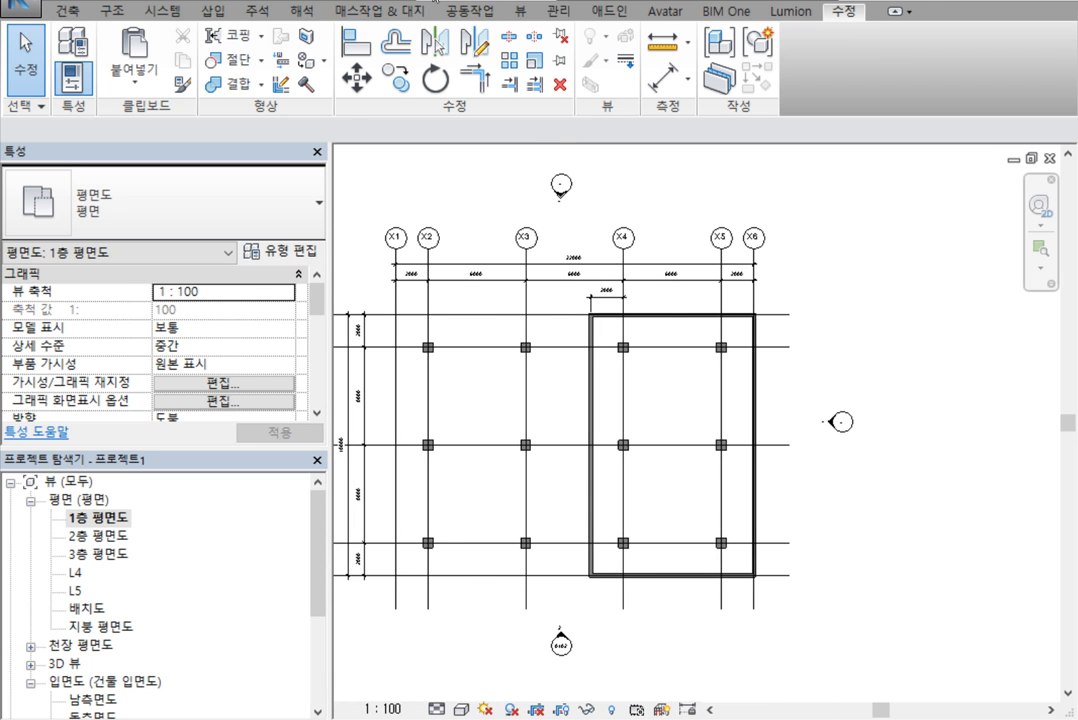
click(345, 1)
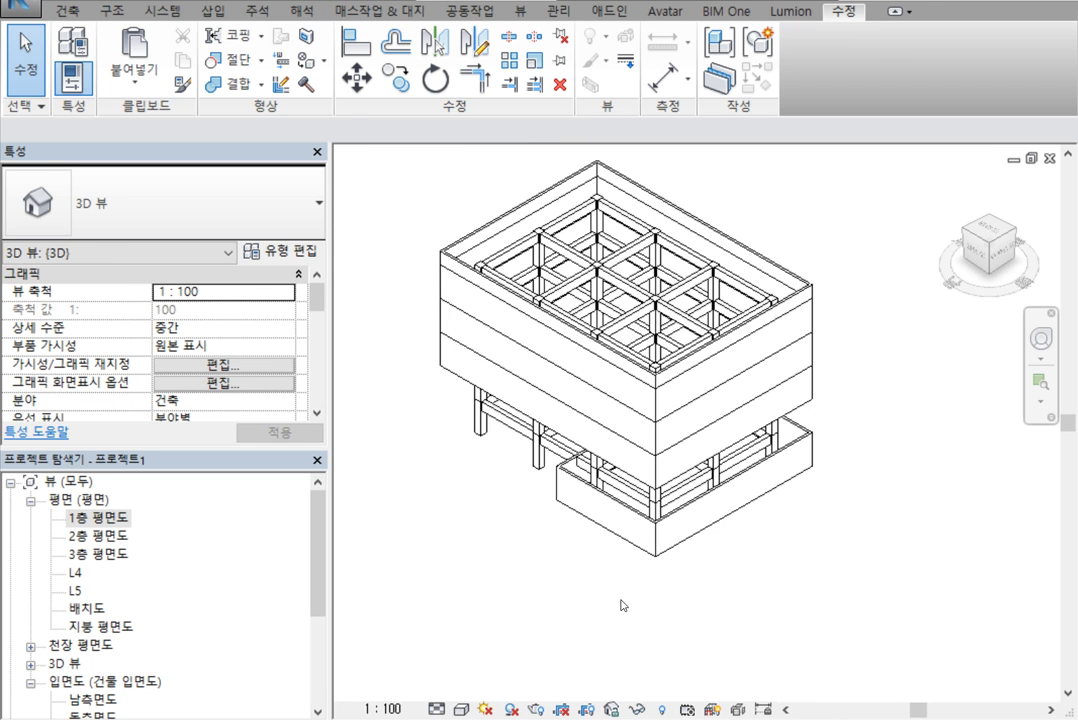
scroll(640, 595, up, 3)
scroll(660, 590, down, 3)
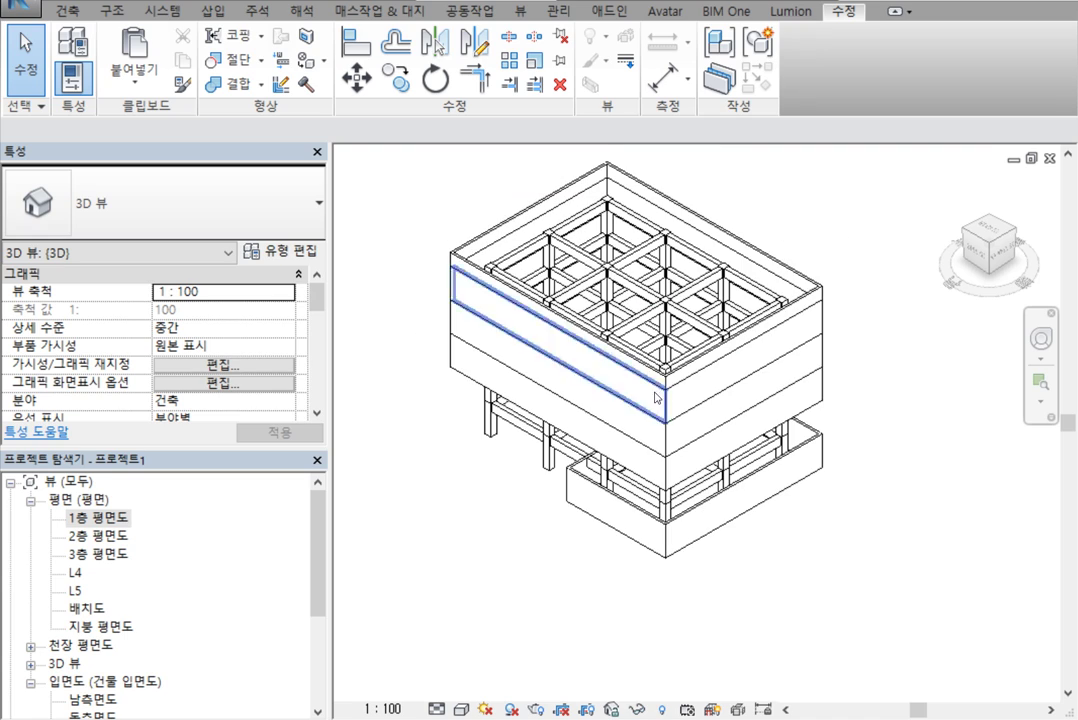
shift+middle_drag(583, 587, 556, 508)
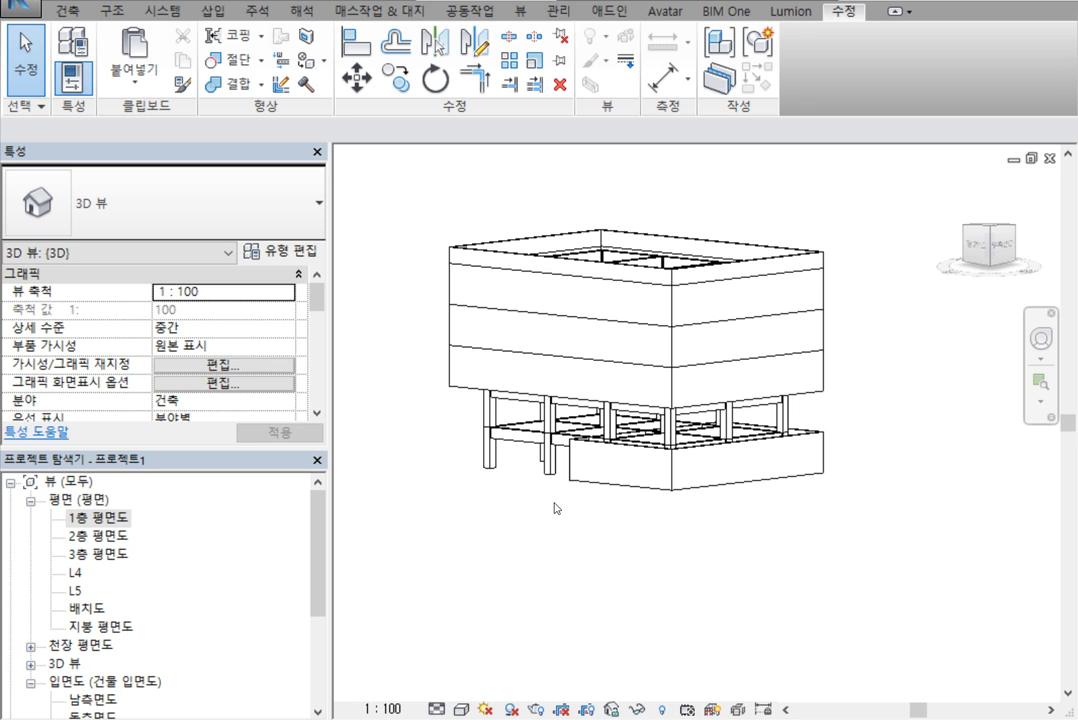
In the 1층 평면도 view, copy the chain of four first-floor walls and paste it aligned to level L2.
double_click(98, 518)
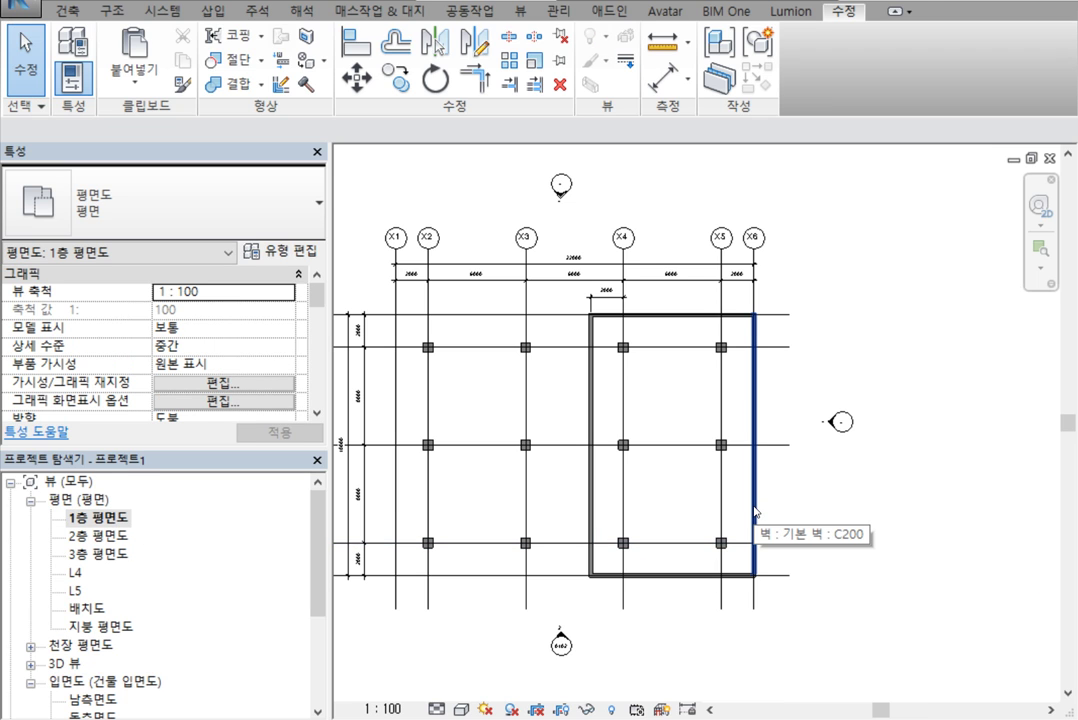
key(Tab)
click(753, 505)
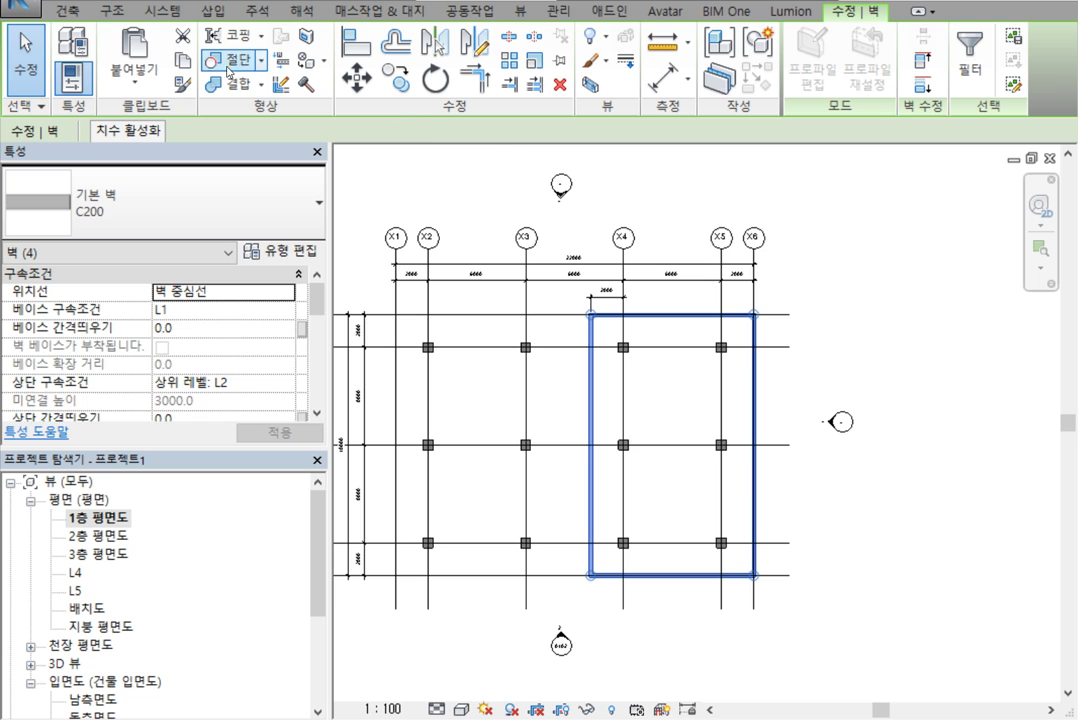
click(134, 72)
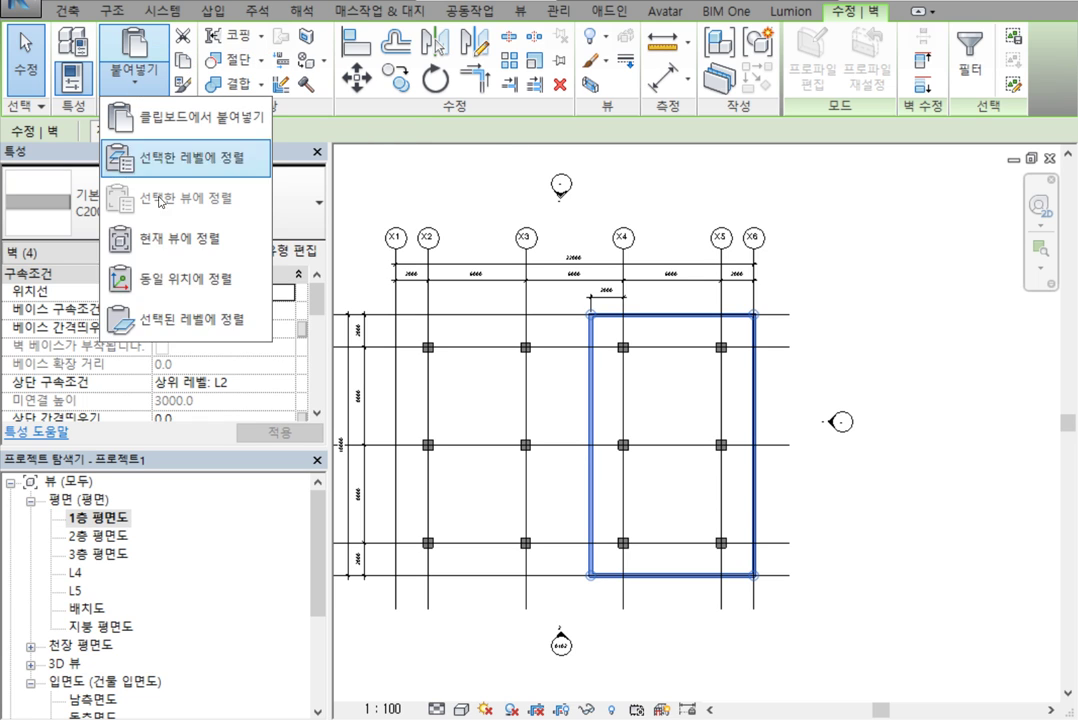
click(205, 168)
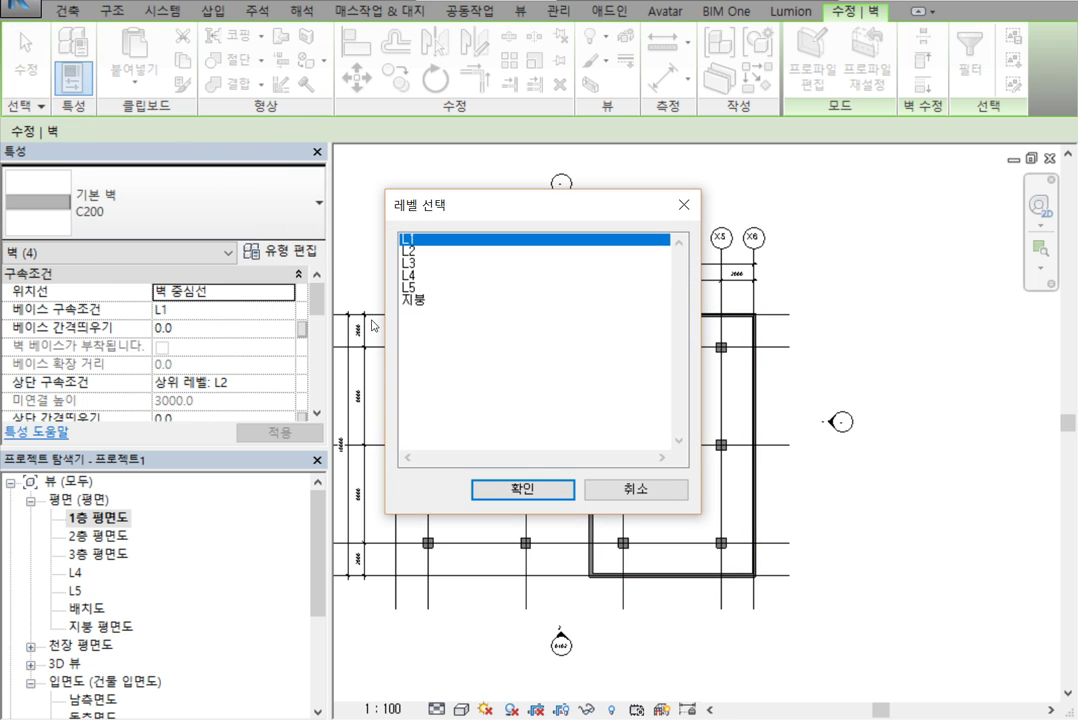
key(Down)
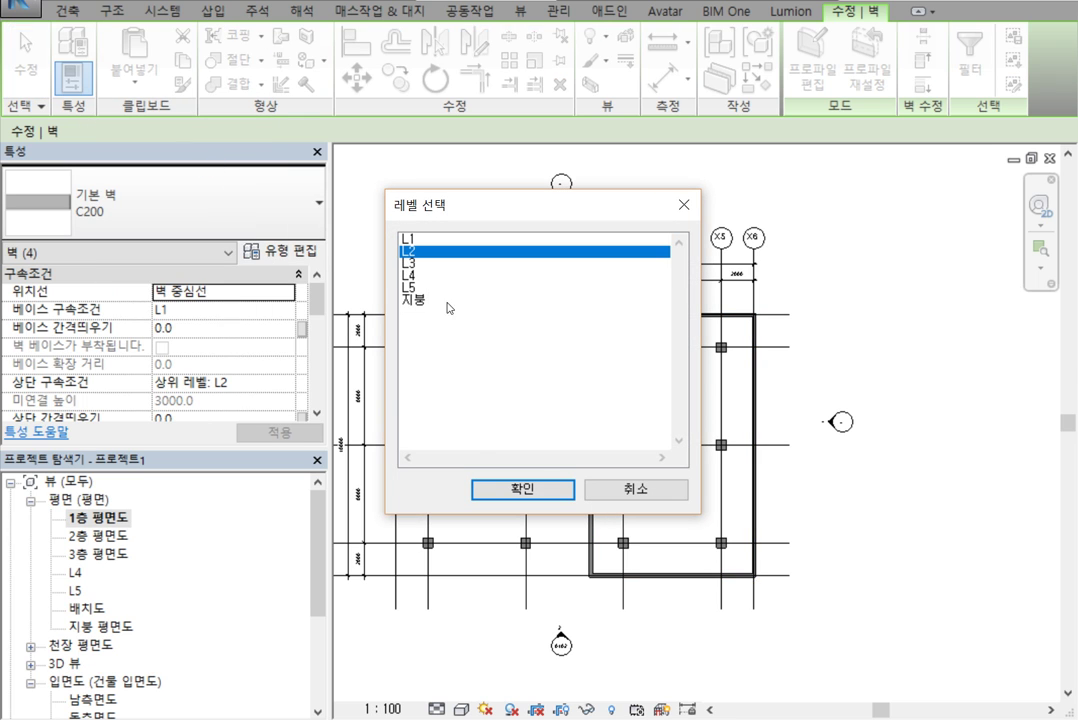
click(511, 486)
click(905, 506)
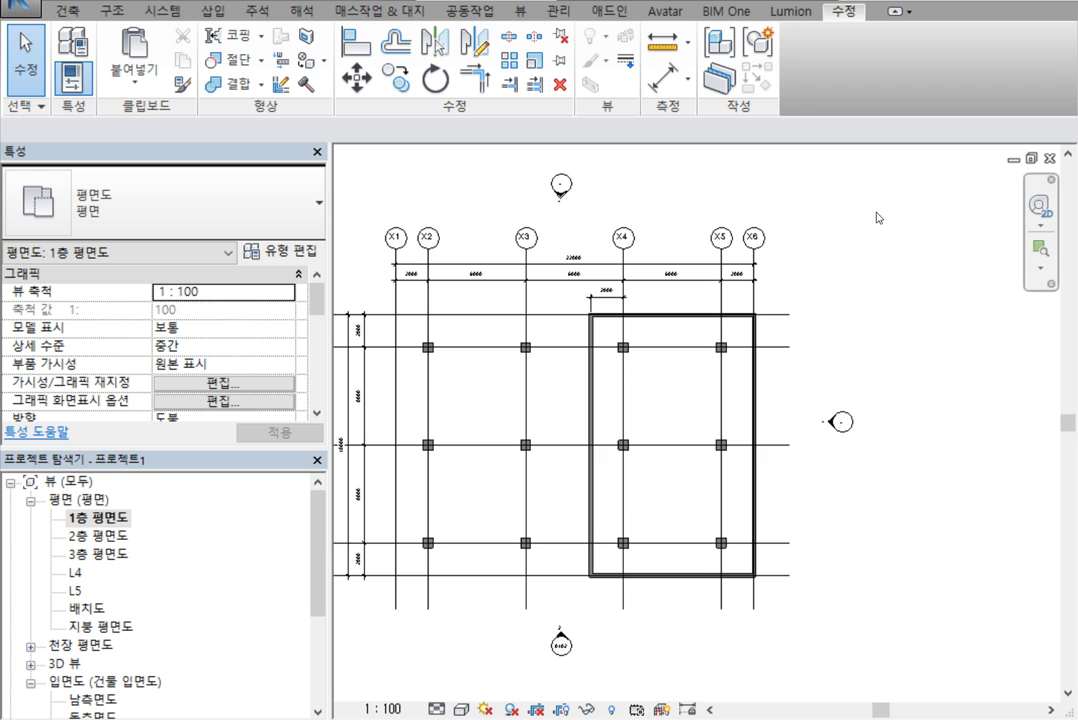
In the 3D view, select all C200 wall instances visible in the view and delete them.
click(303, 1)
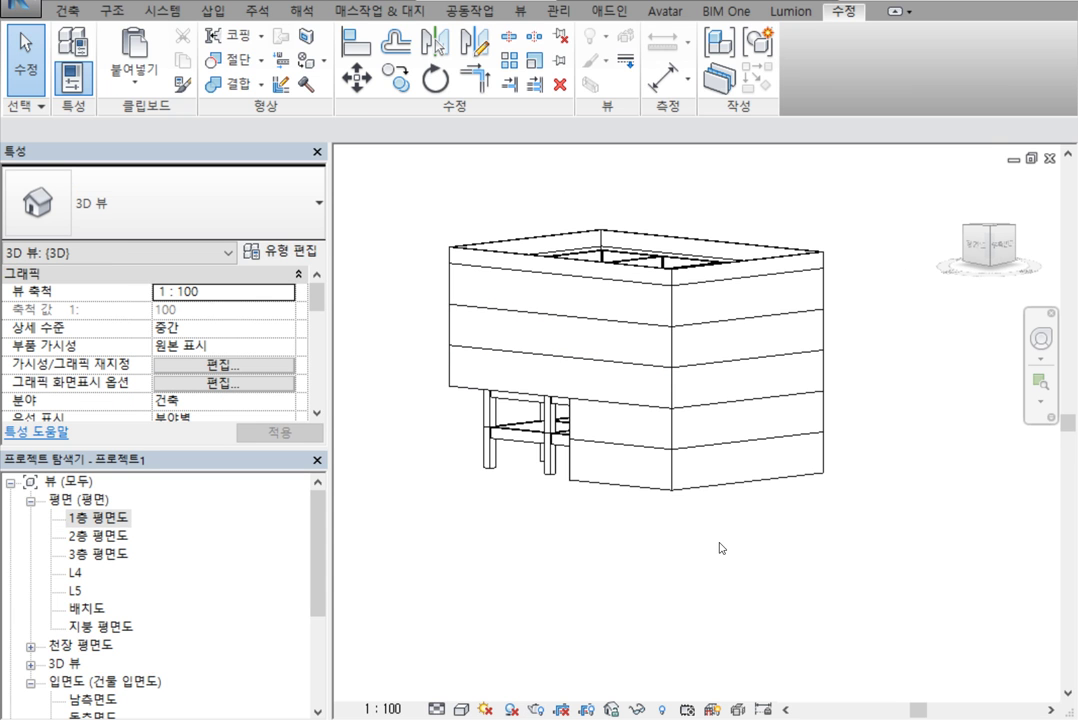
shift+middle_drag(583, 632, 698, 559)
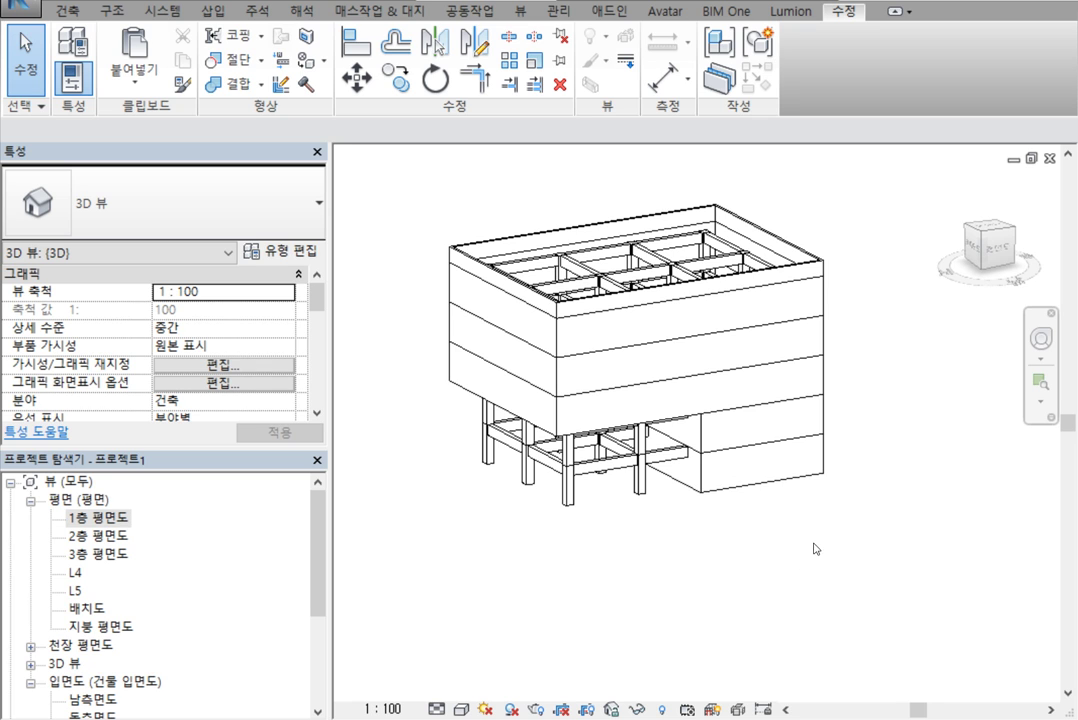
right_click(773, 487)
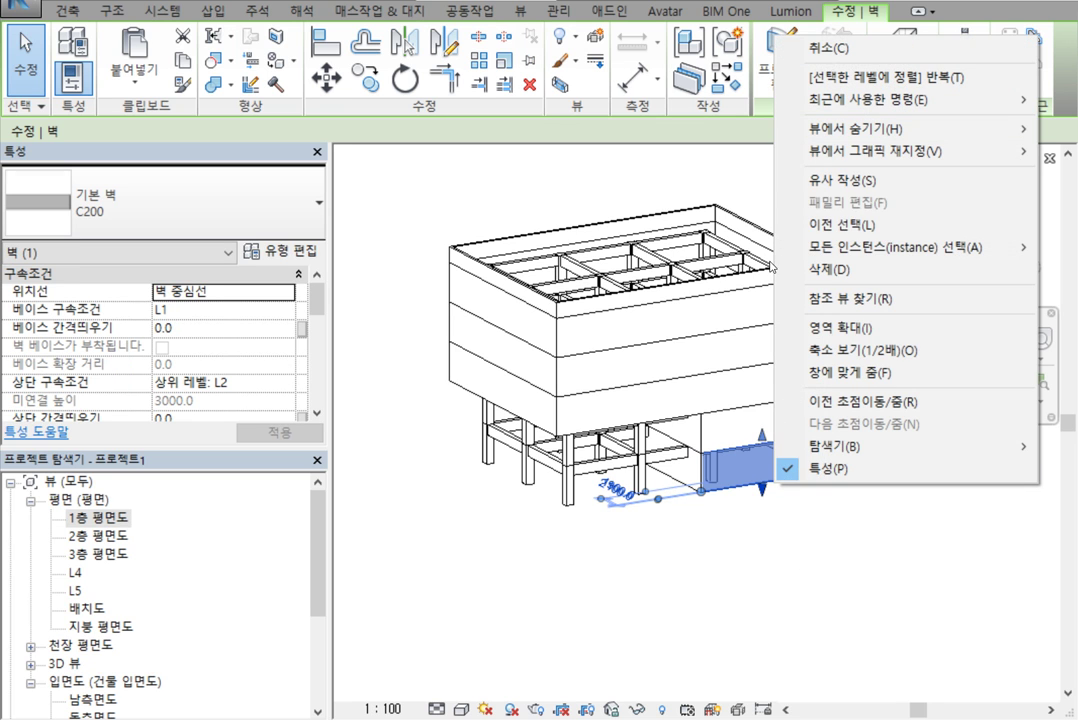
mouse_move(928, 245)
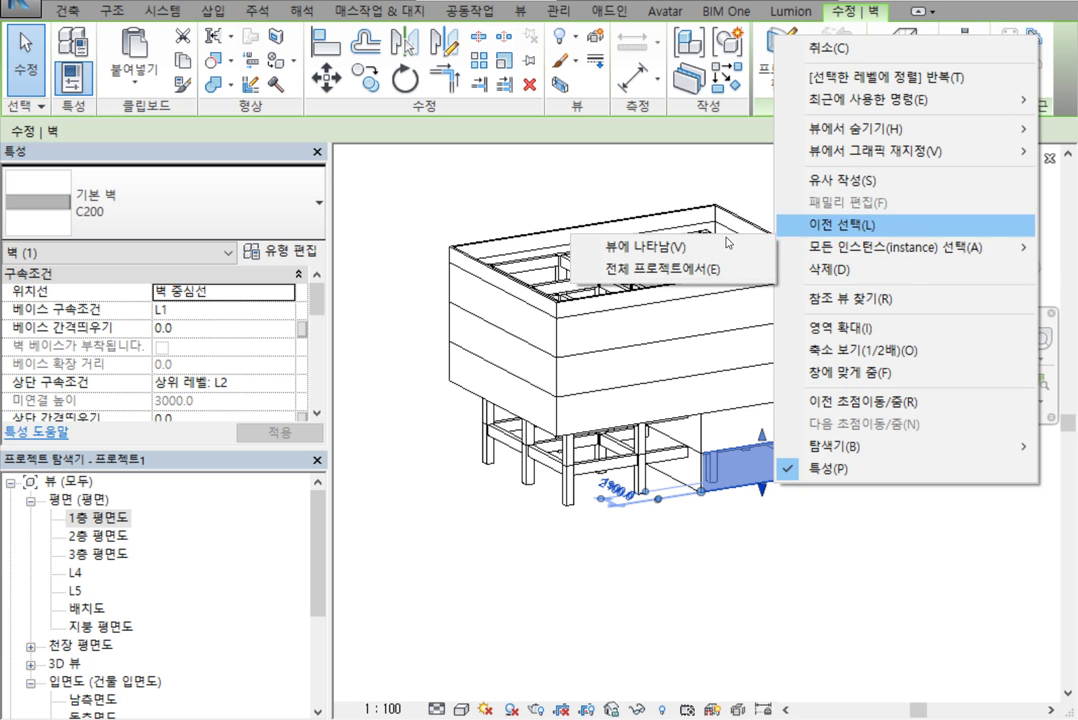
click(645, 246)
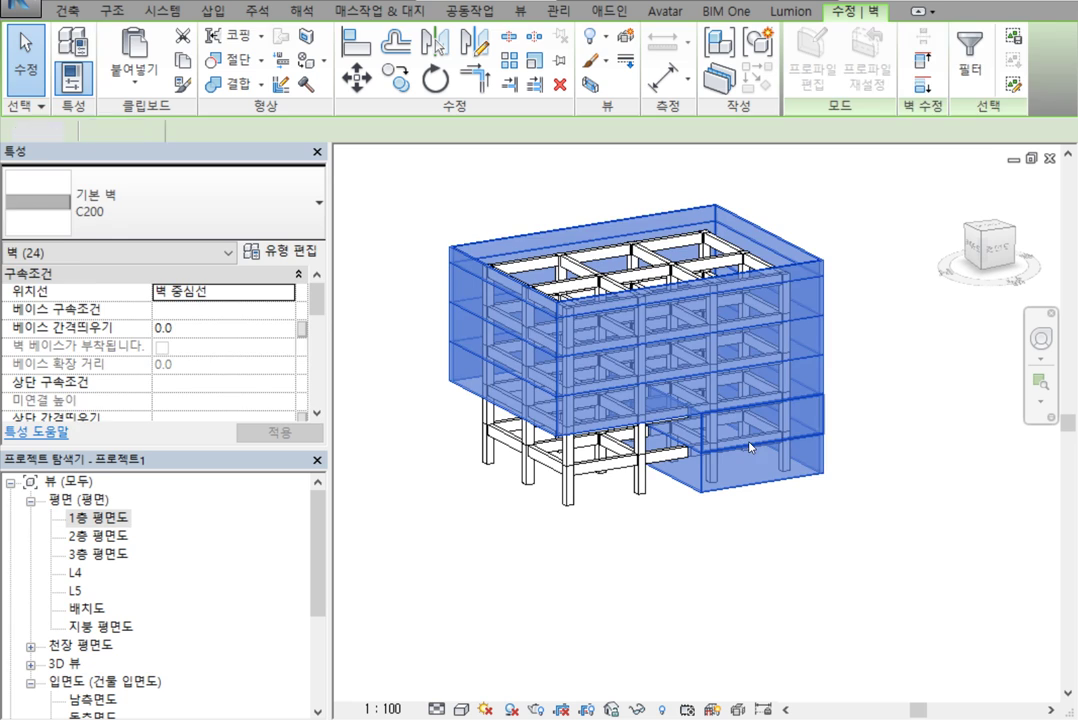
key(Delete)
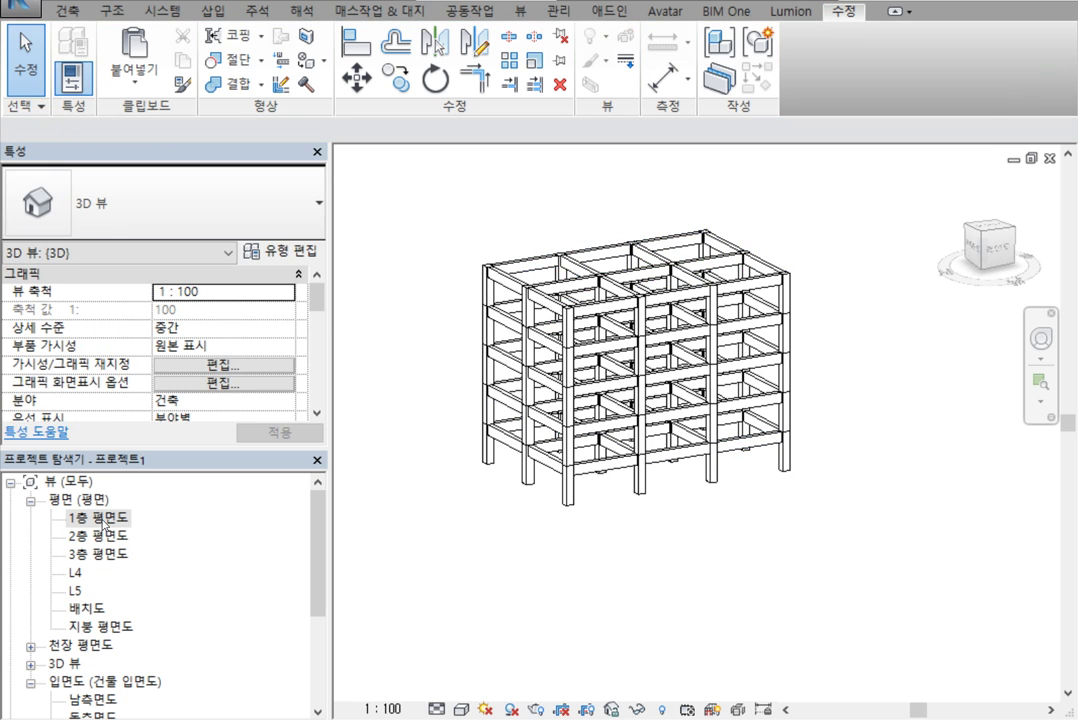
In the 3층 평면도 view, start an architectural wall and open its type properties.
double_click(90, 553)
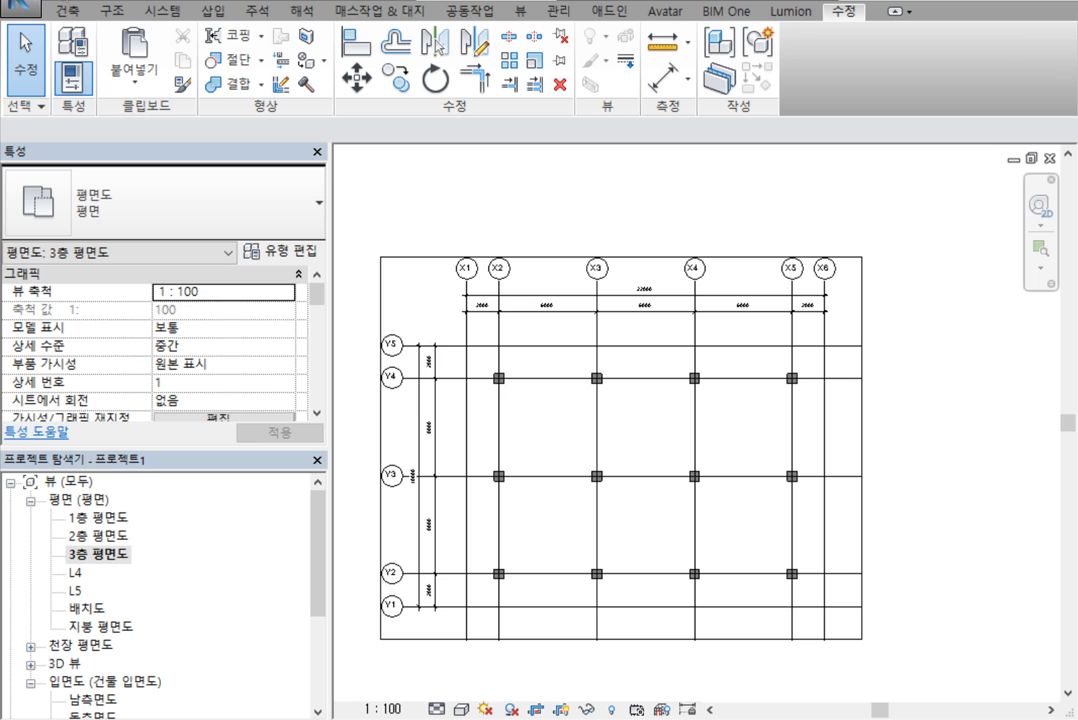
click(66, 11)
click(72, 85)
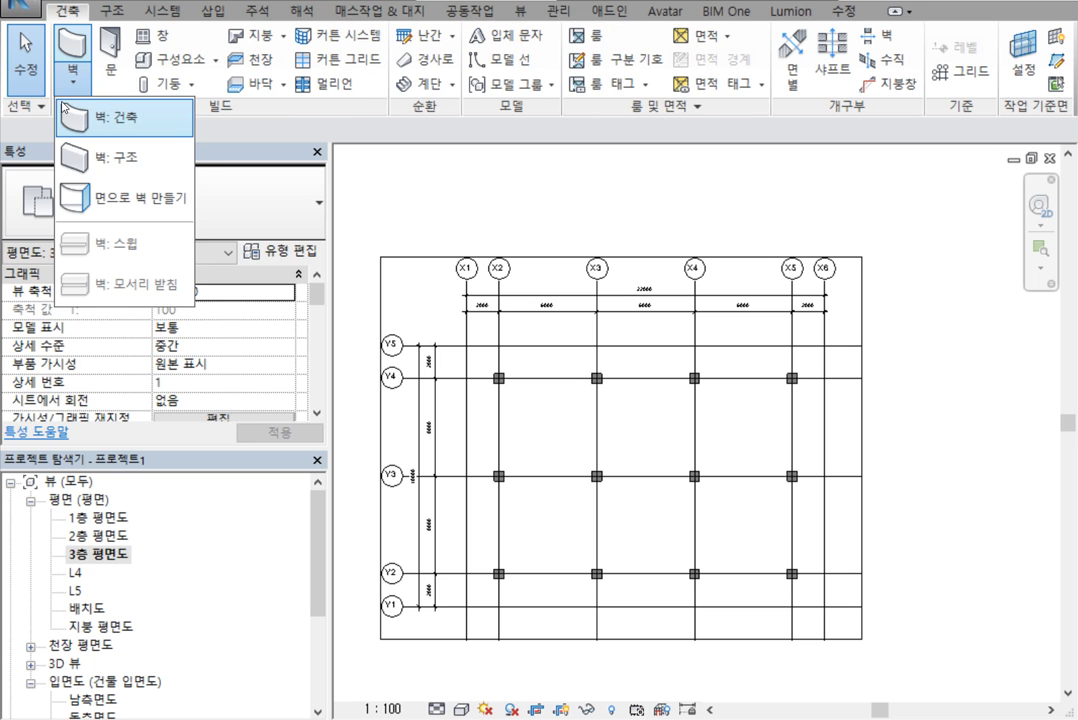
click(111, 131)
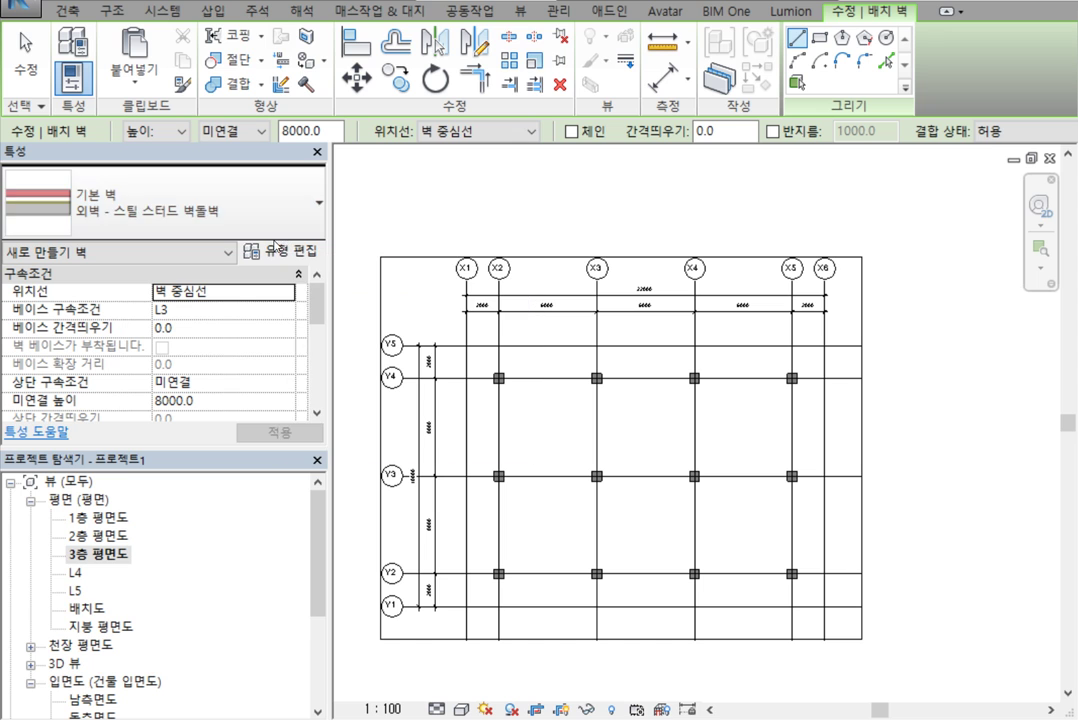
click(296, 253)
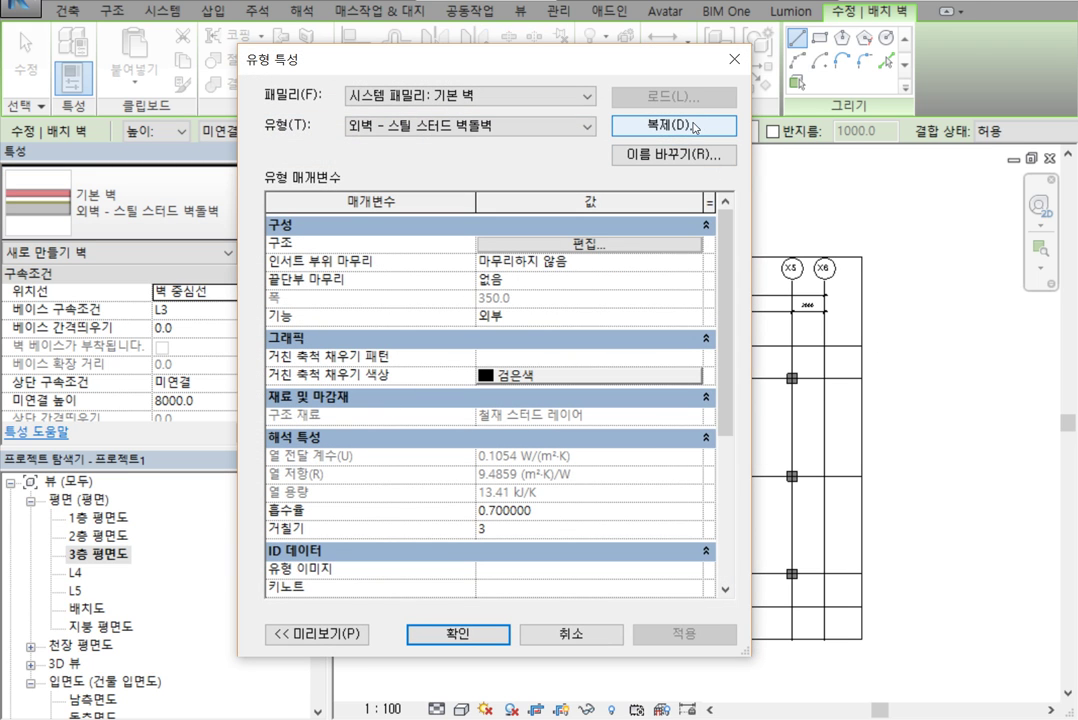
Examine the available wall types and the layer structure of the 외벽 - 스틸 스터드 벽돌벽 type.
click(571, 124)
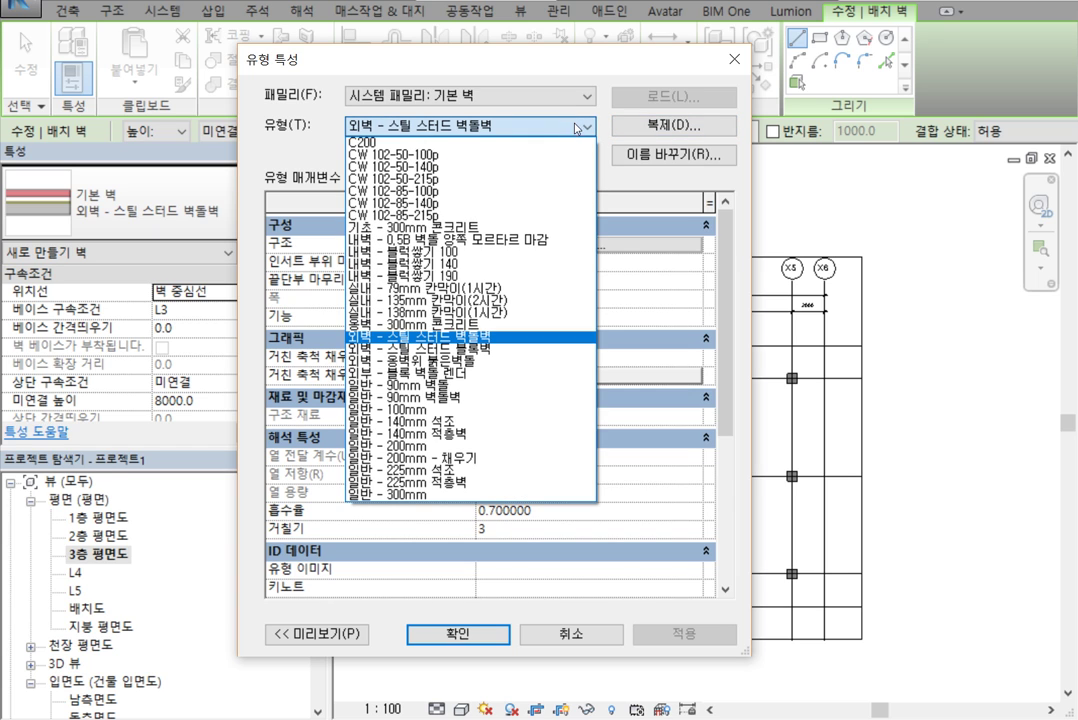
click(459, 127)
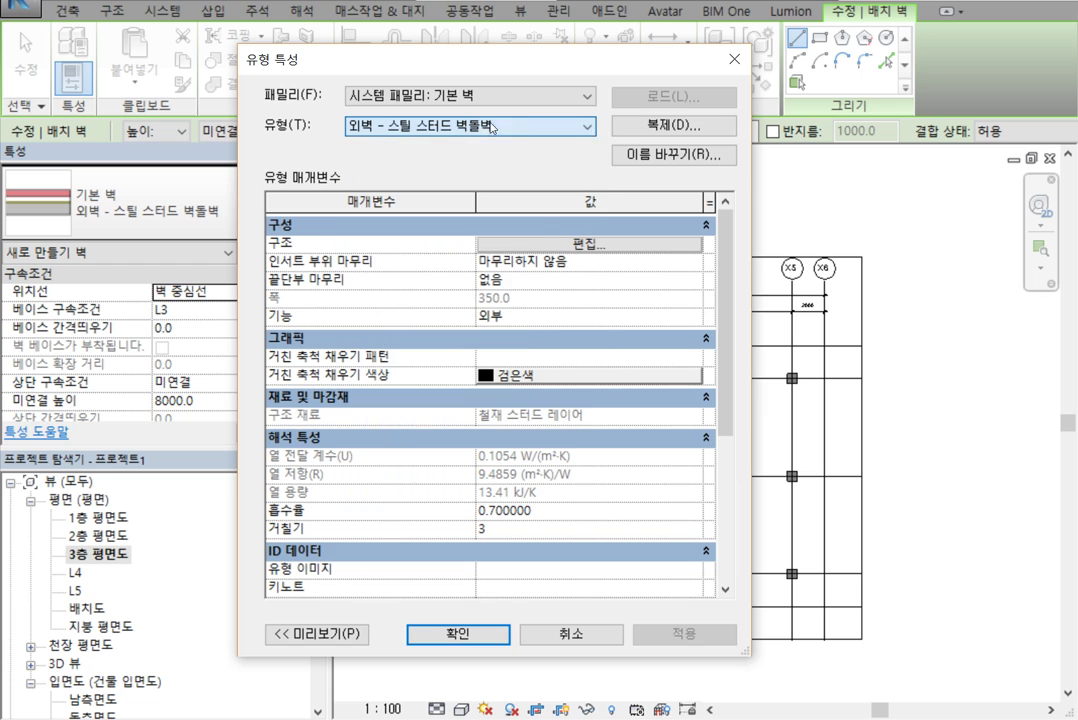
click(570, 245)
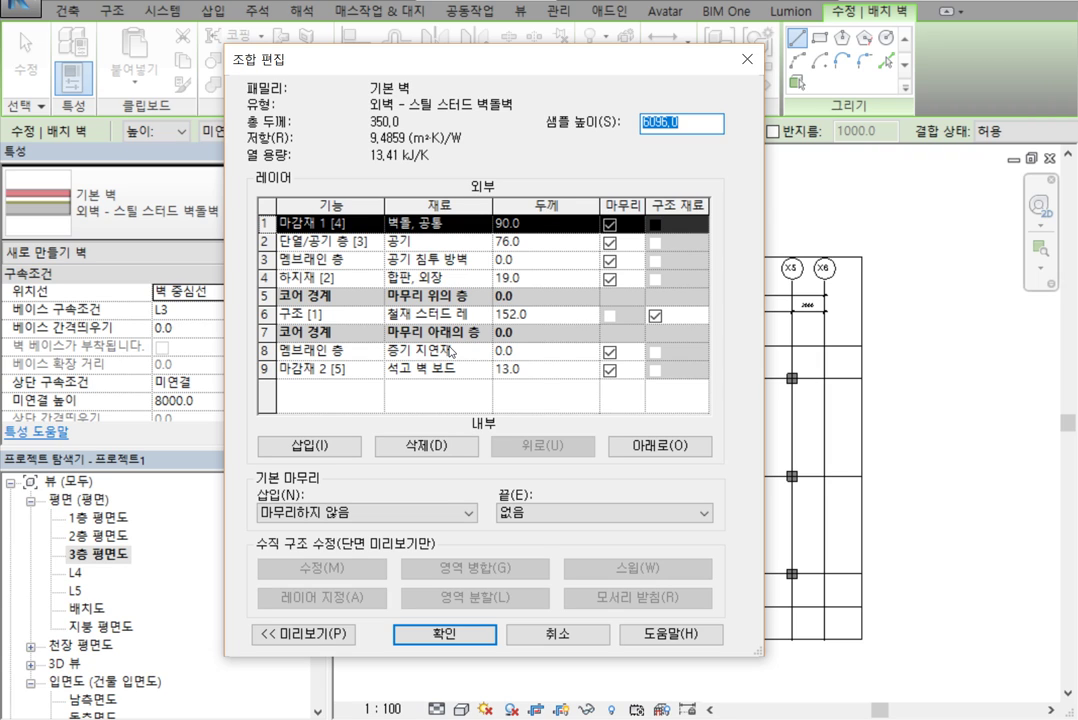
click(594, 636)
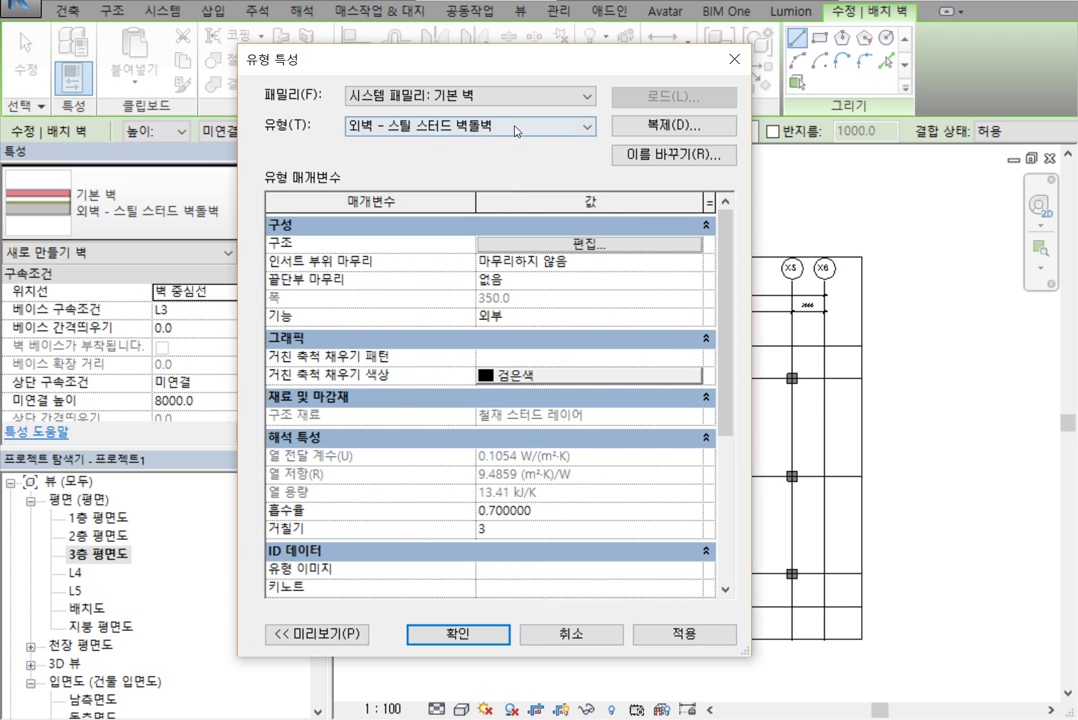
Duplicate the 일반 - 200mm wall type under the name C200a.
click(515, 127)
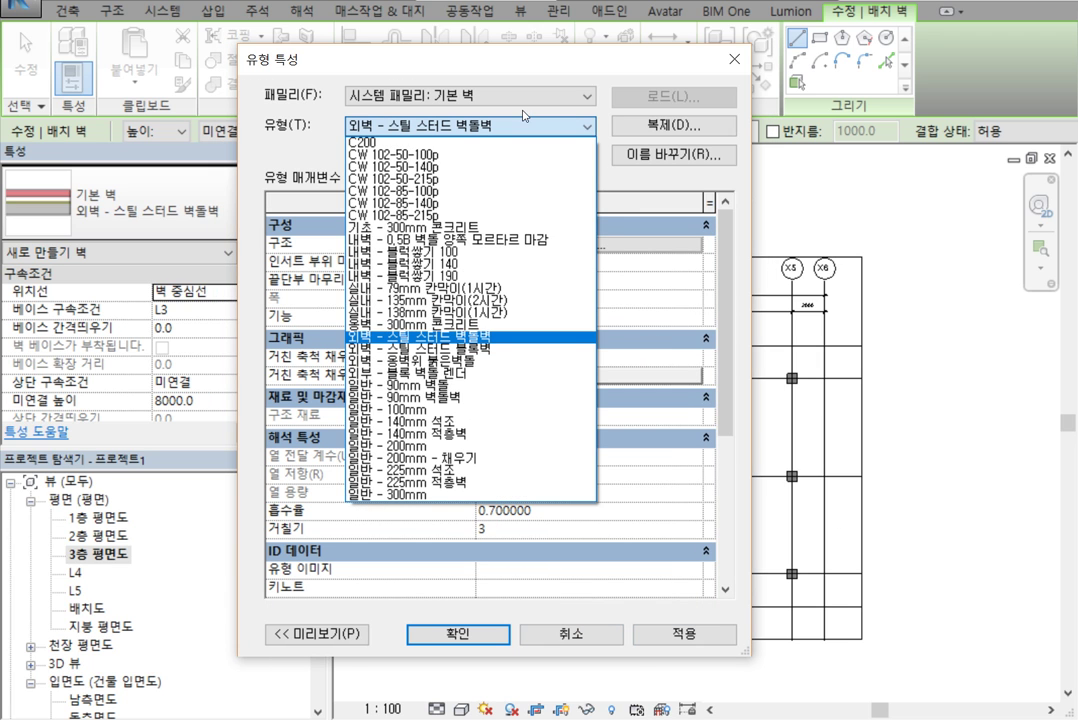
click(497, 450)
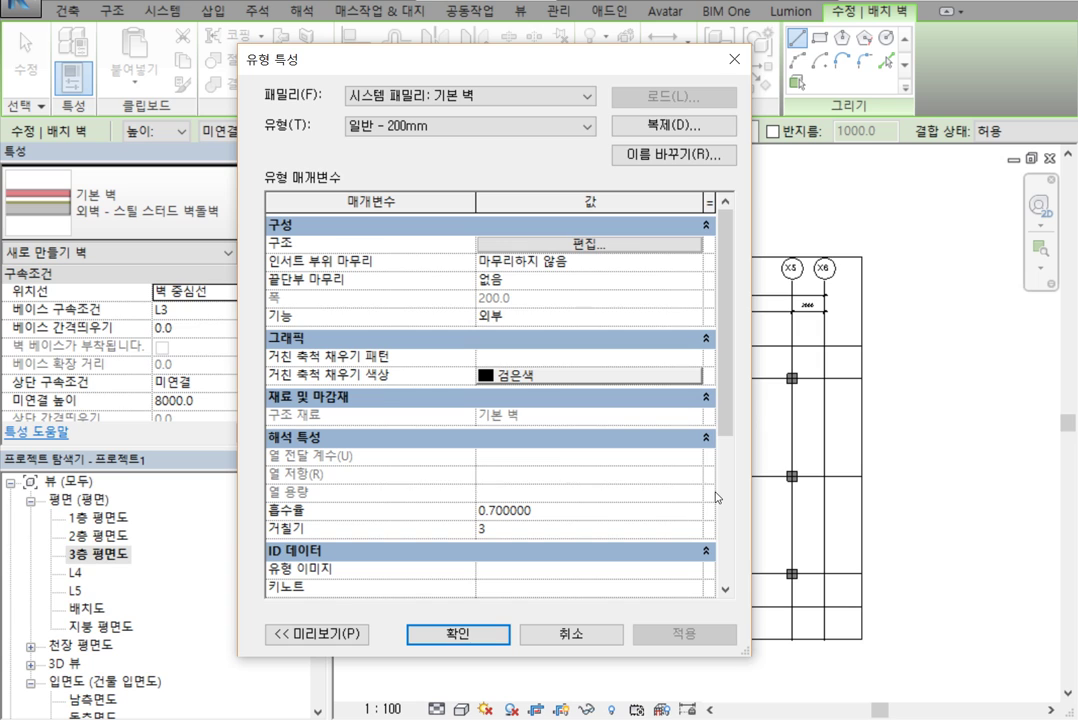
click(687, 126)
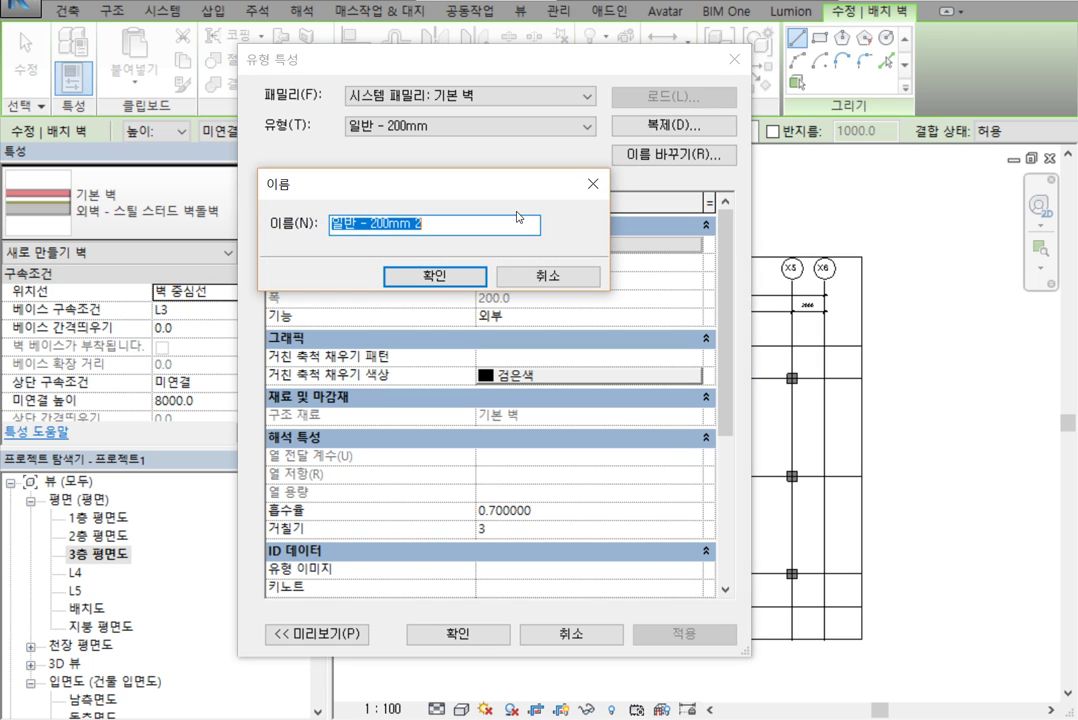
text(C300)
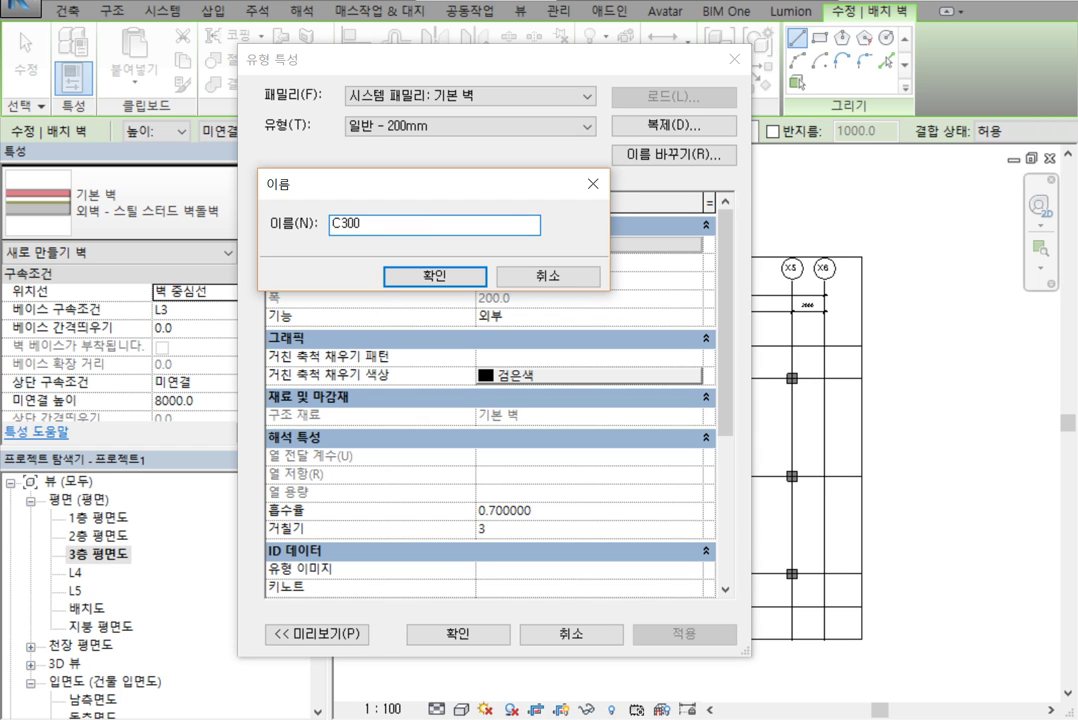
key(BackSpace)
key(BackSpace)
key(BackSpace)
text(200)
click(390, 275)
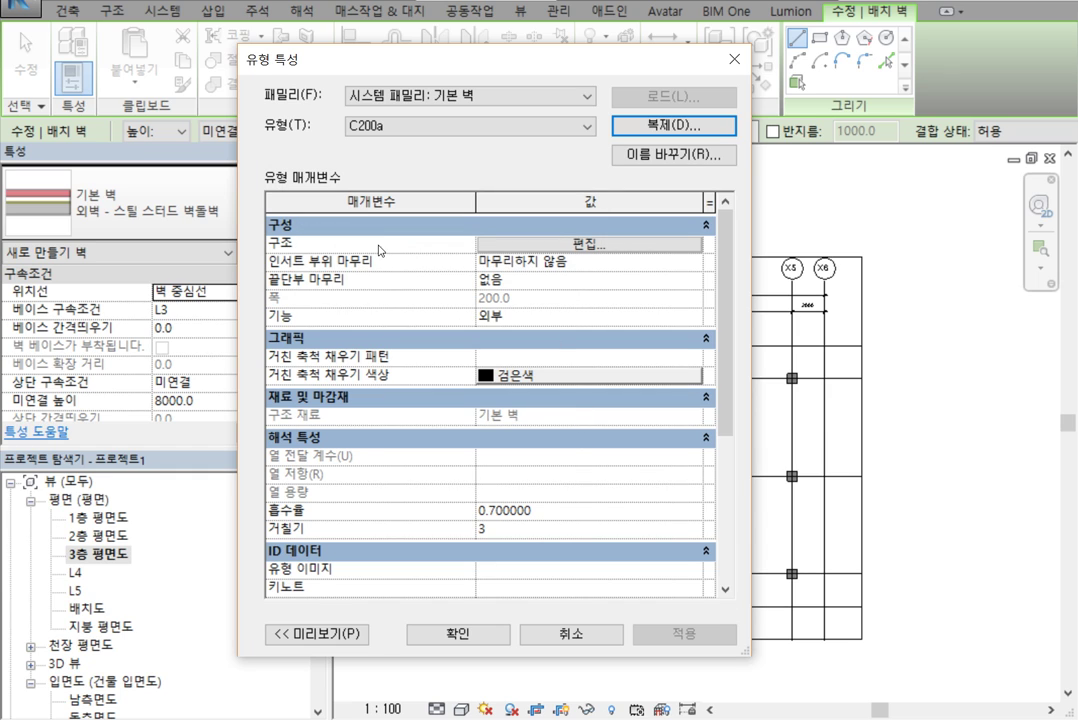
Edit the C200a wall structure and choose 콘크리트, 현장치기 as the material of its 구조 [1] layer.
click(488, 244)
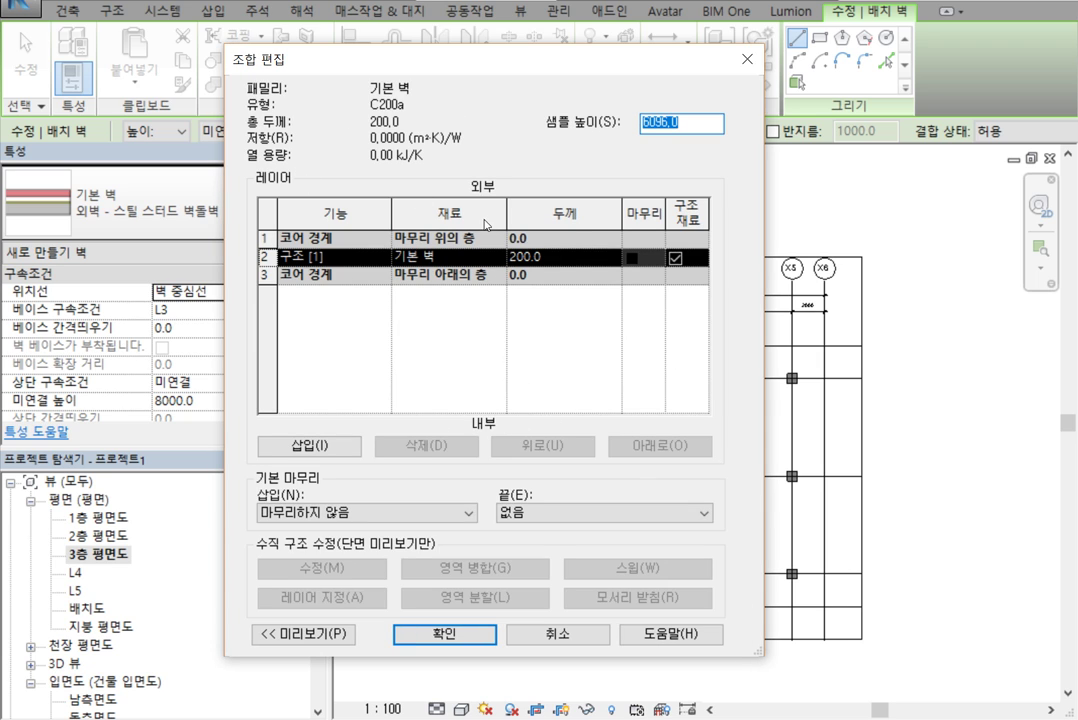
click(500, 258)
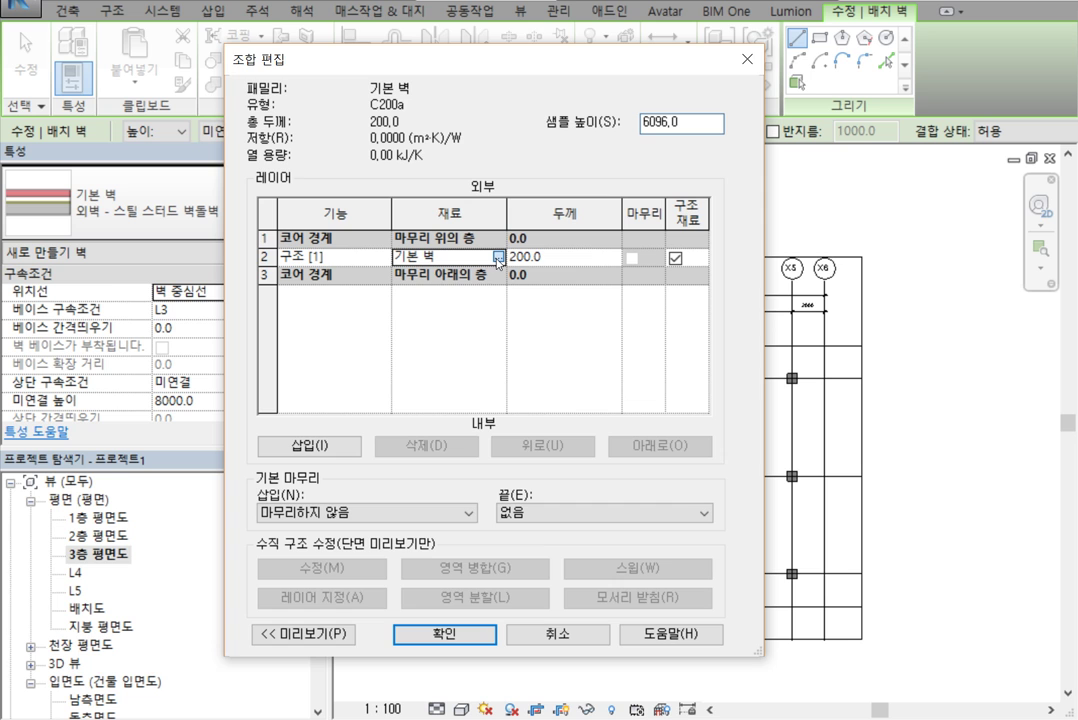
click(498, 257)
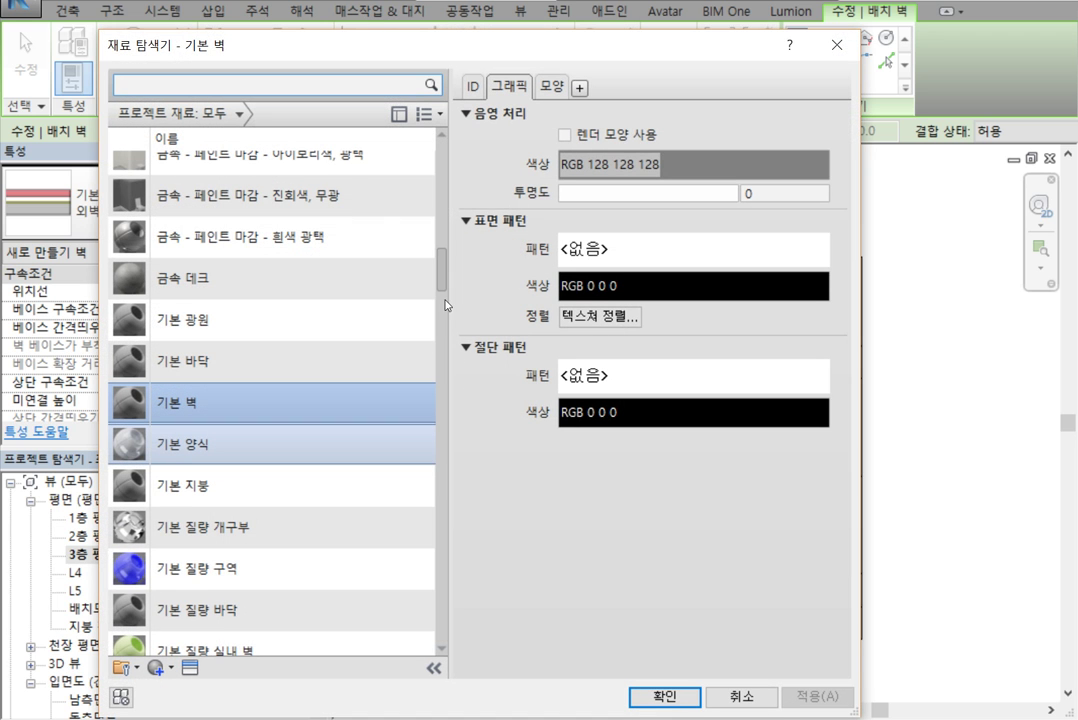
drag(441, 275, 421, 571)
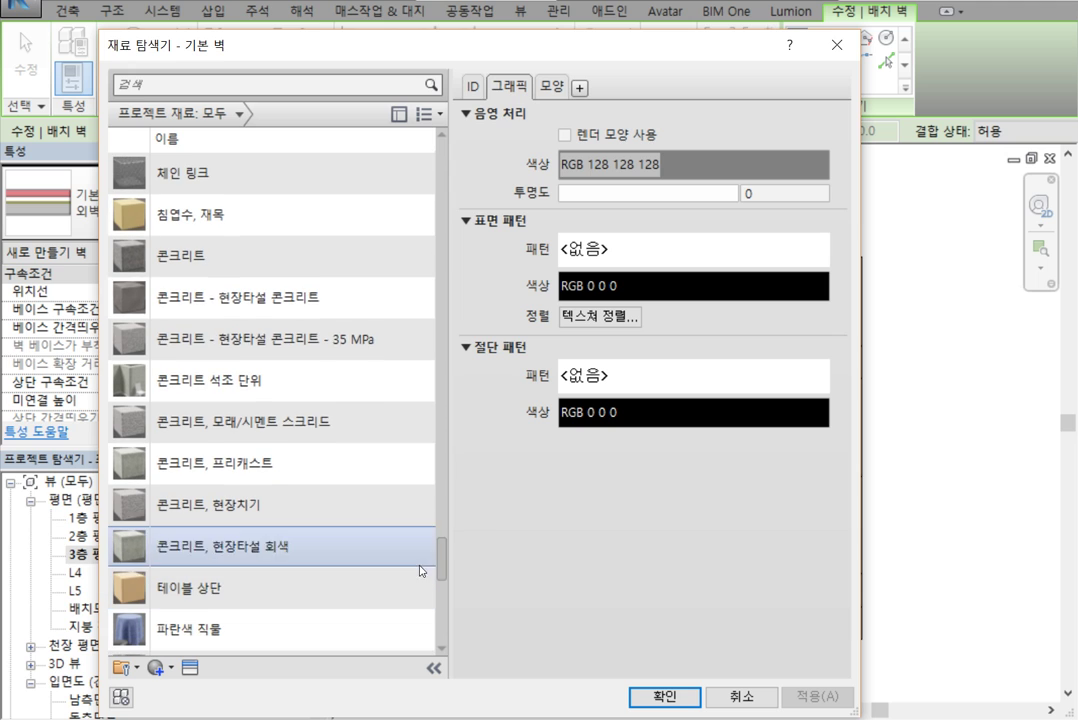
click(357, 306)
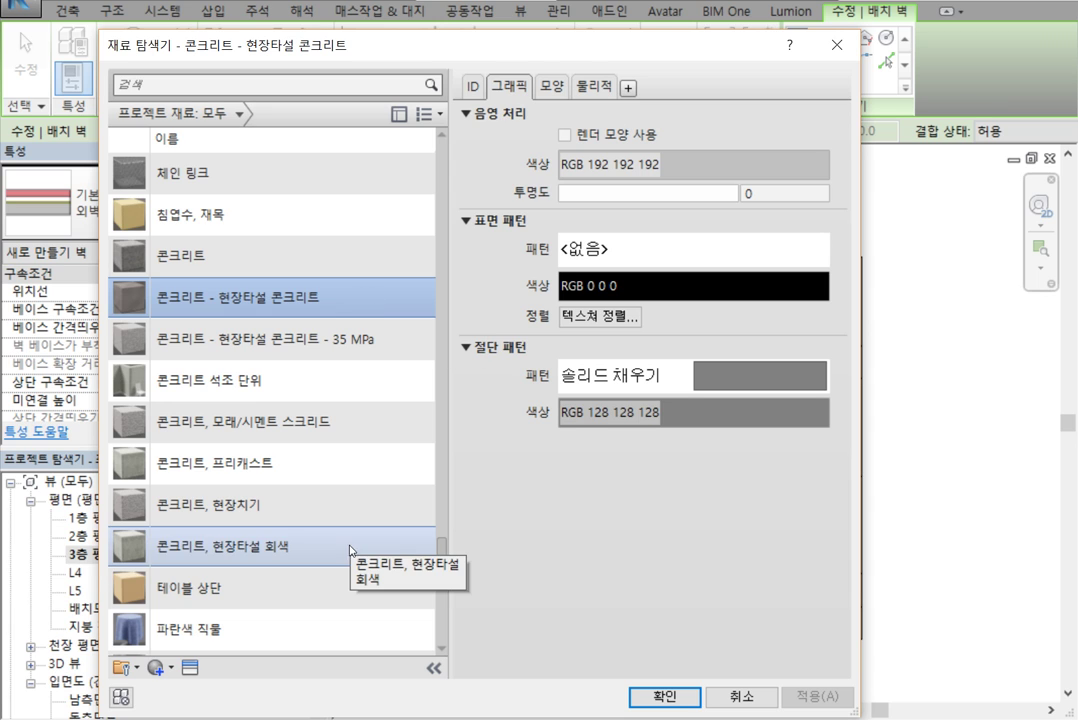
click(296, 512)
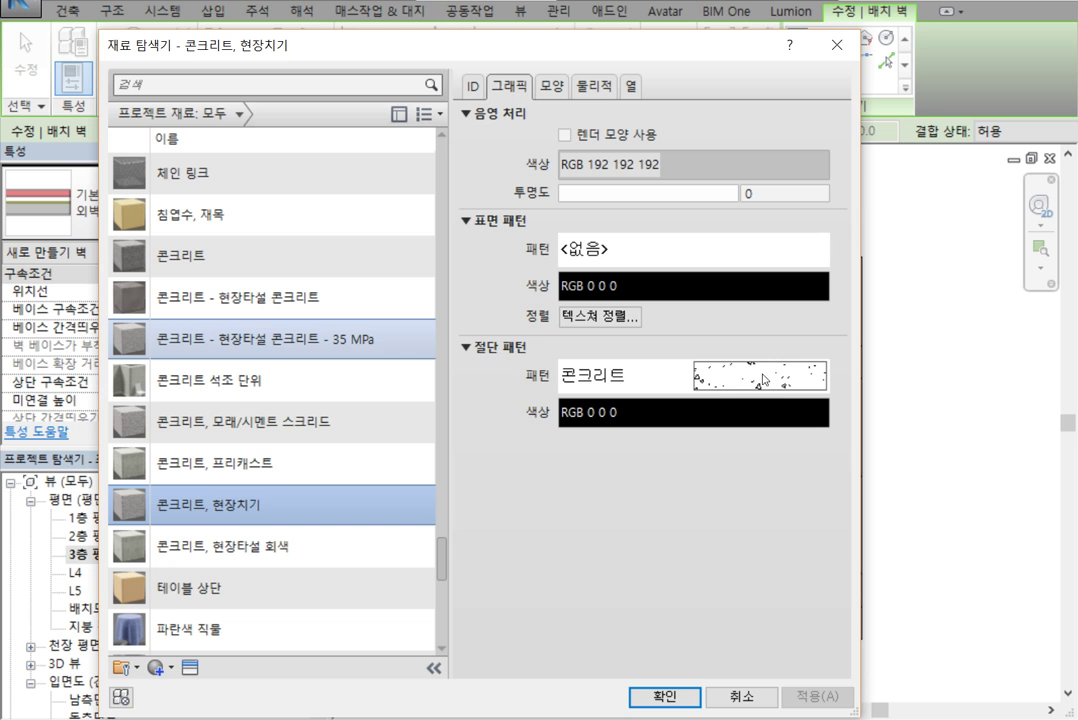
Set the 콘크리트, 현장치기 material's cut pattern to 솔리드 채우기 with colour RGB 128 128 128.
click(680, 377)
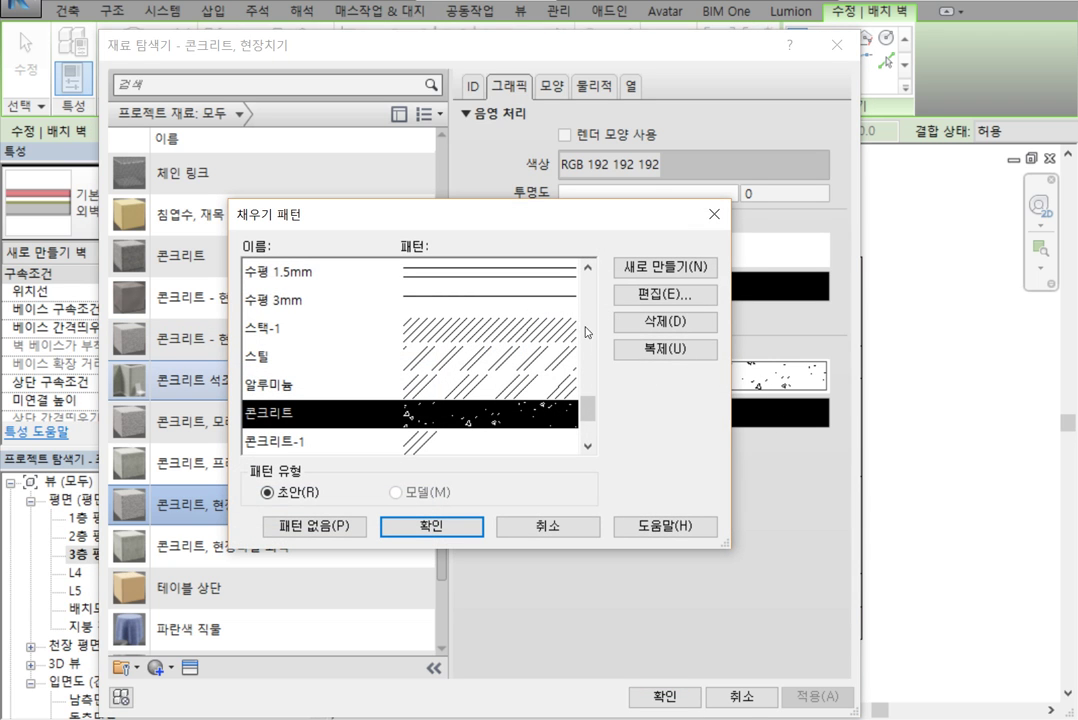
scroll(497, 330, up, 2)
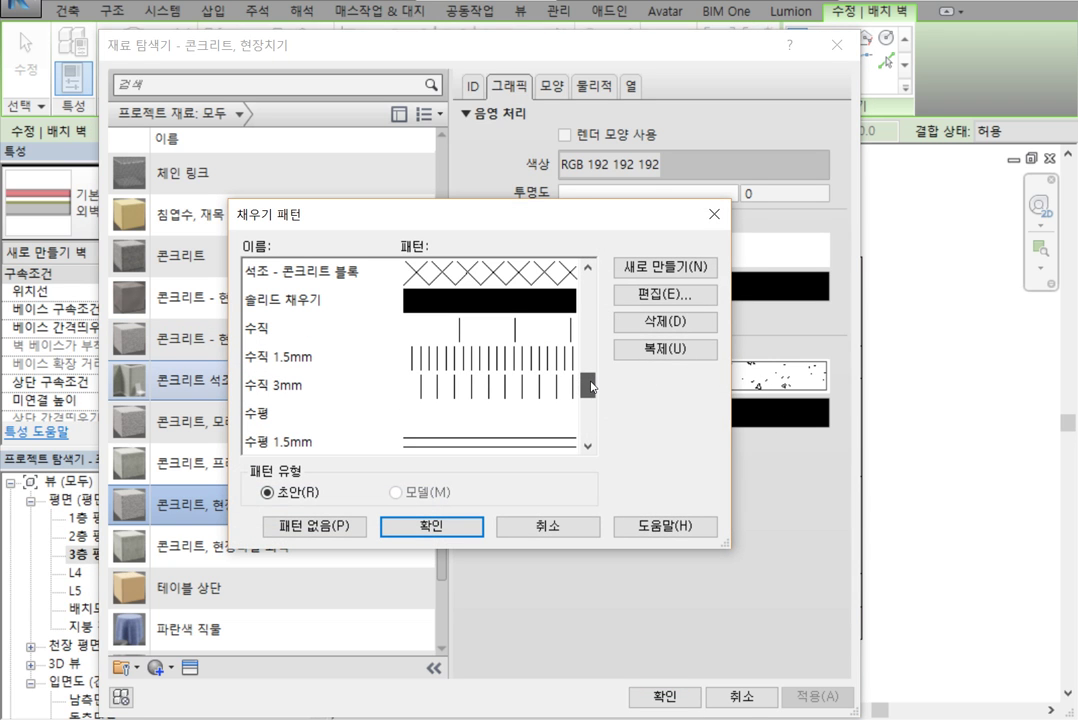
click(465, 300)
click(453, 535)
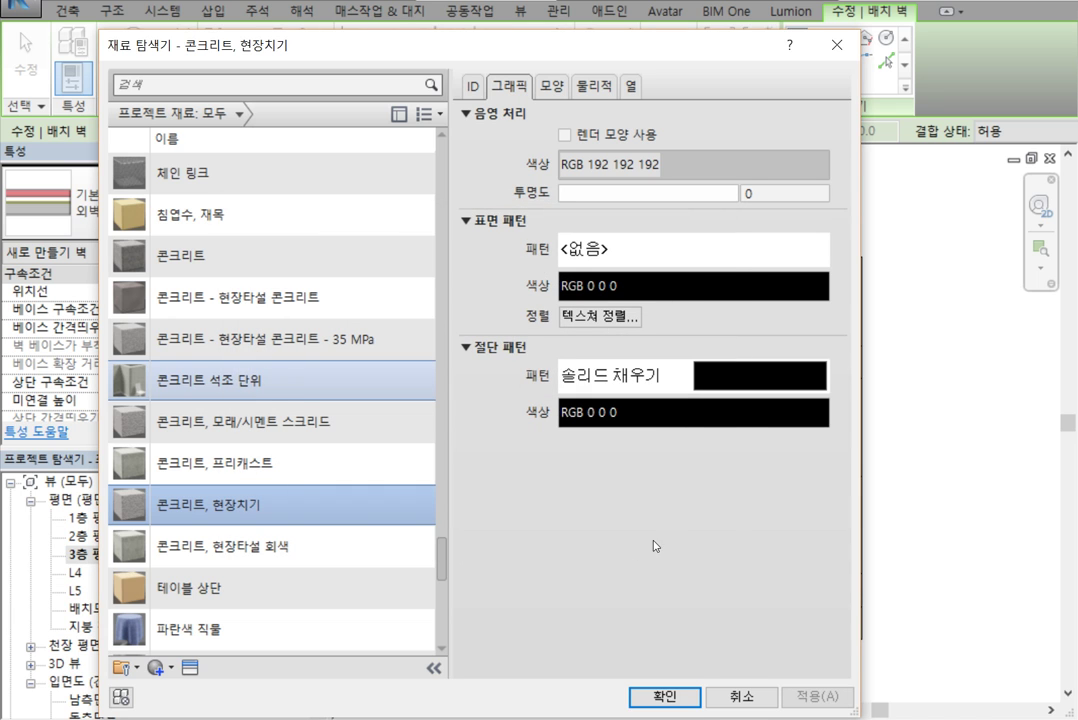
click(570, 413)
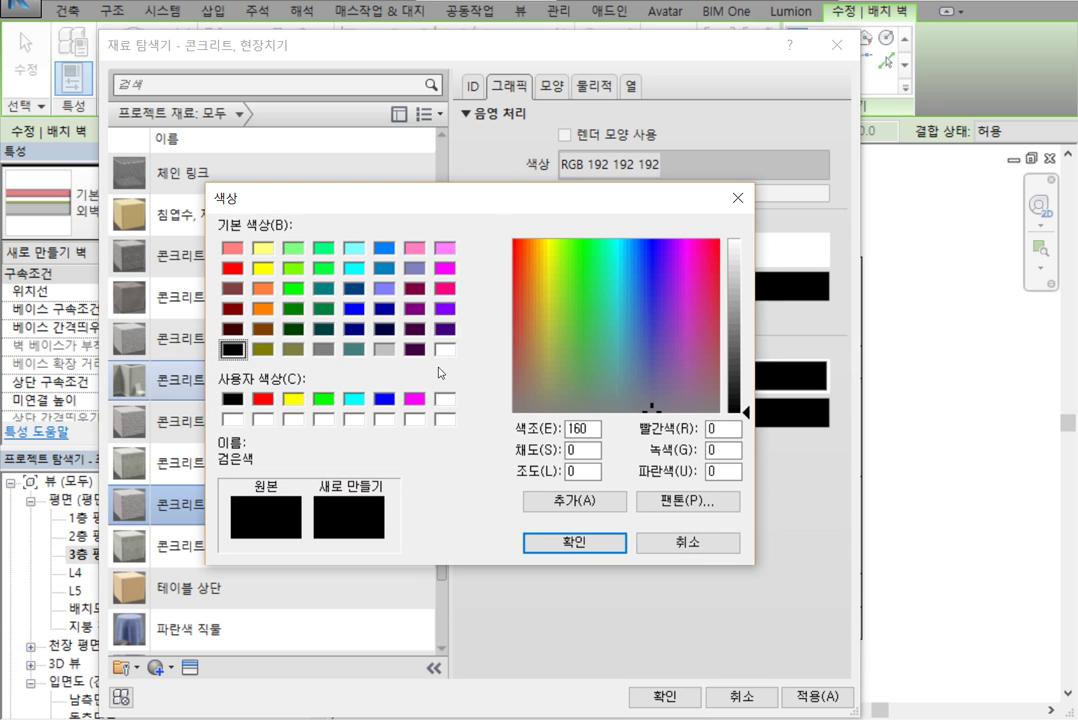
click(325, 350)
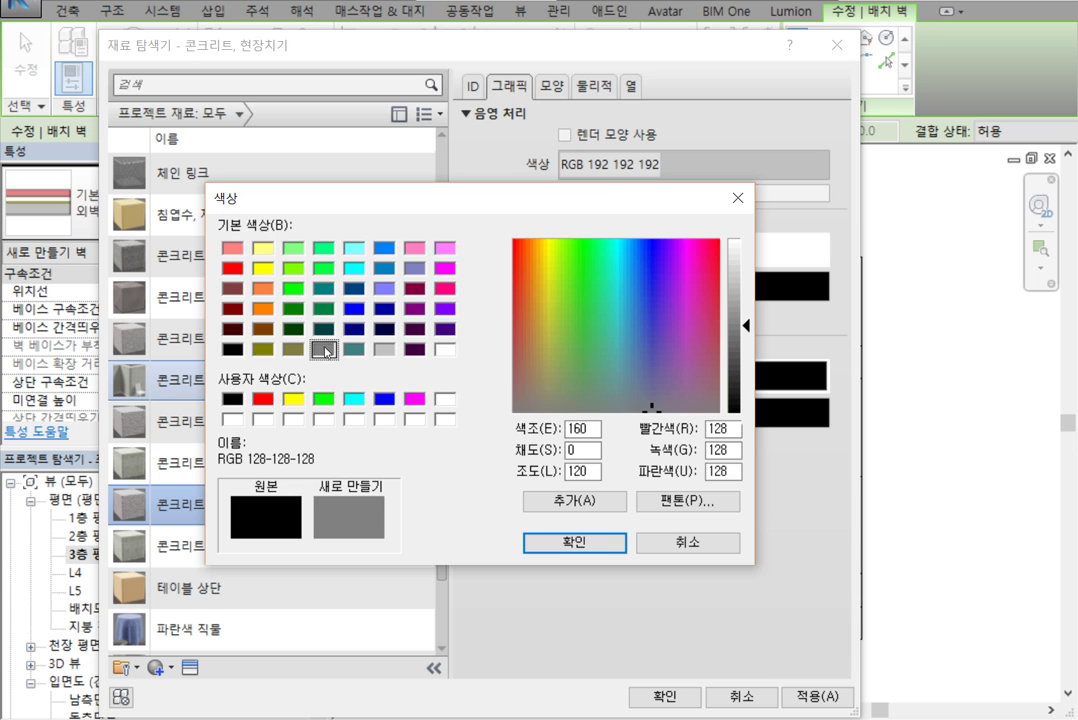
click(574, 542)
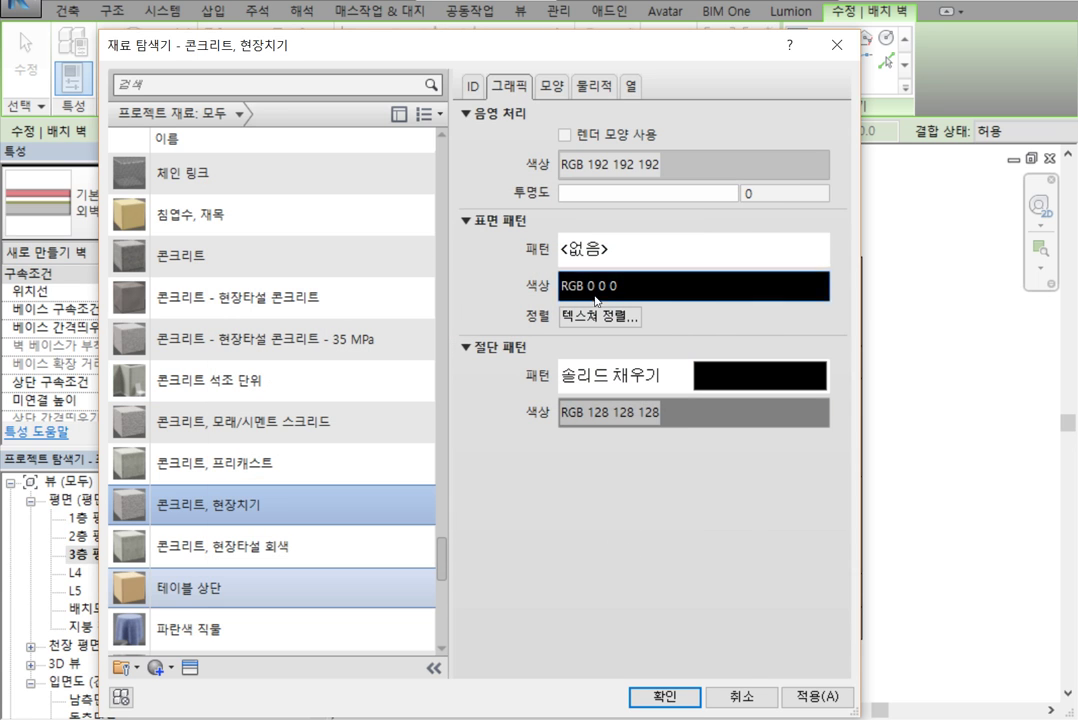
Set the material's surface pattern to none and accept the material, structure and type changes for C200a.
click(741, 247)
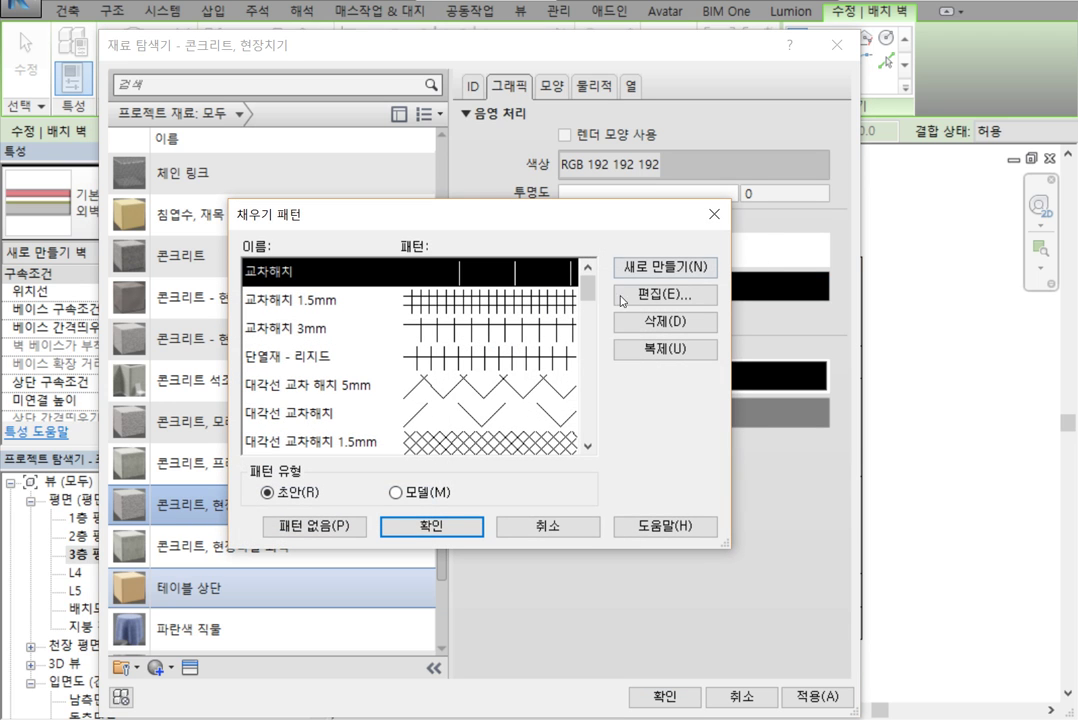
click(327, 527)
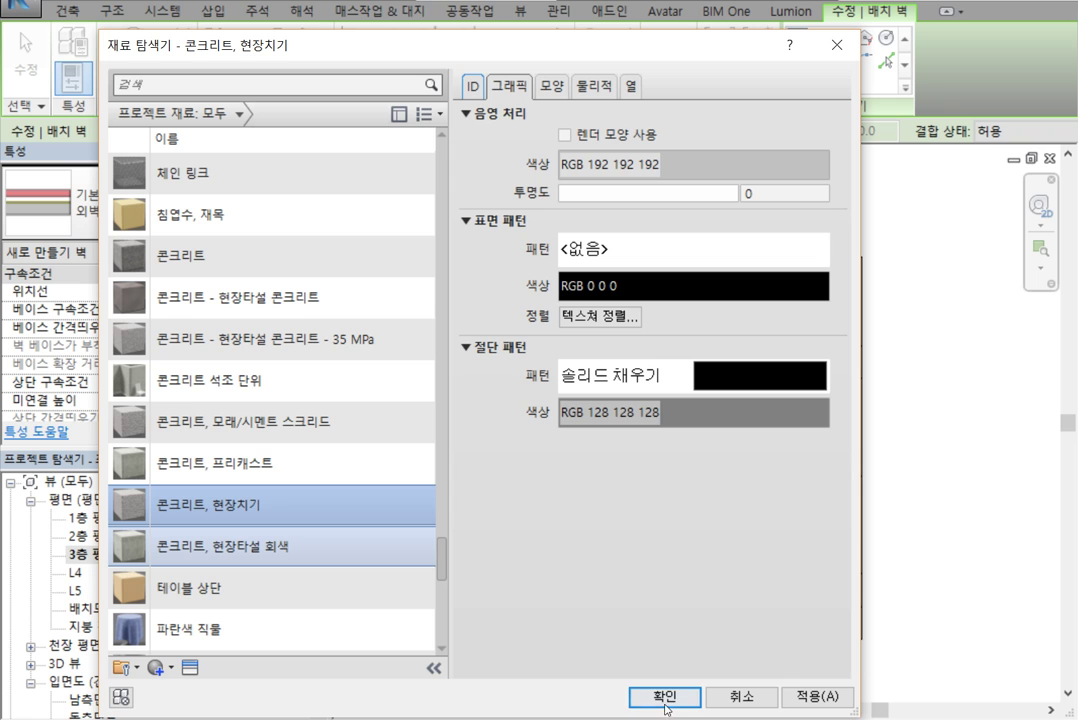
click(667, 700)
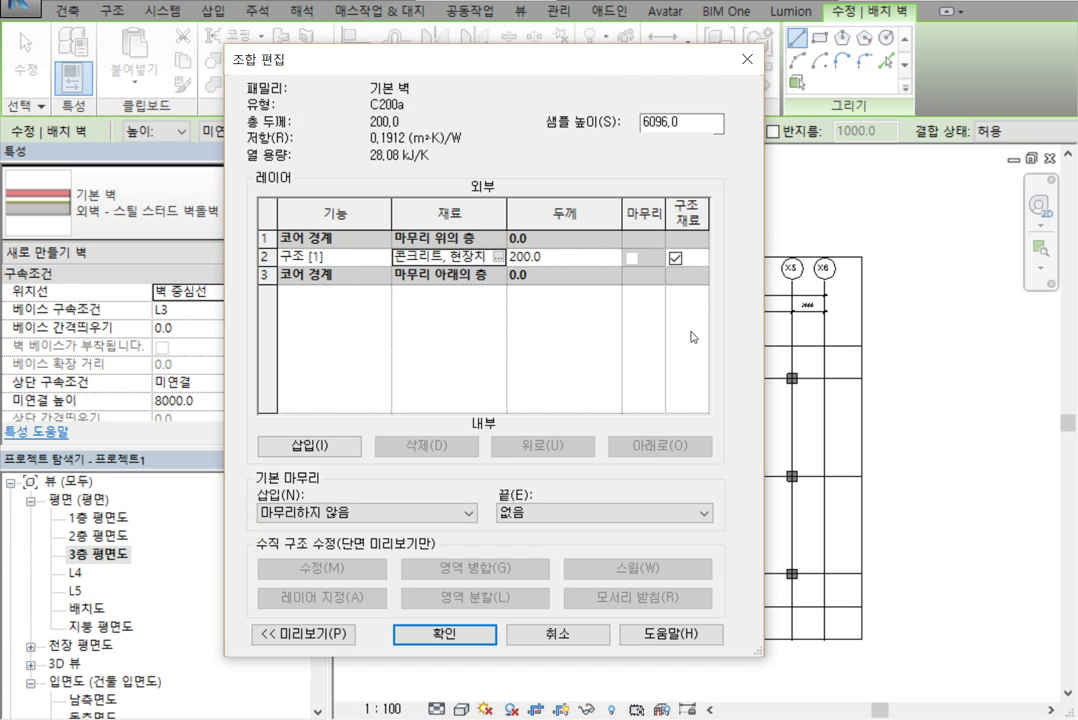
click(470, 637)
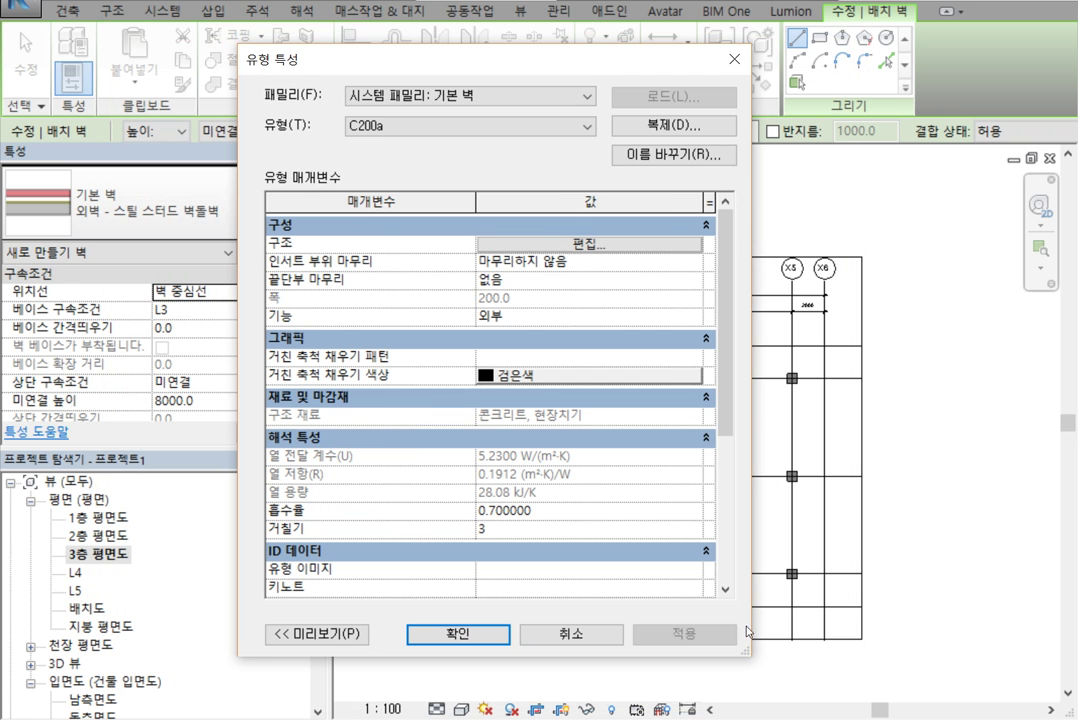
click(485, 638)
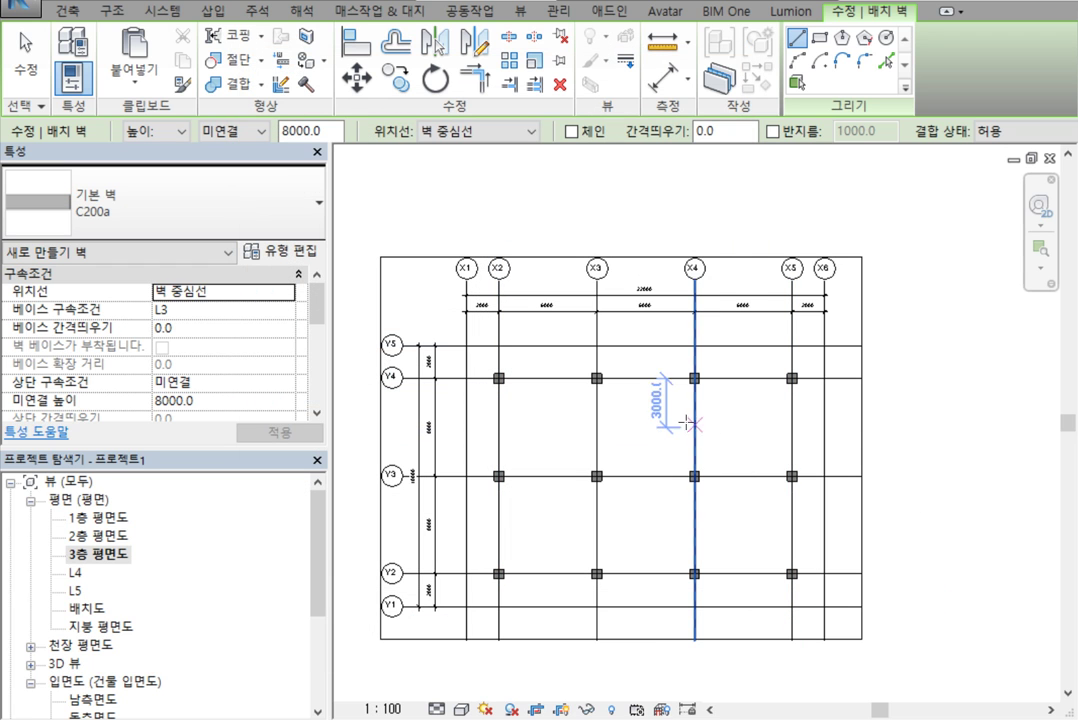
middle_drag(627, 404, 635, 383)
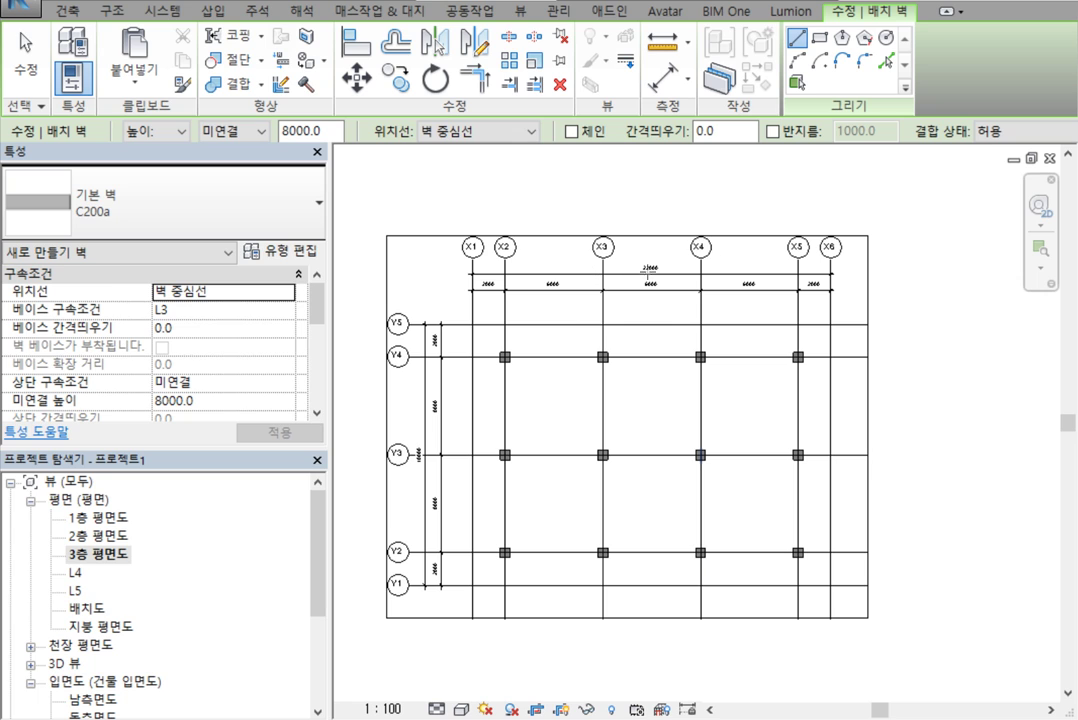
click(472, 356)
key(Escape)
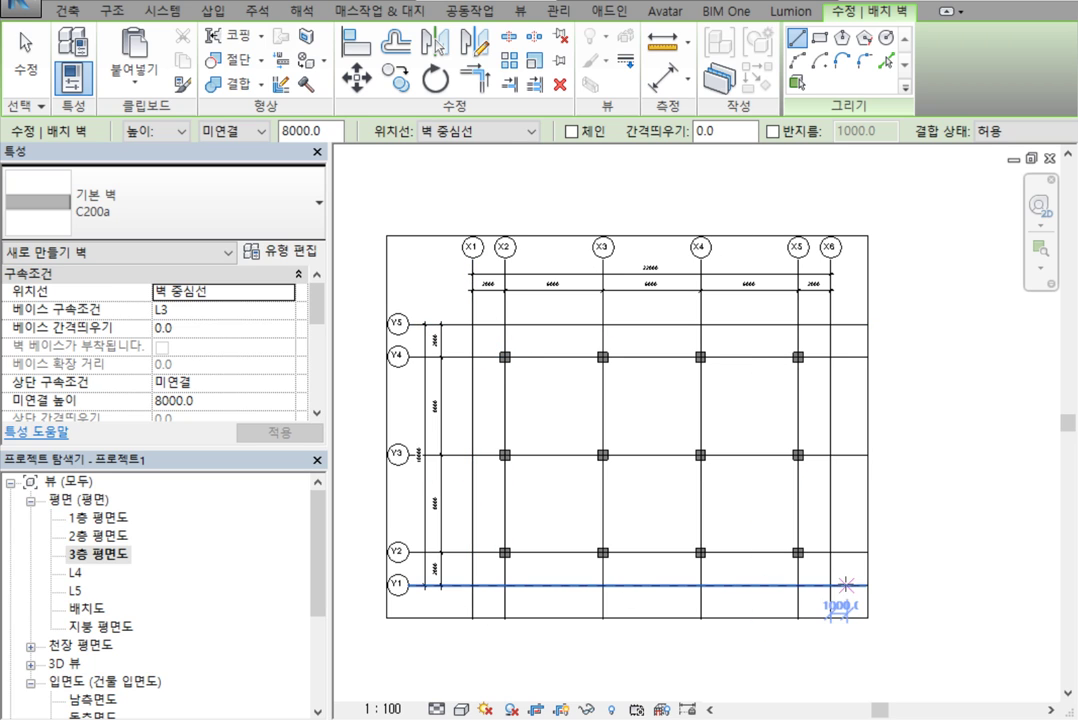
click(830, 585)
Configure the C200a wall for rectangular drawing, with its height running up to level L4.
click(820, 40)
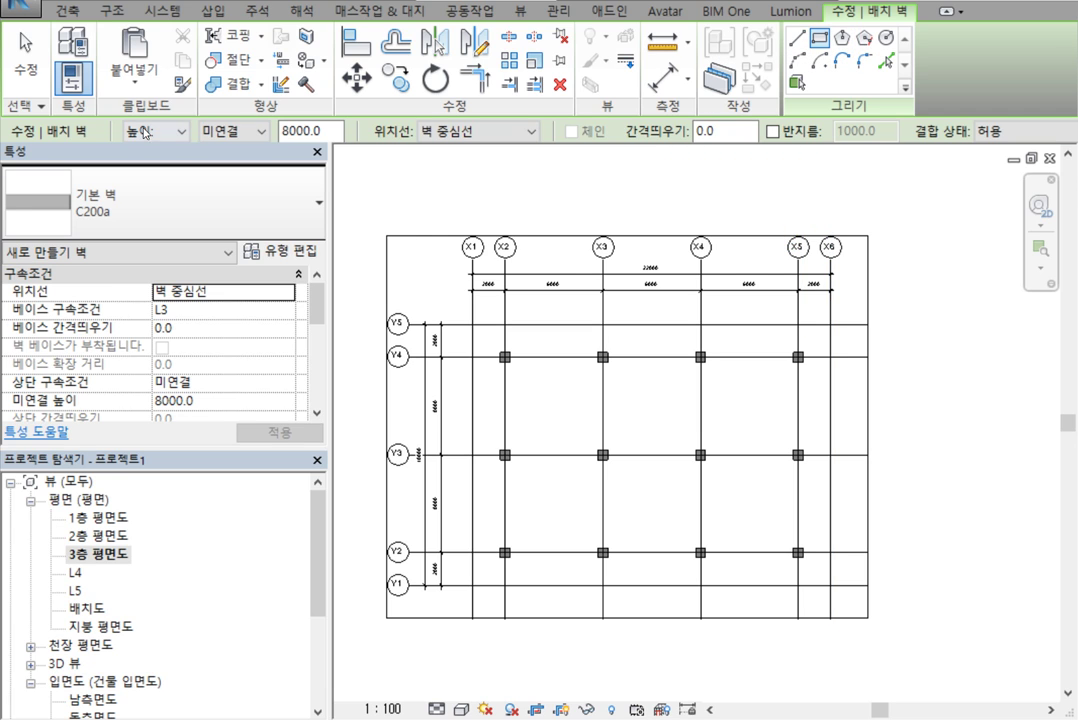
click(182, 134)
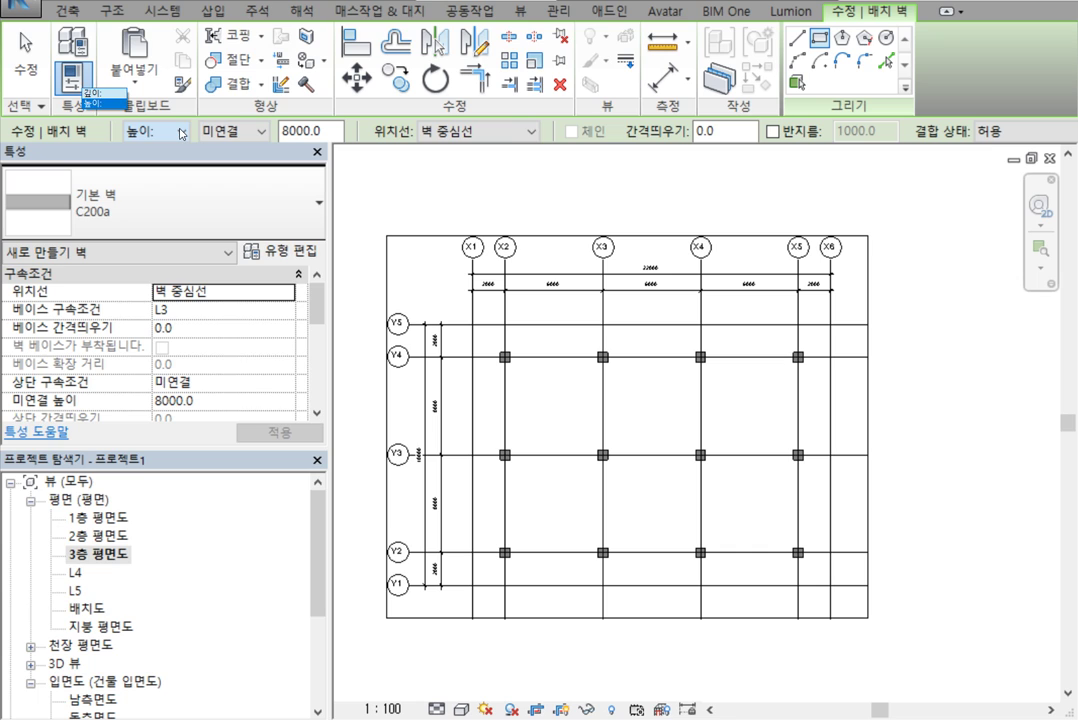
click(182, 134)
click(258, 134)
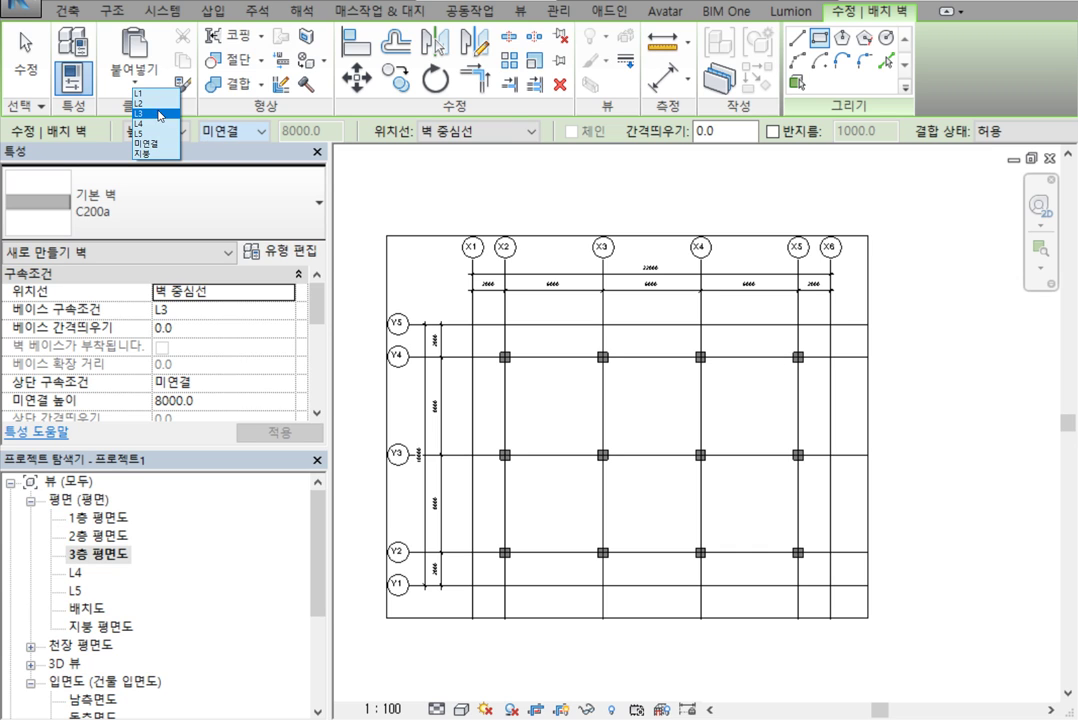
click(152, 126)
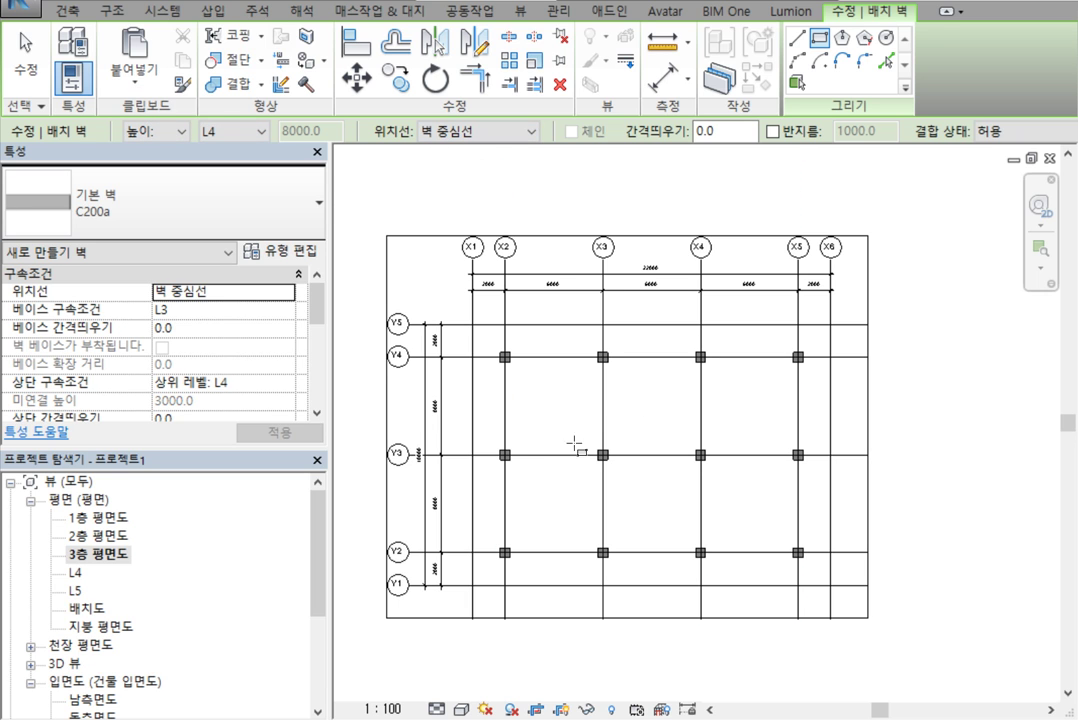
Draw the C200a perimeter walls as a rectangle from grid intersection X1/Y5 to X6/Y1 and end the wall command.
scroll(476, 327, up, 2)
middle_drag(532, 344, 555, 279)
scroll(530, 280, down, 2)
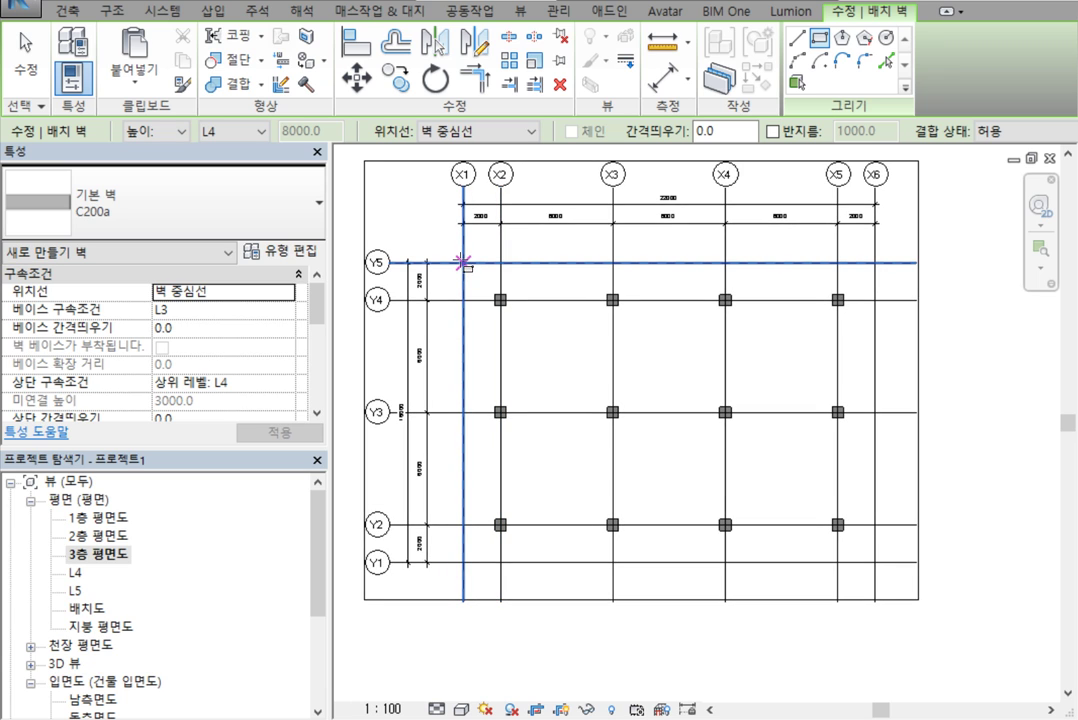
click(462, 263)
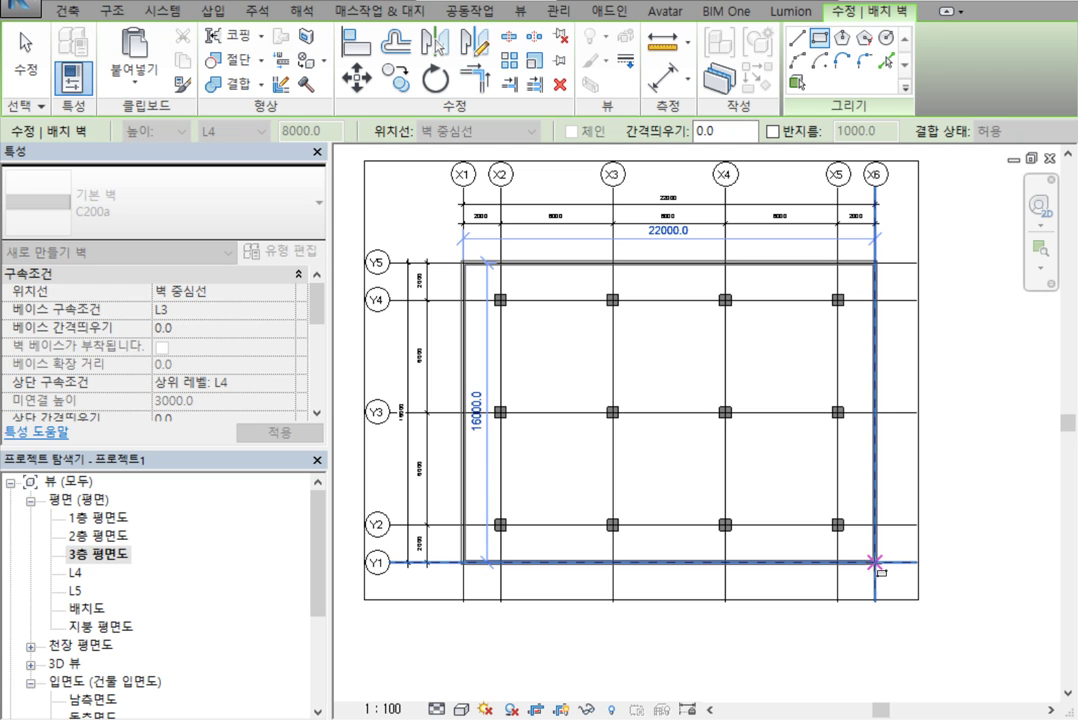
click(875, 562)
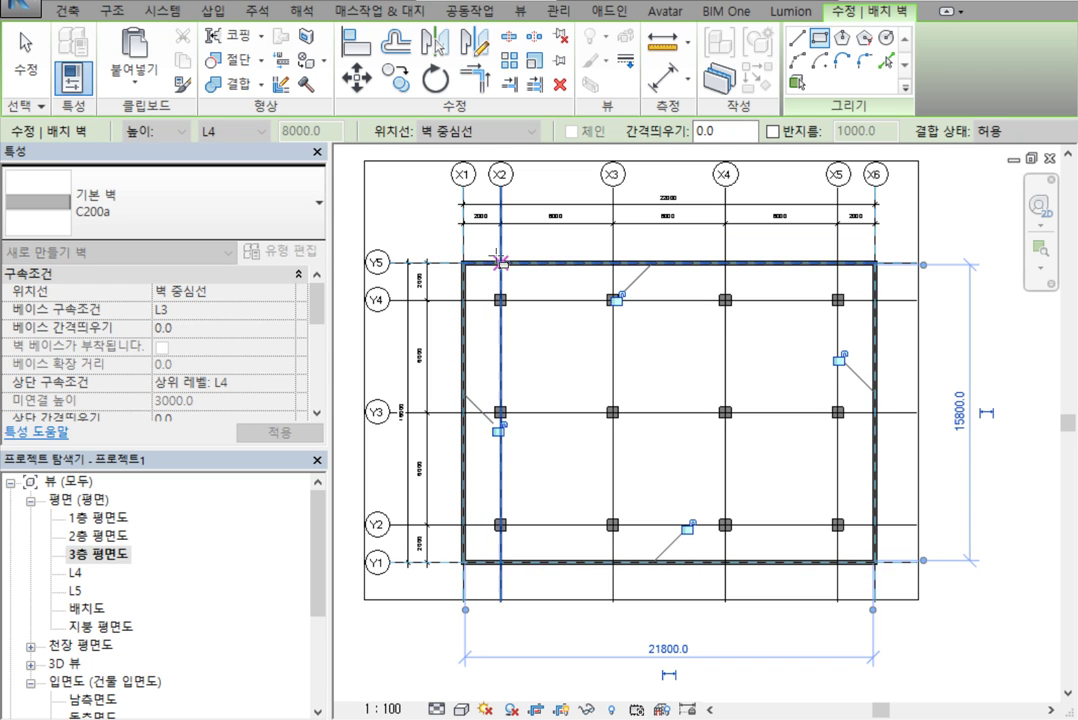
scroll(492, 258, up, 2)
scroll(645, 400, down, 4)
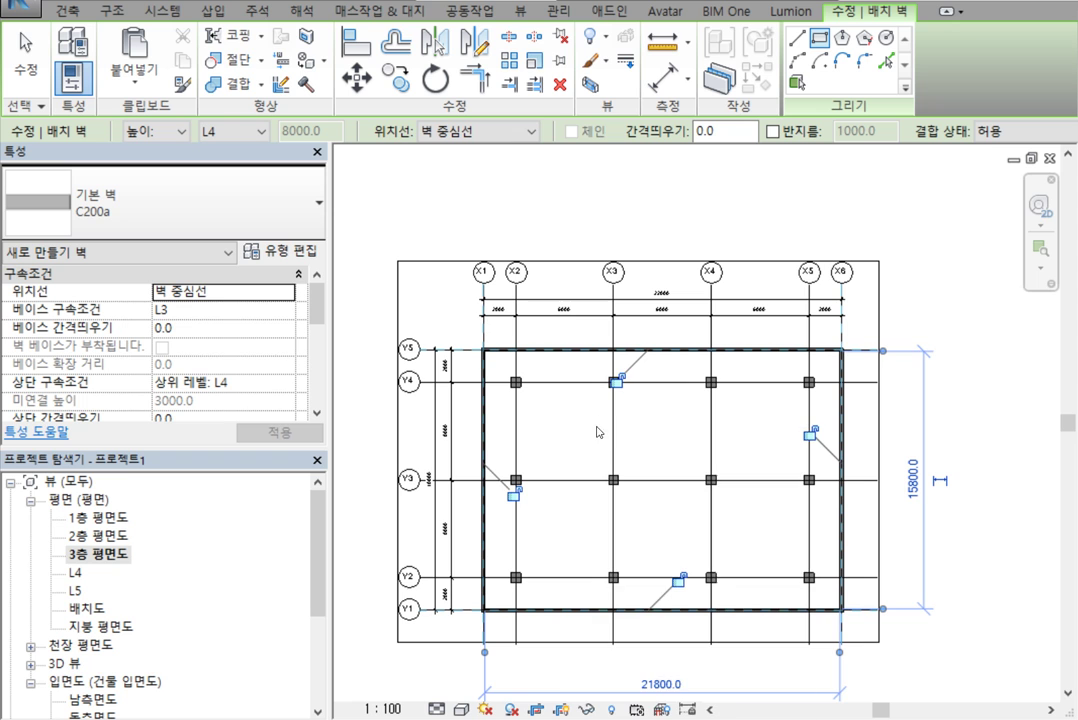
right_click(600, 429)
click(670, 441)
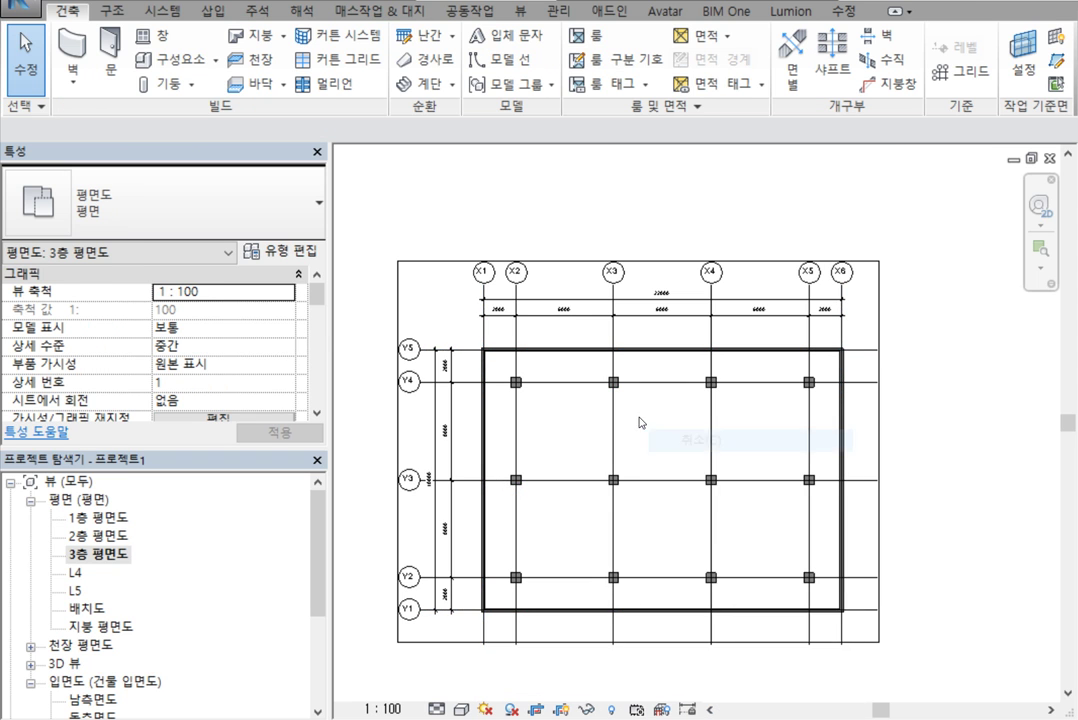
Examine the new third-floor perimeter walls around the building frame in the 3D view.
scroll(620, 380, down, 2)
click(315, 2)
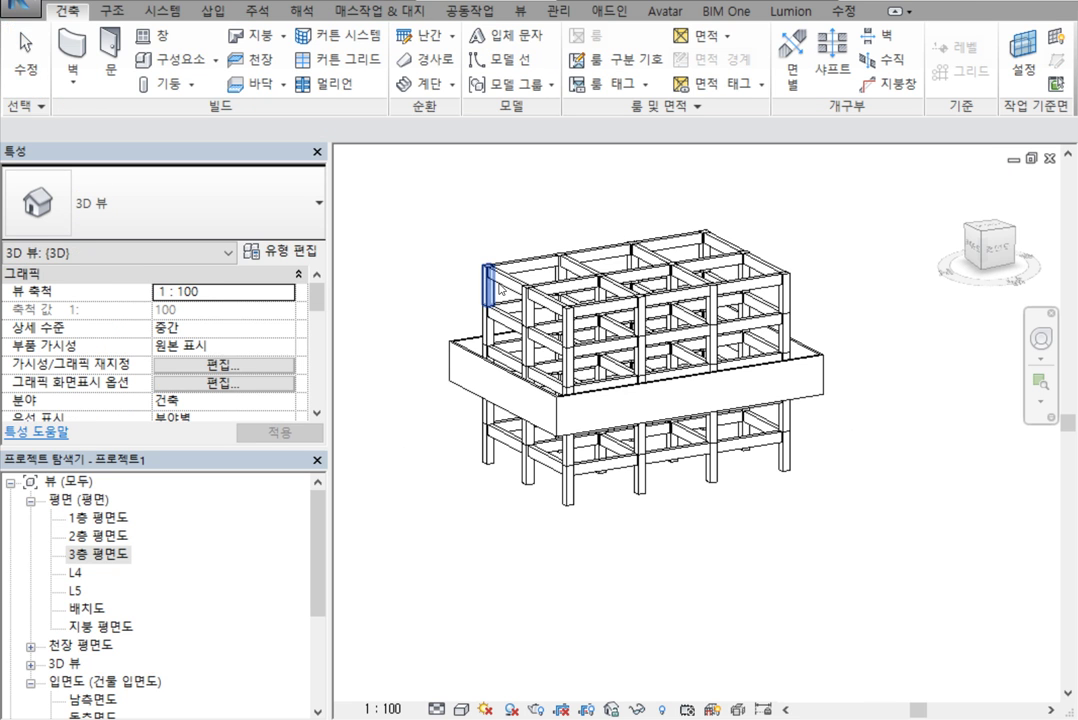
scroll(586, 416, up, 2)
middle_drag(620, 406, 612, 456)
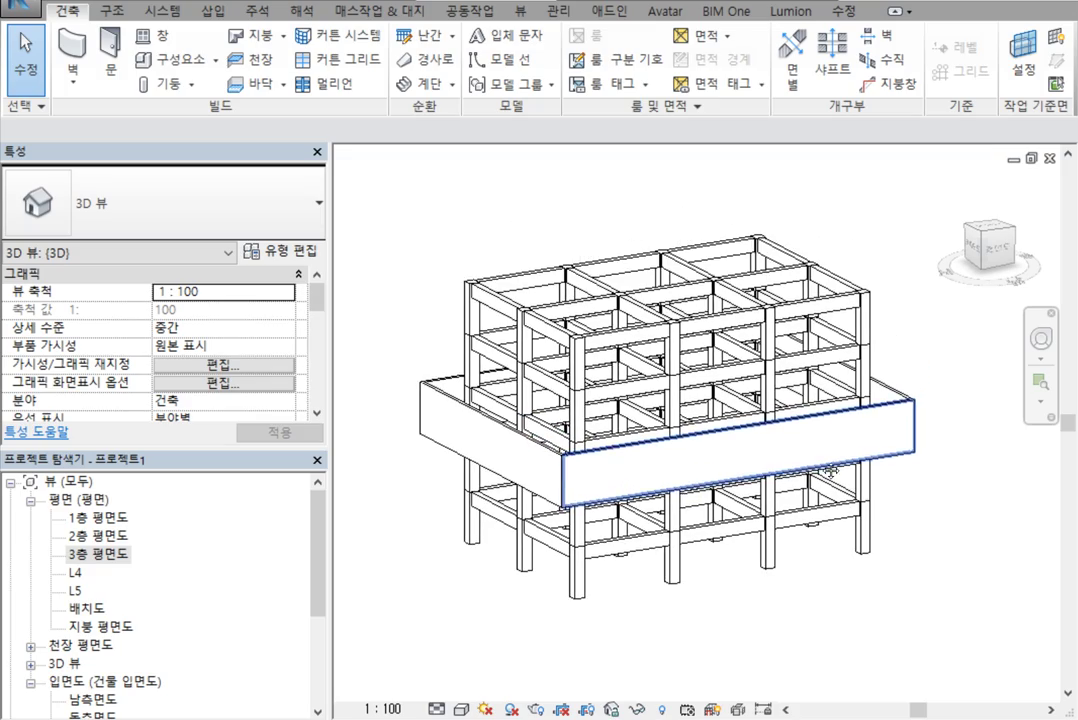
shift+middle_drag(830, 470, 648, 476)
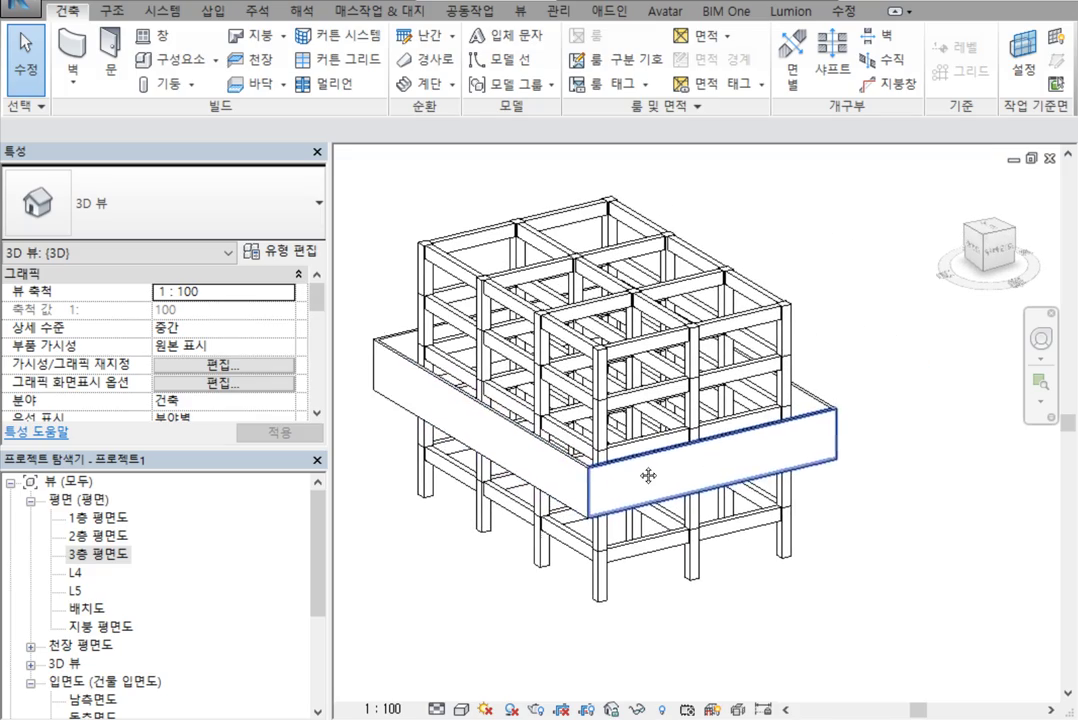
Copy the four connected perimeter walls from 3층 평면도 and paste them aligned to levels L1, L4, L5 and 지붕.
double_click(116, 556)
scroll(540, 425, up, 2)
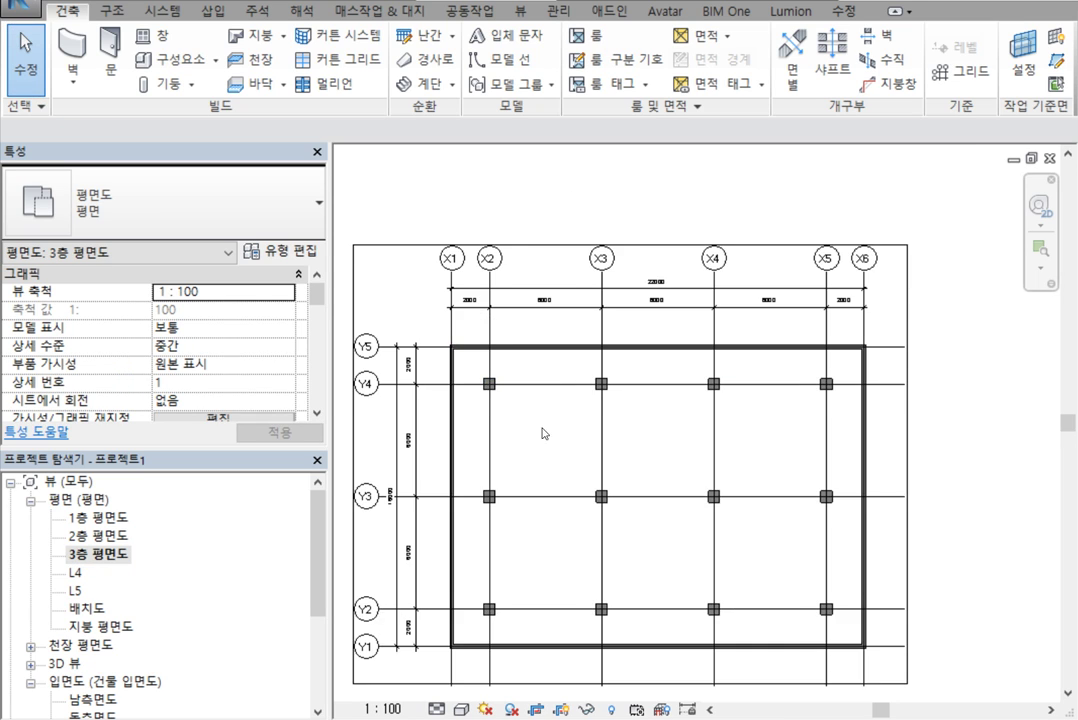
ctrl+scroll(543, 433, down, 2)
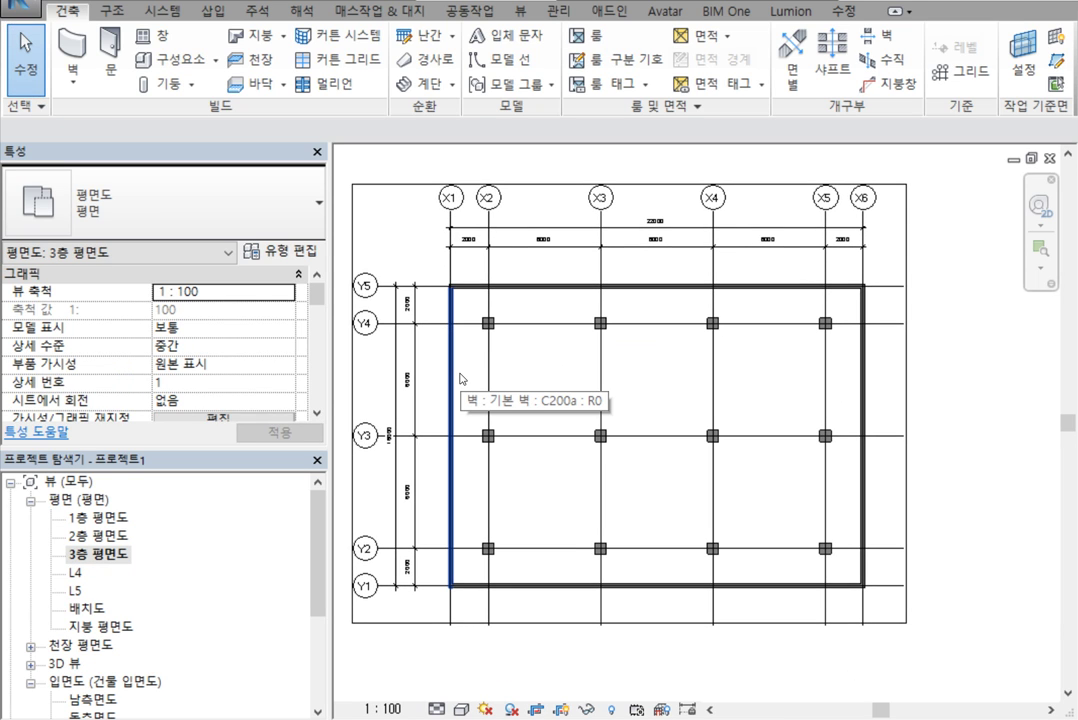
key(Tab)
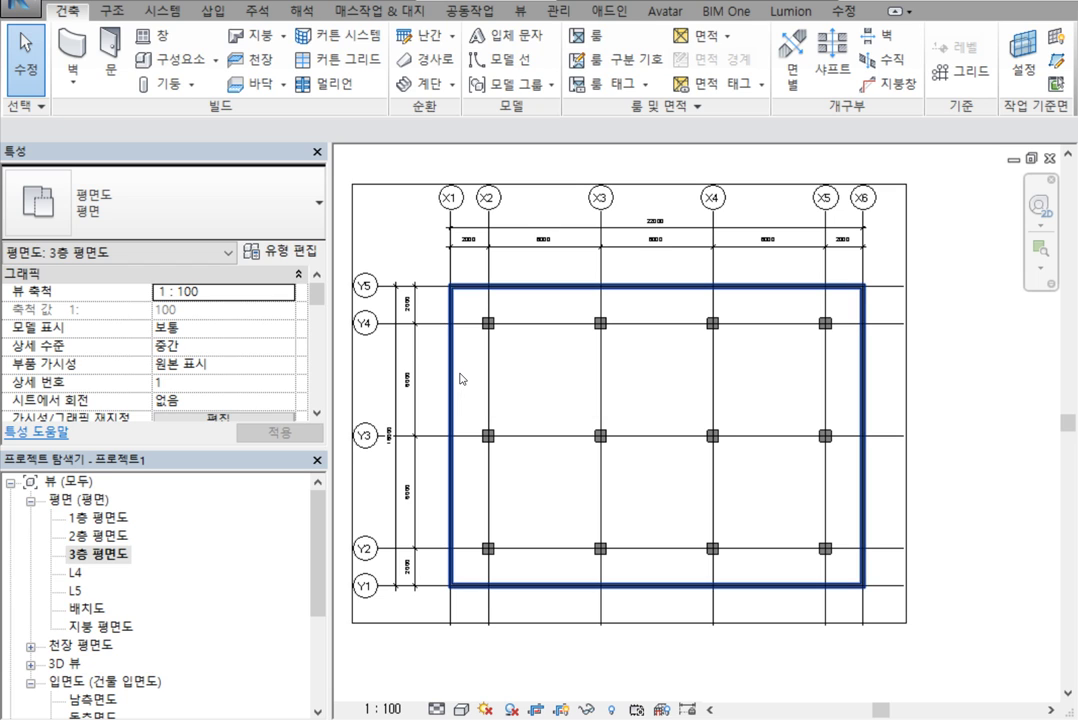
click(461, 378)
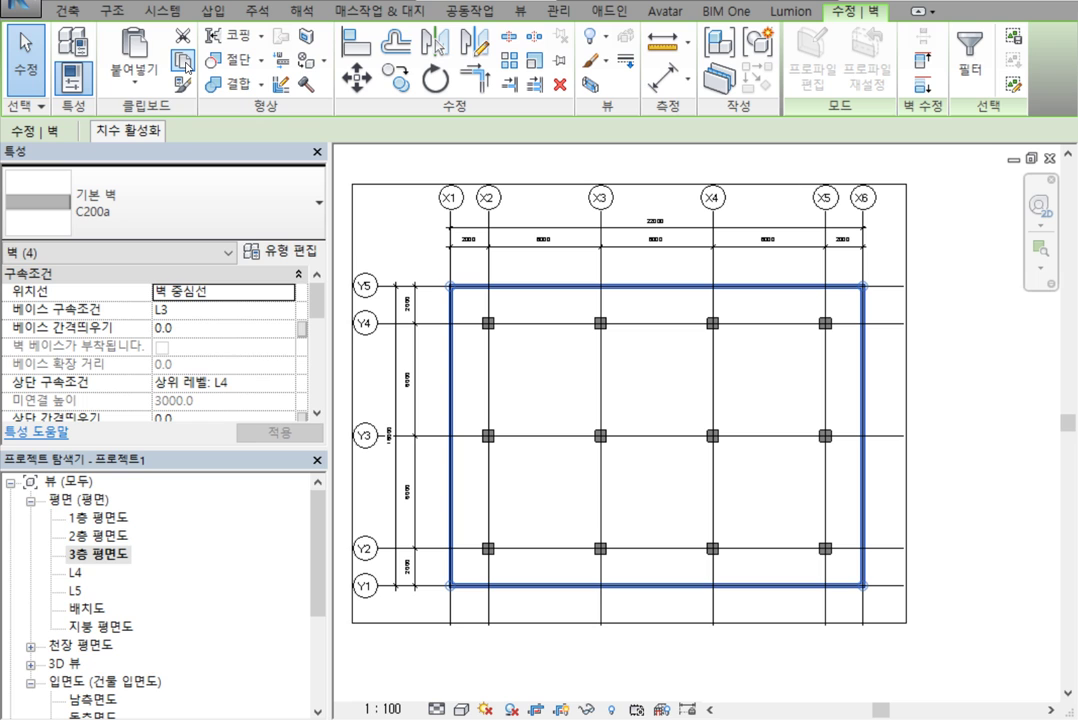
click(133, 90)
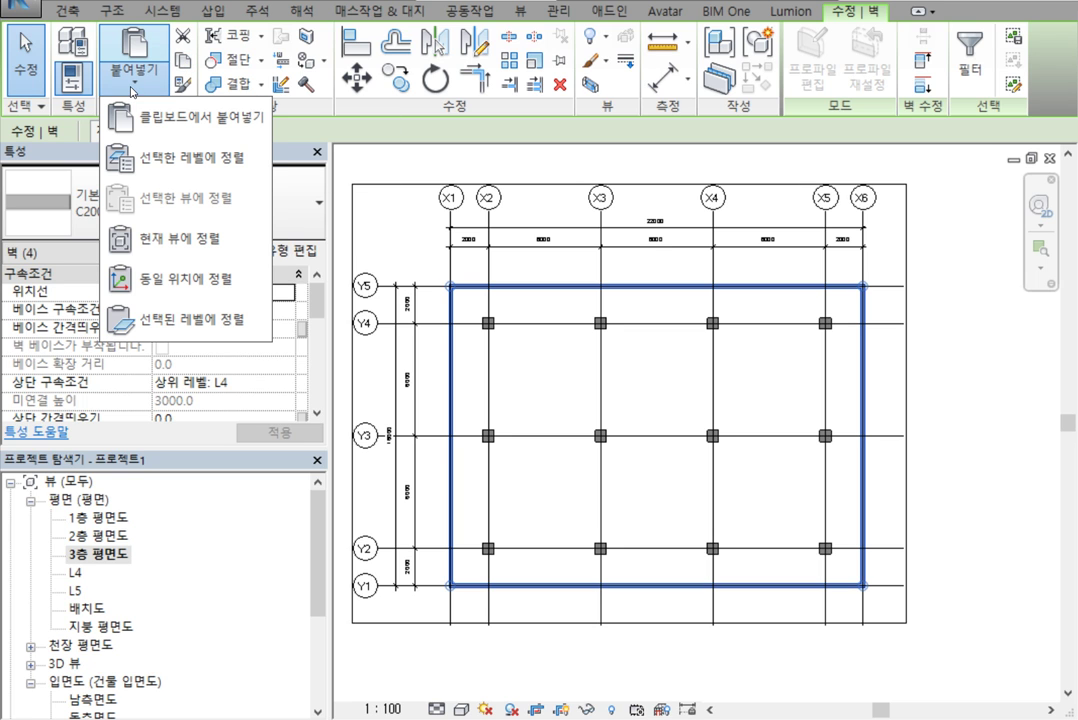
click(165, 158)
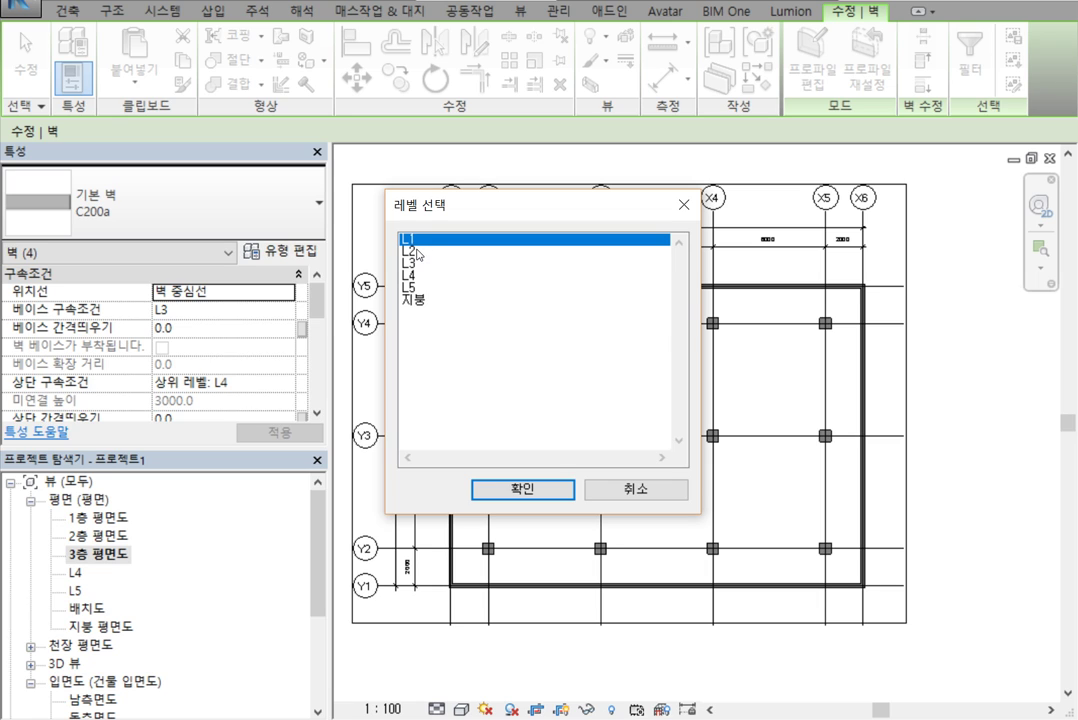
ctrl+click(417, 277)
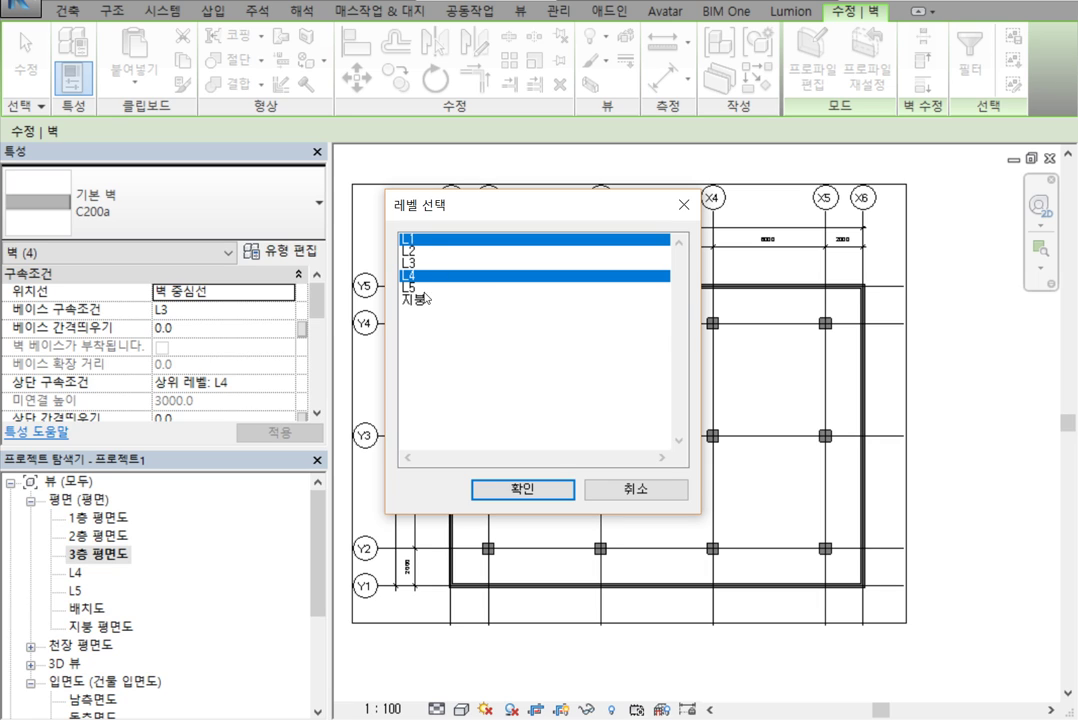
ctrl+click(438, 290)
ctrl+click(422, 298)
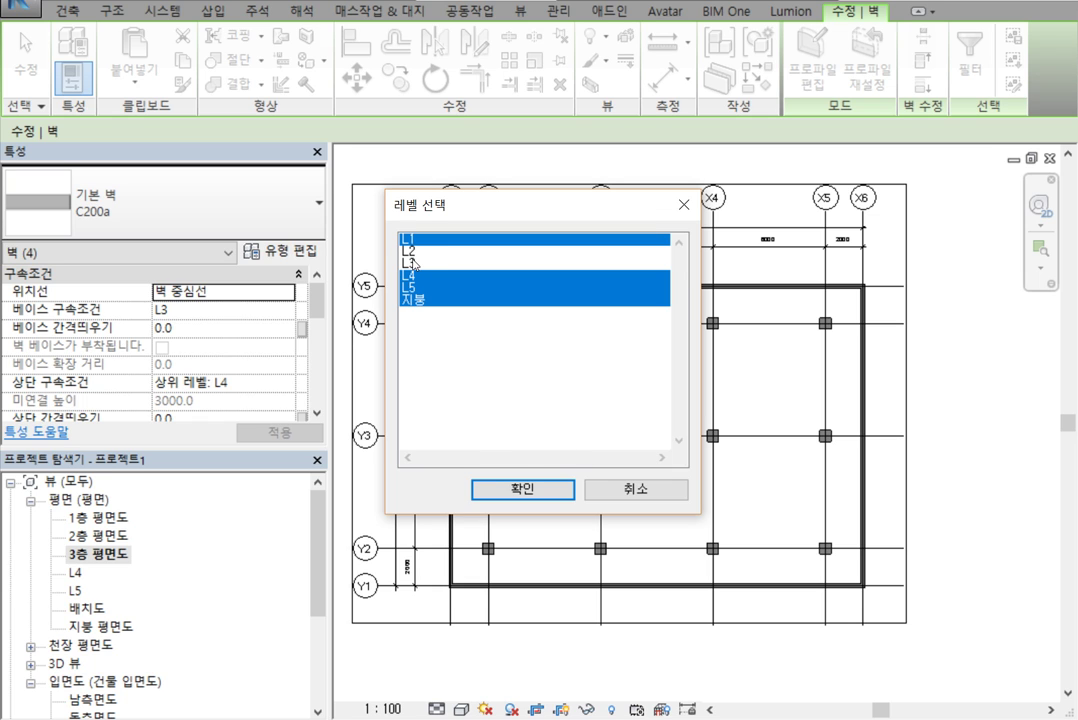
click(522, 489)
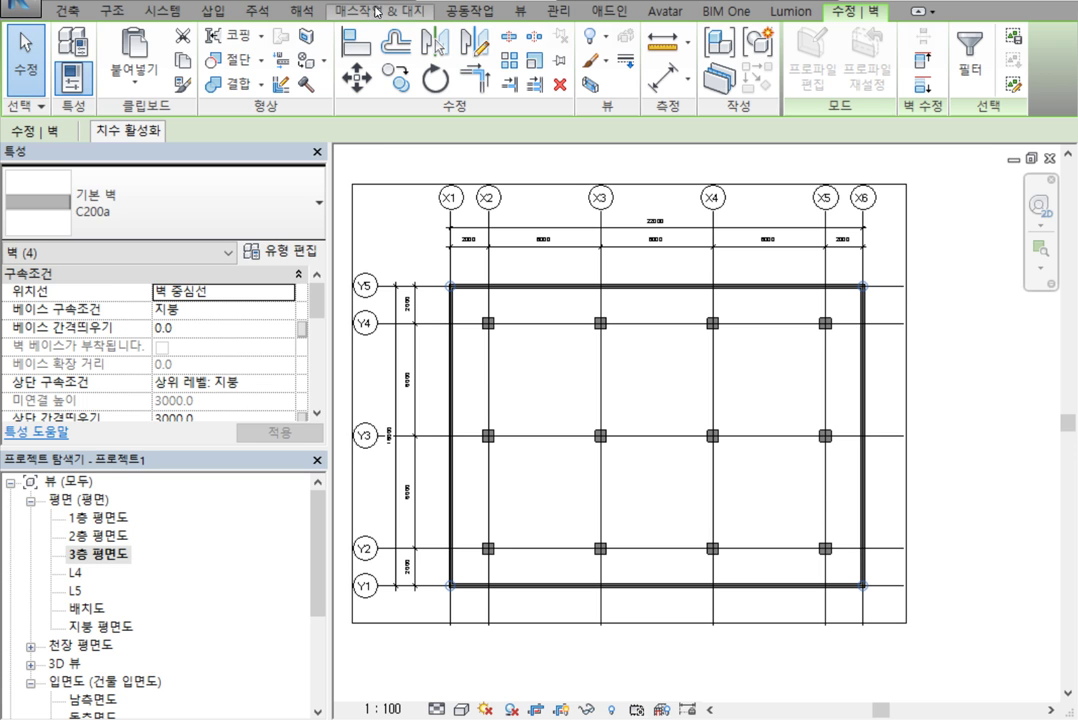
In the 3D view, set the top offset (상단 간격띄우기) of the four connected roof-level walls to 1200.
click(293, 2)
scroll(795, 475, down, 2)
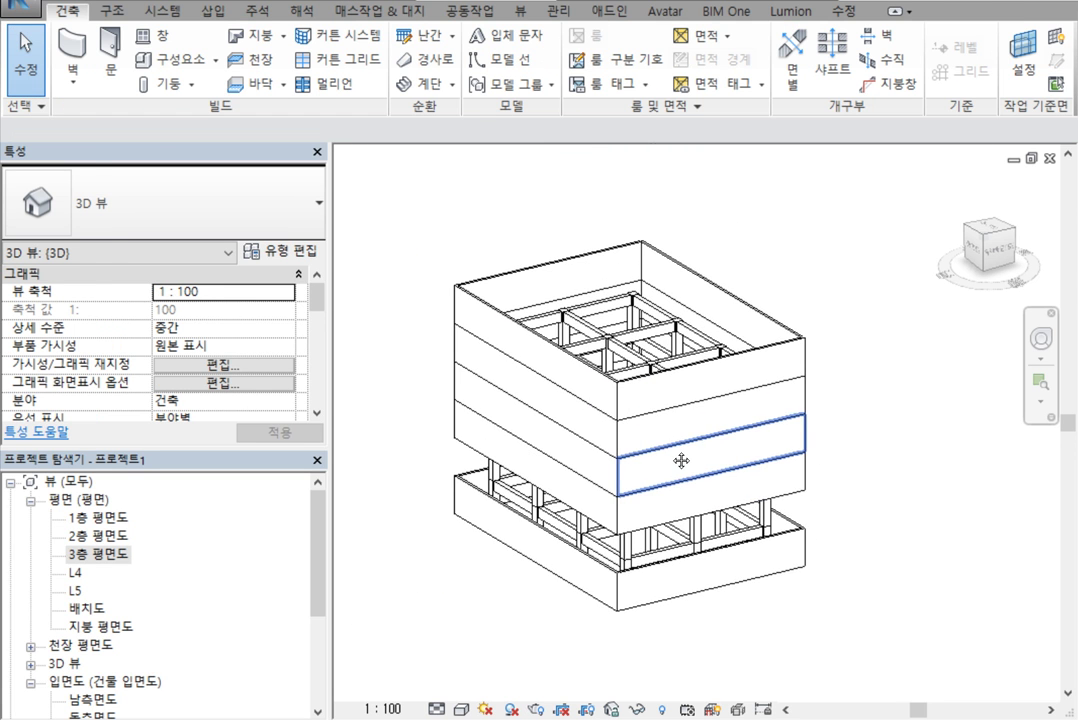
shift+middle_drag(683, 457, 826, 398)
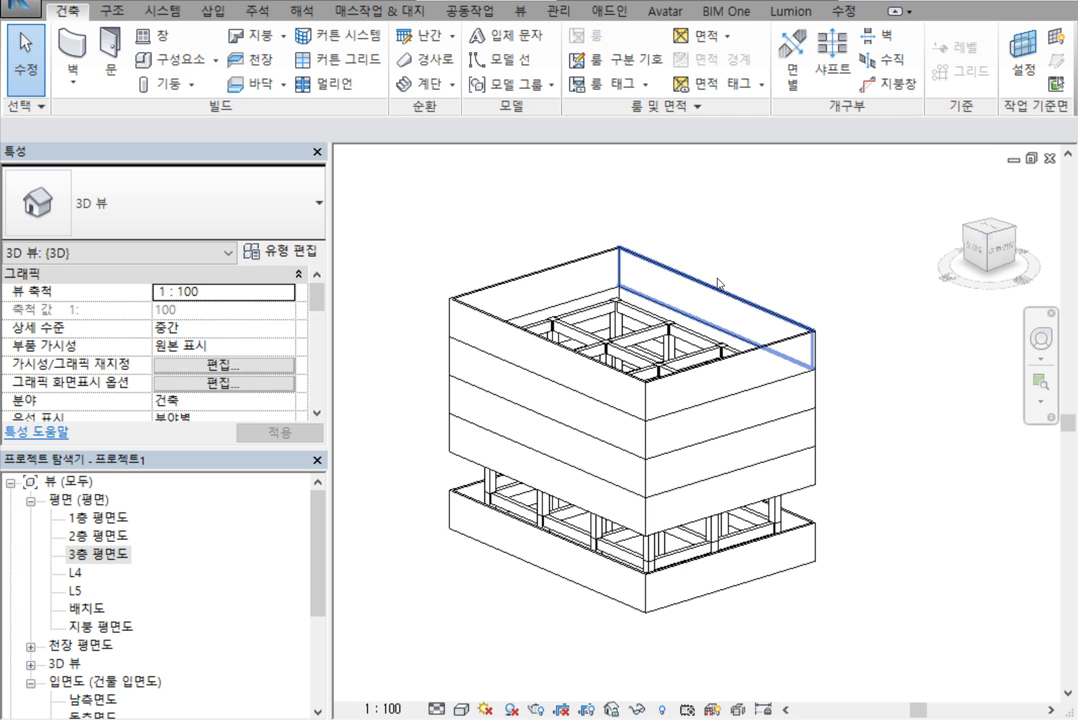
key(Tab)
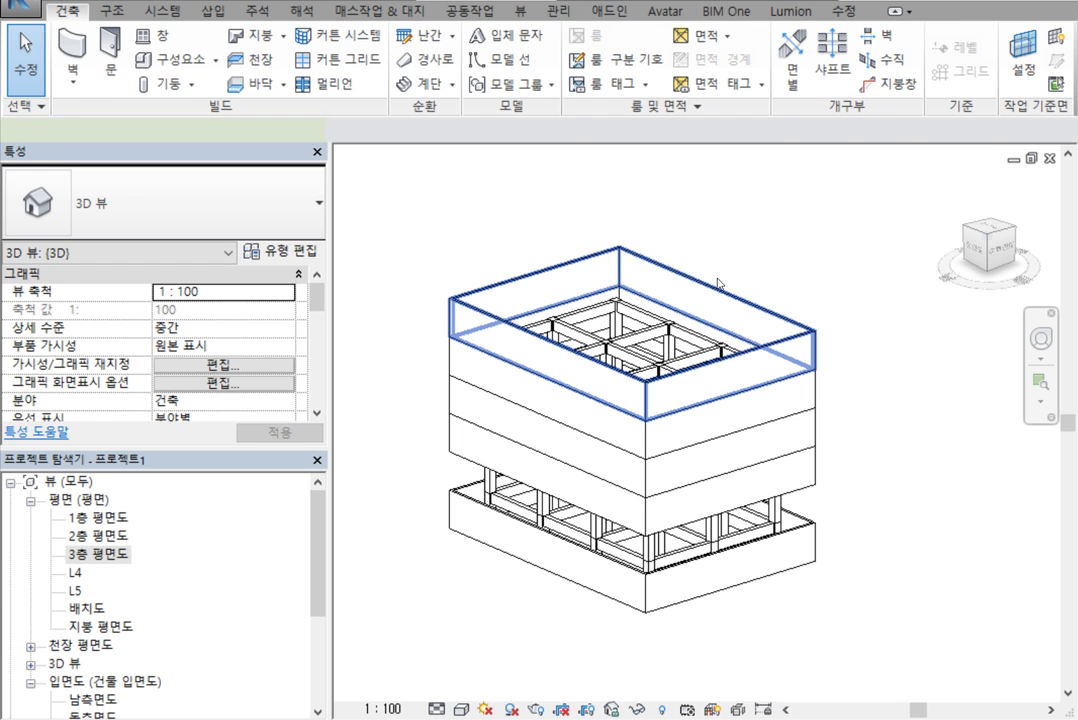
click(718, 283)
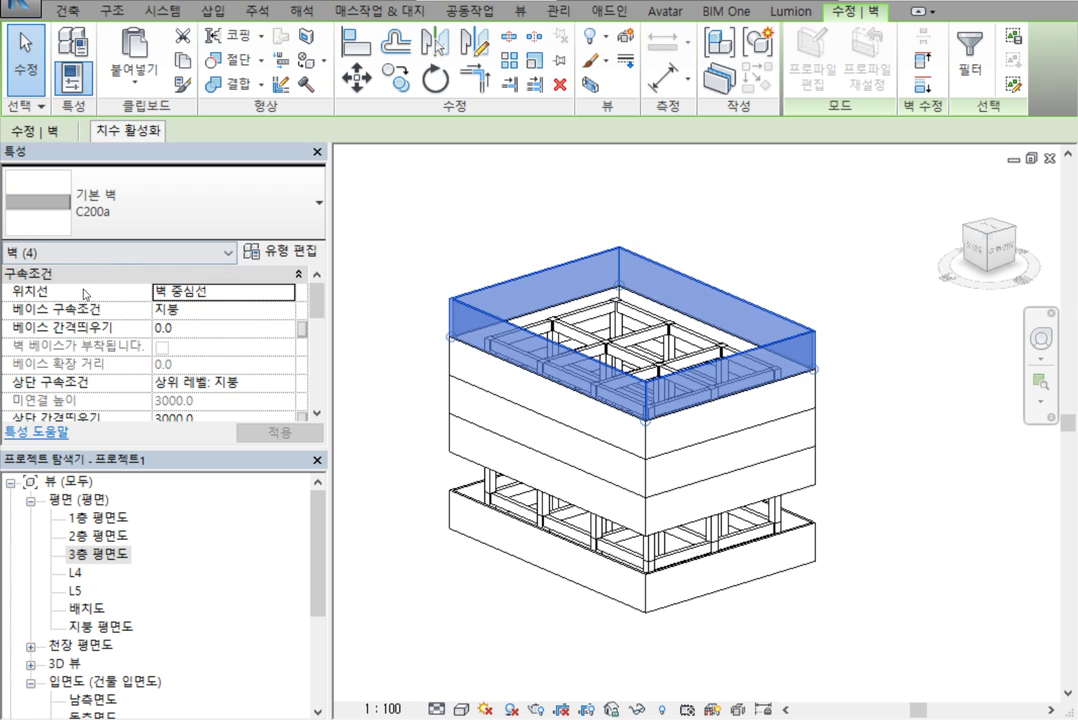
scroll(318, 314, down, 1)
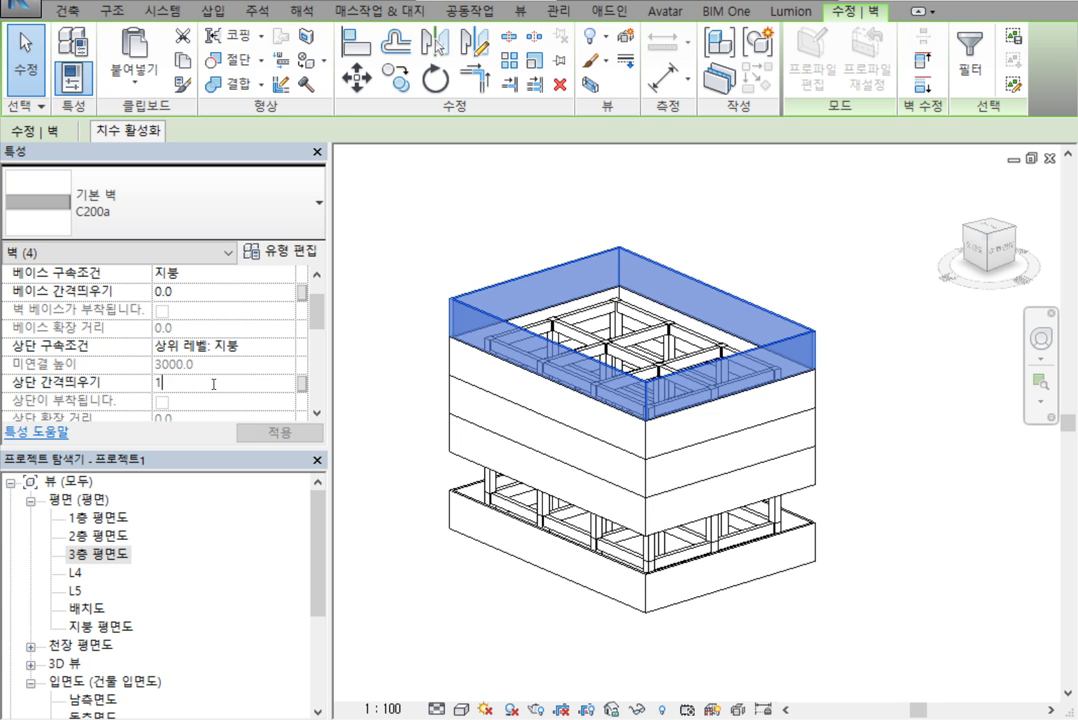
text(200)
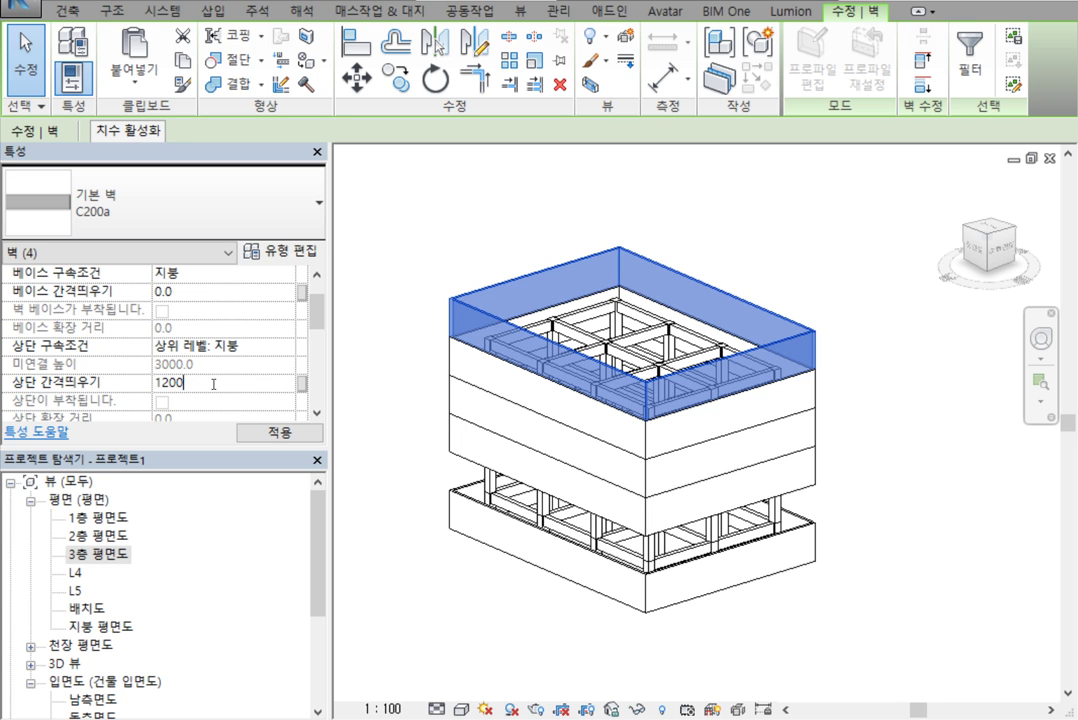
key(Return)
click(440, 272)
scroll(400, 350, up, 2)
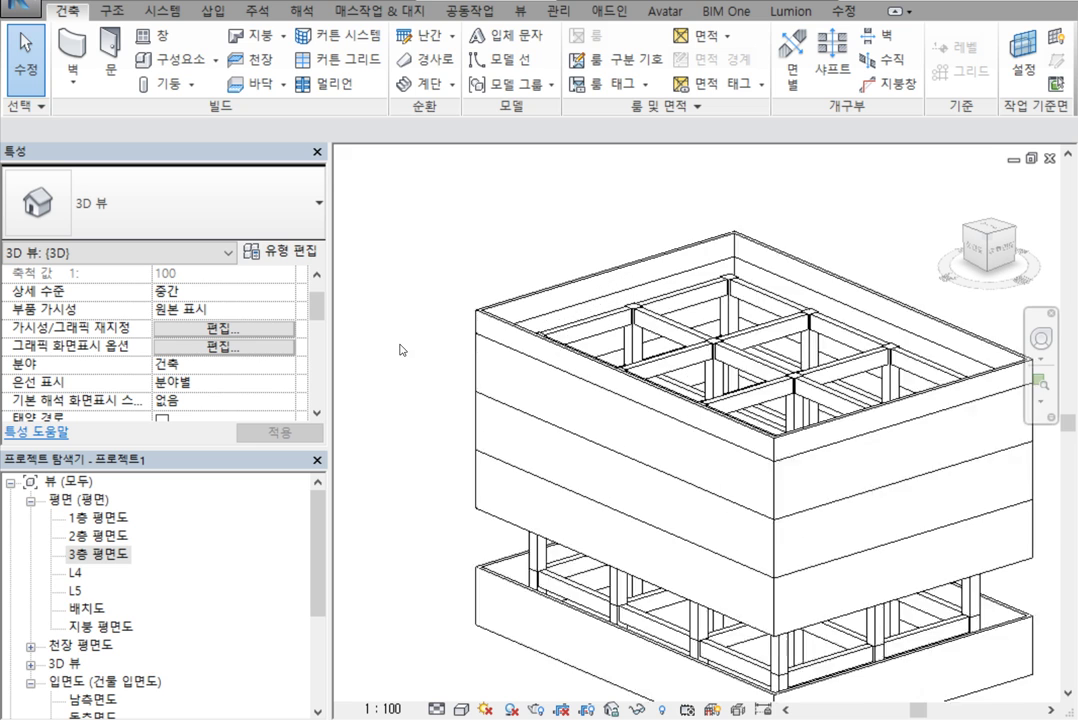
scroll(405, 300, up, 1)
scroll(400, 315, down, 2)
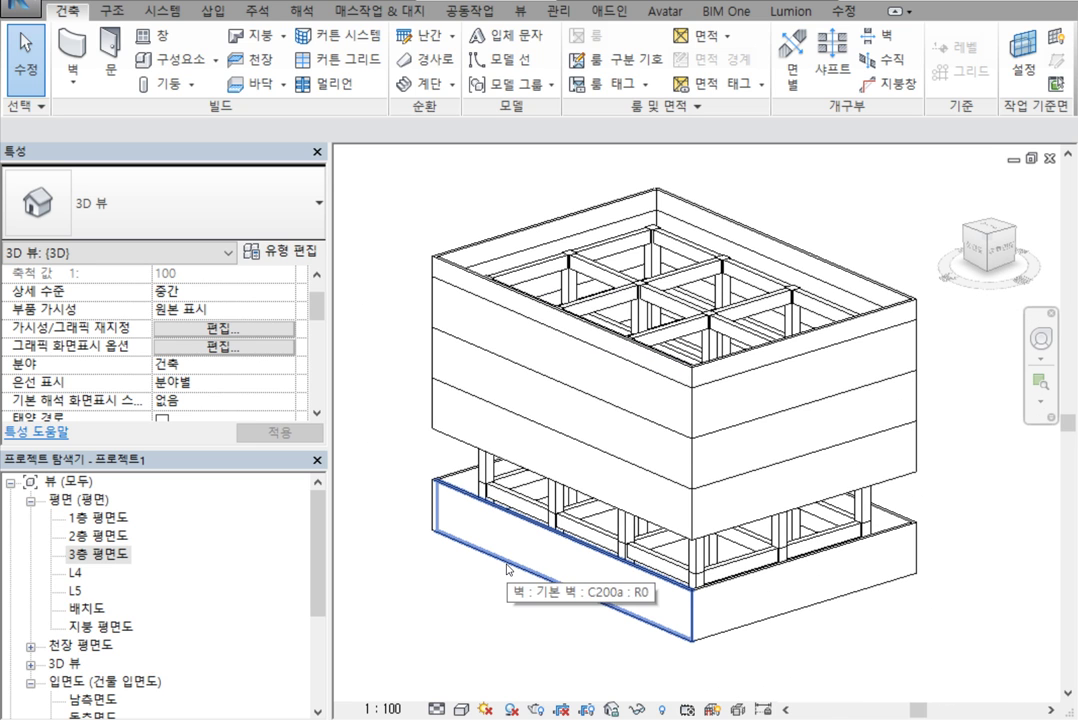
In 1층 평면도, move the perimeter wall on grid X1 inward to between grids X3 and X4.
double_click(108, 519)
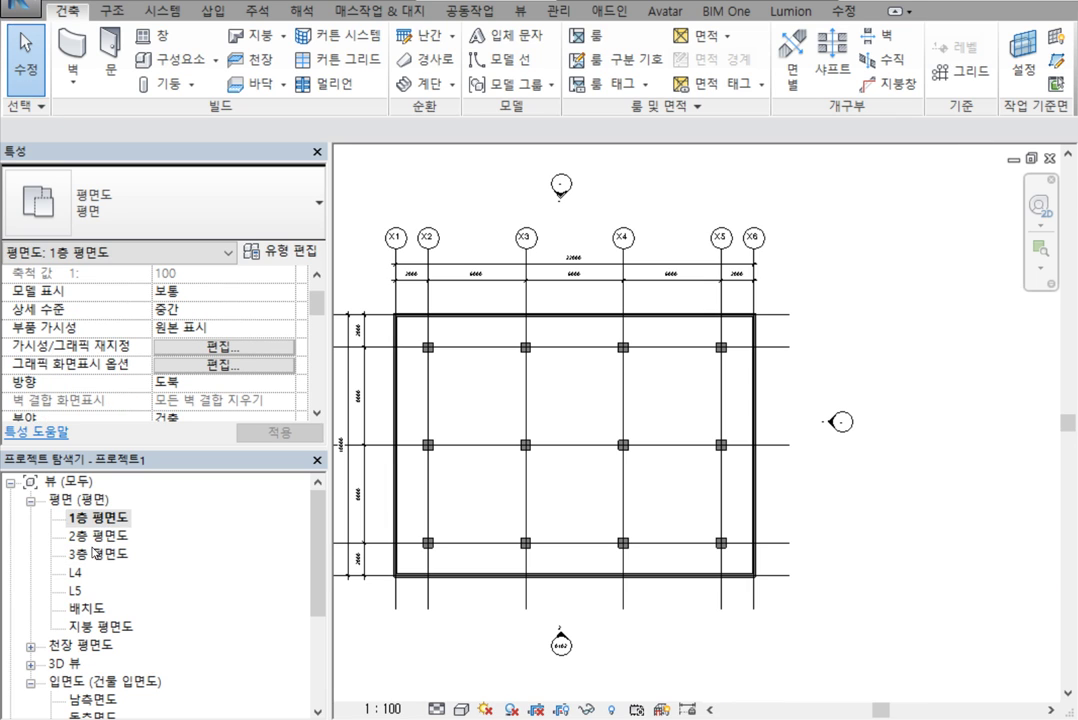
scroll(546, 478, up, 2)
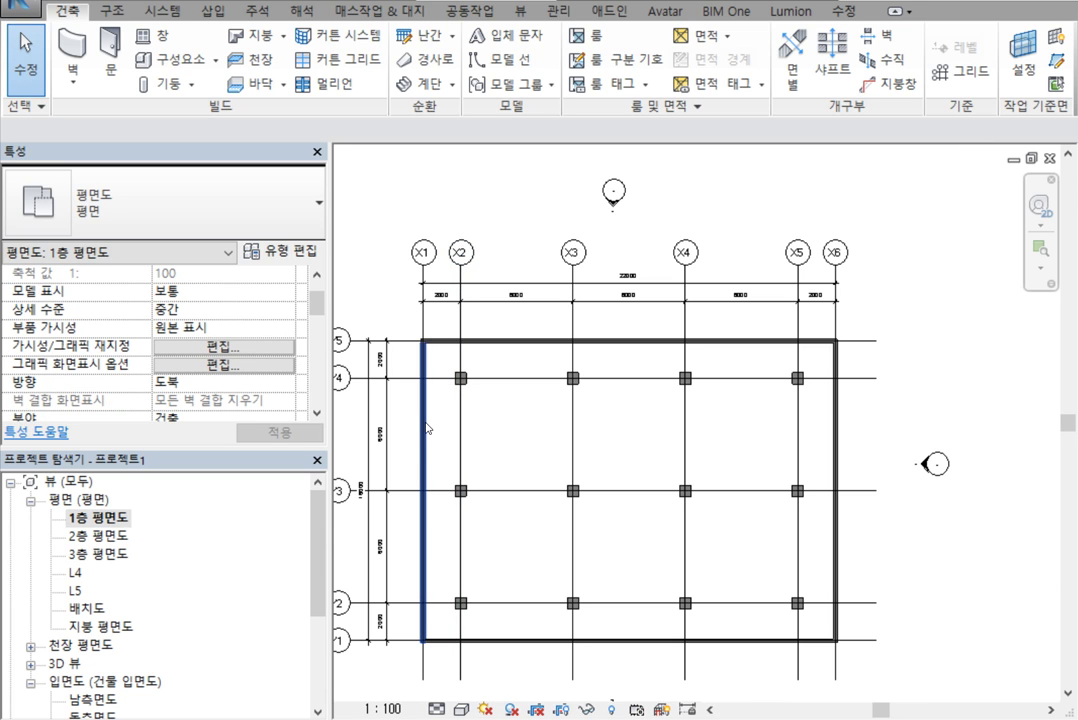
drag(430, 428, 645, 421)
click(663, 77)
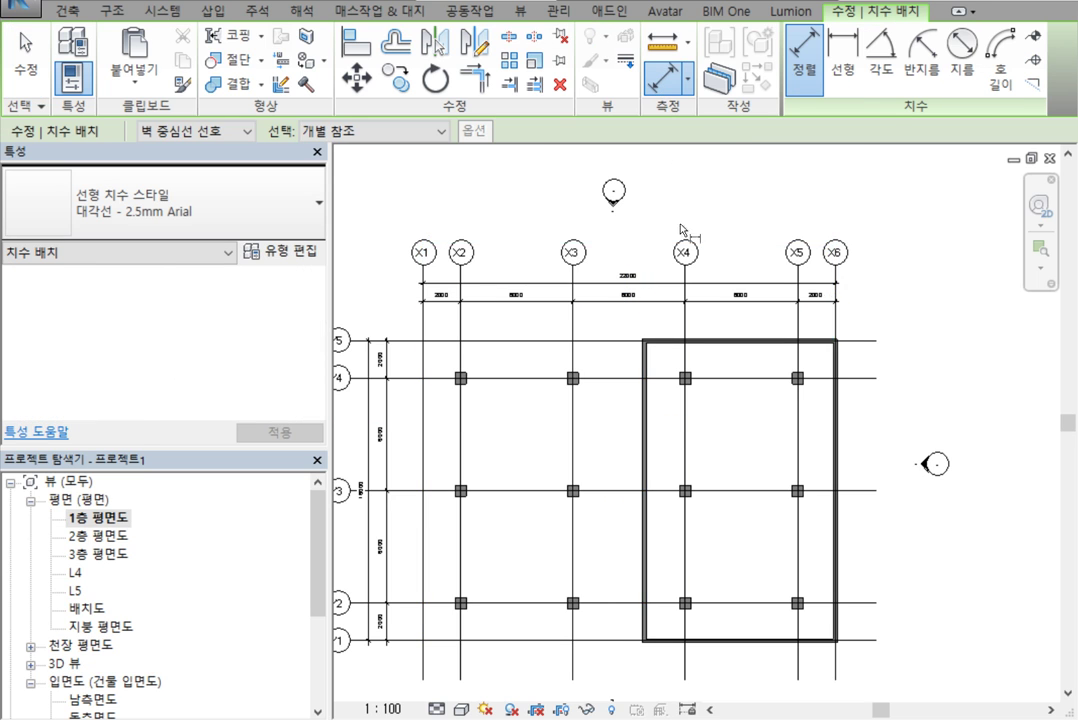
scroll(690, 317, up, 4)
click(672, 338)
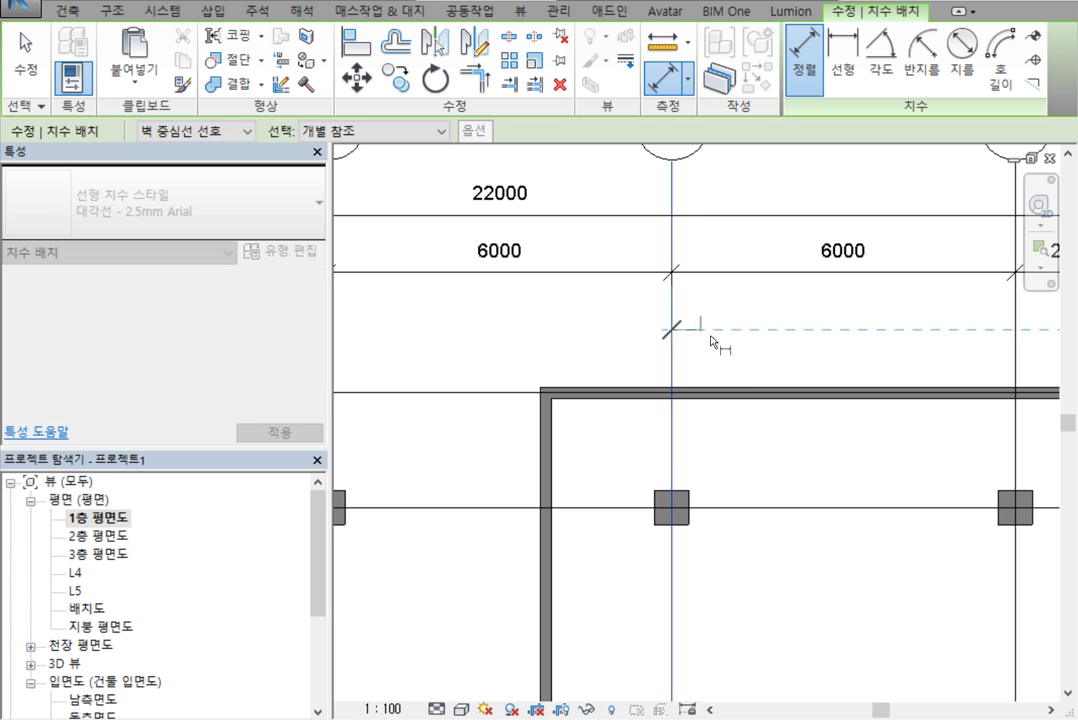
click(544, 457)
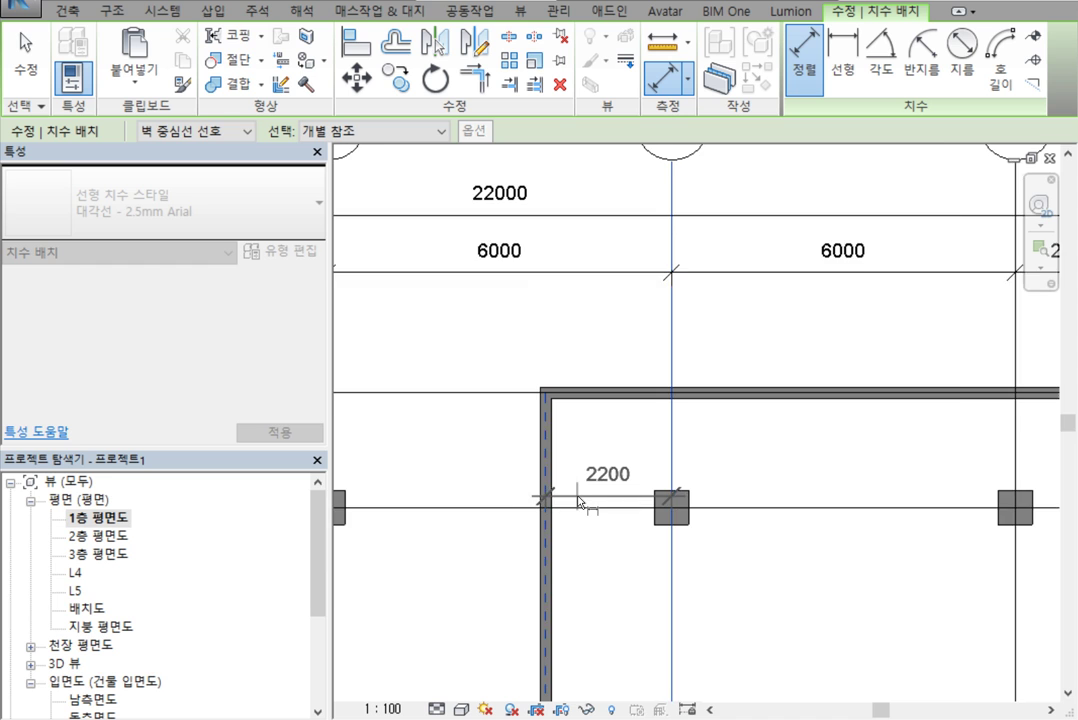
scroll(578, 500, down, 1)
key(Escape)
key(Escape)
scroll(616, 440, up, 1)
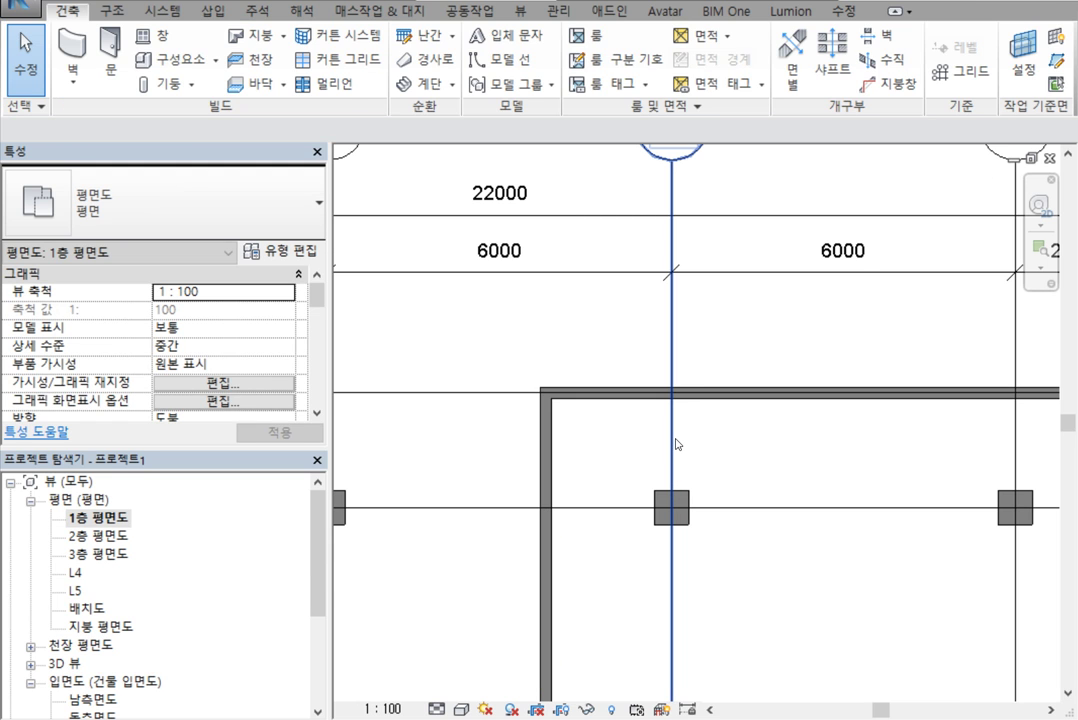
Place an aligned dimension above the building between grid X4 and the centreline of the relocated wall beside it.
click(675, 440)
key(Escape)
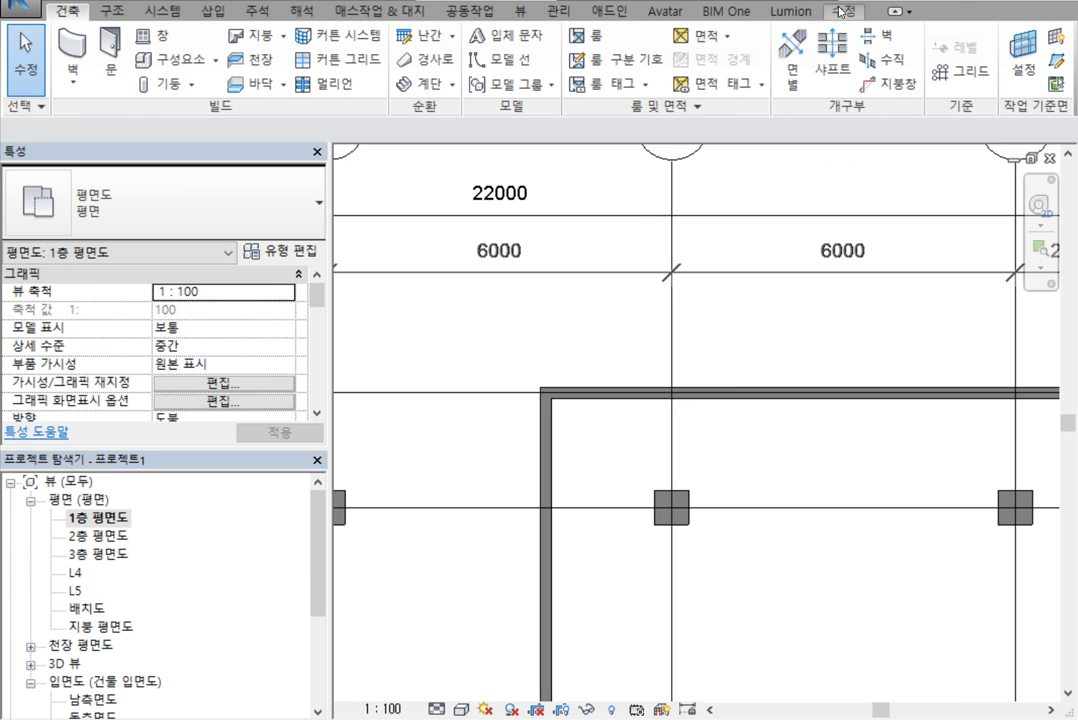
scroll(709, 11, up, 1)
click(670, 75)
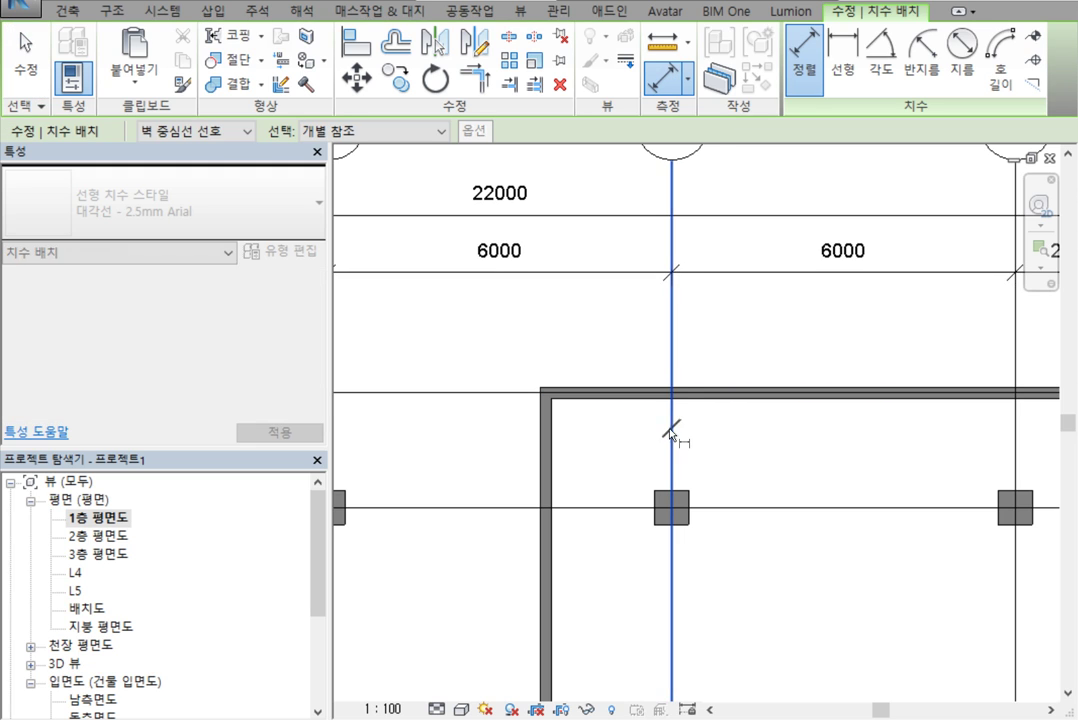
click(671, 440)
scroll(549, 463, up, 2)
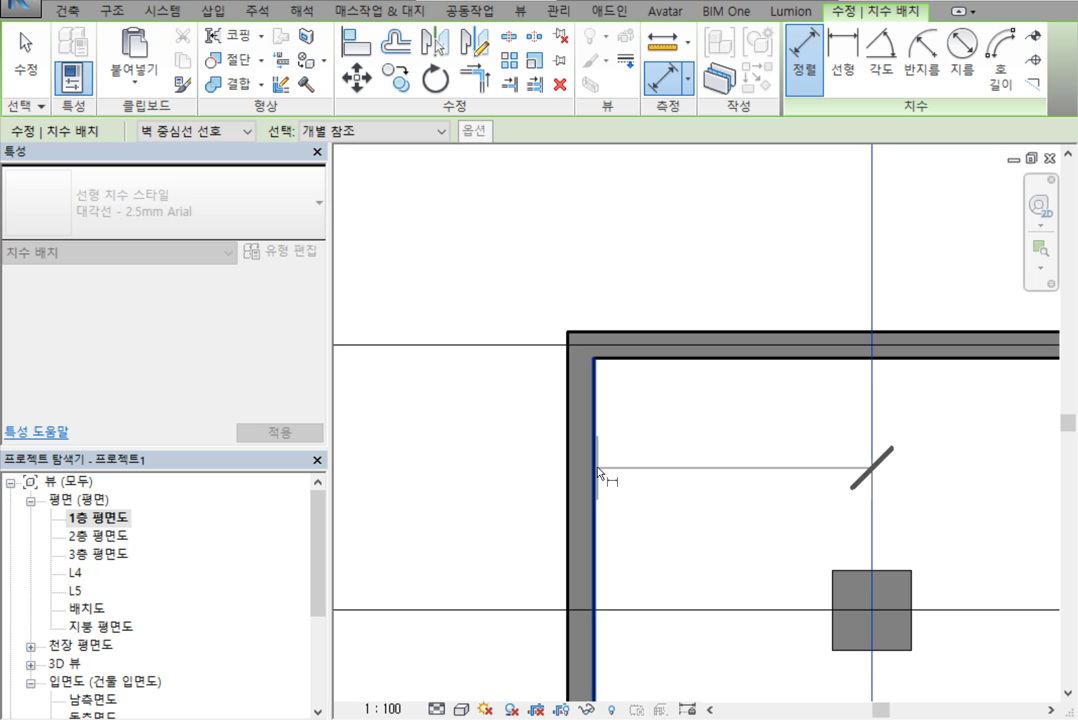
key(Tab)
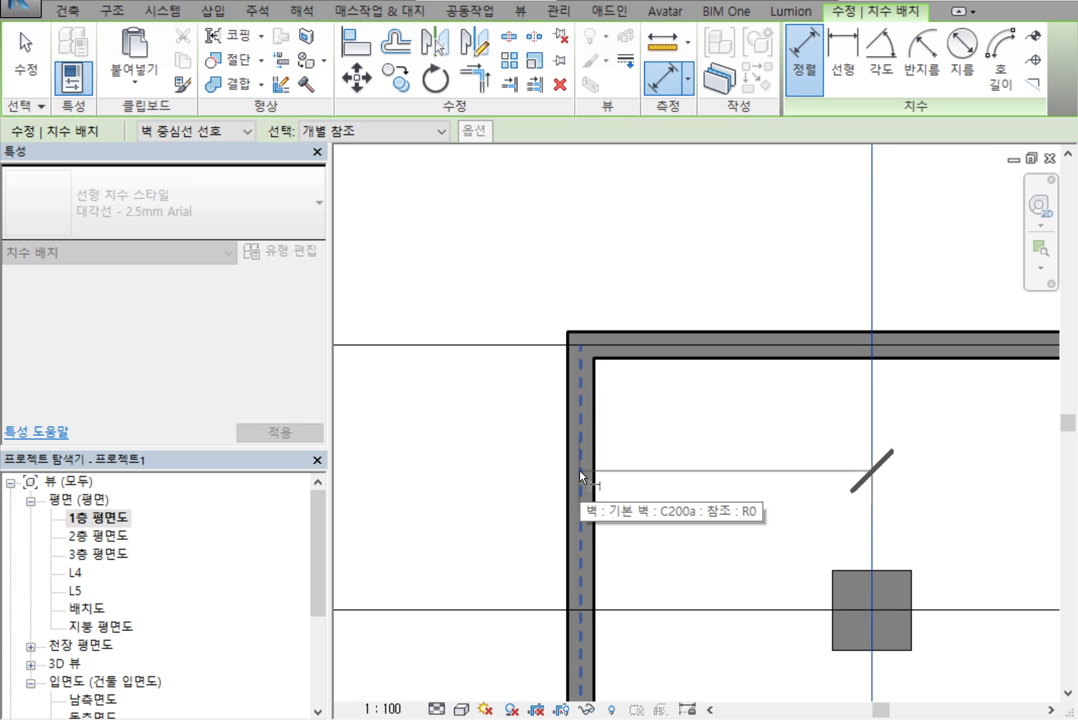
click(580, 471)
scroll(595, 329, down, 2)
middle_drag(598, 318, 568, 414)
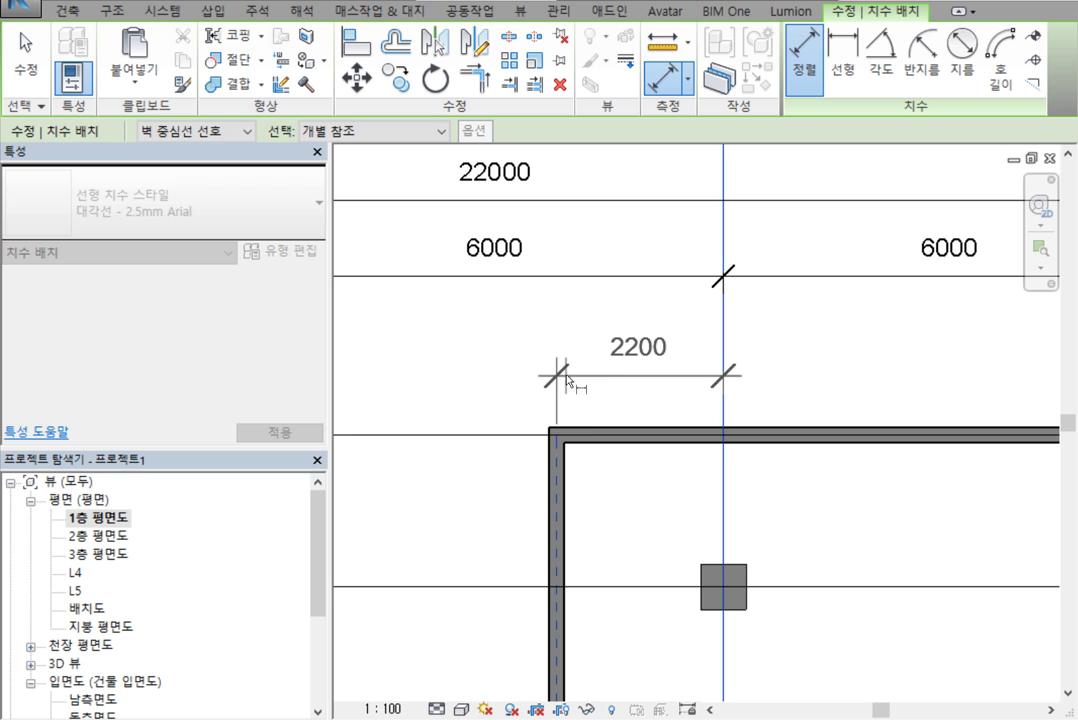
click(567, 350)
key(Escape)
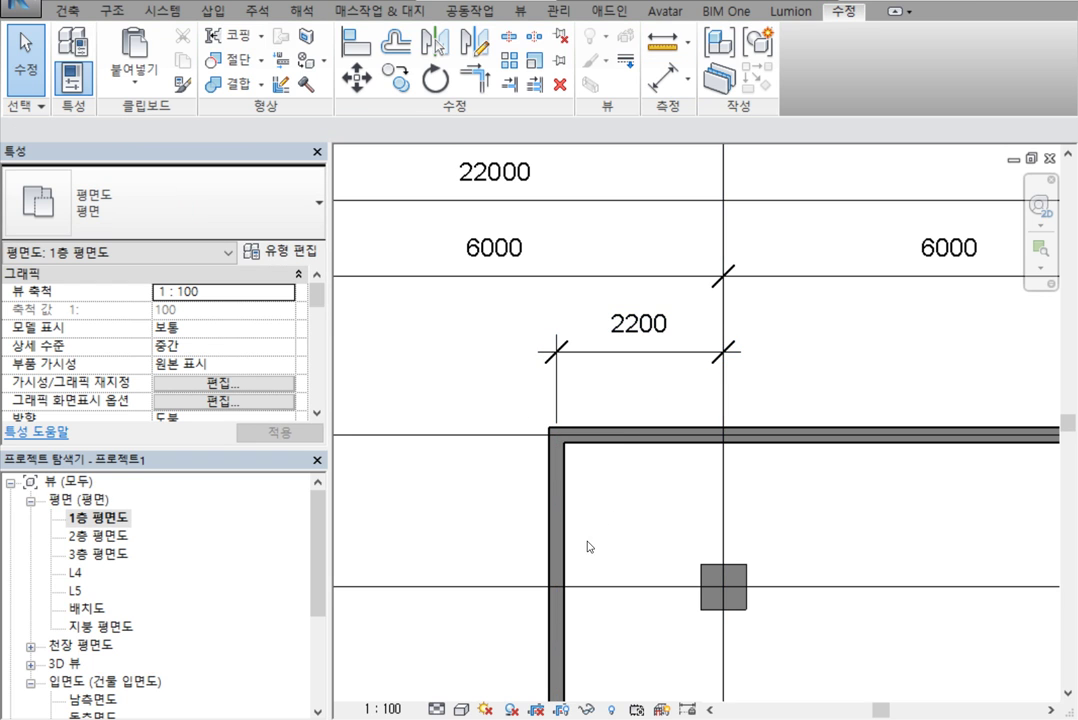
Set the distance between the relocated first-floor wall's centreline and grid X4 to 2000.
click(558, 540)
scroll(640, 310, up, 3)
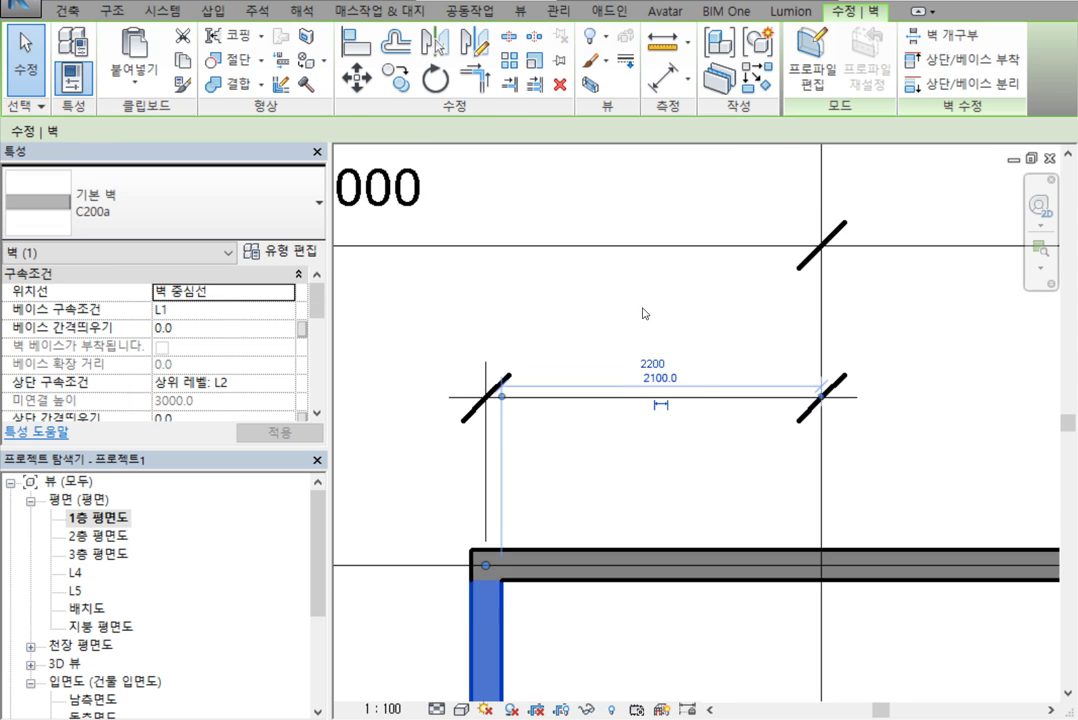
scroll(643, 313, up, 2)
click(640, 374)
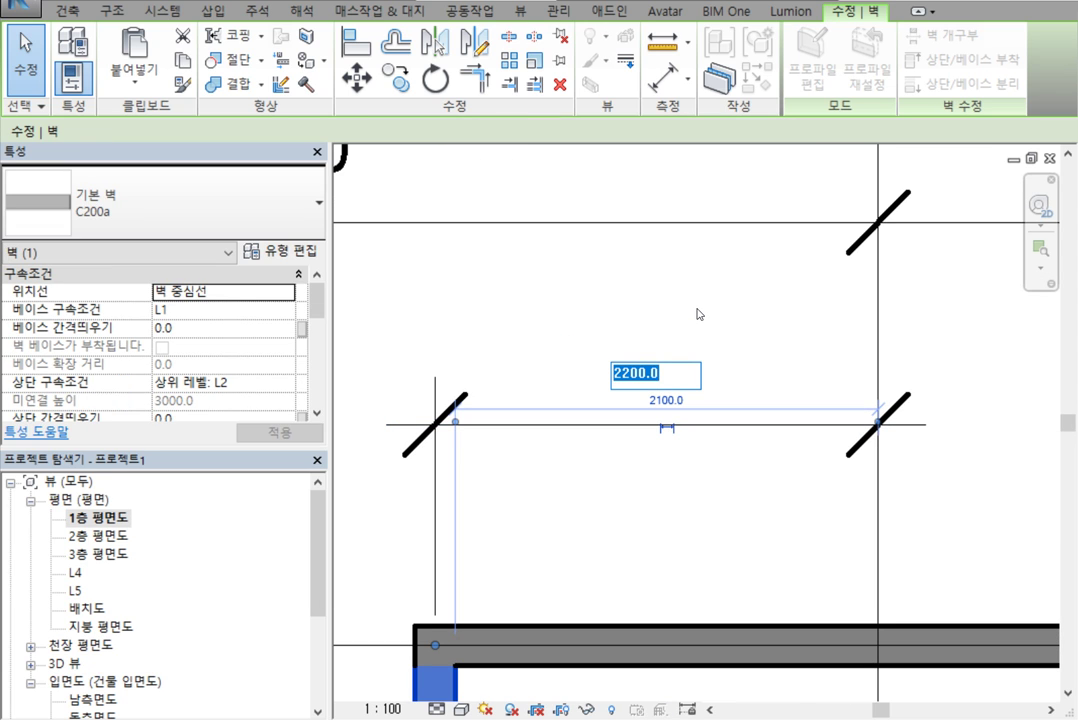
text(200)
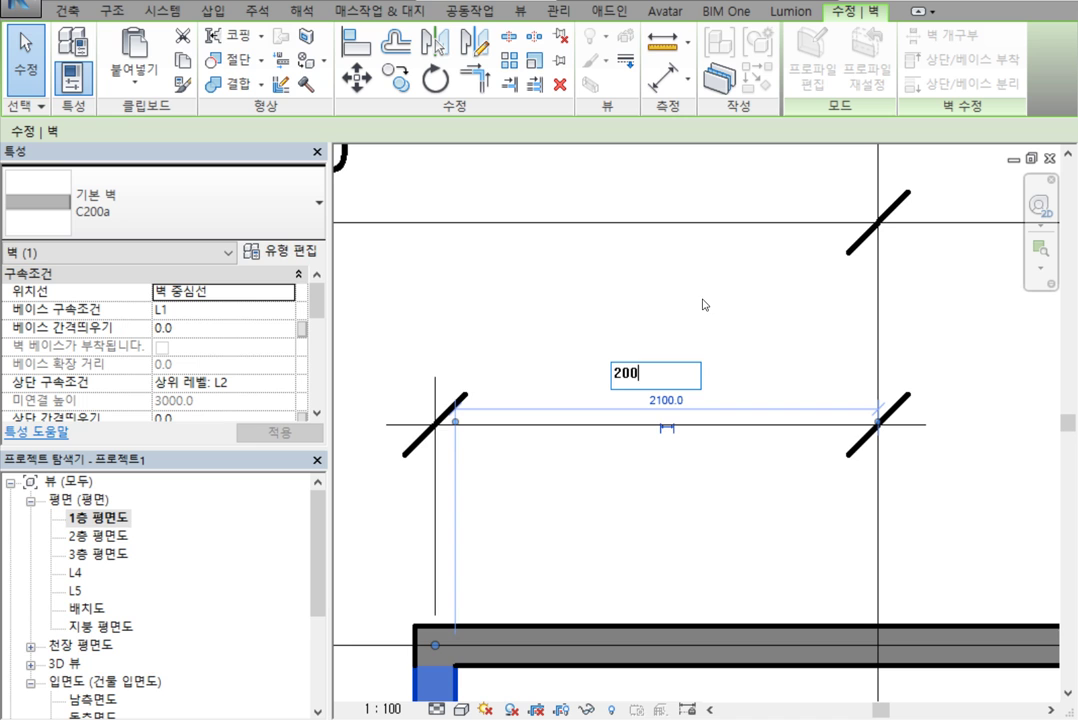
text(0)
key(Return)
scroll(753, 510, down, 3)
key(Escape)
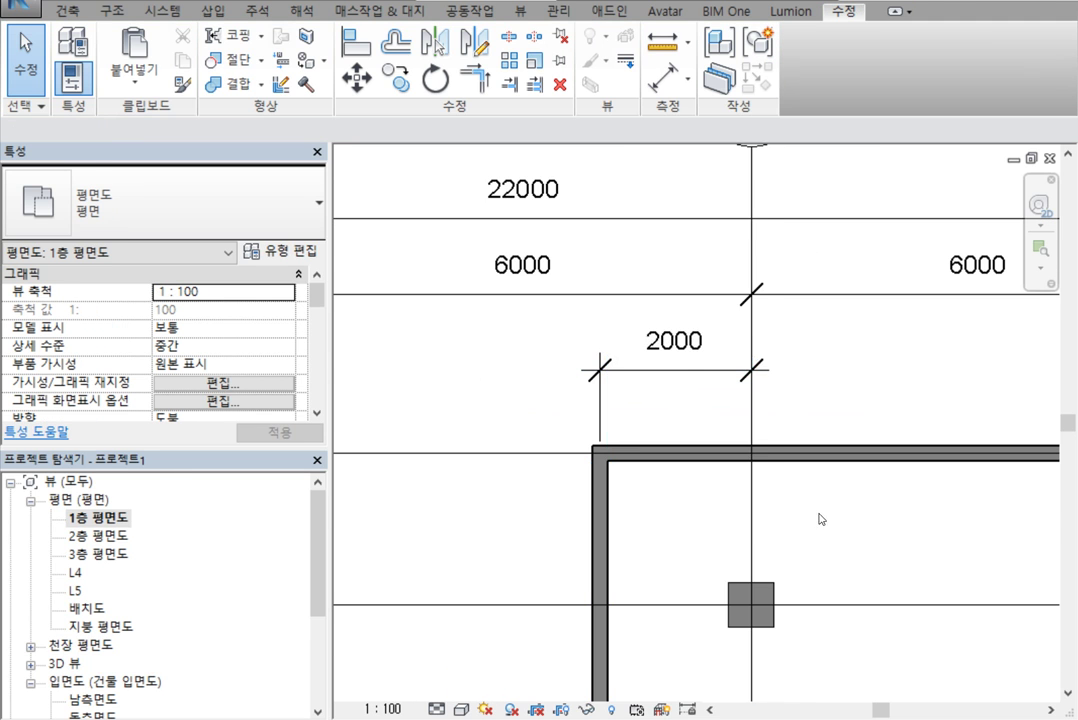
Copy the four connected first-floor walls, paste them aligned to level L2, and open the 3D view.
scroll(815, 503, down, 2)
middle_drag(815, 503, 582, 248)
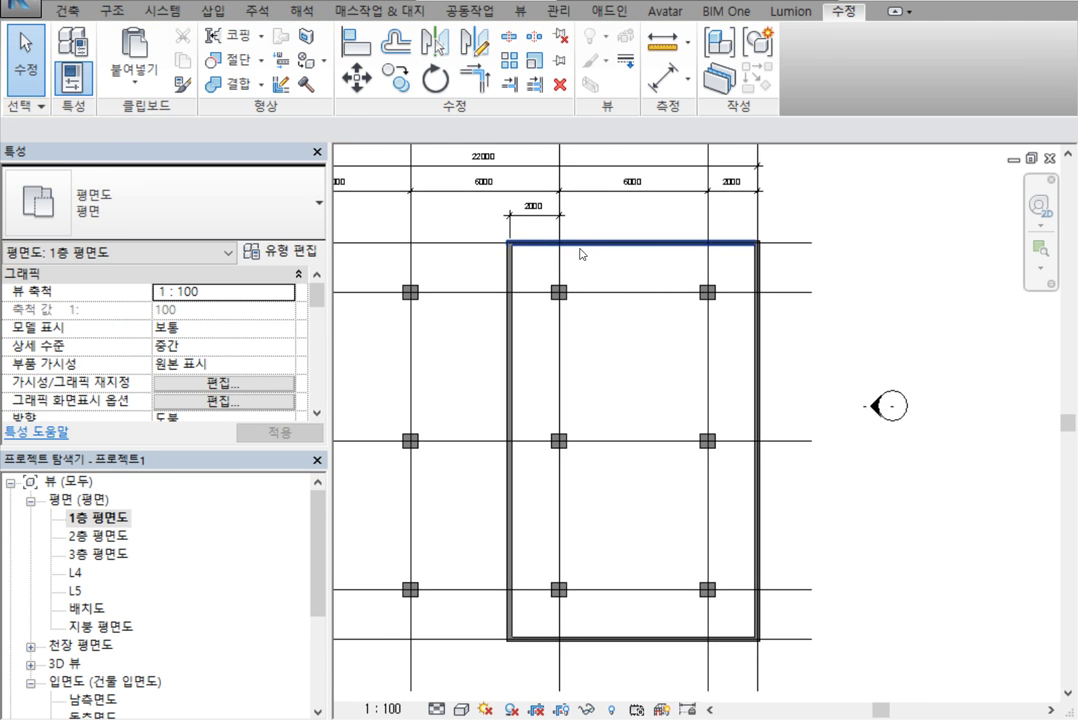
key(Tab)
click(641, 257)
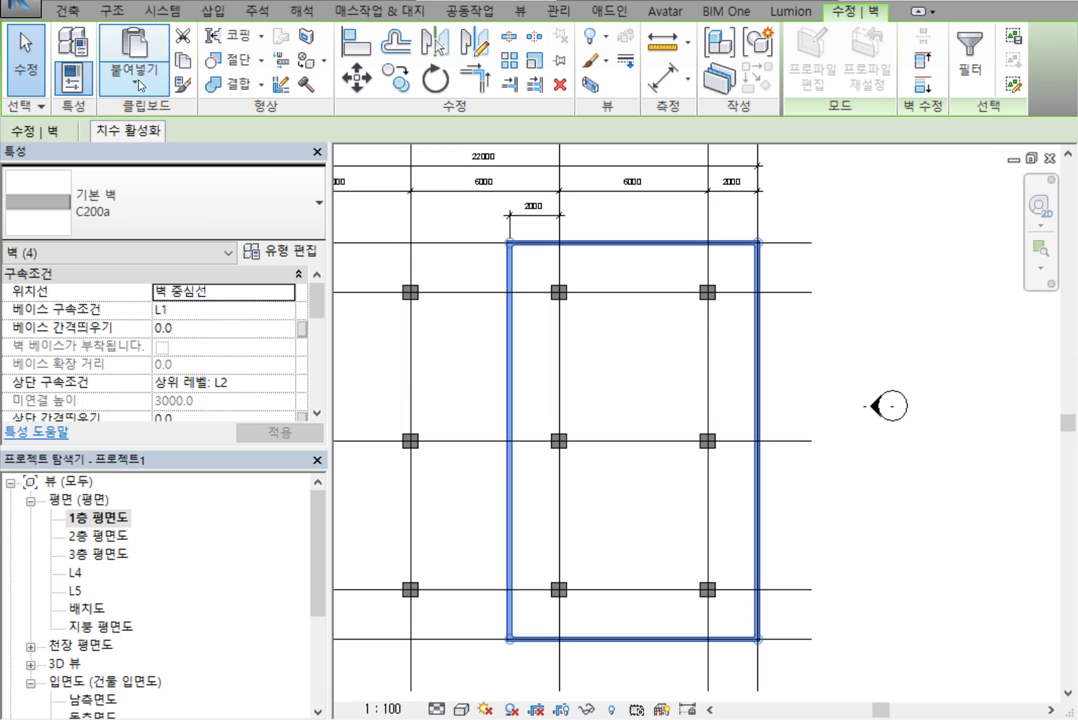
click(134, 74)
click(212, 173)
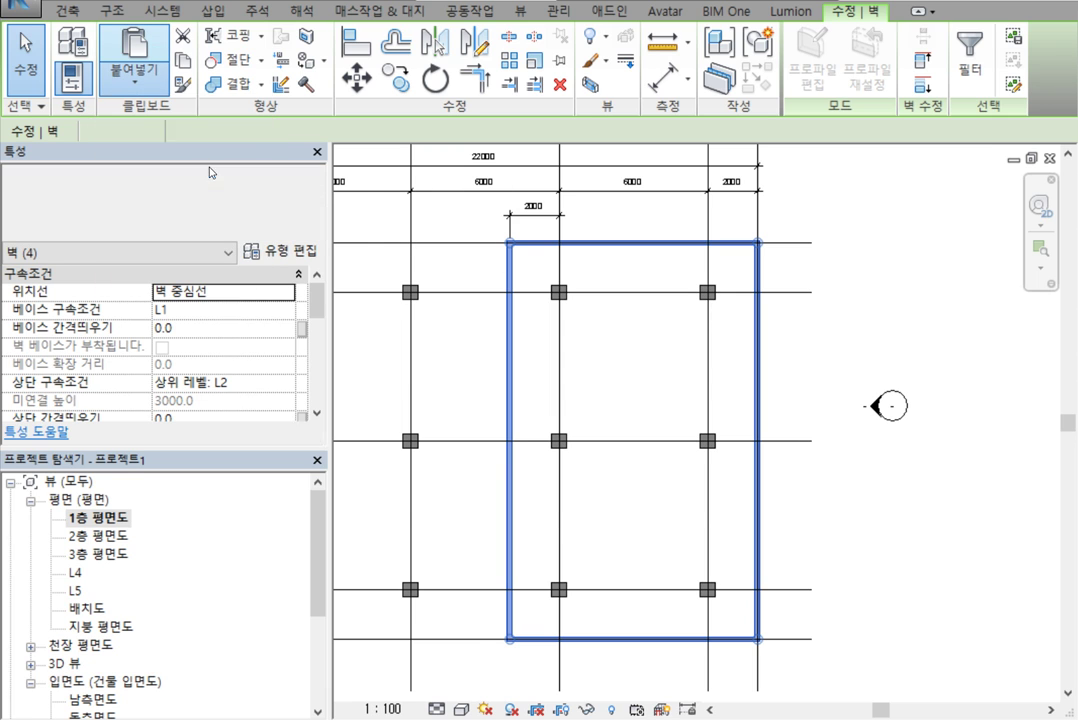
click(412, 252)
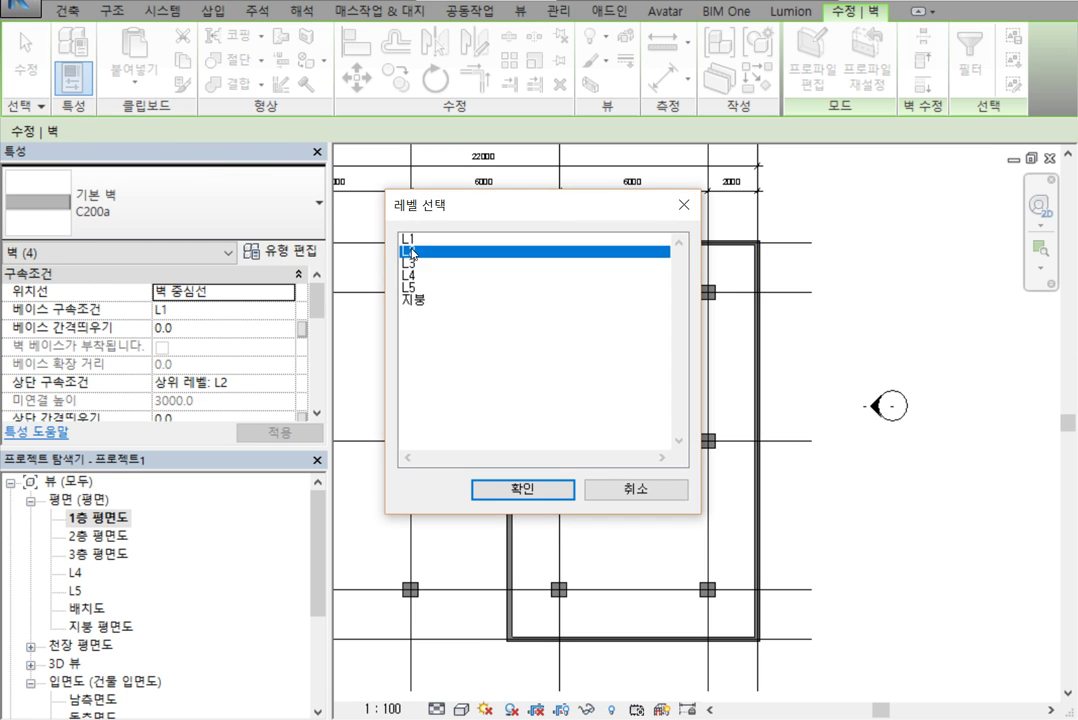
click(518, 489)
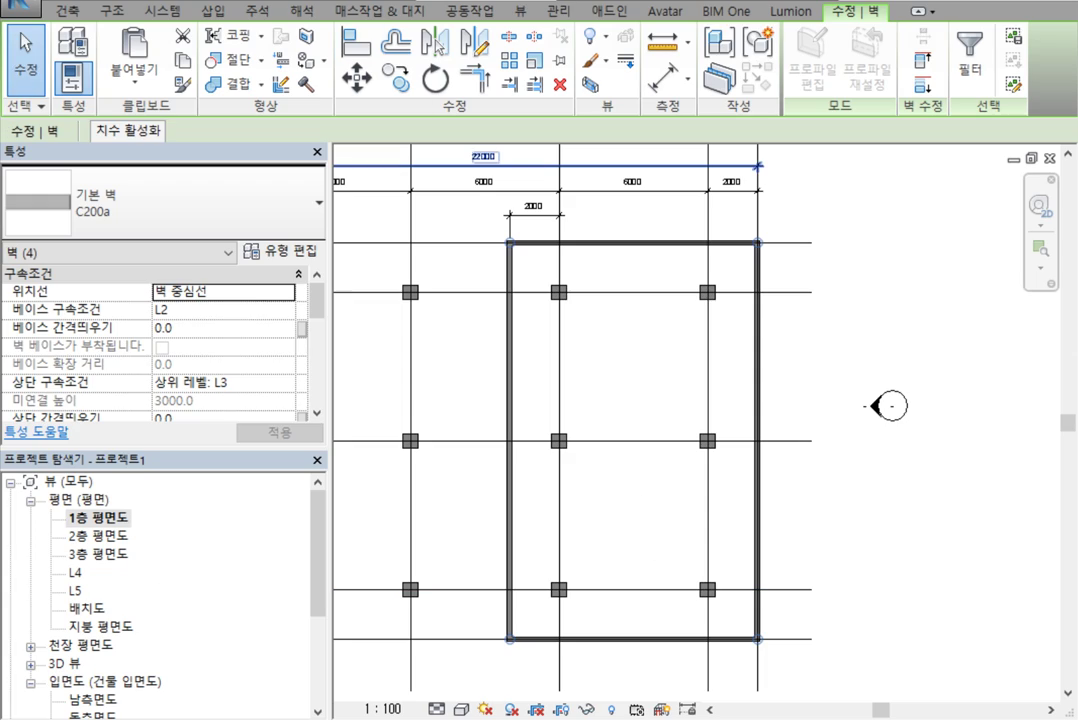
click(380, 1)
shift+middle_drag(746, 503, 821, 433)
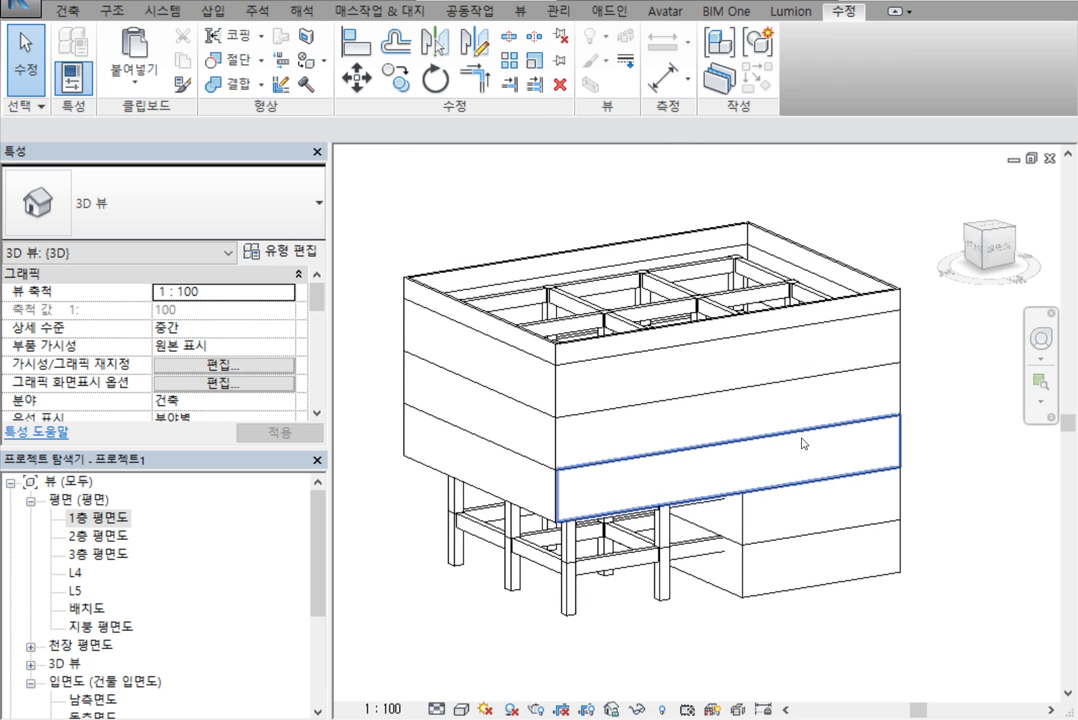